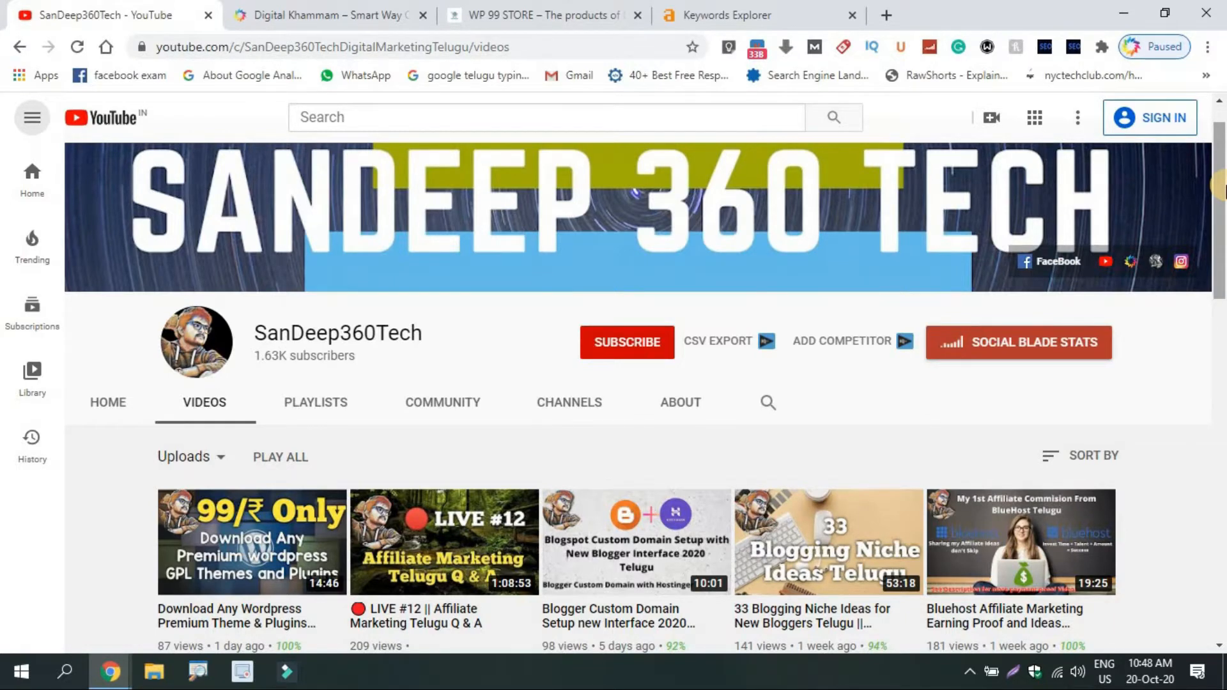
Step: Open the Google home page in a new browser tab and search for "camera"
left_click(886, 14)
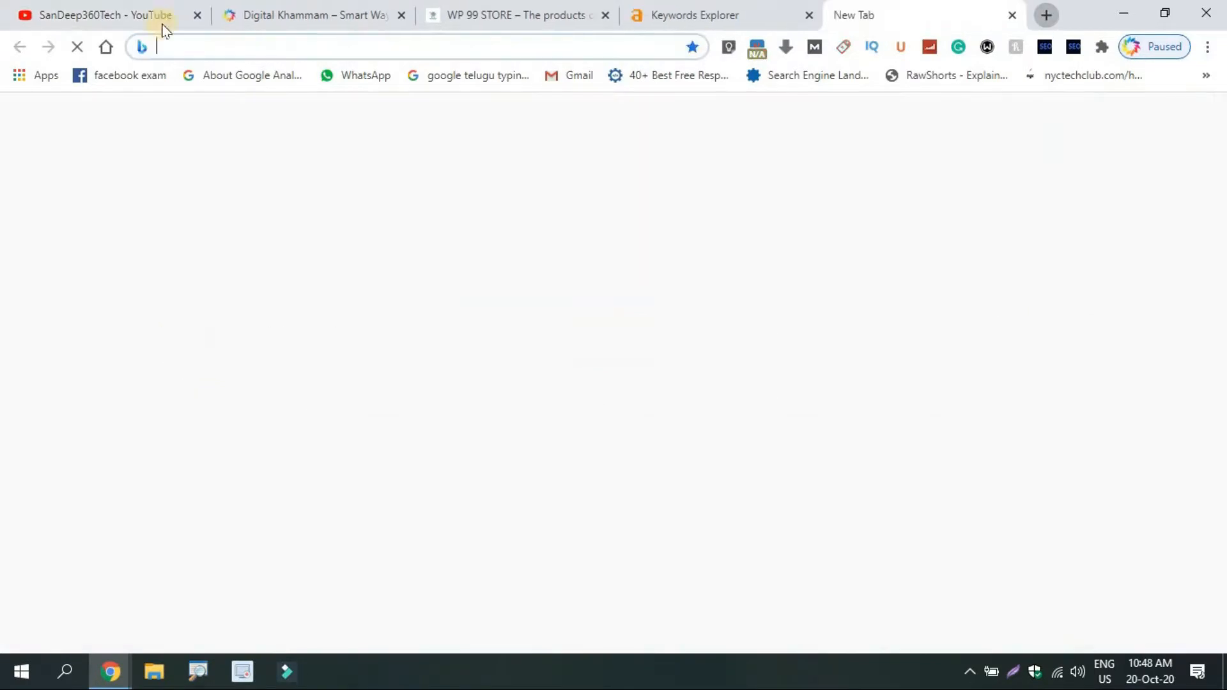
left_click(105, 47)
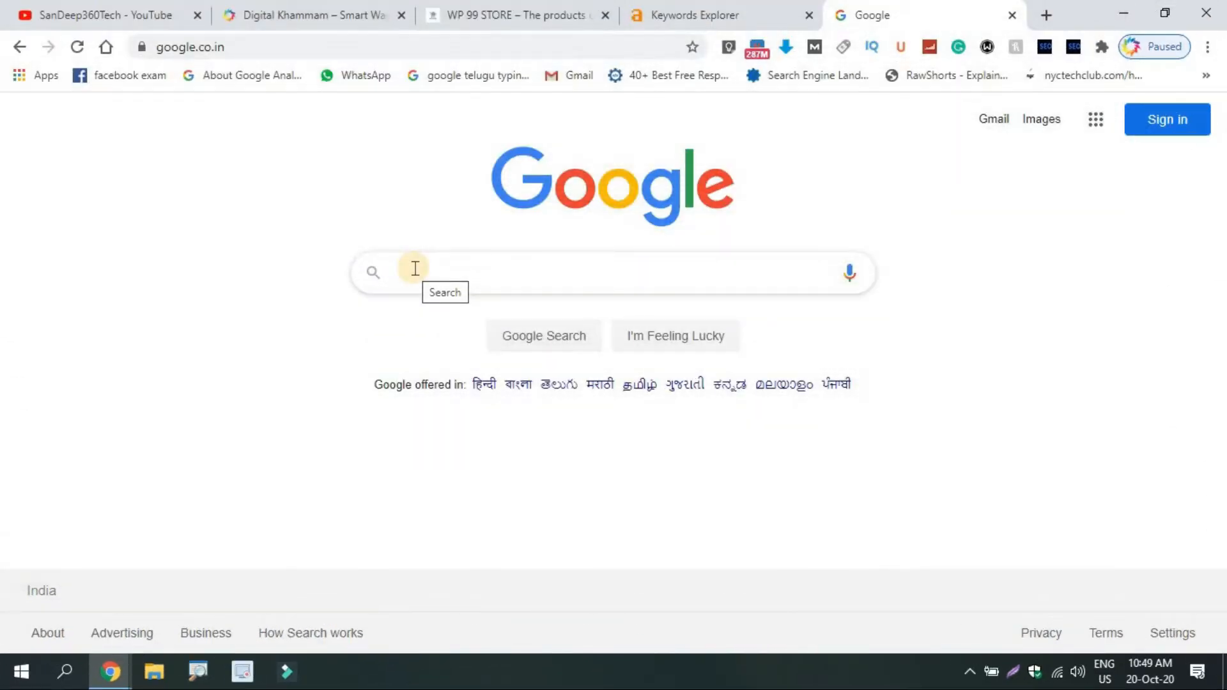
type("camera")
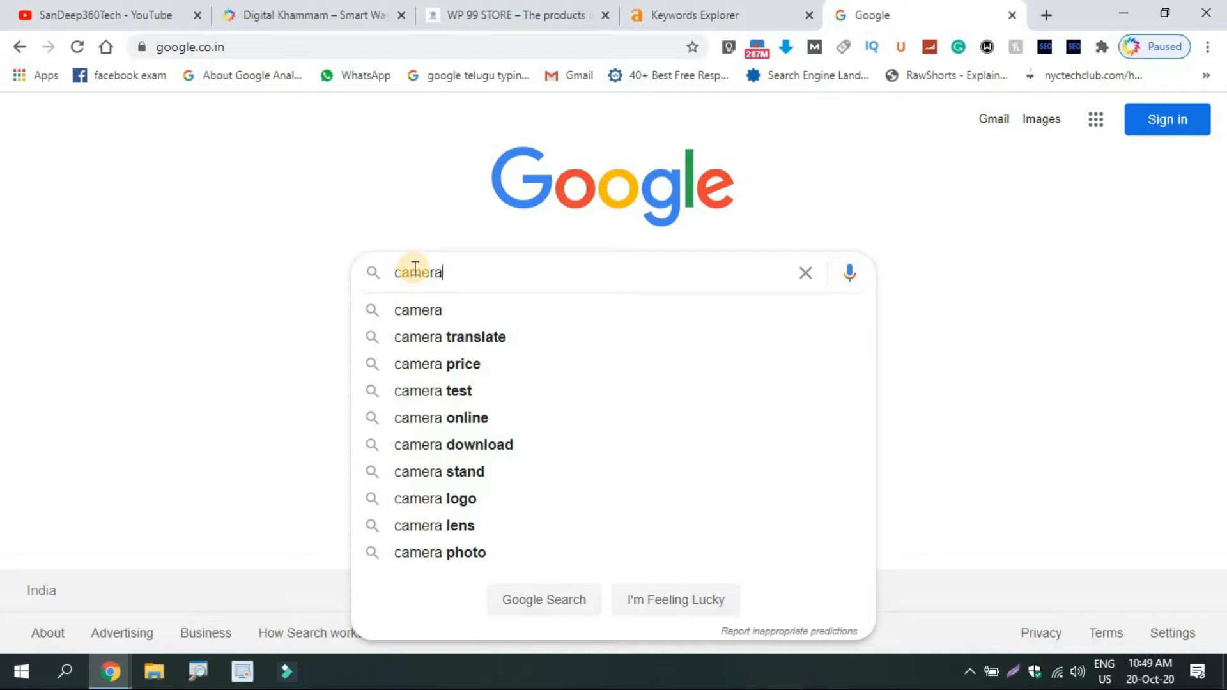
key("Return")
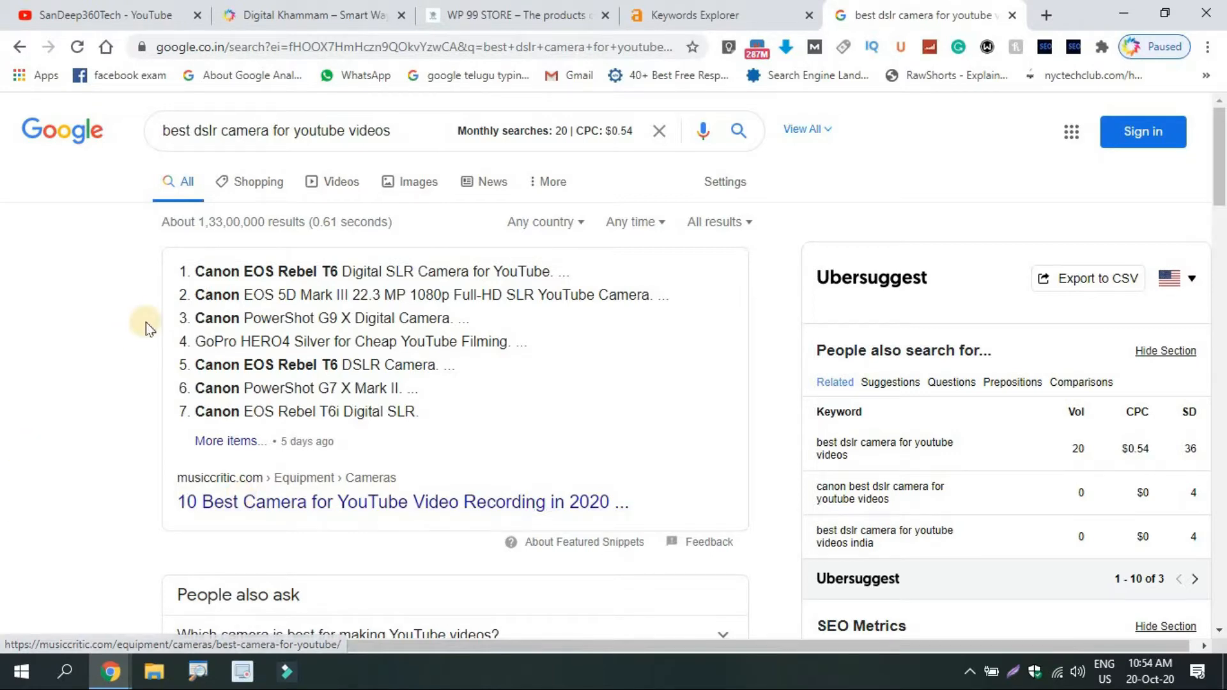
Step: Clear the existing Google query and search for "how to buy a car" instead
triple_click(166, 131)
key("BackSpace")
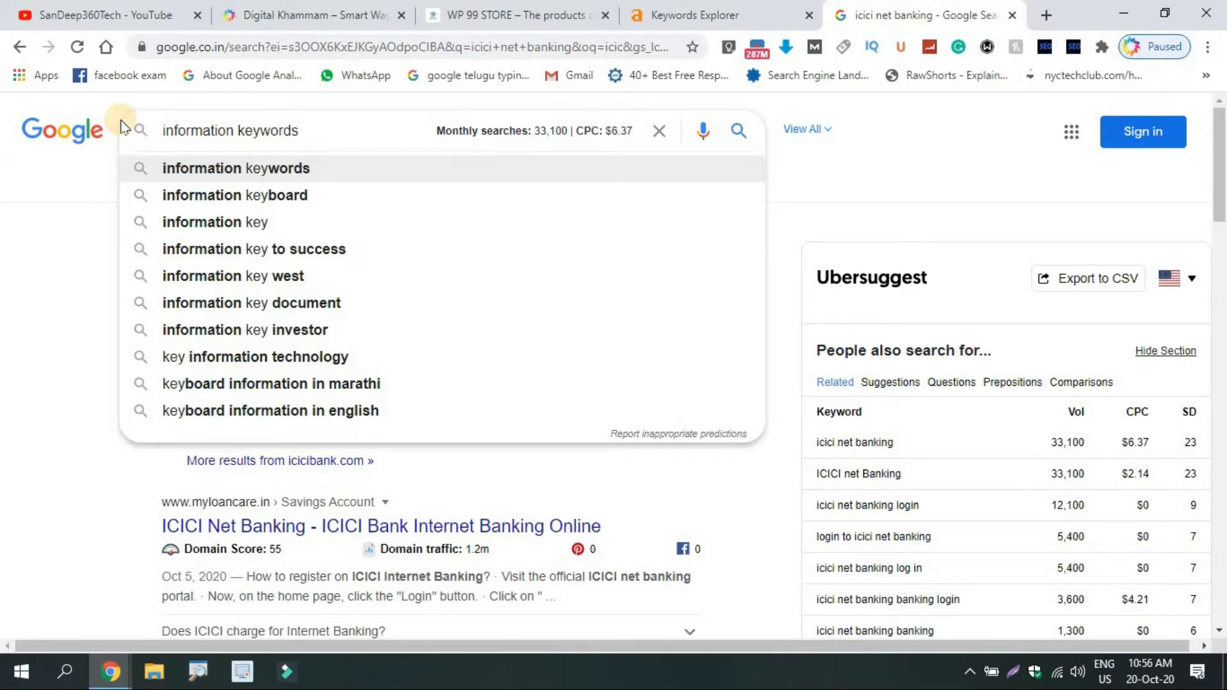
key("BackSpace")
key("BackSpace")
key("BackSpace")
key("BackSpace")
key("BackSpace")
key("BackSpace")
key("BackSpace")
key("BackSpace")
key("BackSpace")
key("BackSpace")
key("BackSpace")
key("BackSpace")
key("BackSpace")
key("BackSpace")
key("BackSpace")
key("BackSpace")
key("BackSpace")
key("BackSpace")
key("BackSpace")
key("BackSpace")
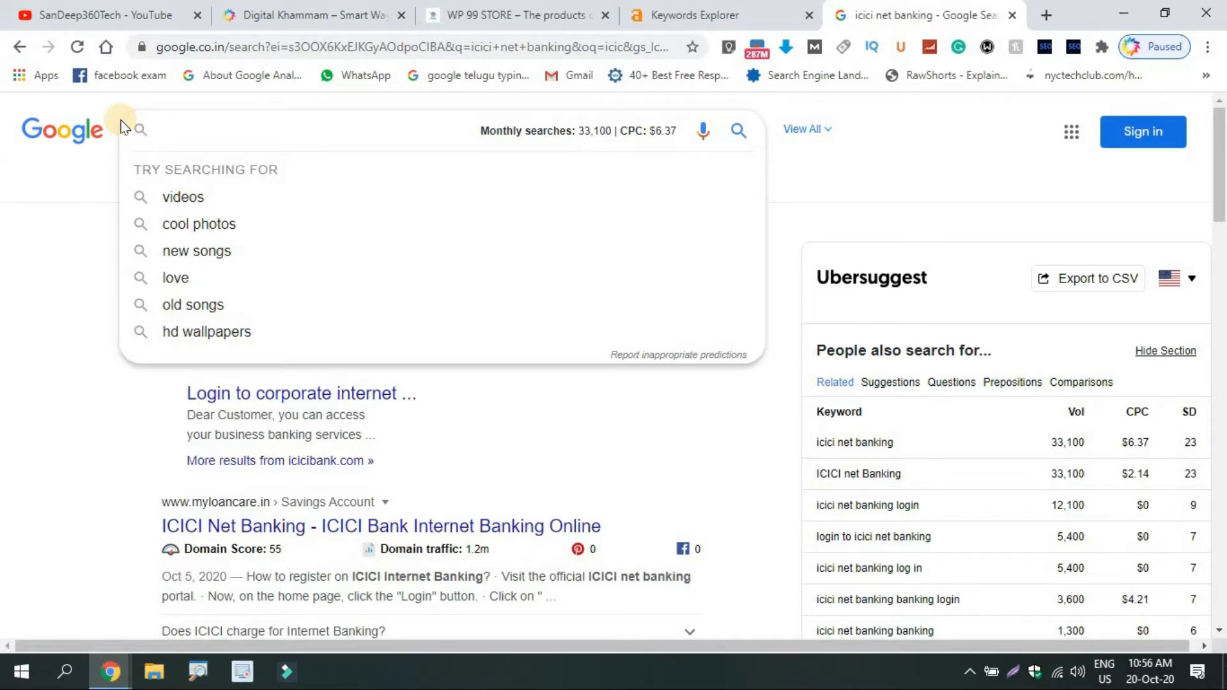
type("how to buy a car")
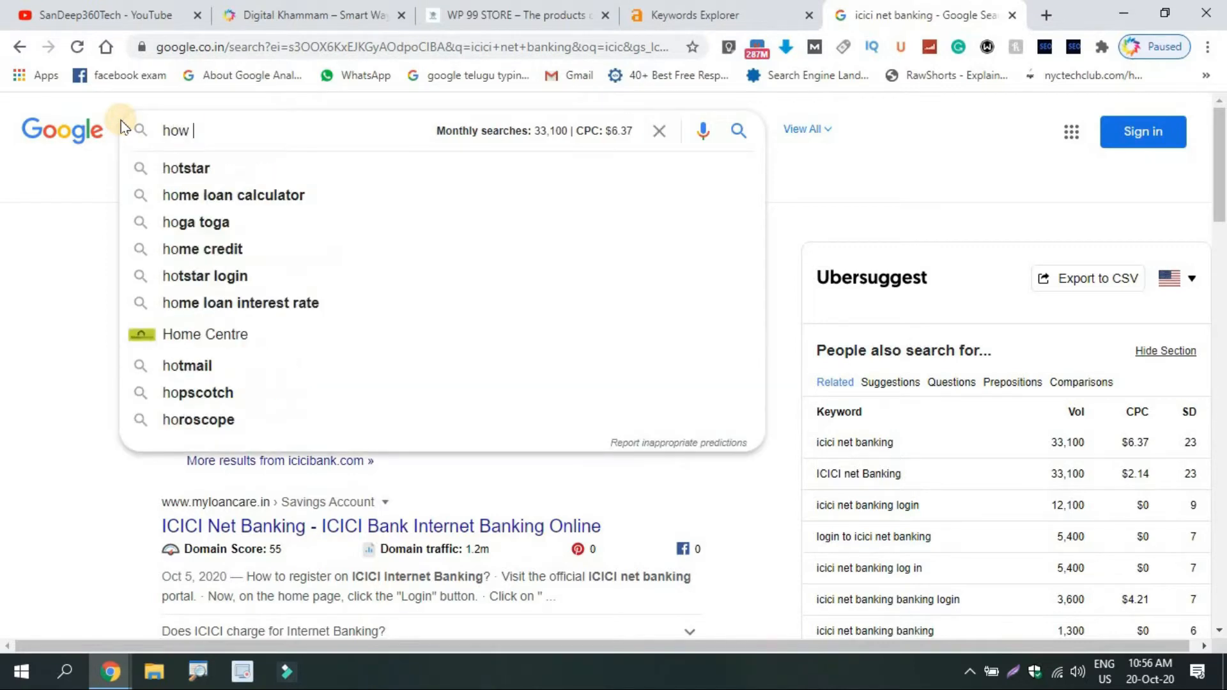
key("Return")
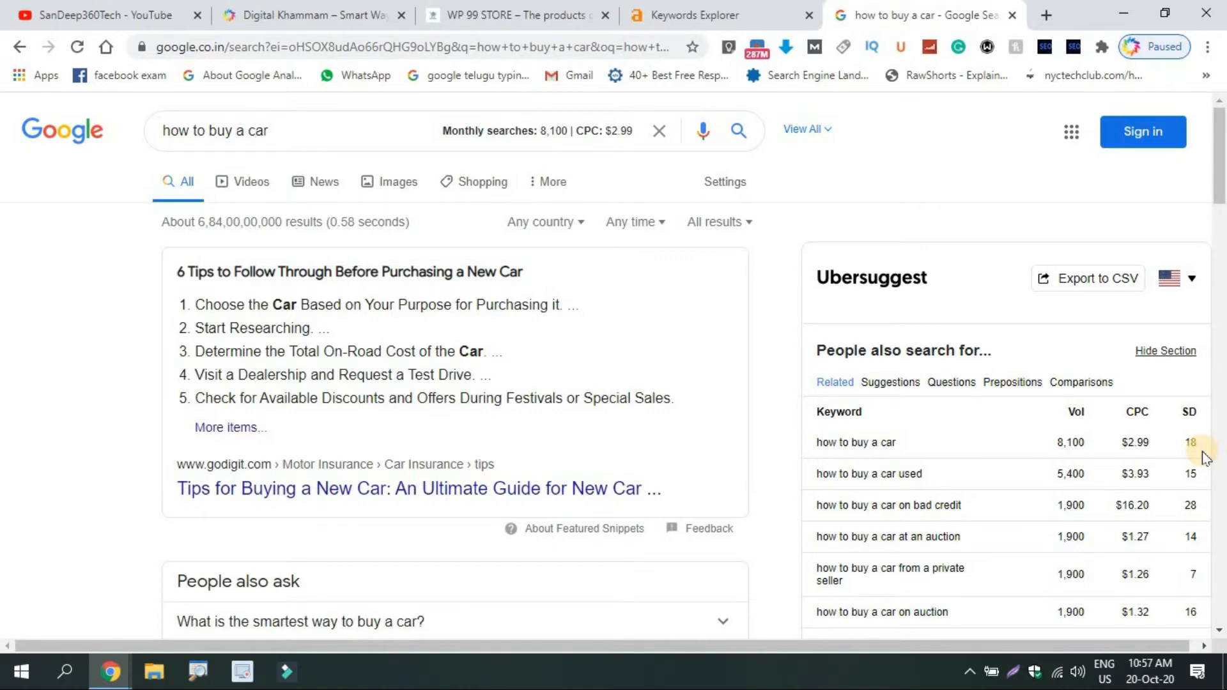
Step: Add "best" at the start of the laptop query and search Google for "best cheap gaming laptop for streaming"
left_click(316, 129)
key("ctrl+a")
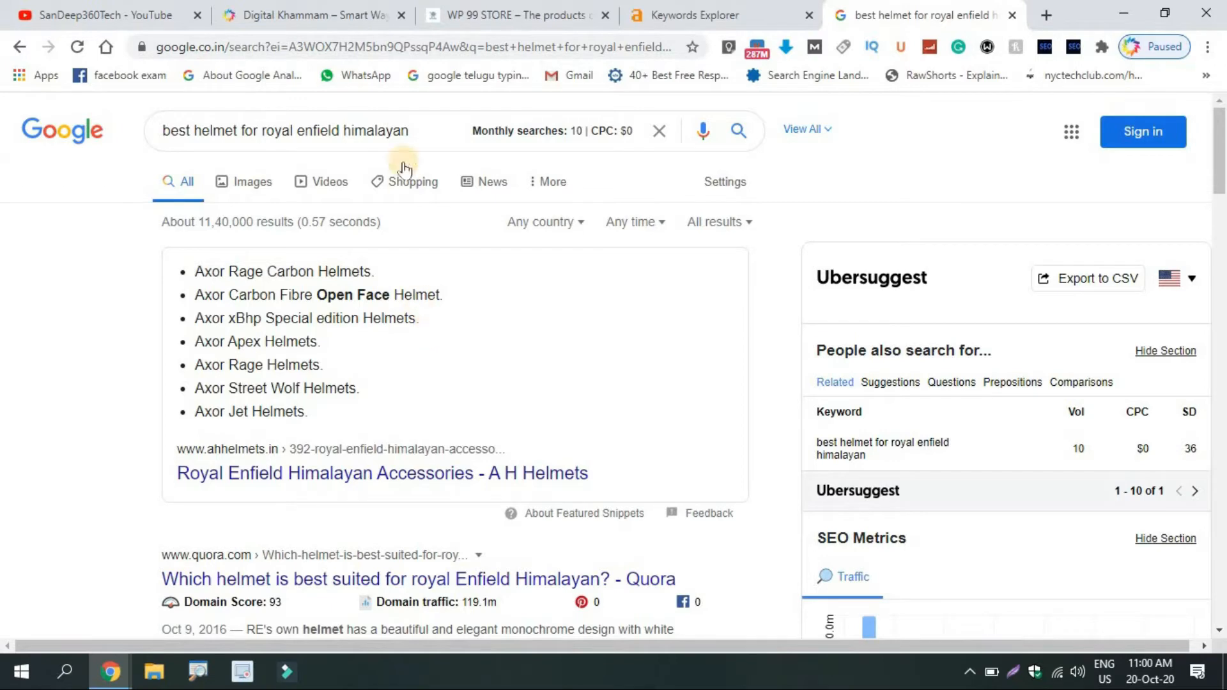
left_click(418, 137)
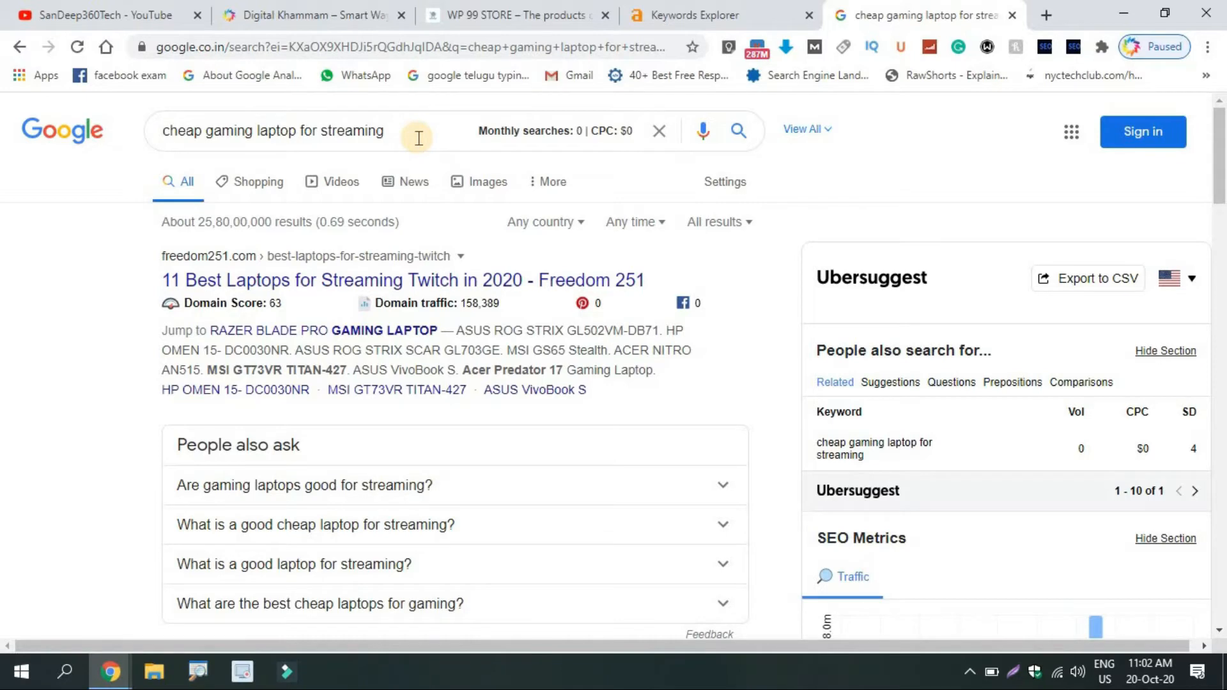
left_click(236, 137)
key("Home")
type("best")
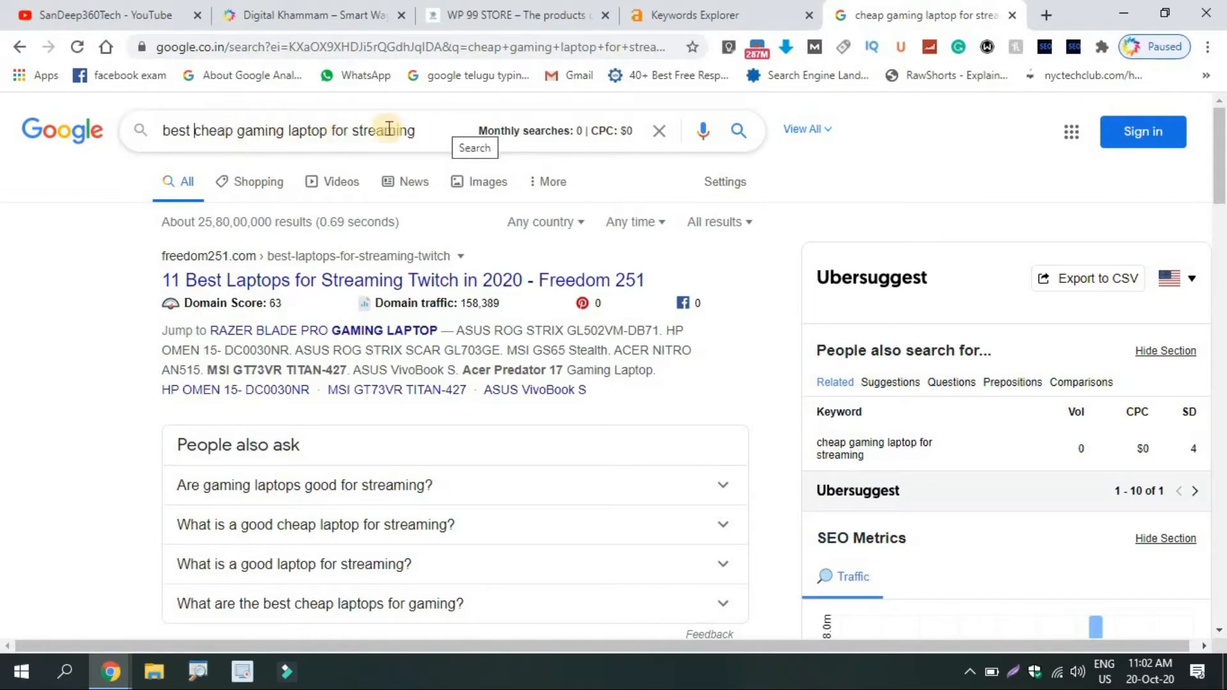
left_click(454, 137)
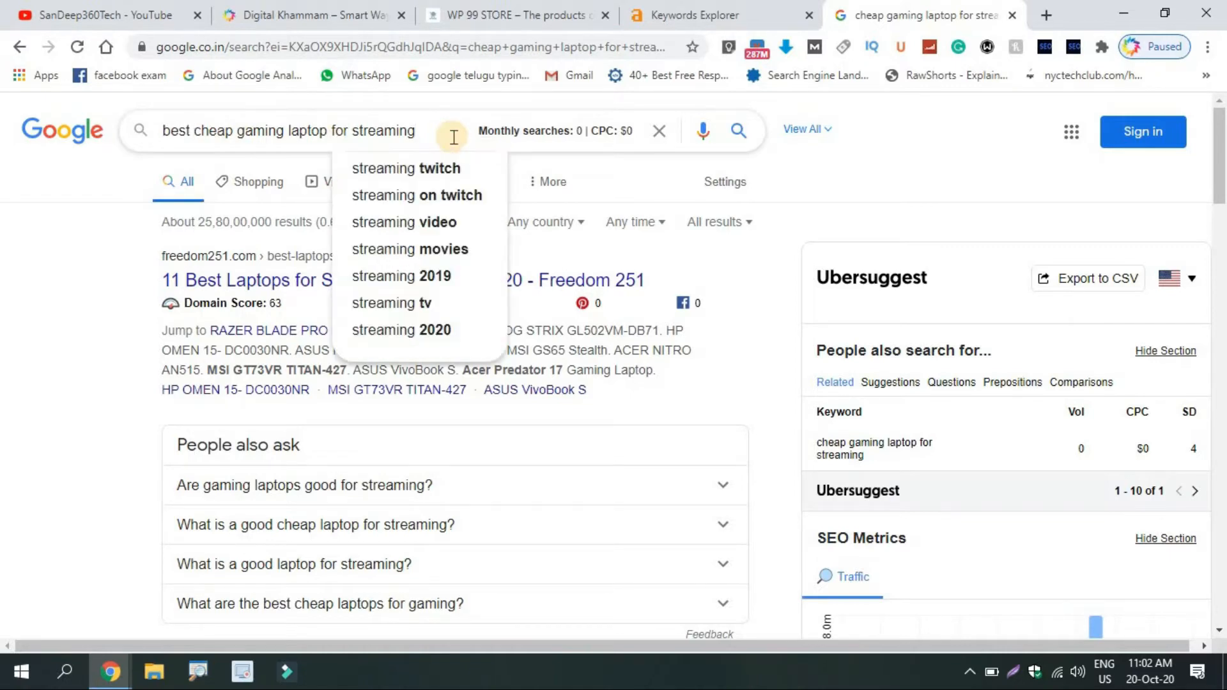
key("Return")
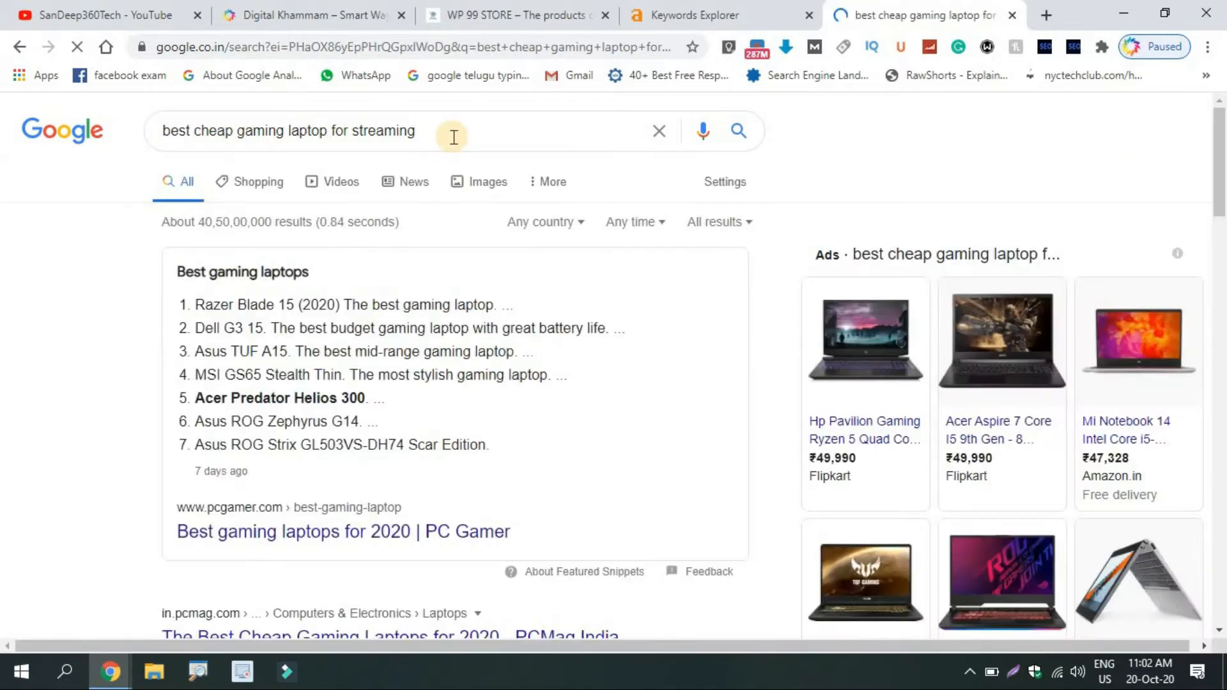
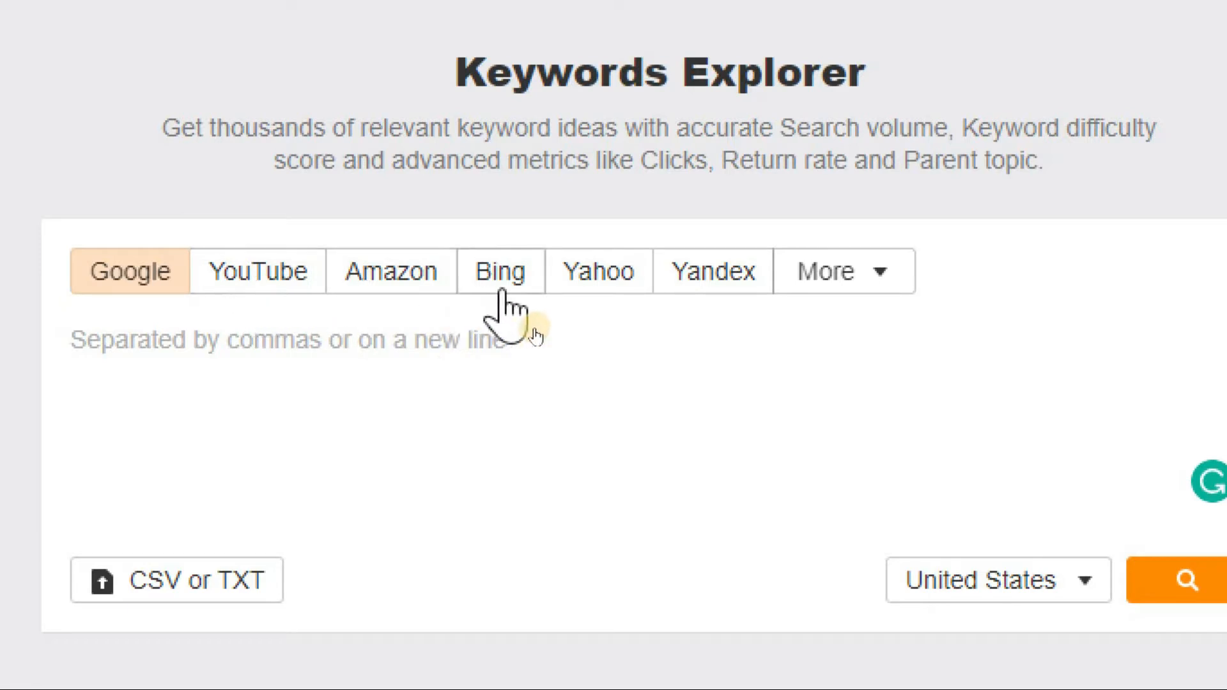
Step: Examine the search engine choices in Keywords Explorer, trying Amazon and YouTube before reselecting Google, and look at the country list
left_click(831, 284)
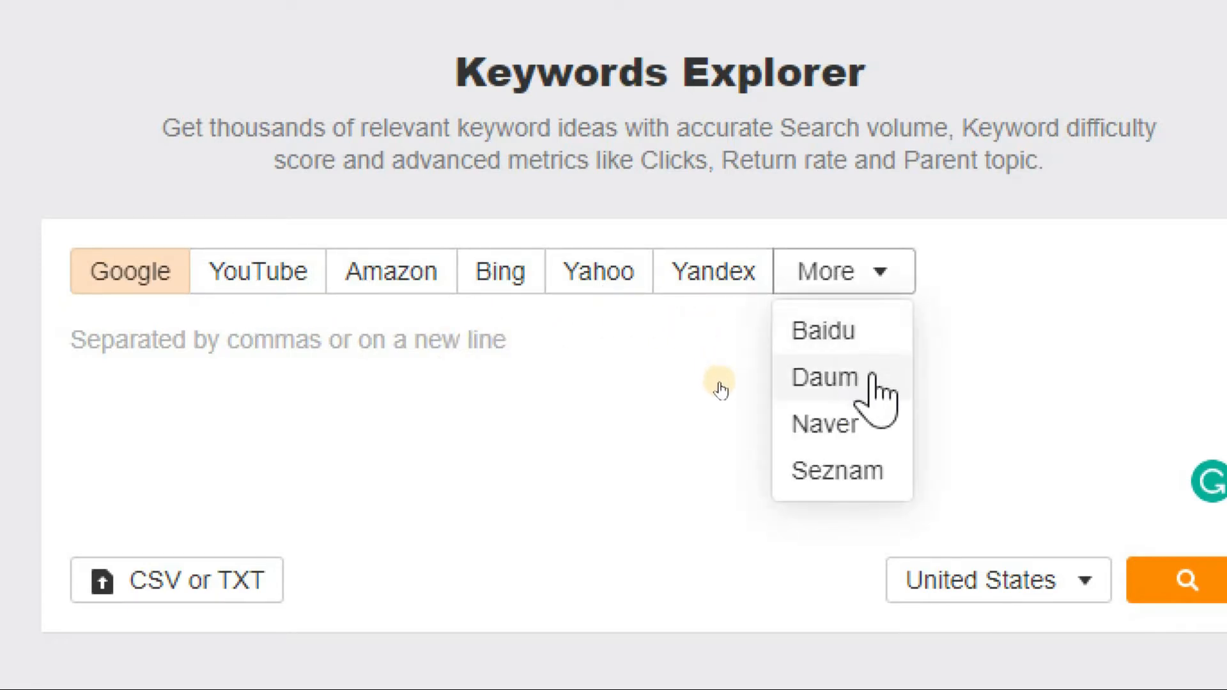
left_click(720, 324)
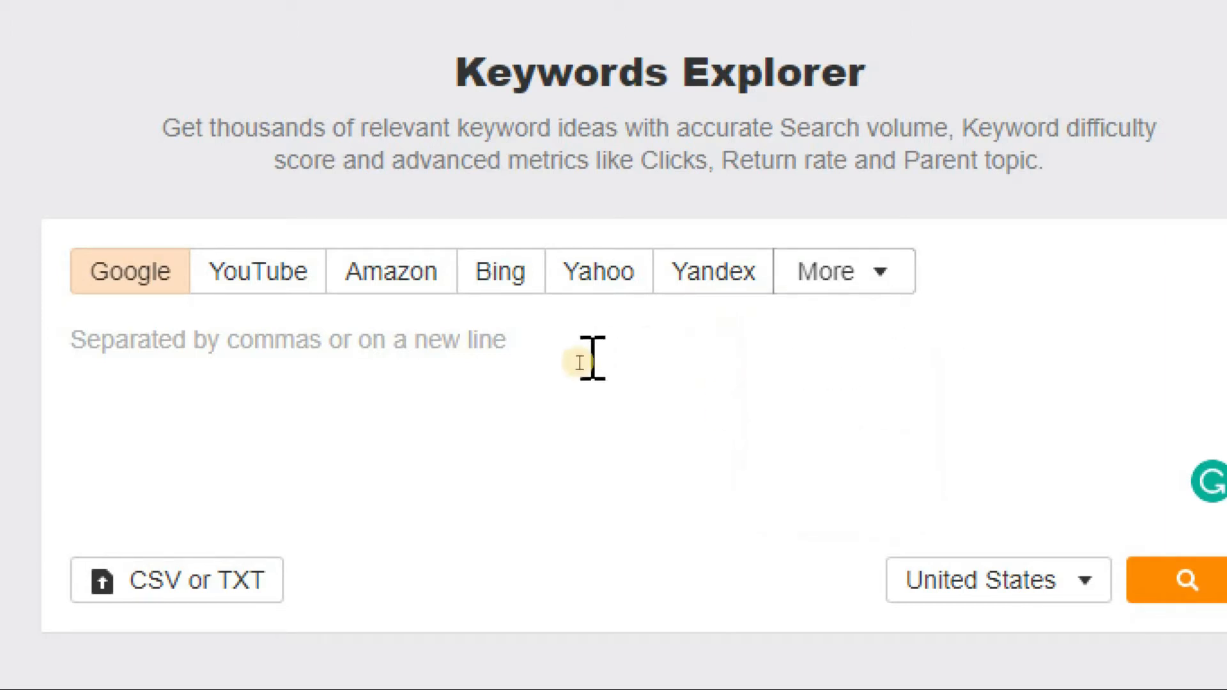
left_click(386, 272)
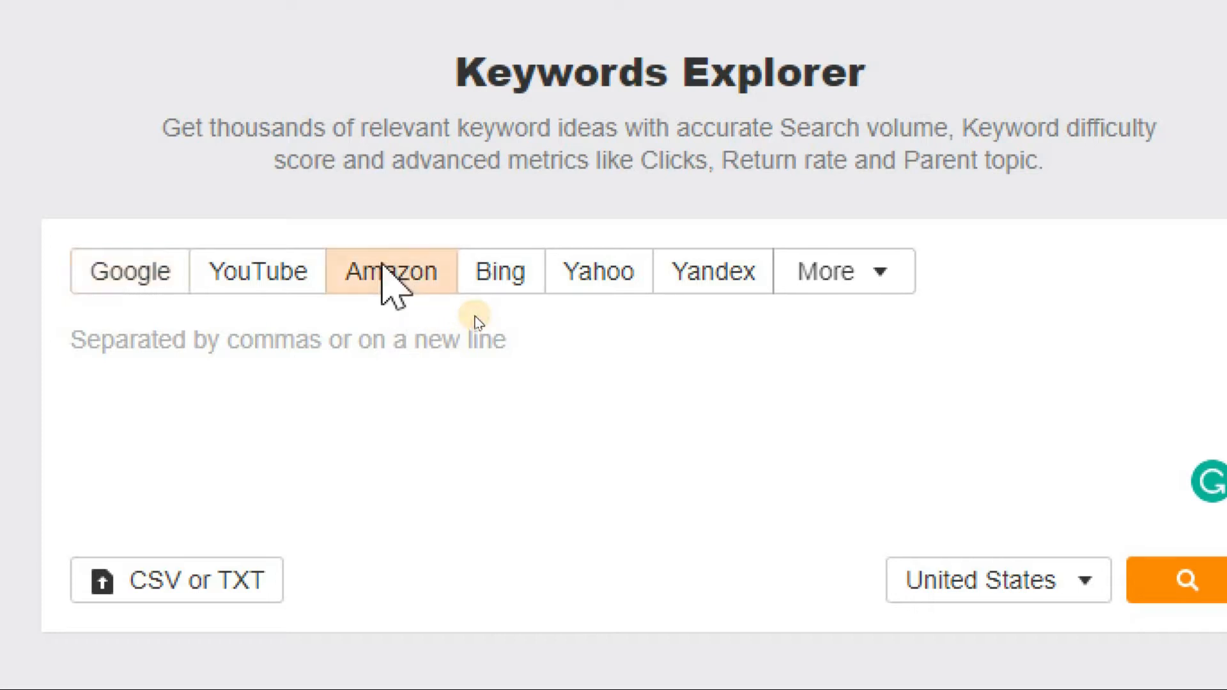
left_click(255, 280)
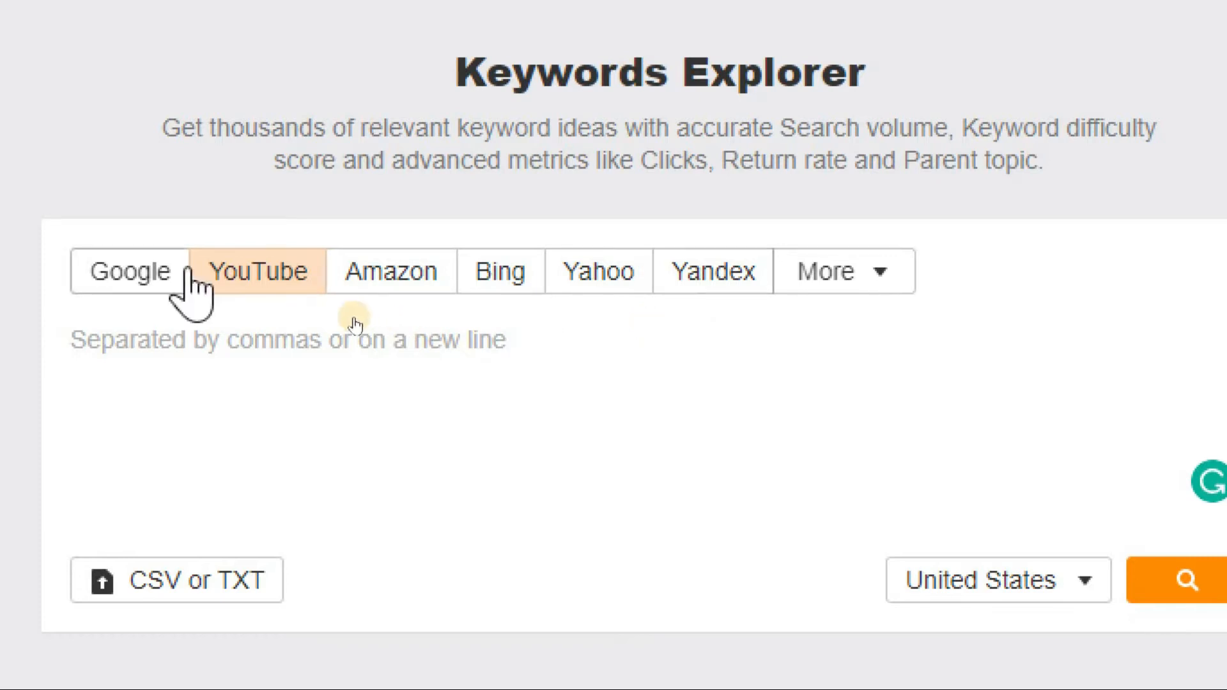
left_click(141, 271)
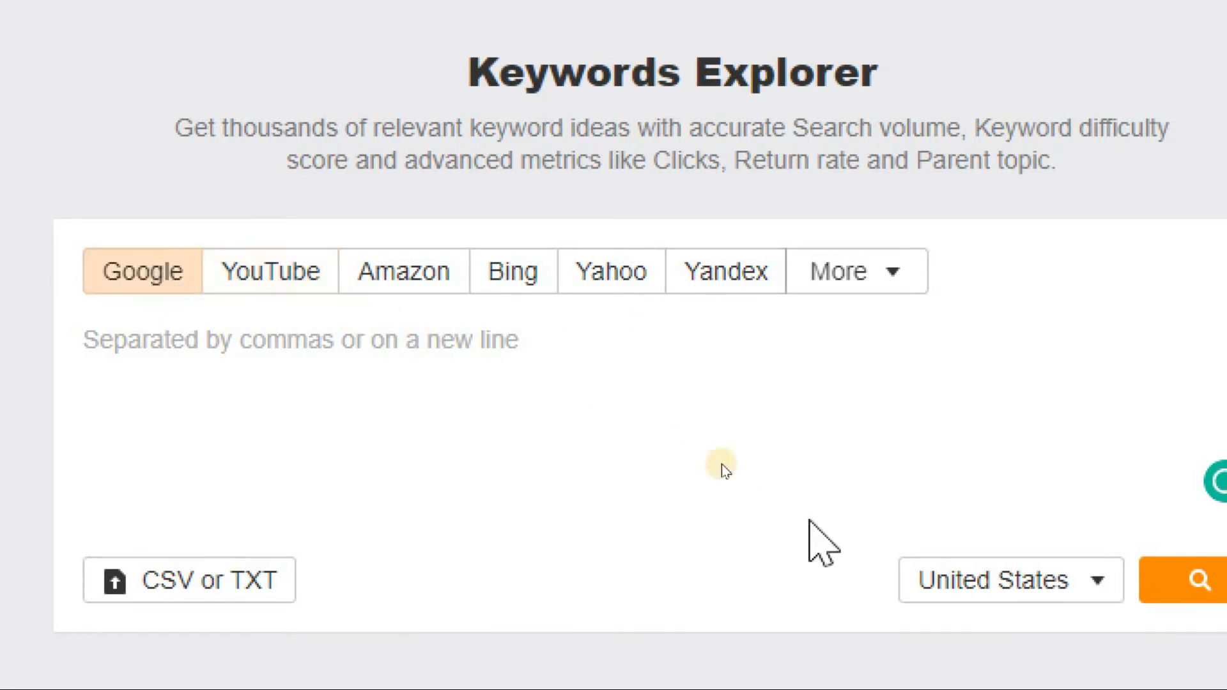
left_click(966, 593)
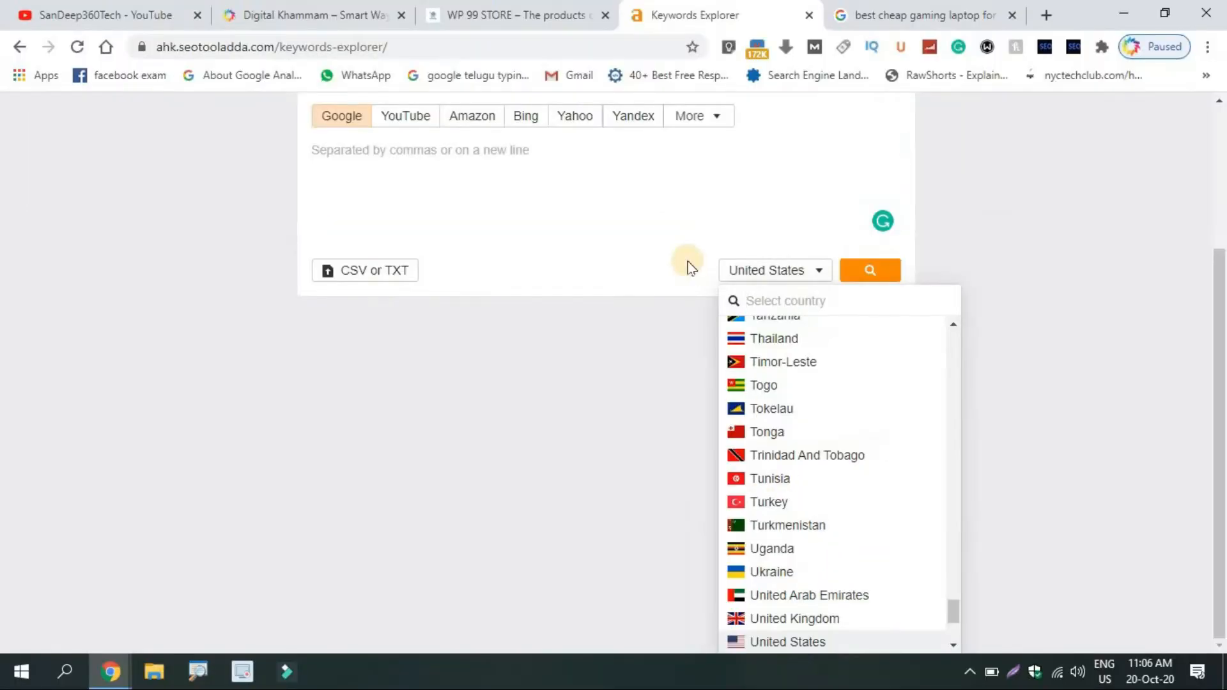
left_click(768, 264)
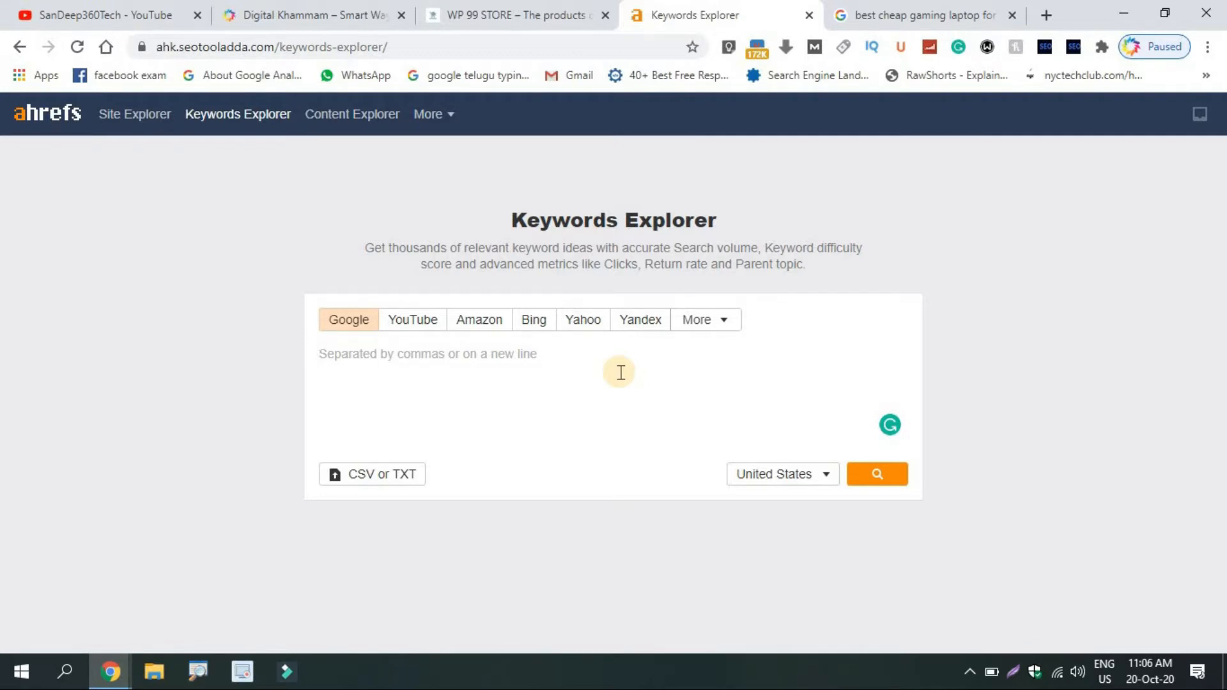
Step: Look up the keyword "gaming laptop" in Keywords Explorer for Google in the United States
type("g")
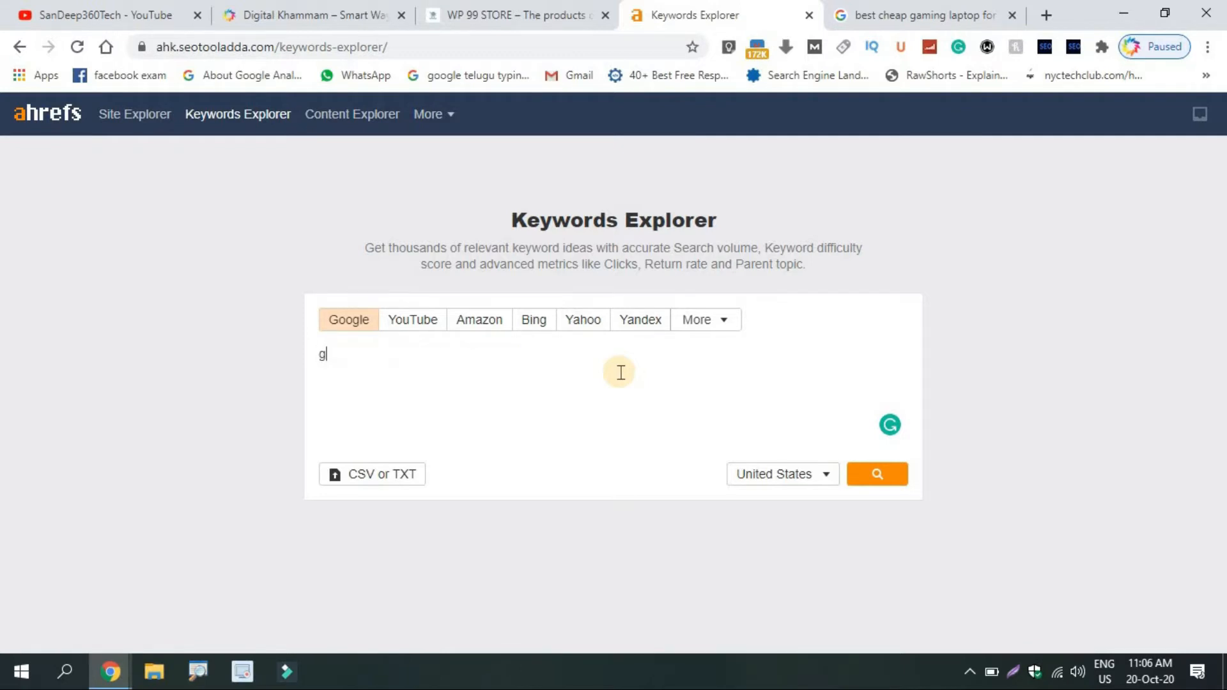
type("aming laptop")
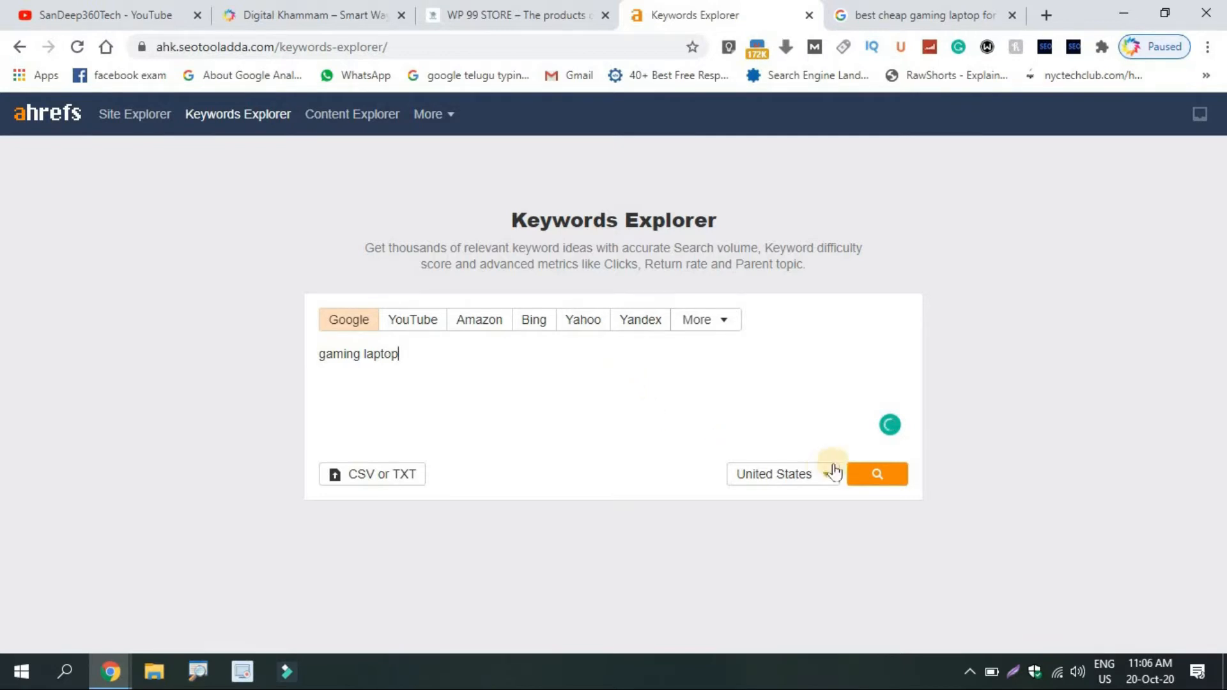
left_click(870, 474)
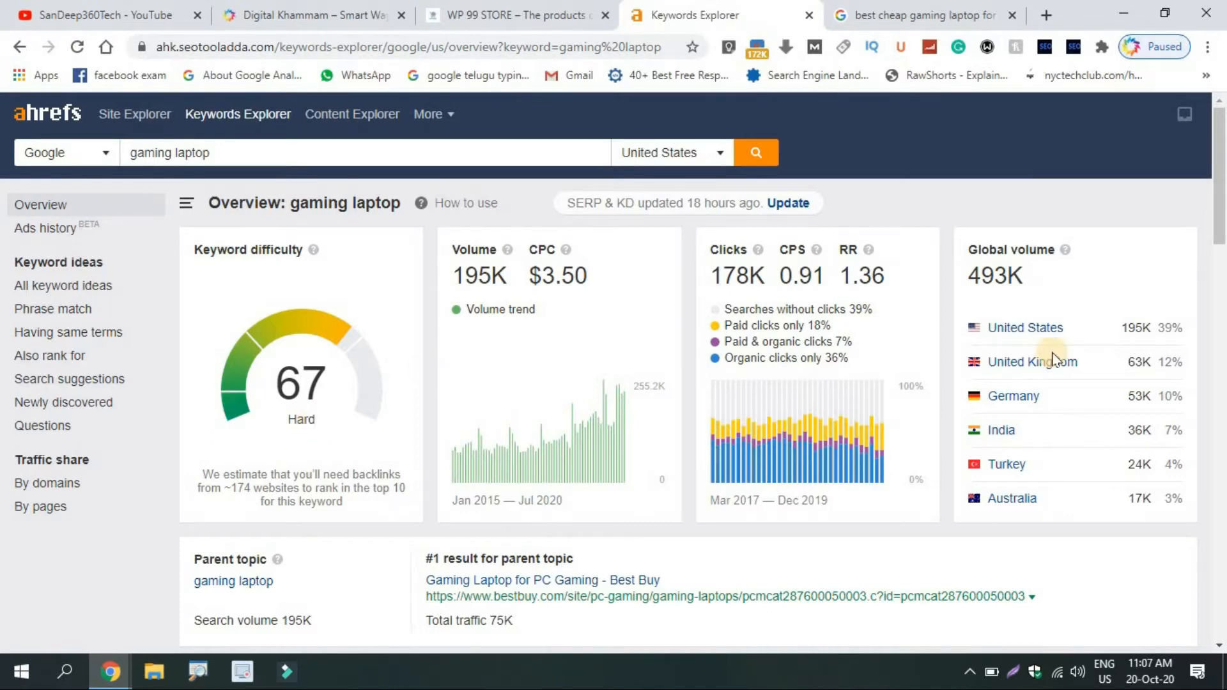
Step: Review the gaming laptop overview and its keyword ideas, comparing the country data for the United Kingdom and Germany
left_click_drag(1222, 167, 1219, 218)
scroll(1222, 257, "down", 5)
scroll(1220, 255, "up", 3)
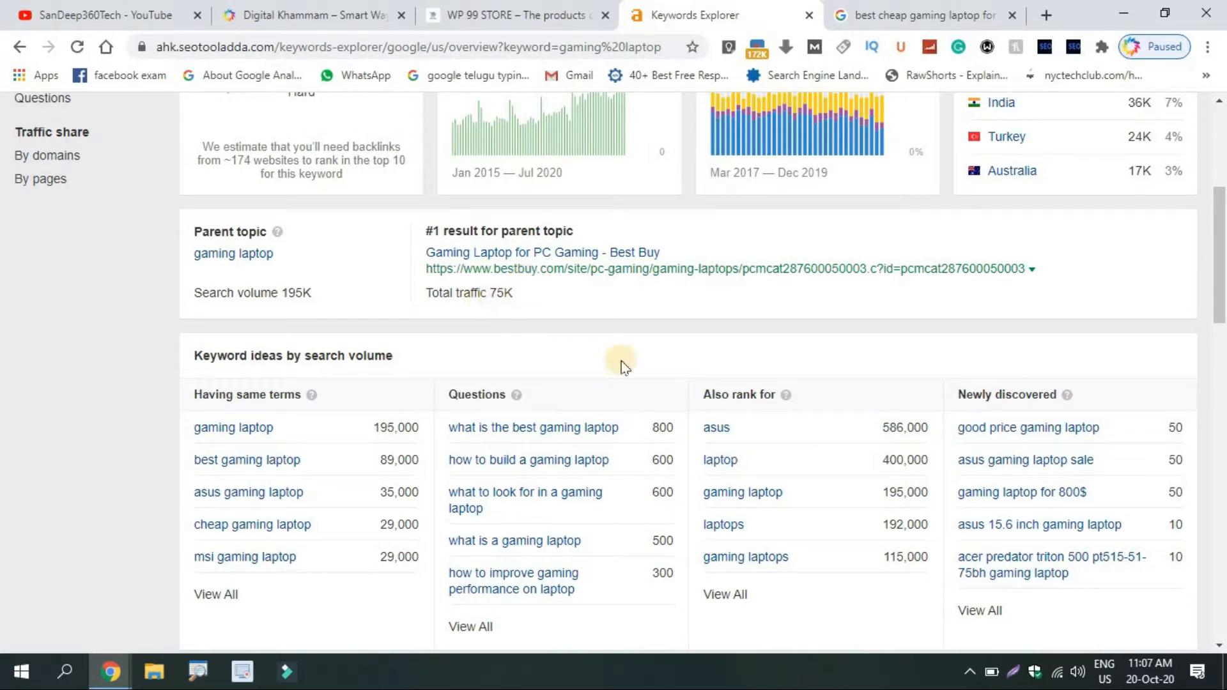
left_click_drag(1220, 271, 1218, 205)
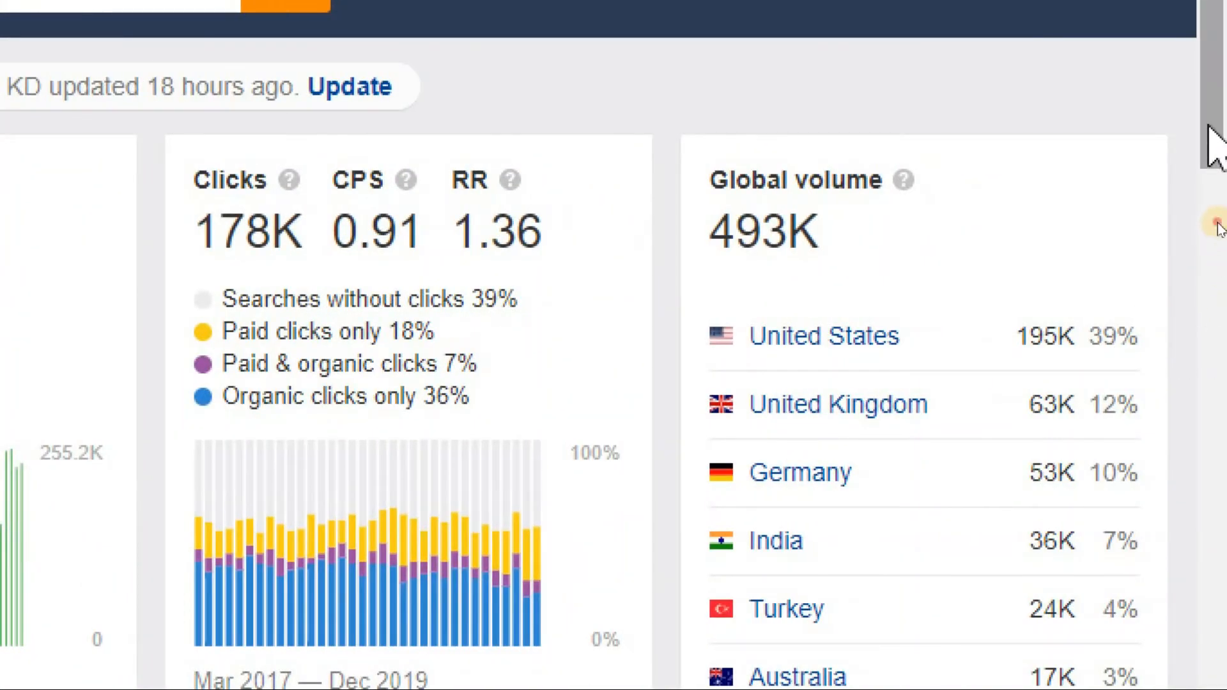
left_click_drag(1208, 127, 1208, 153)
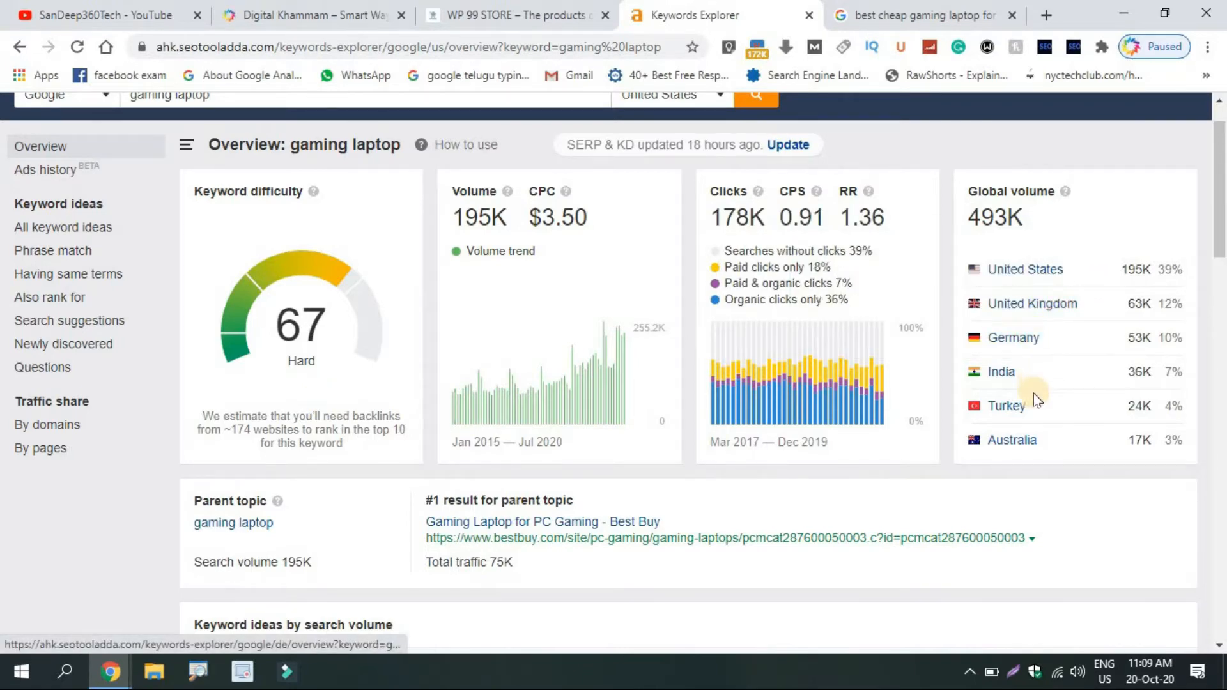
left_click(1031, 309)
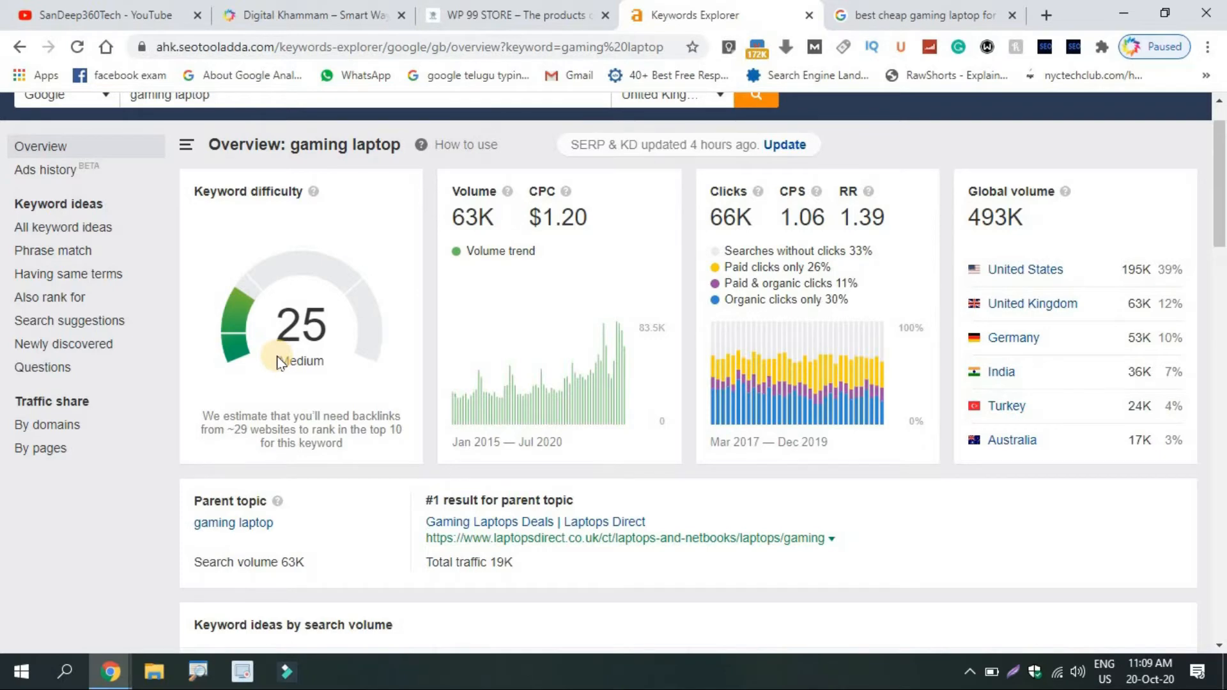
left_click(998, 340)
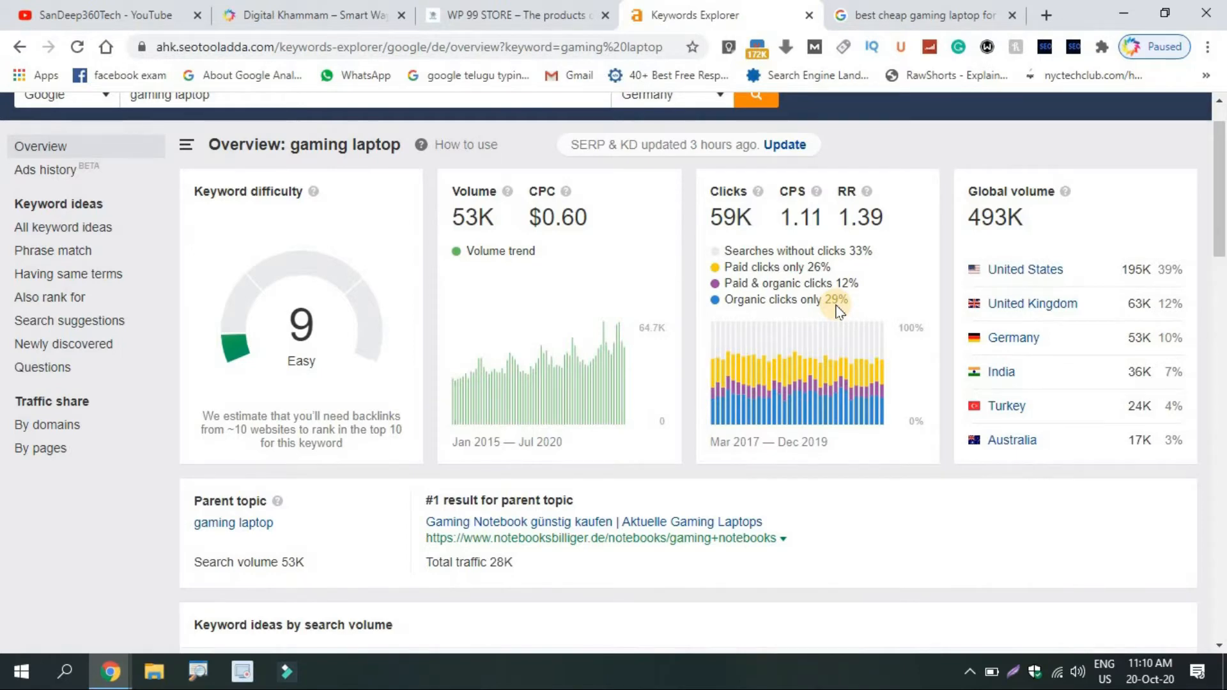
Step: Open the full list of keyword ideas for "gaming laptop" in Germany
left_click_drag(1224, 168, 1225, 149)
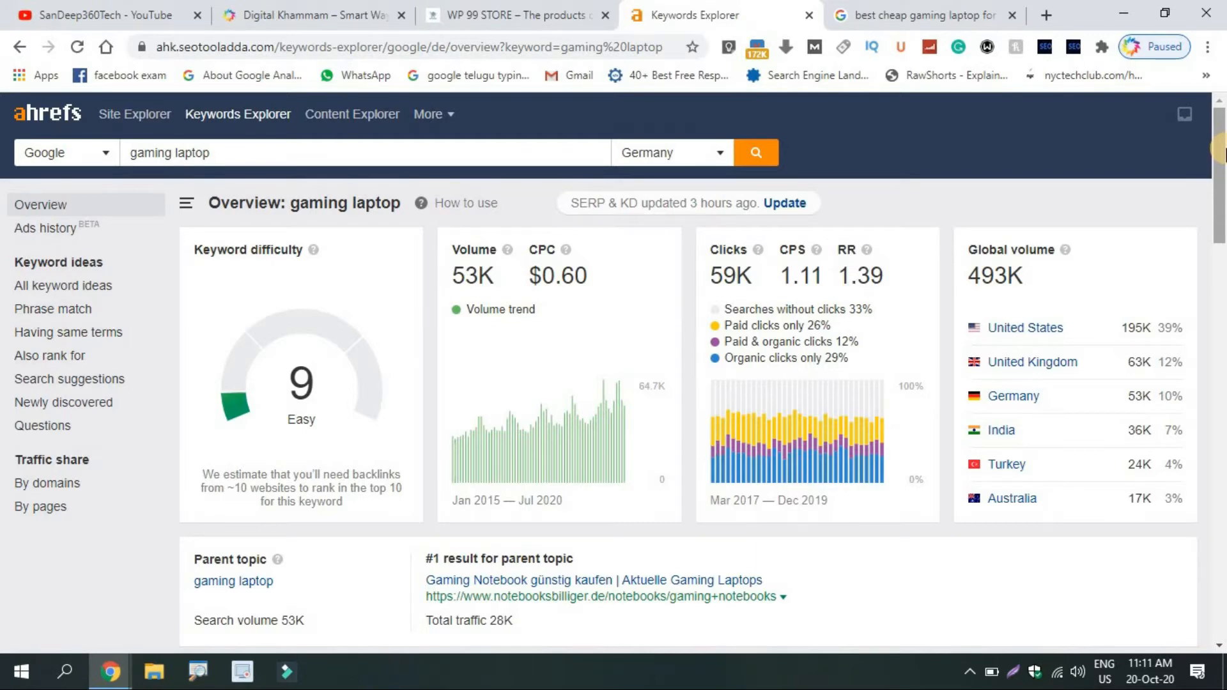
left_click_drag(1221, 152, 701, 336)
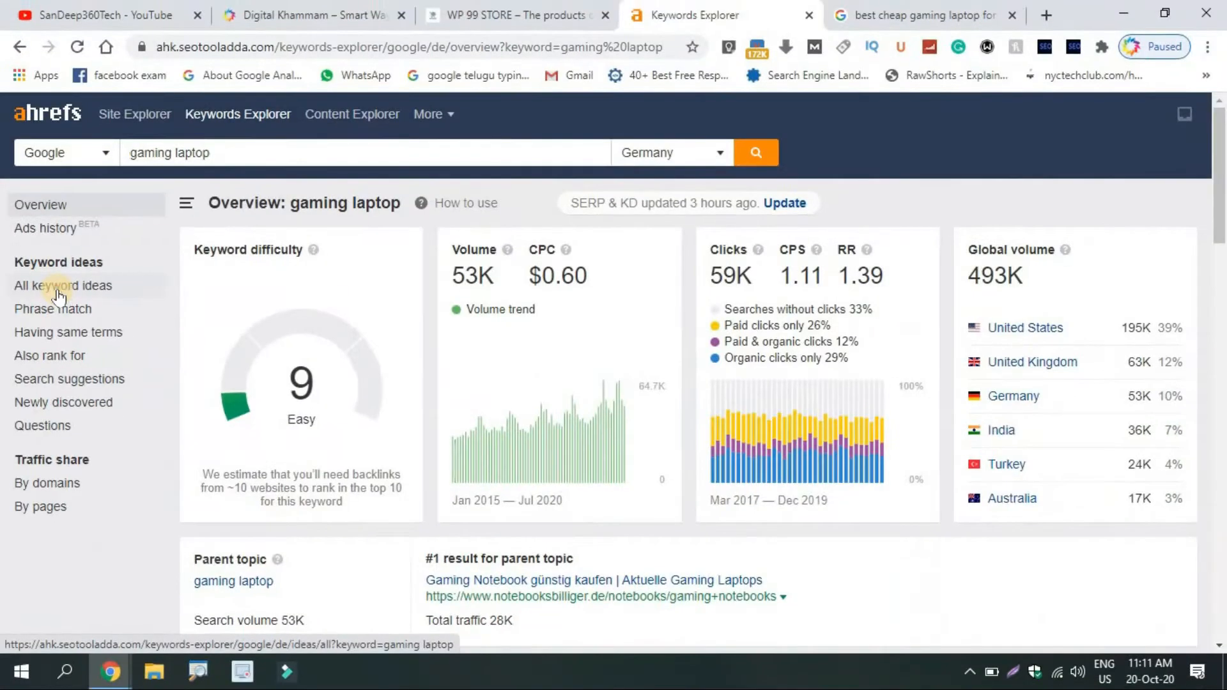
left_click(117, 275)
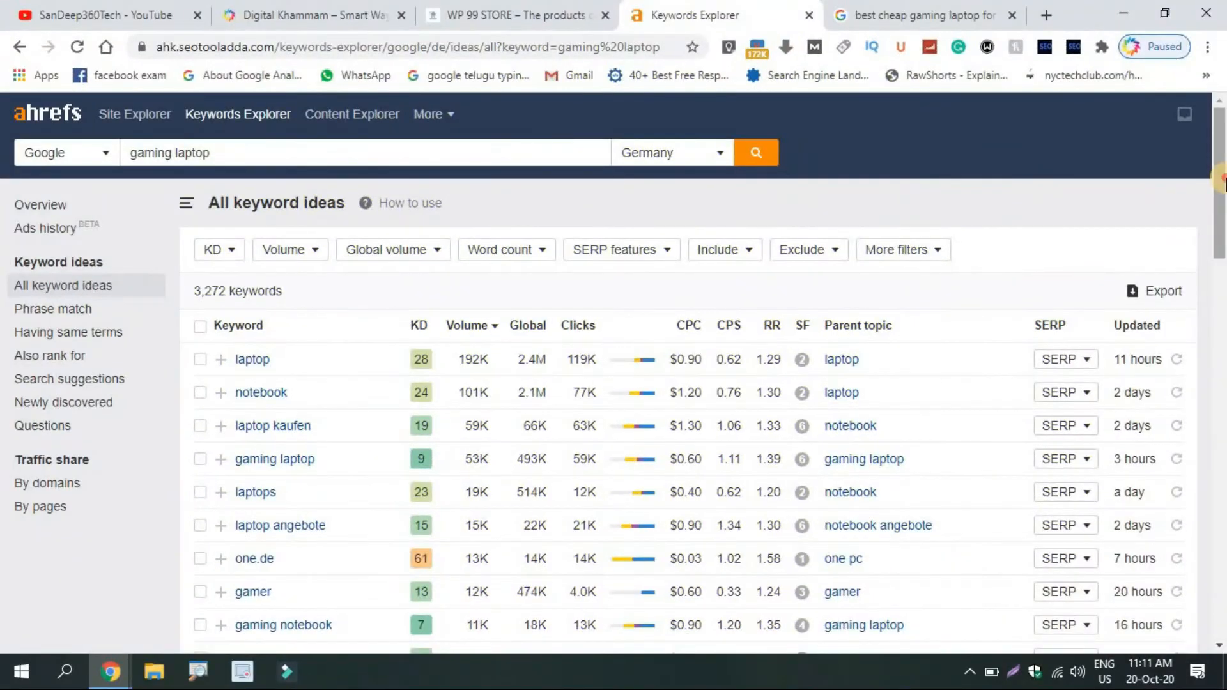
Step: Filter the German keyword ideas for "gaming laptop" to a word count between 4 and 7
mouse_move(1225, 178)
left_mouse_down()
mouse_move(1225, 256)
mouse_move(1223, 198)
left_mouse_up()
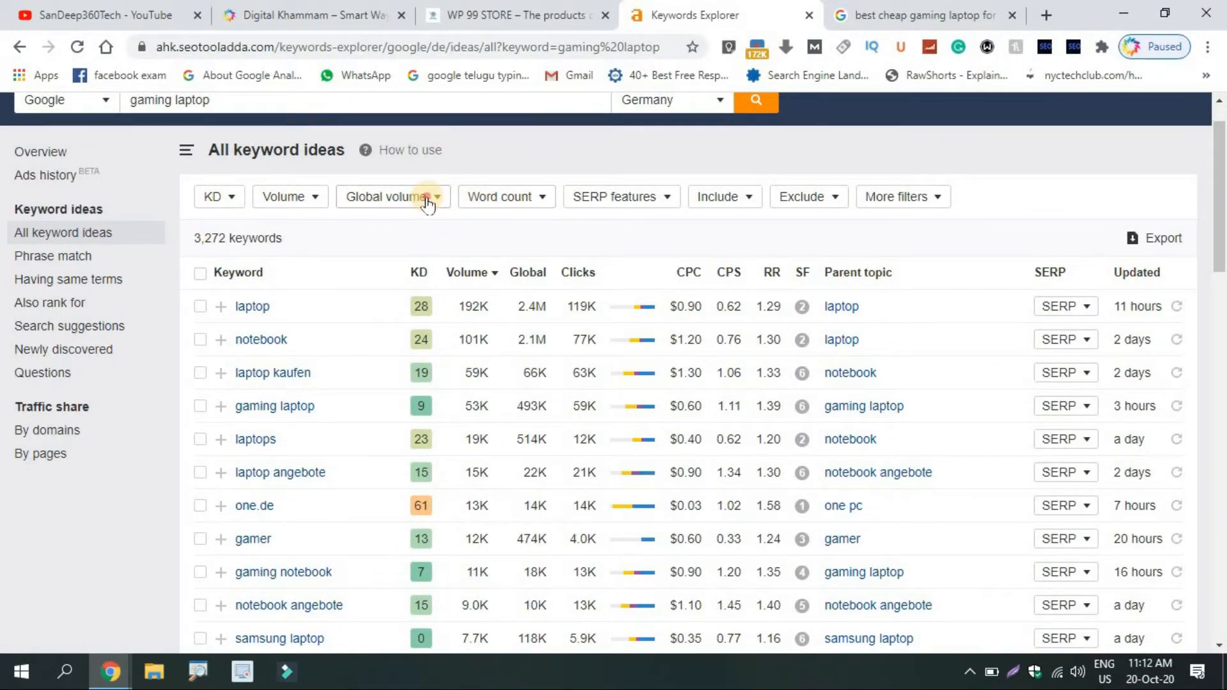
left_click(427, 203)
left_click(427, 201)
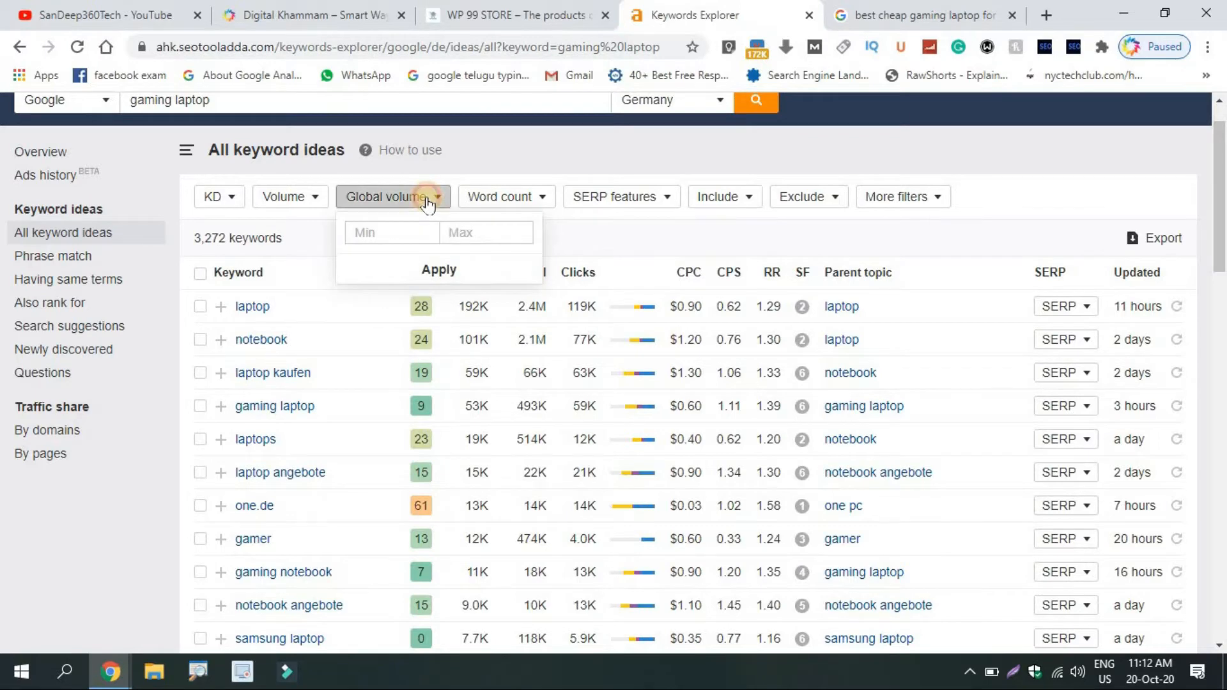
left_click(496, 203)
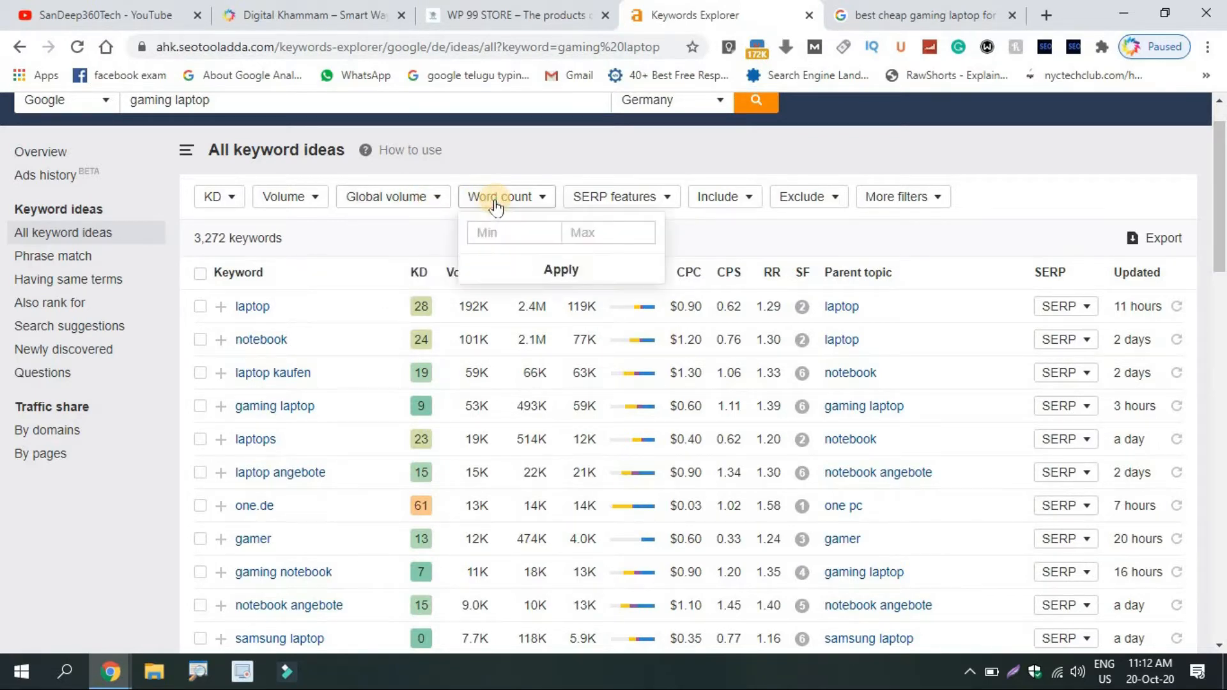
left_click(508, 228)
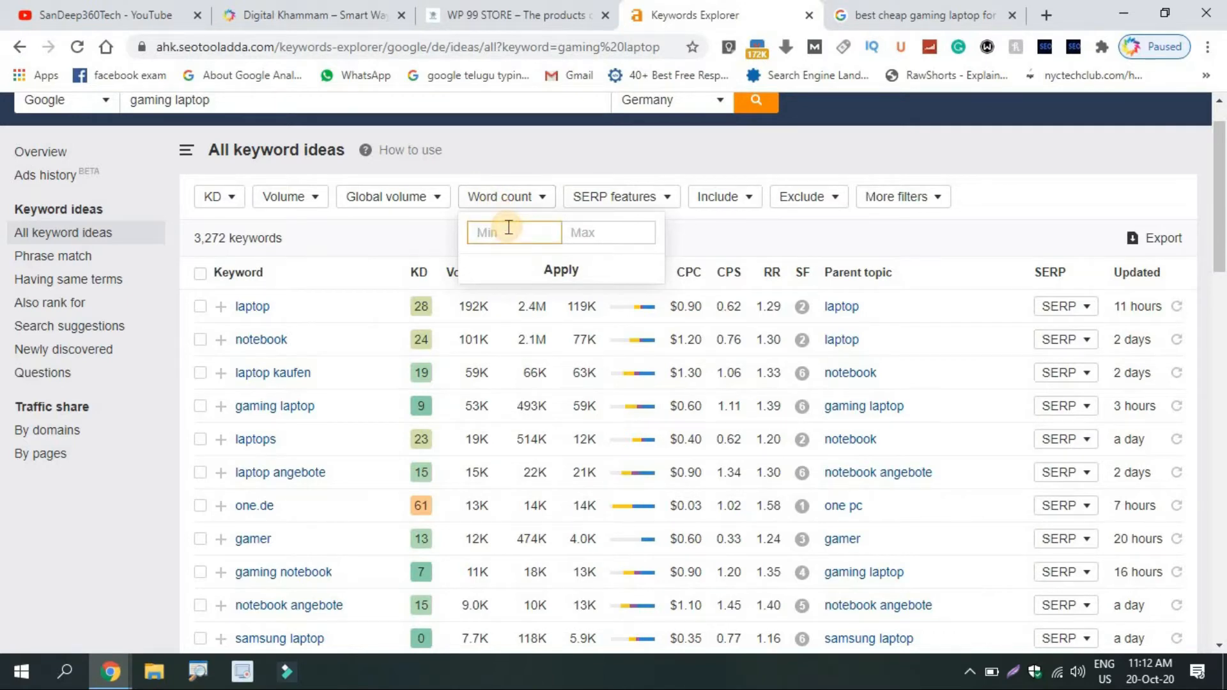
type("4")
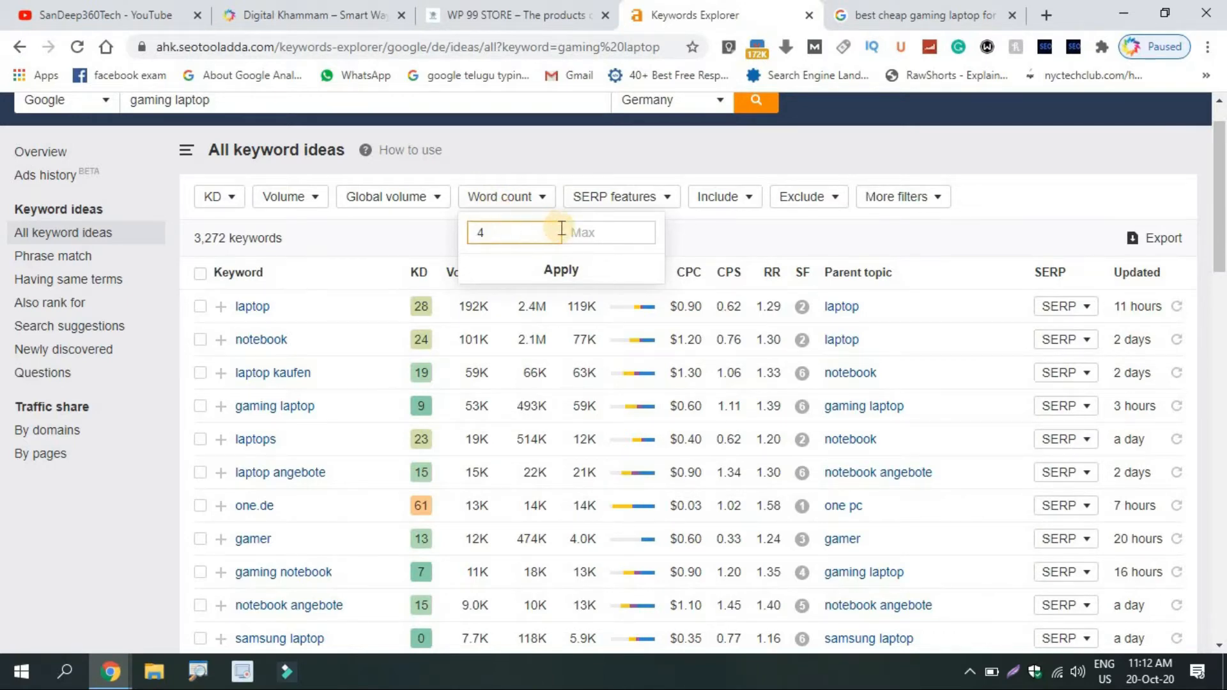
left_click(593, 232)
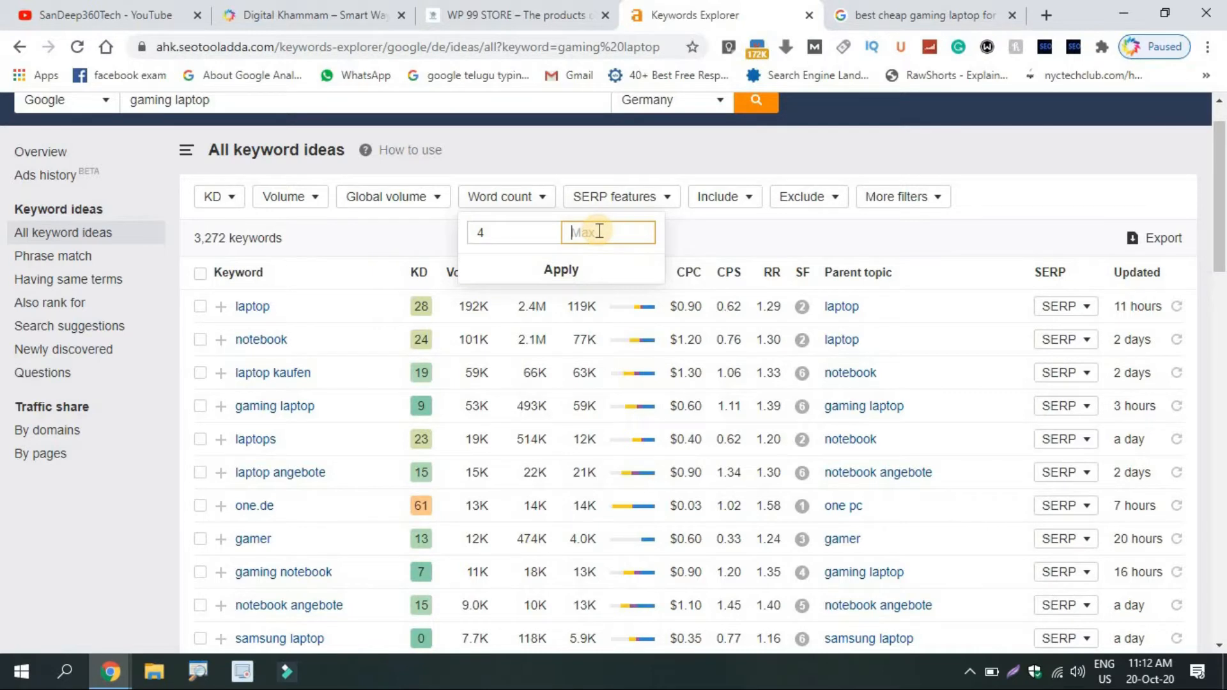
type("7")
left_click(562, 269)
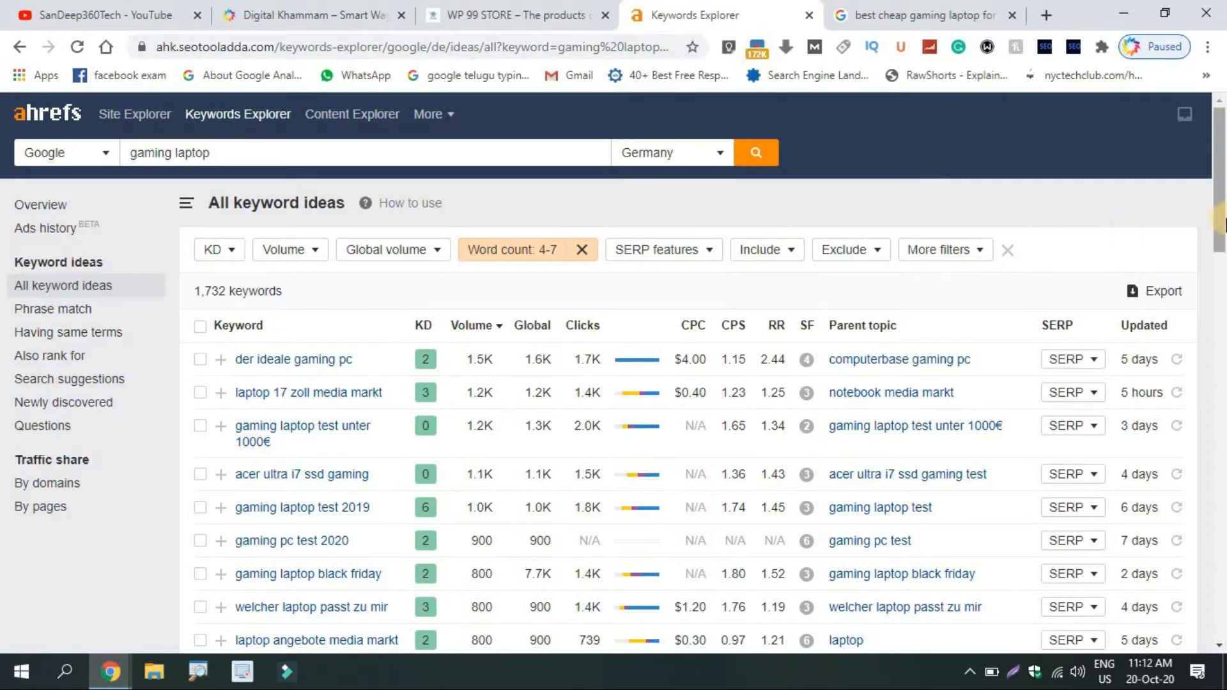
Step: Sort the filtered keyword ideas by ascending volume and switch back to descending volume
left_click_drag(1222, 211, 1222, 256)
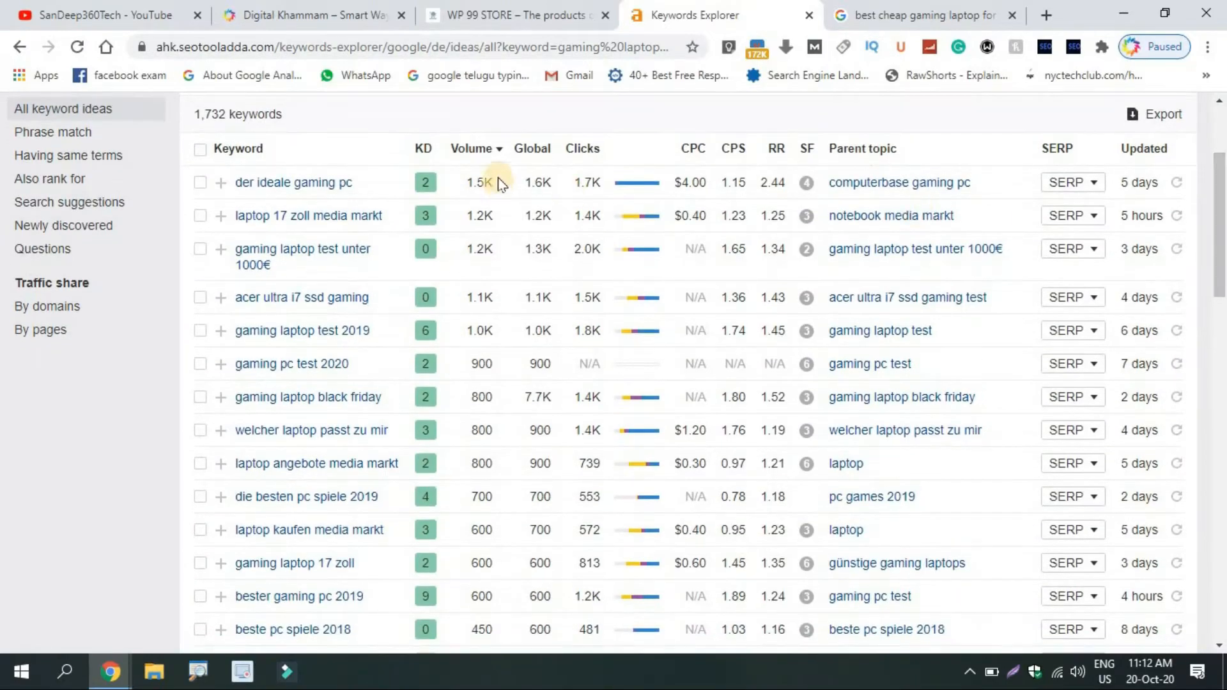
mouse_move(483, 156)
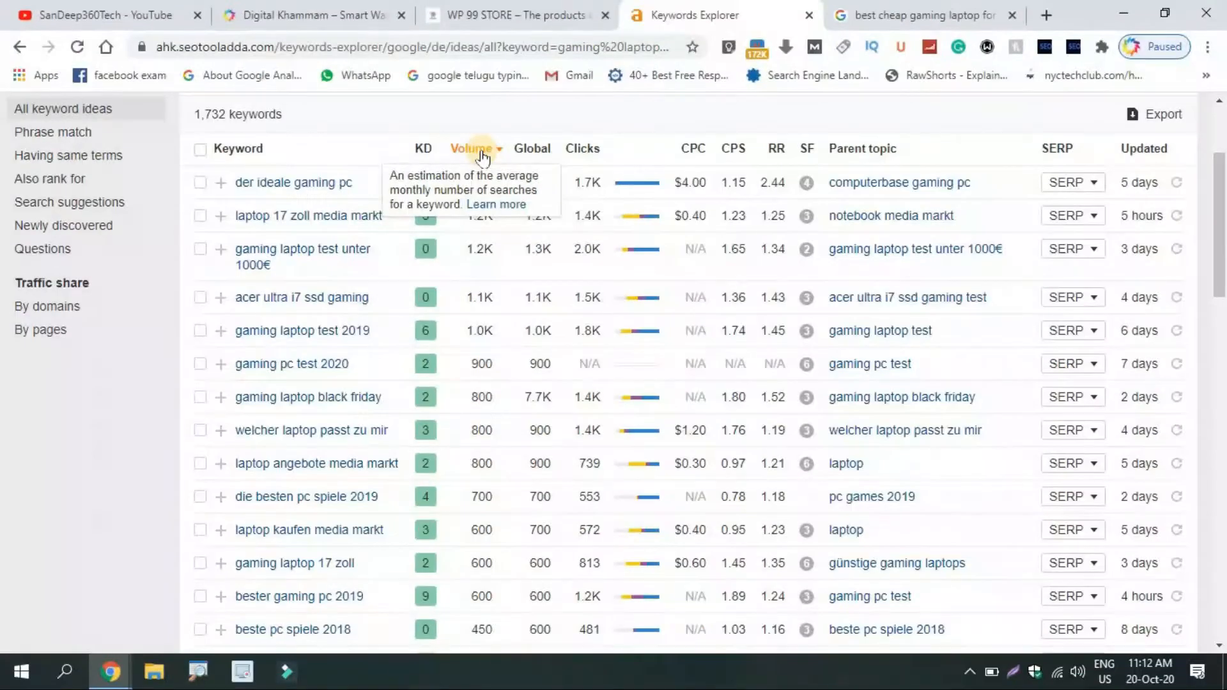
left_click(483, 149)
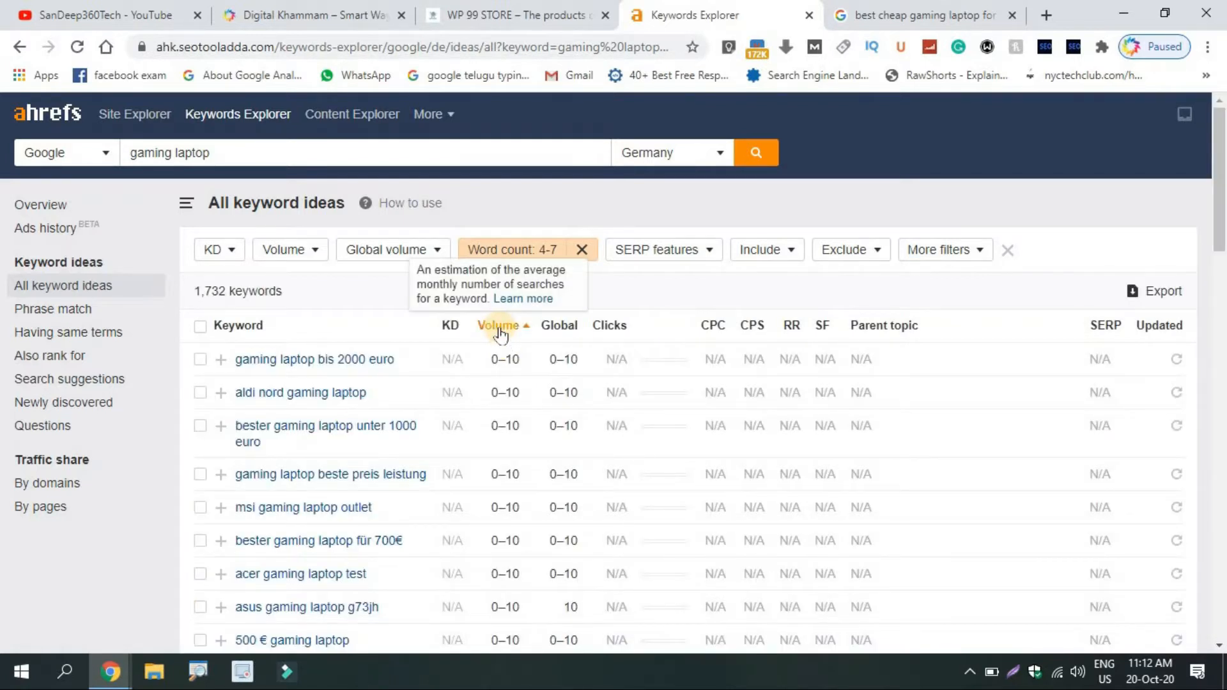
left_click(499, 327)
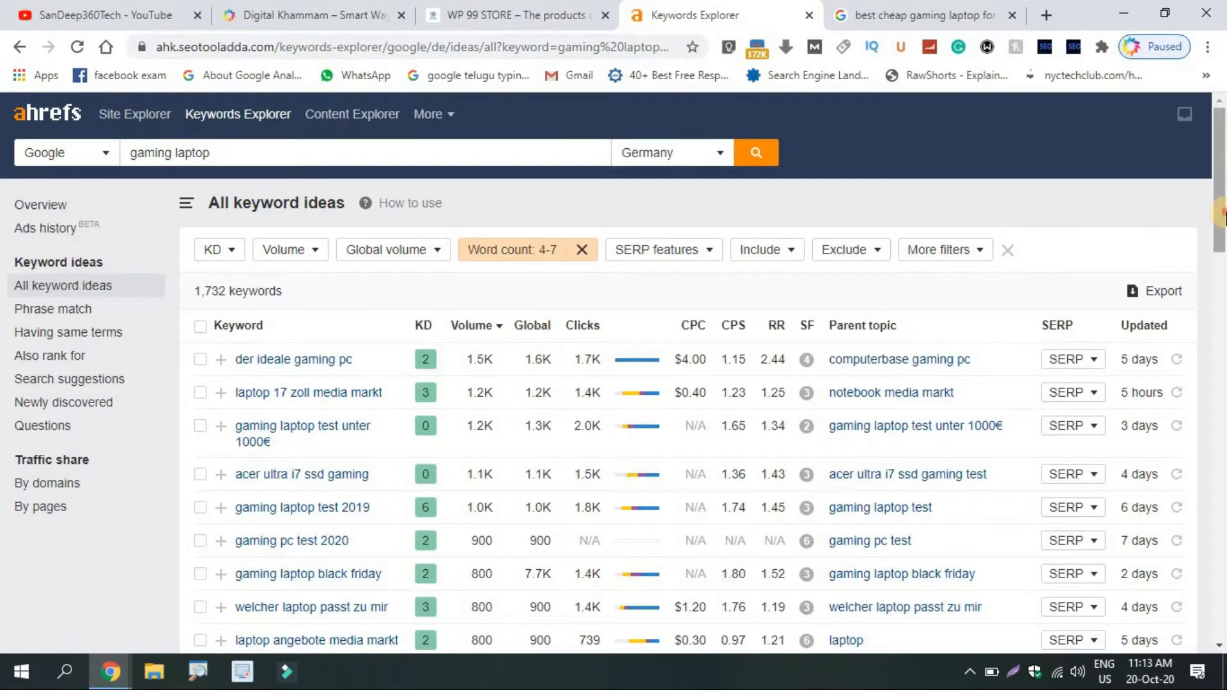
Step: Examine the filtered keywords' difficulty, volume and clicks, including the clicks distribution for "gaming laptop test unter 1000€"
scroll(1223, 224, "down", 1)
scroll(1223, 223, "up", 1)
mouse_move(1220, 205)
left_mouse_down()
mouse_move(1221, 230)
mouse_move(1217, 192)
left_mouse_up()
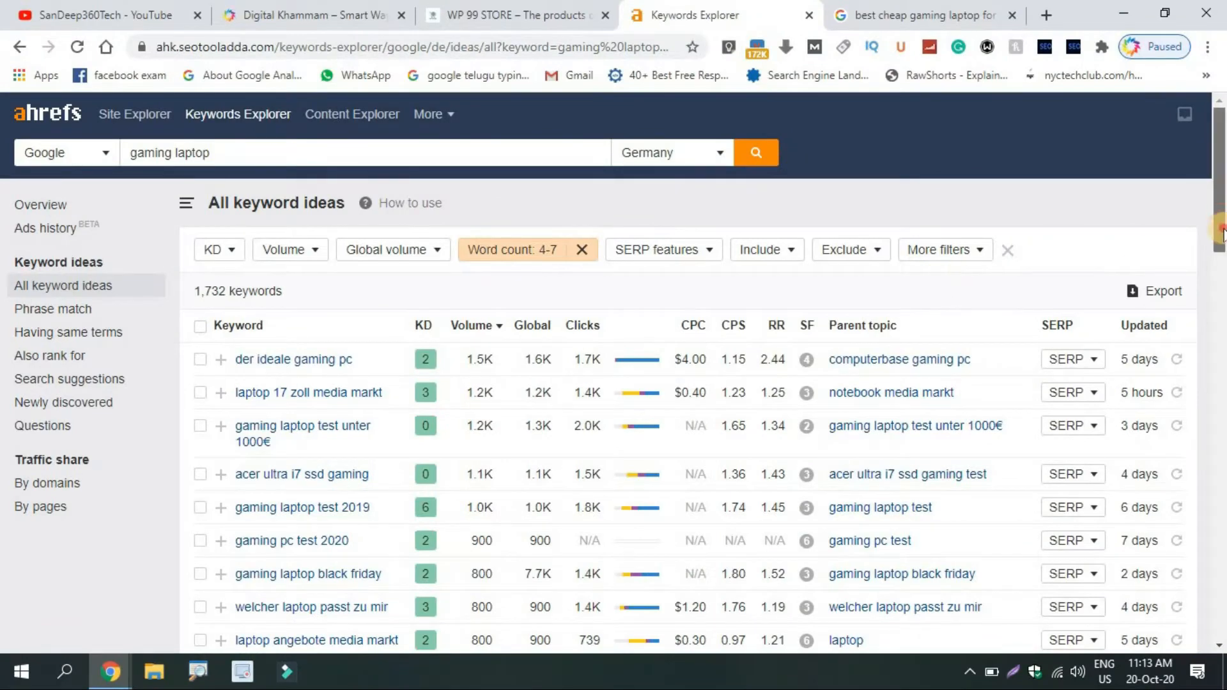
scroll(1220, 247, "down", 2)
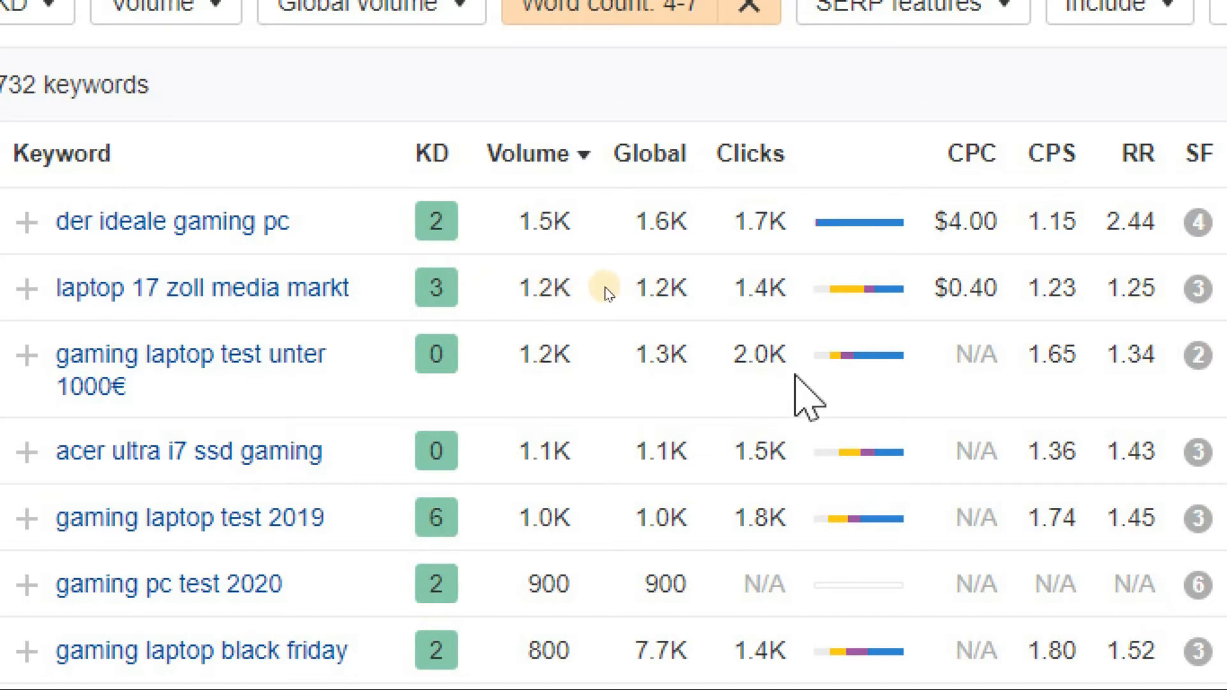
mouse_move(873, 359)
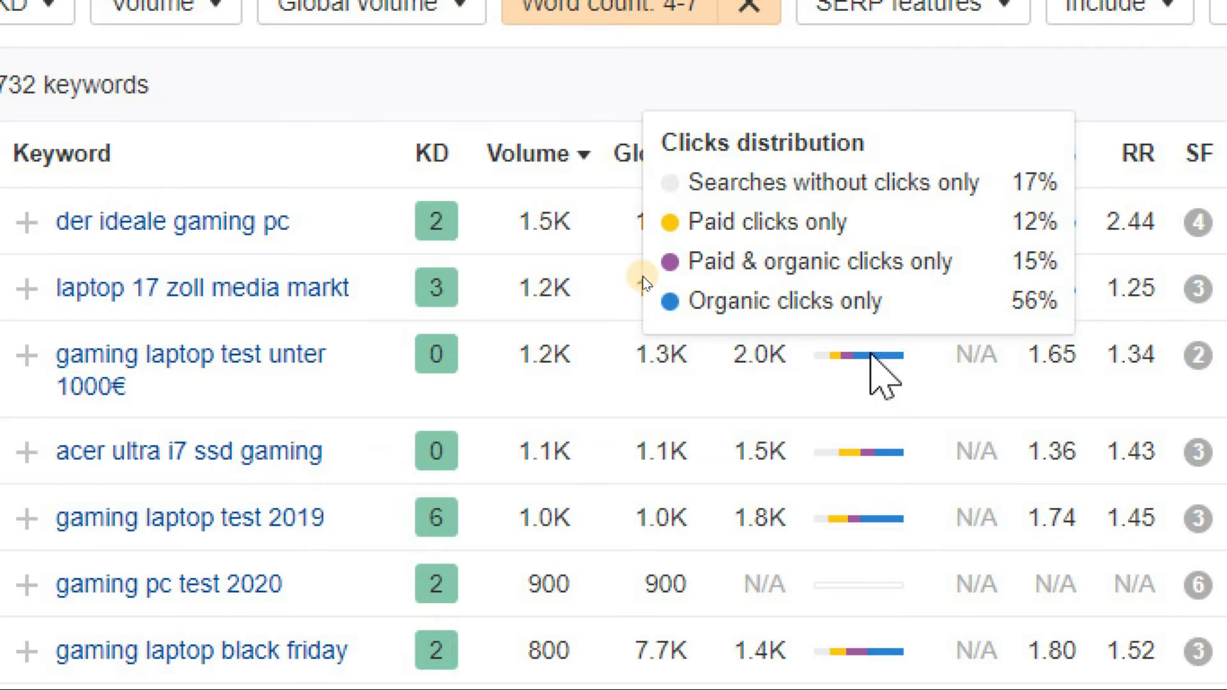
mouse_move(1199, 353)
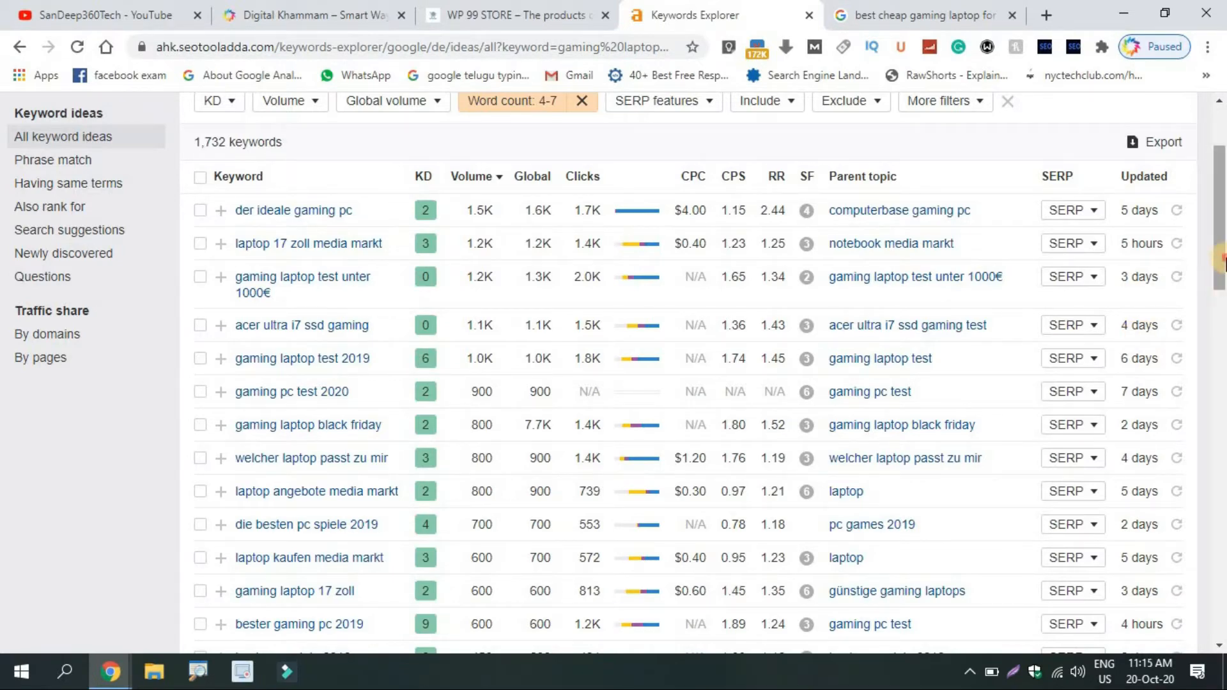
Step: Open the overview of the keyword "gaming laptop test unter 1000€" and review the ranking pages in its SERP overview
left_click_drag(1220, 275, 1190, 394)
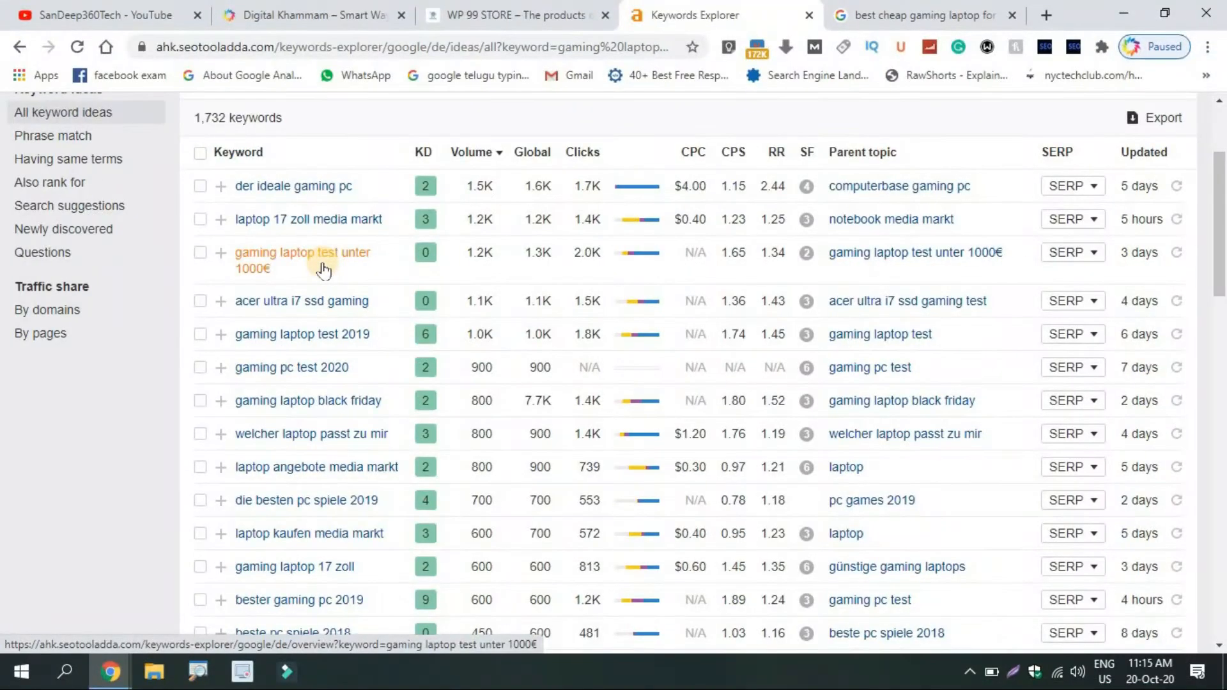
left_click(319, 258)
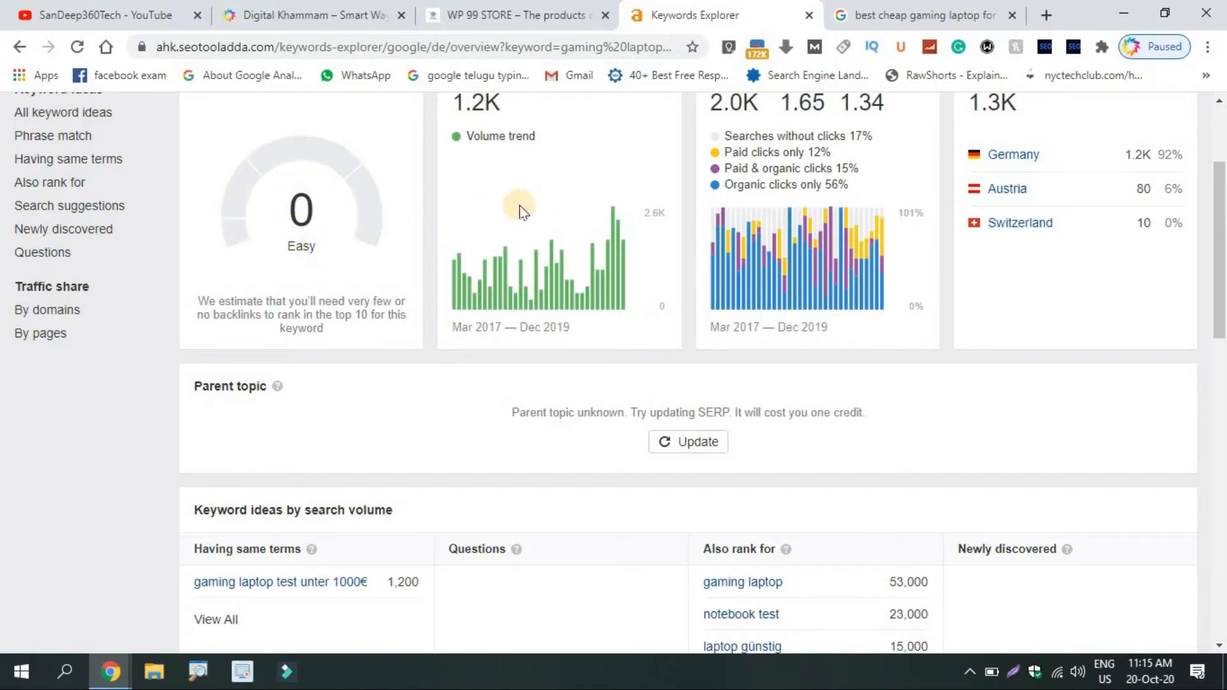
left_click_drag(1221, 215, 1223, 497)
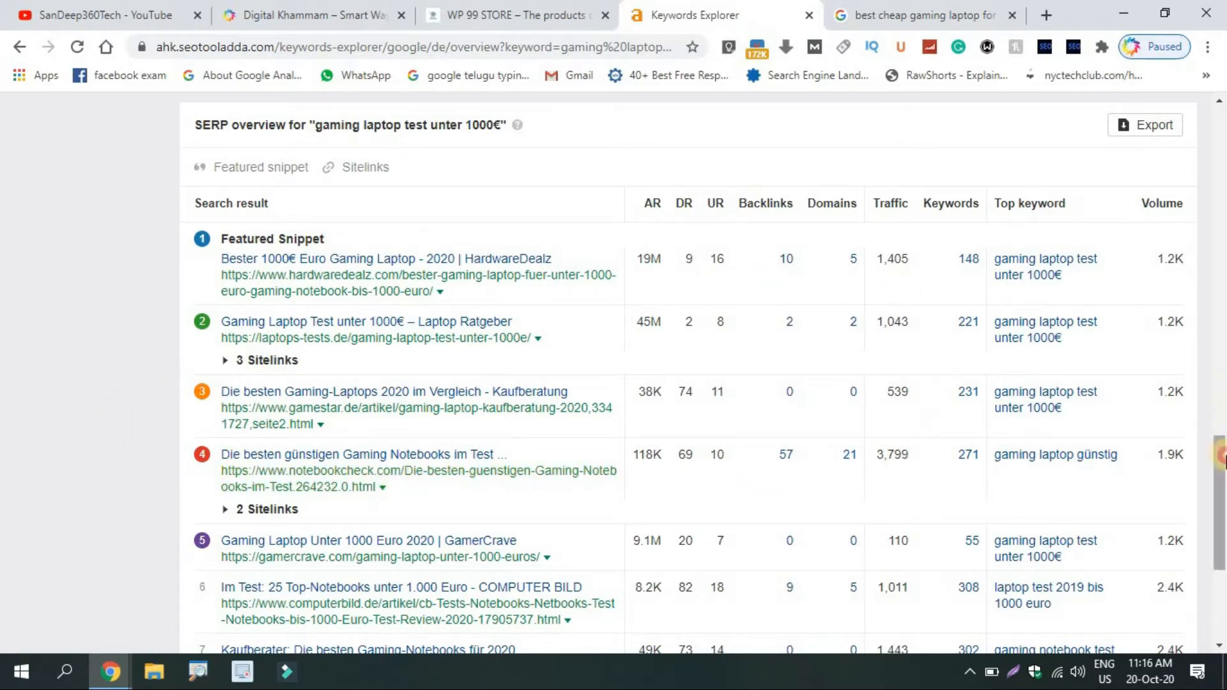
left_click_drag(1219, 464, 1219, 493)
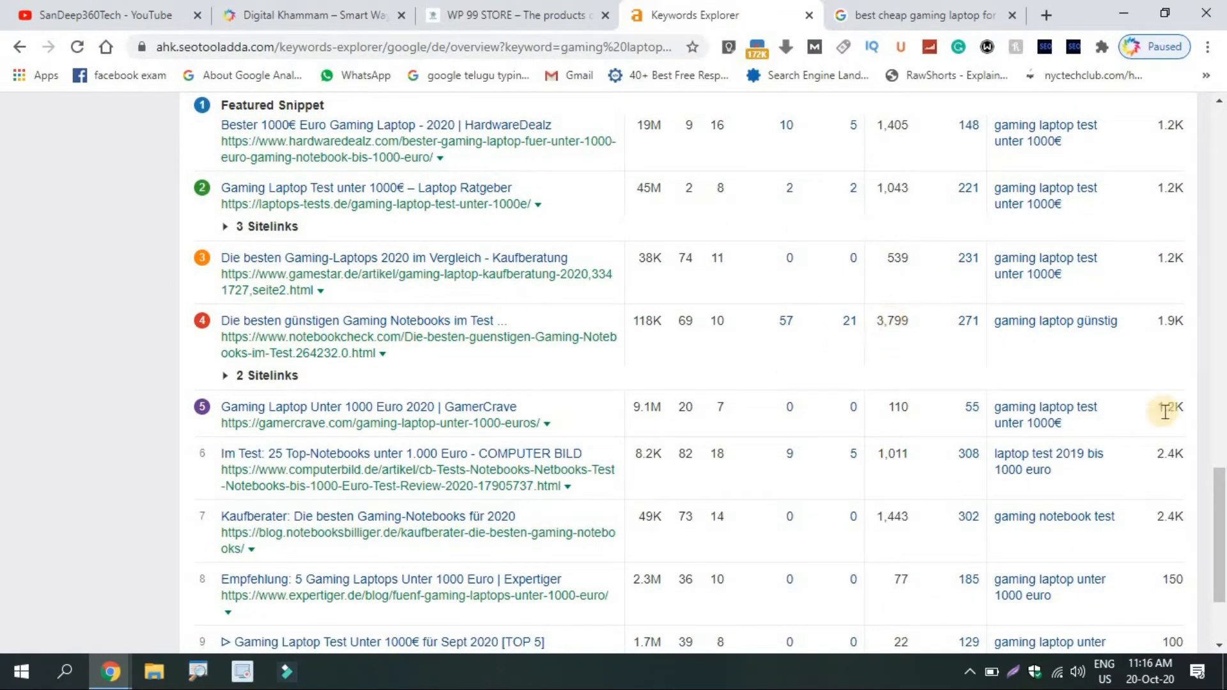
left_click_drag(1224, 484, 1224, 441)
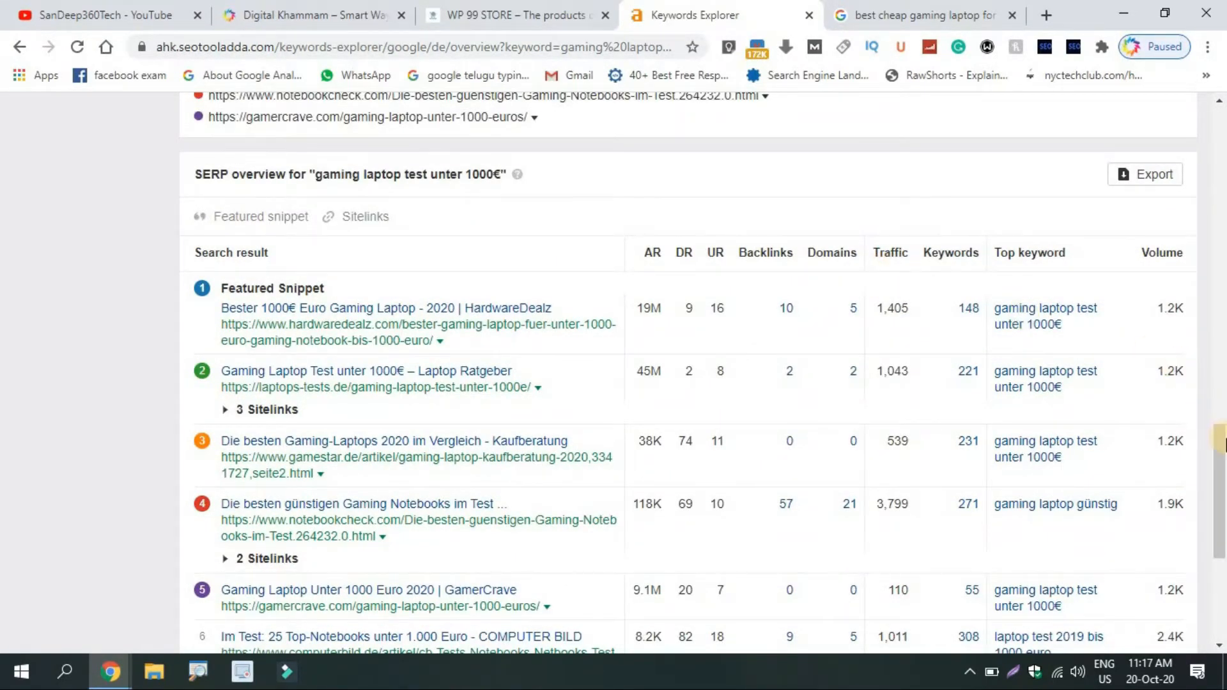
left_click_drag(1221, 456, 902, 300)
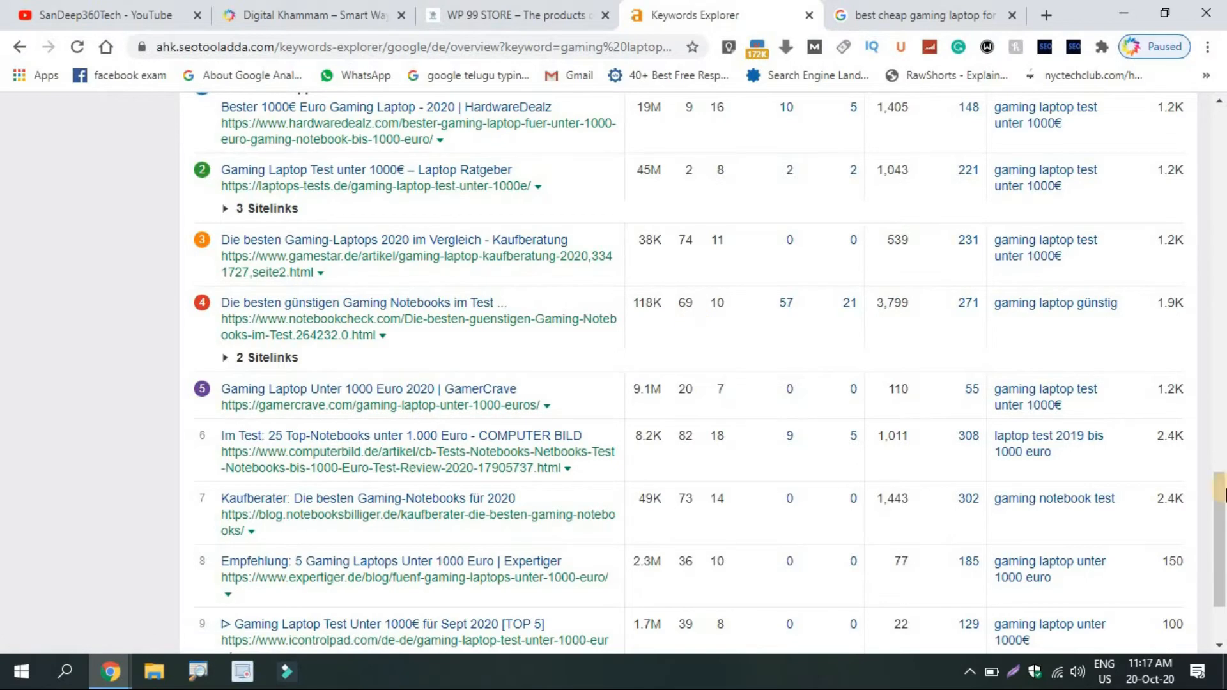
mouse_move(1221, 499)
left_mouse_down()
mouse_move(1220, 455)
mouse_move(1220, 489)
left_mouse_up()
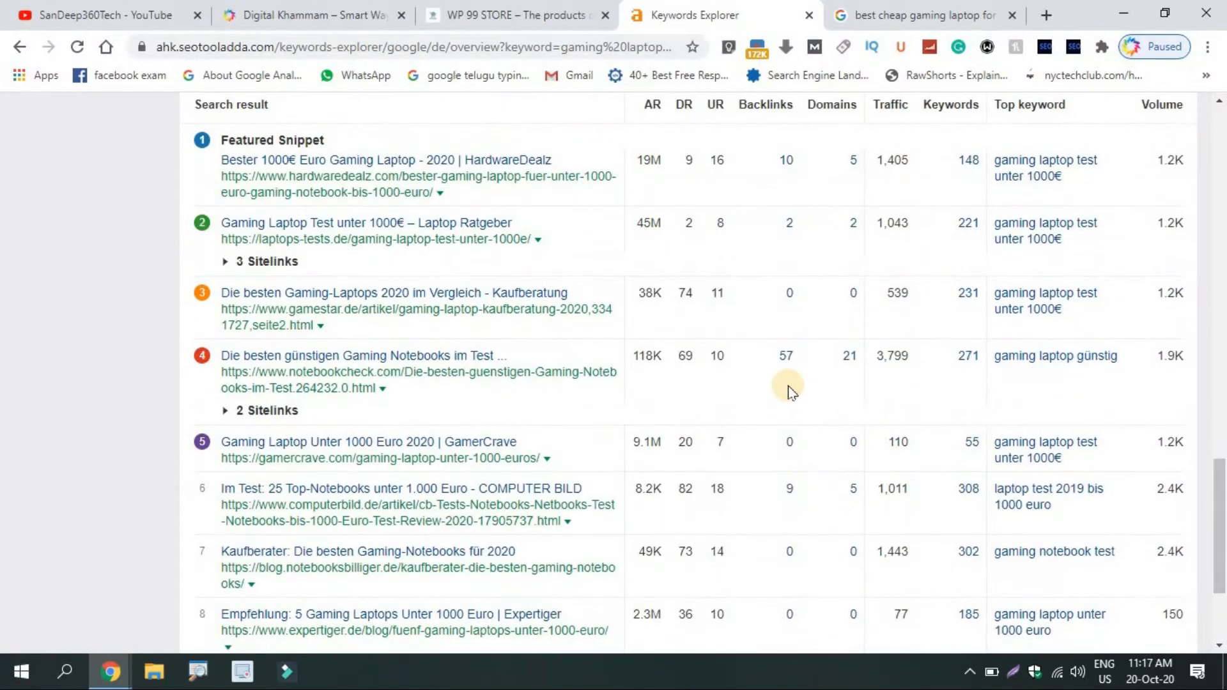
Step: Open the notebookcheck.com article ranked fourth for the keyword and try to translate the page into English
left_click(683, 355)
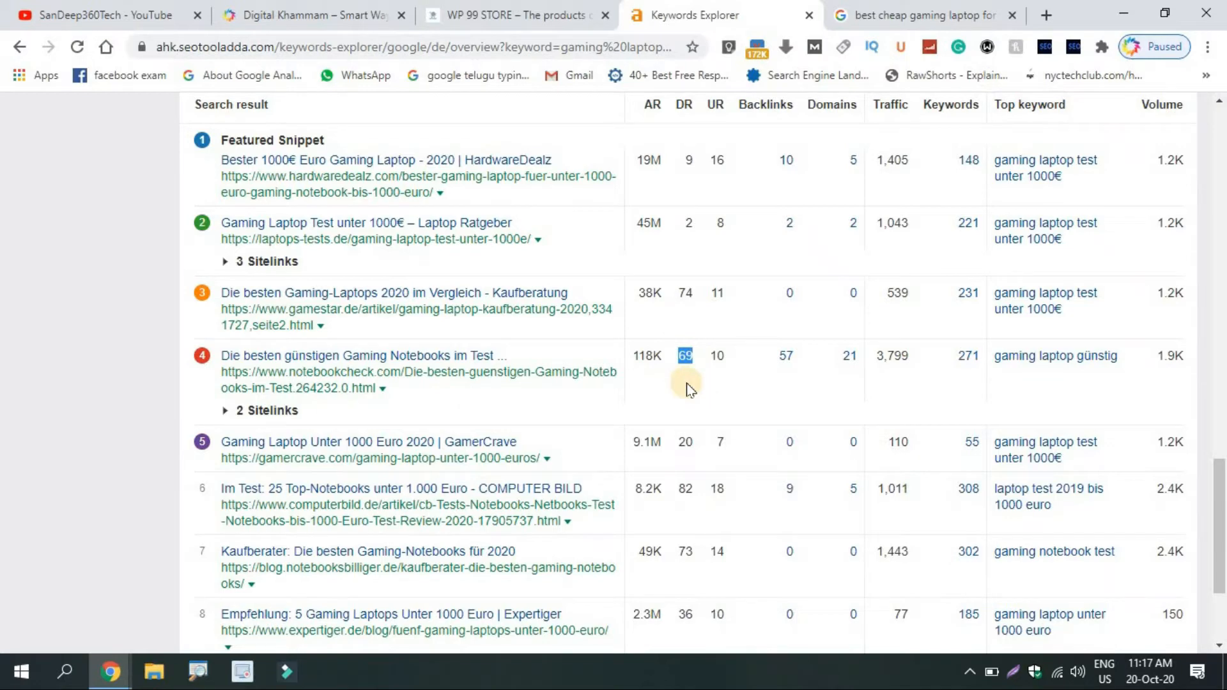
left_click(473, 358)
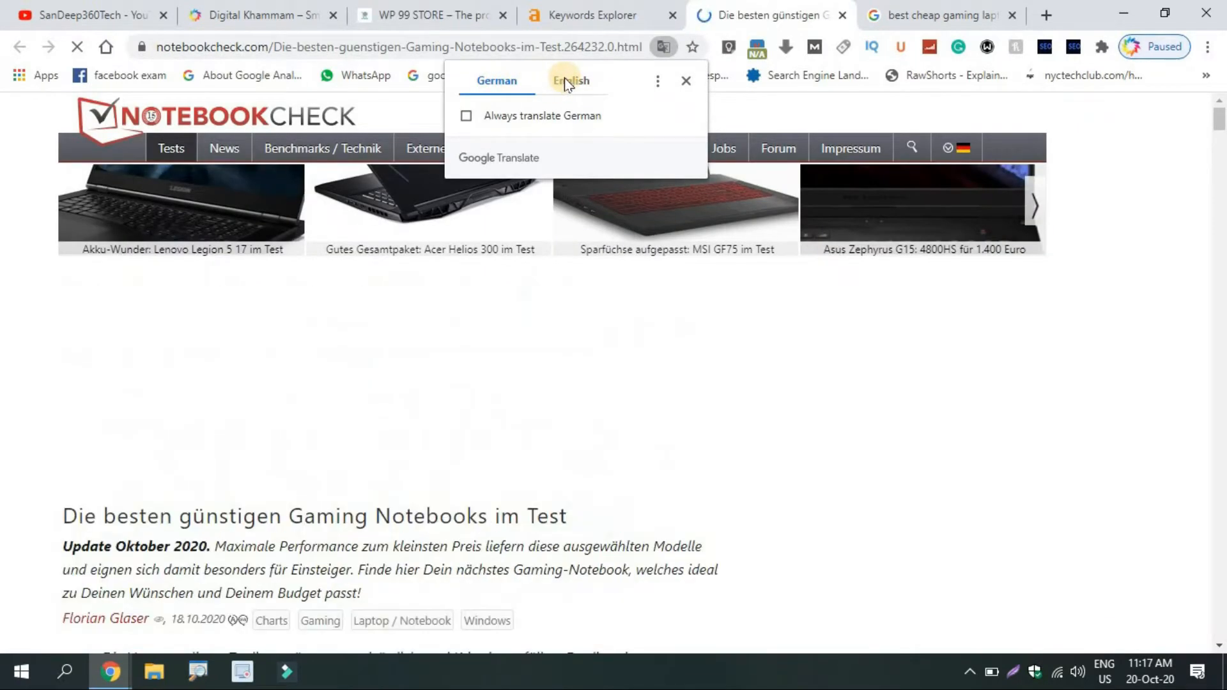
left_click(565, 79)
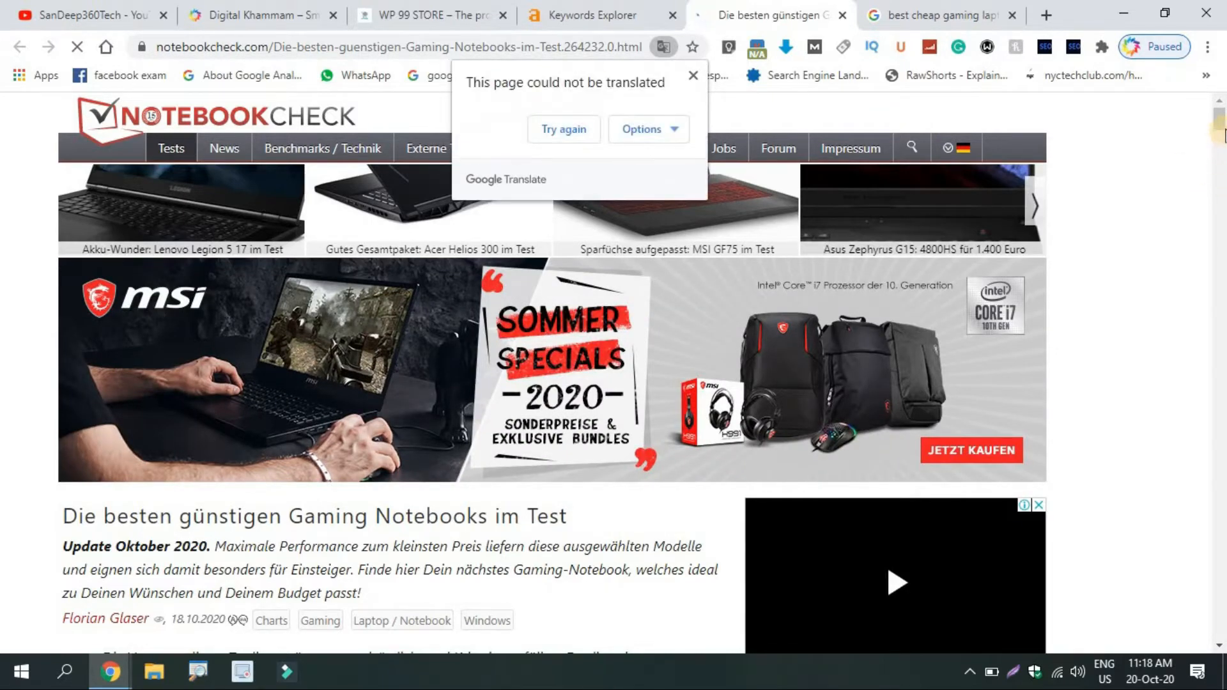
Step: Look through the article's laptop rankings, Amazon price listings and advertisements
left_click_drag(1222, 131, 1222, 144)
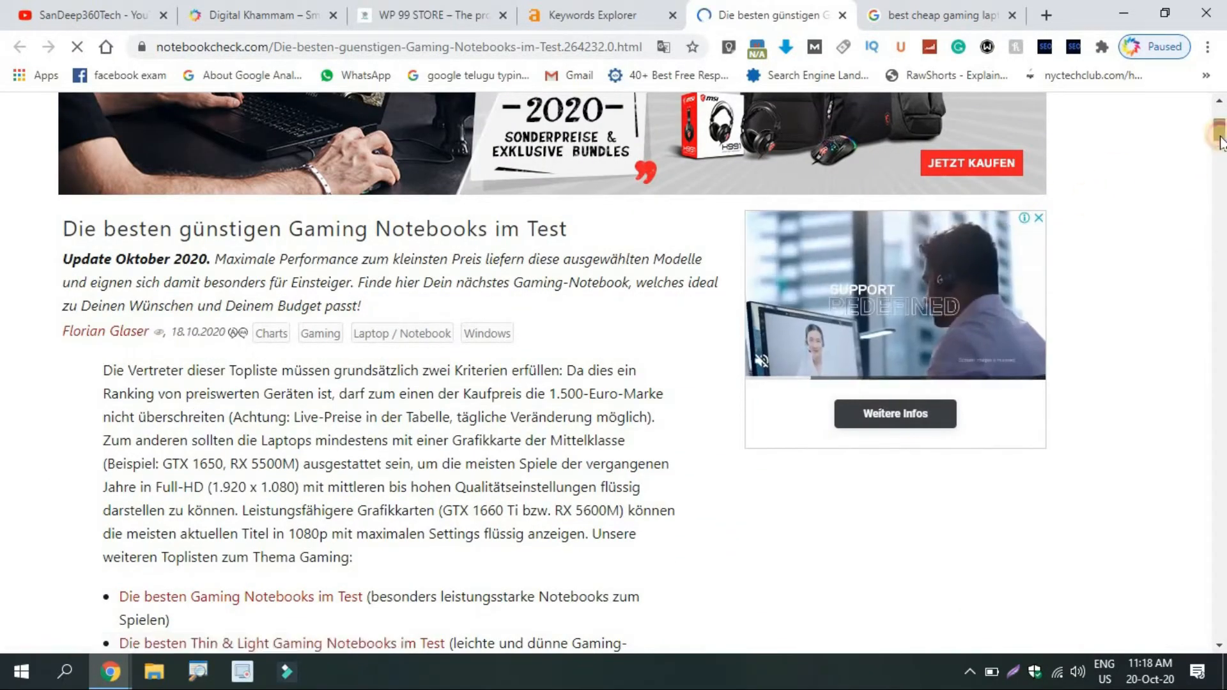
left_click_drag(1220, 138, 1213, 268)
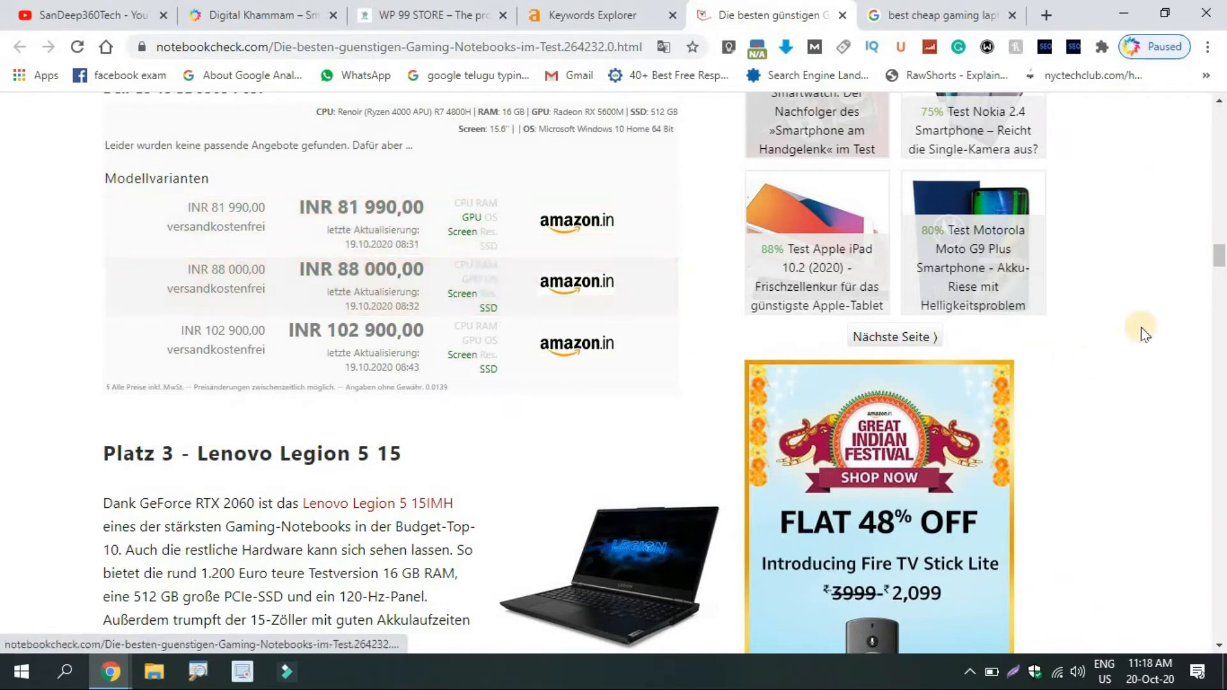
scroll(1222, 268, "down", 4)
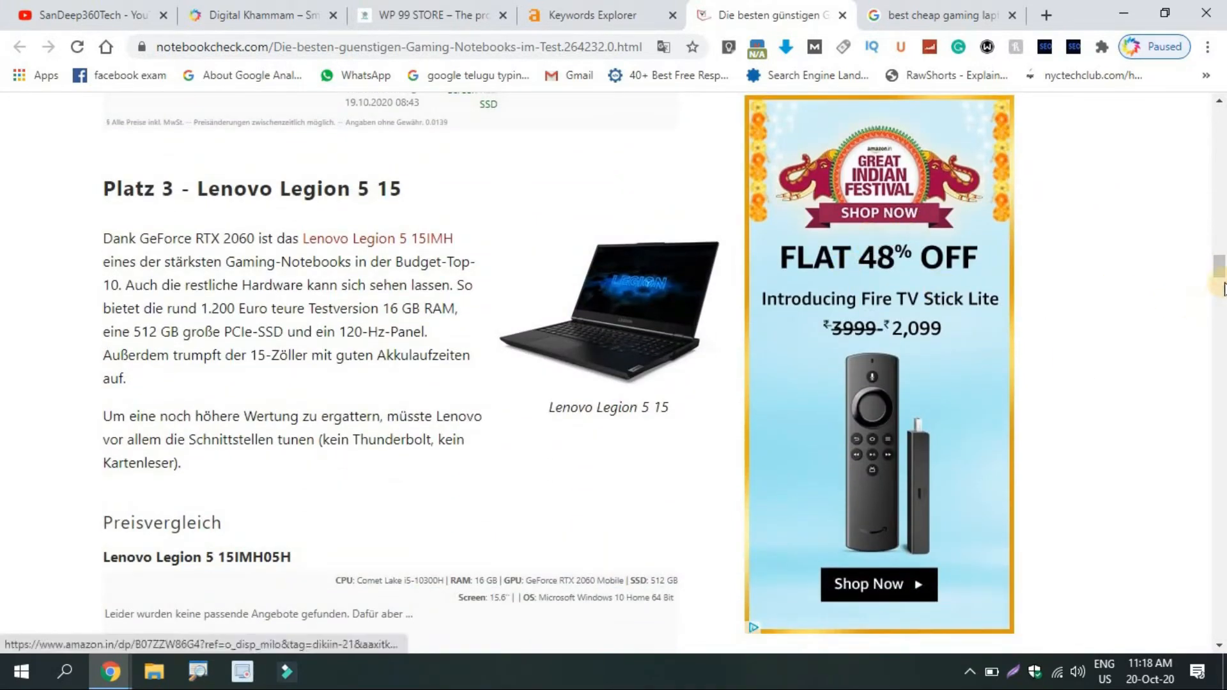
left_click_drag(1220, 271, 1205, 128)
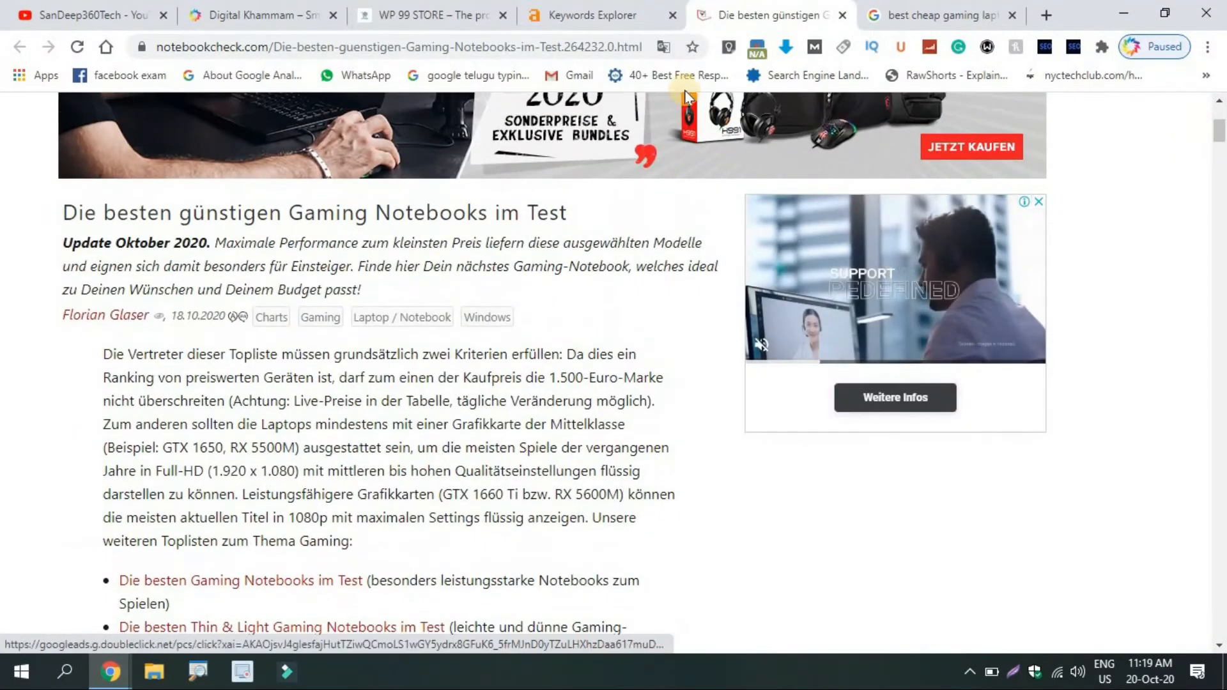
Step: Return to the Ahrefs overview of "gaming laptop test unter 1000€" and review its difficulty, volume and clicks metrics
left_click(610, 9)
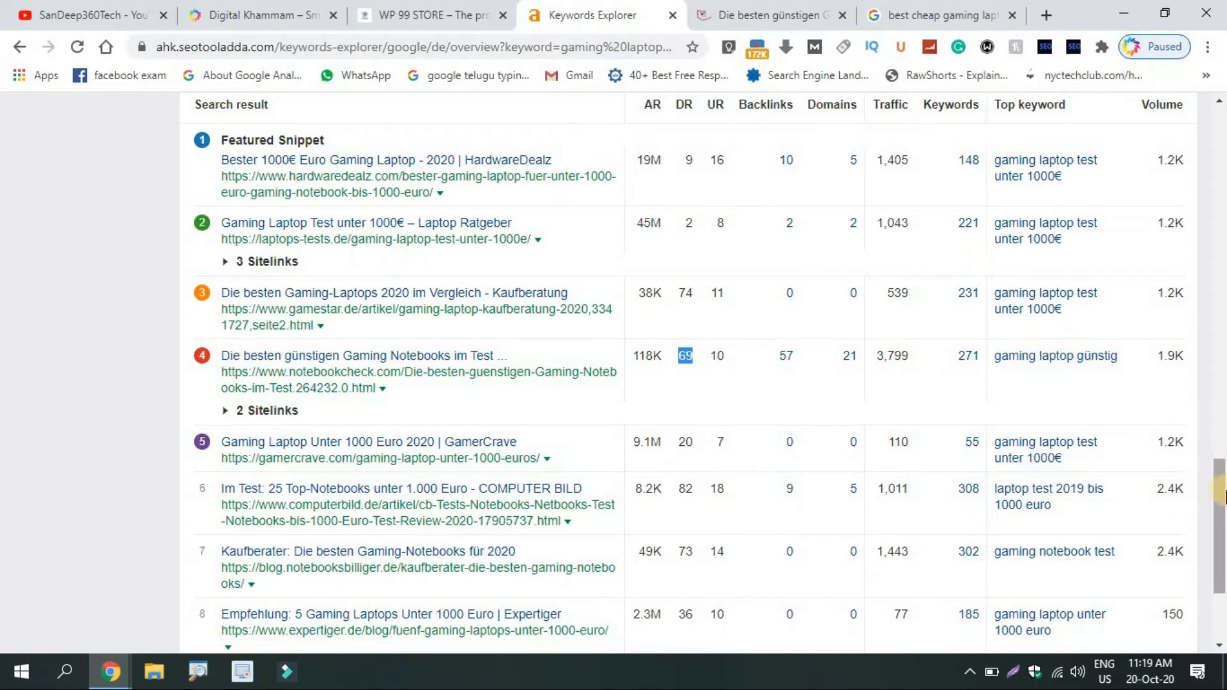
left_click_drag(1222, 485, 1221, 171)
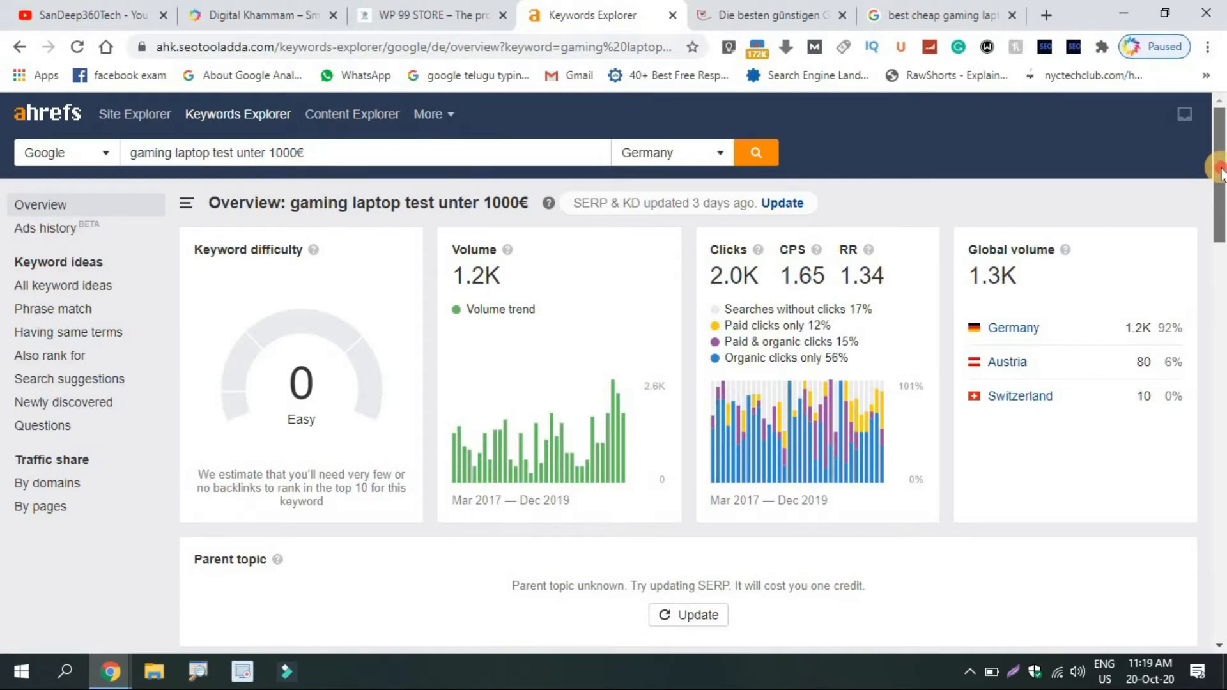
left_click_drag(1221, 171, 1210, 147)
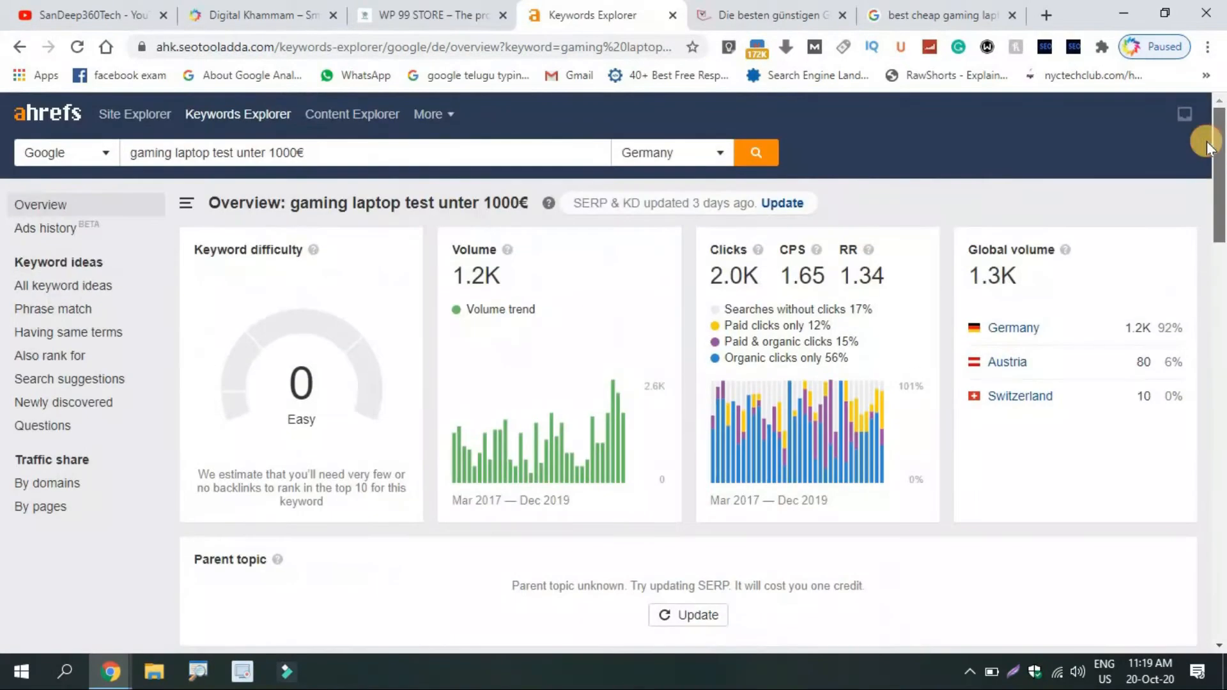
Step: Copy the keyword "gaming laptop test unter 1000€" from the search field into keywords.txt in Notepad and maximize that window
left_click(354, 153)
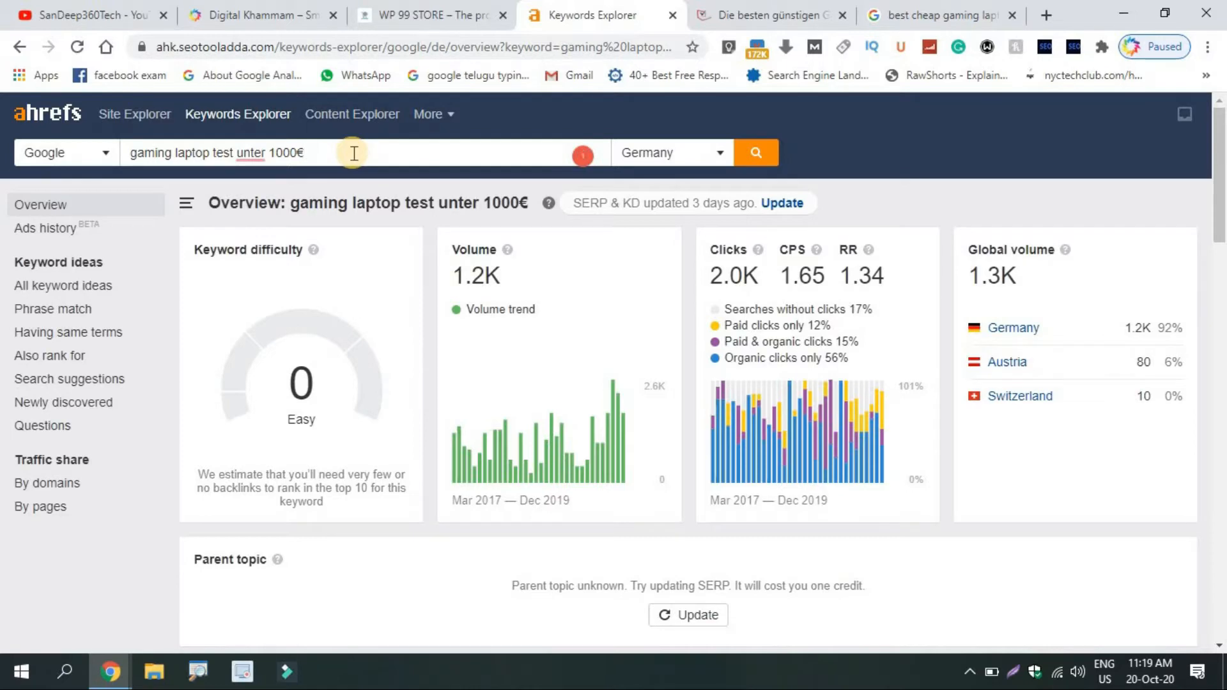
key("ctrl+a")
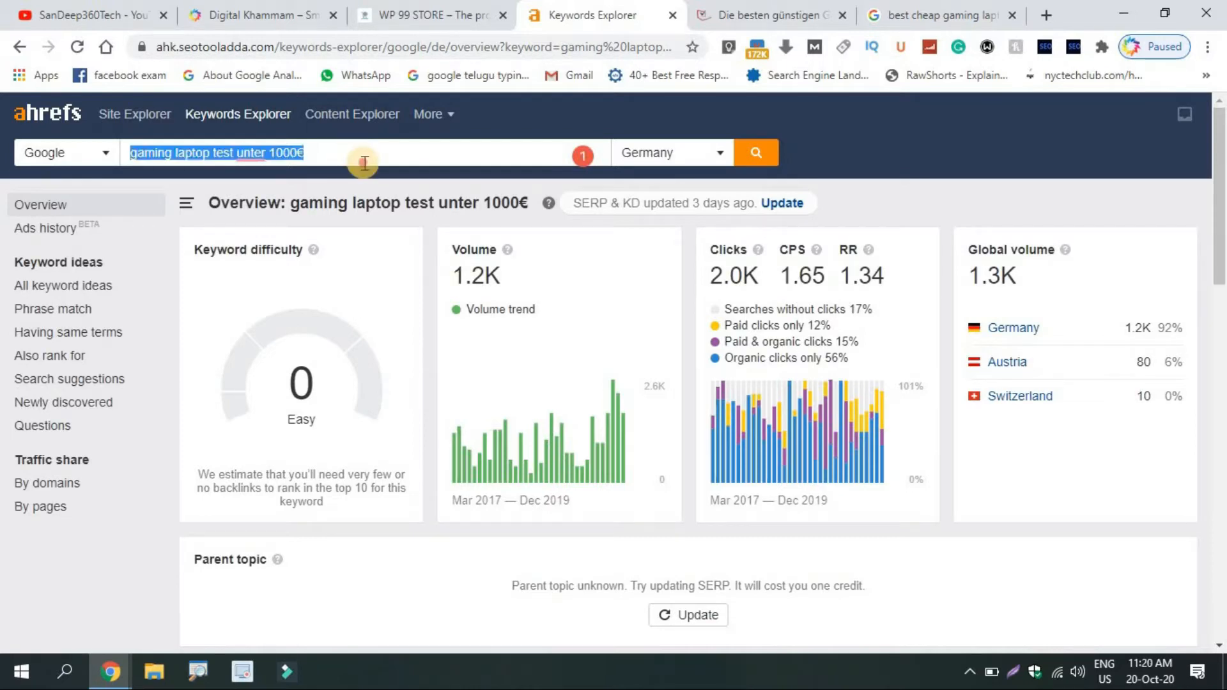
left_click(364, 163)
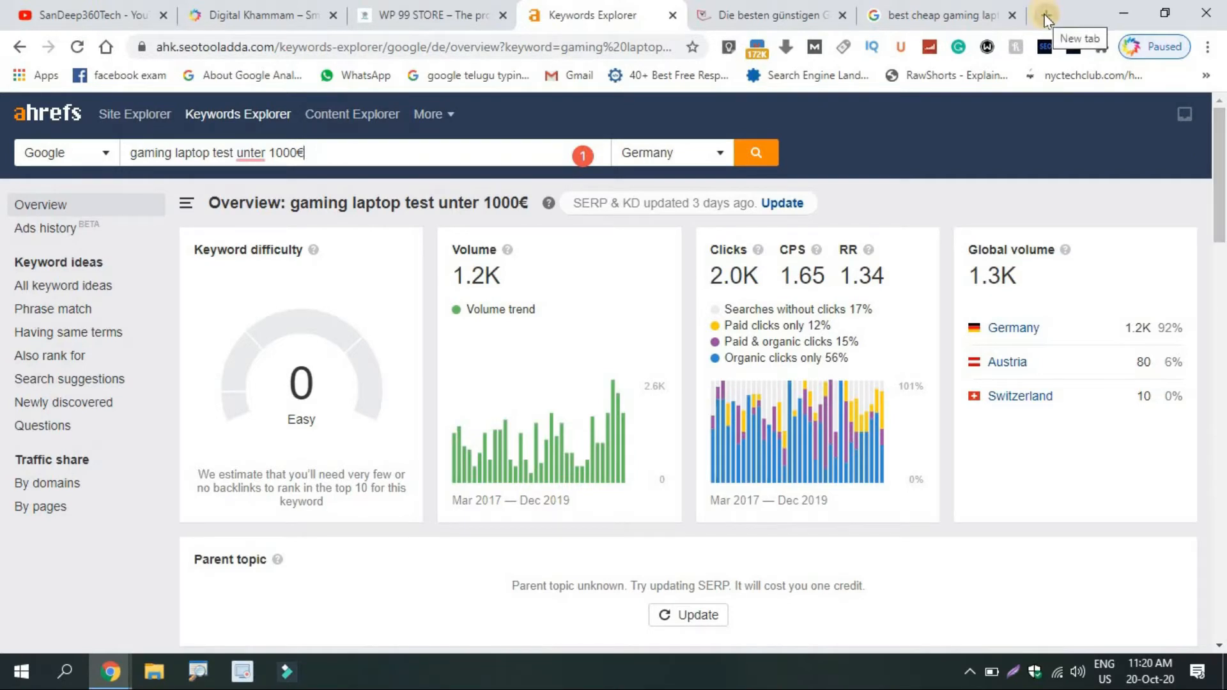
key("super+d")
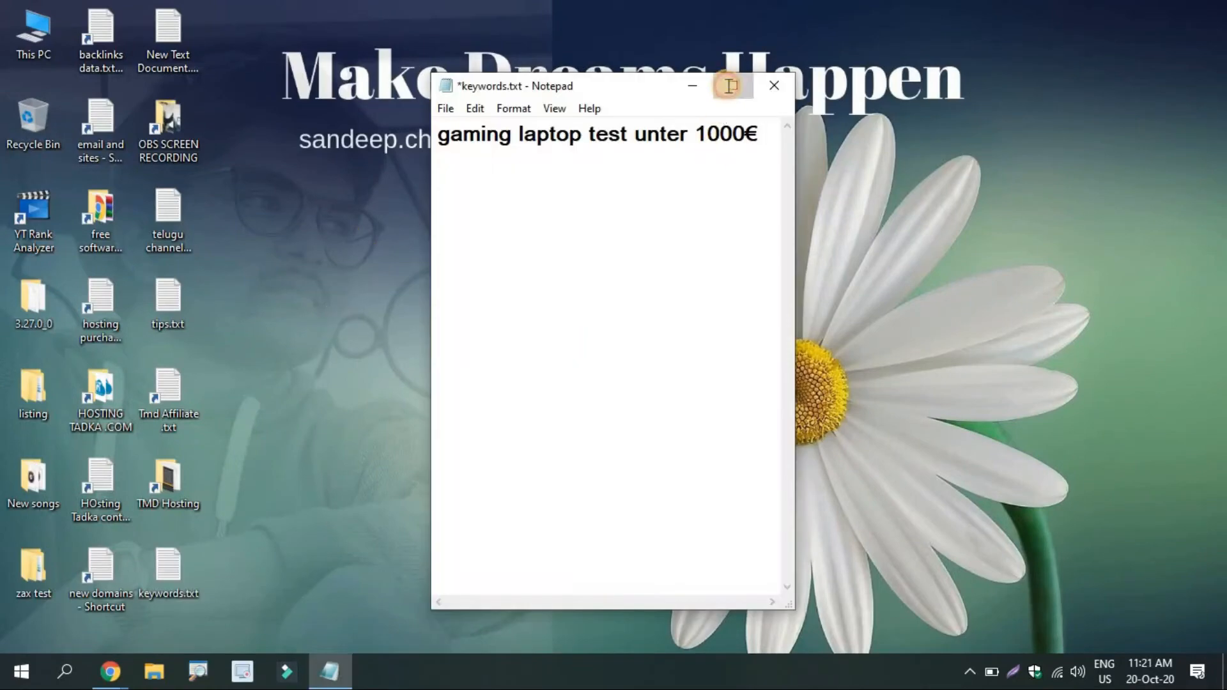
left_click(729, 85)
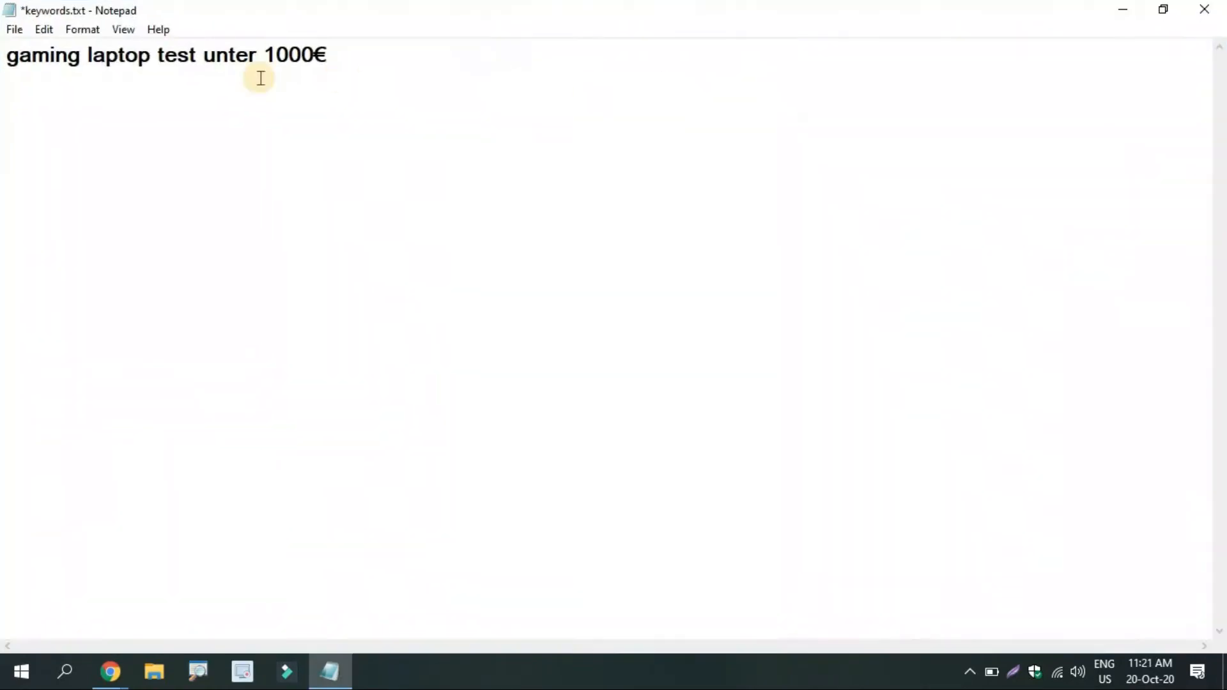
Step: Number the keyword line "1." in keywords.txt and start a new line below it, leaving one blank line between
type("1.")
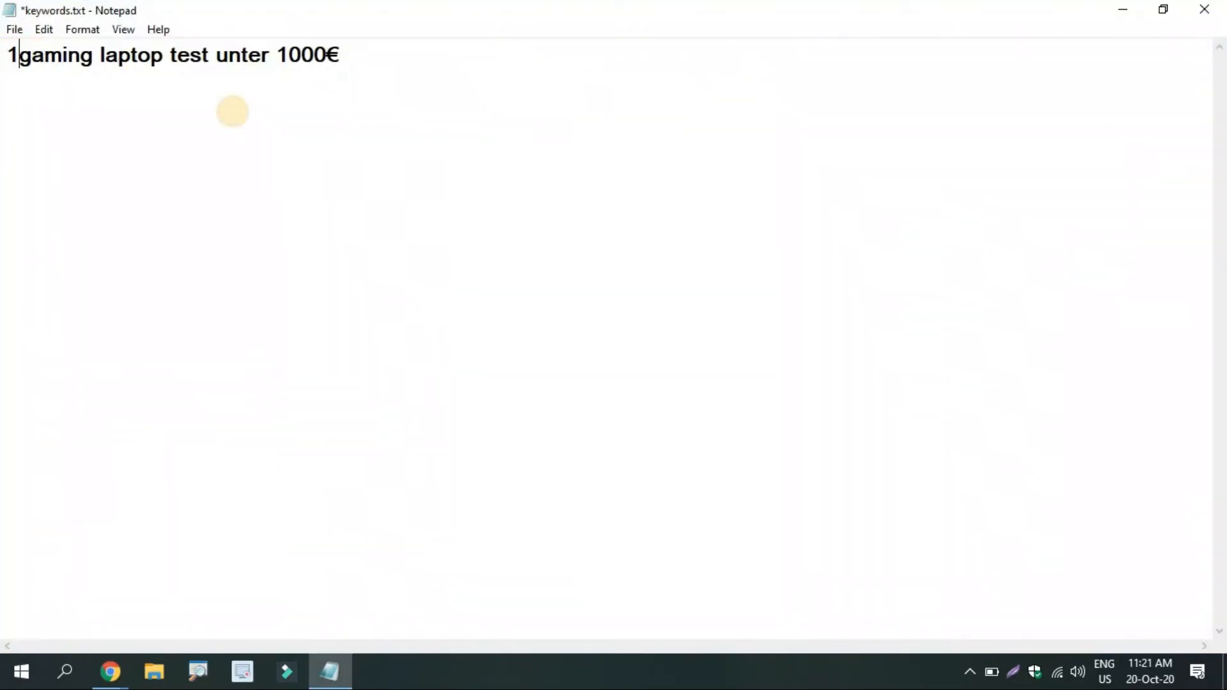
left_click(423, 48)
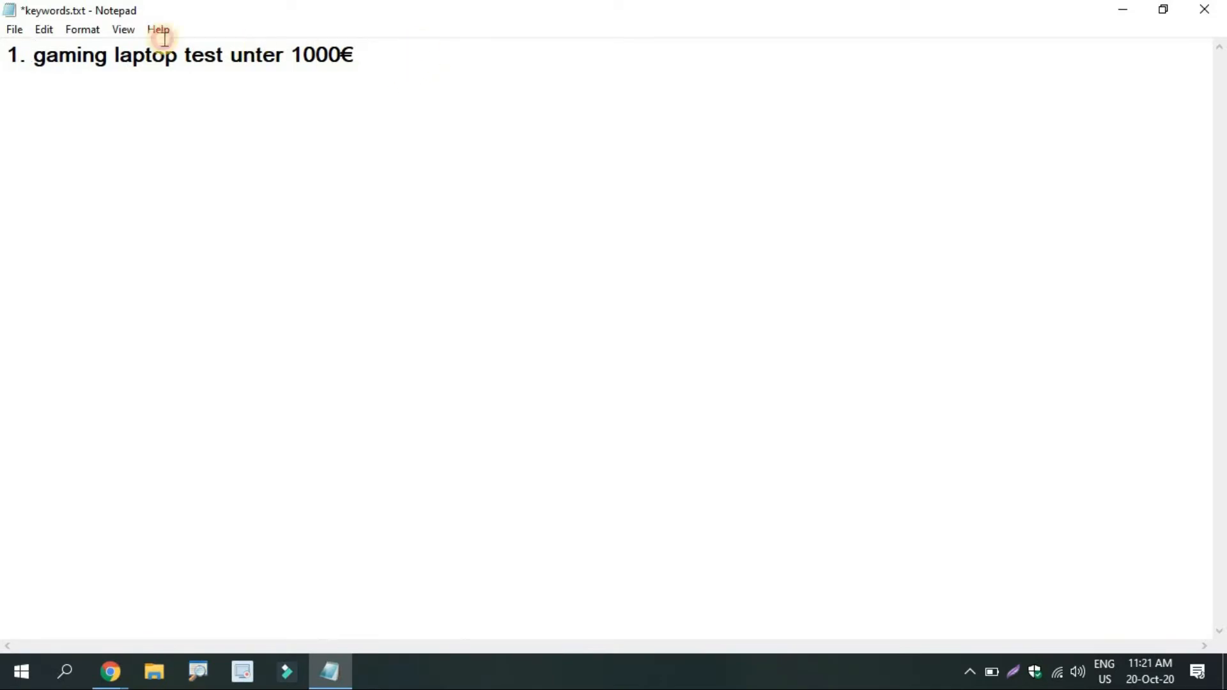
key("ctrl+a")
left_click(432, 61)
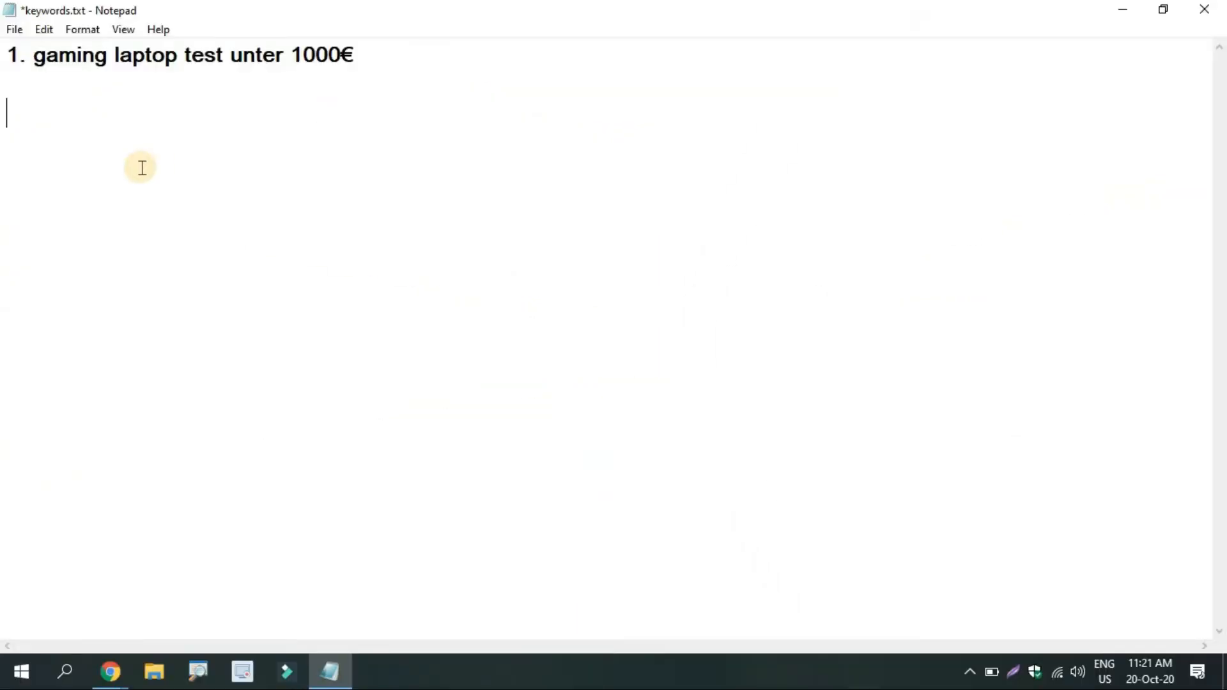
Step: Switch back to Ahrefs in Chrome, open all keyword ideas for "gaming laptop test unter 1000€" and look through the list
left_click(110, 672)
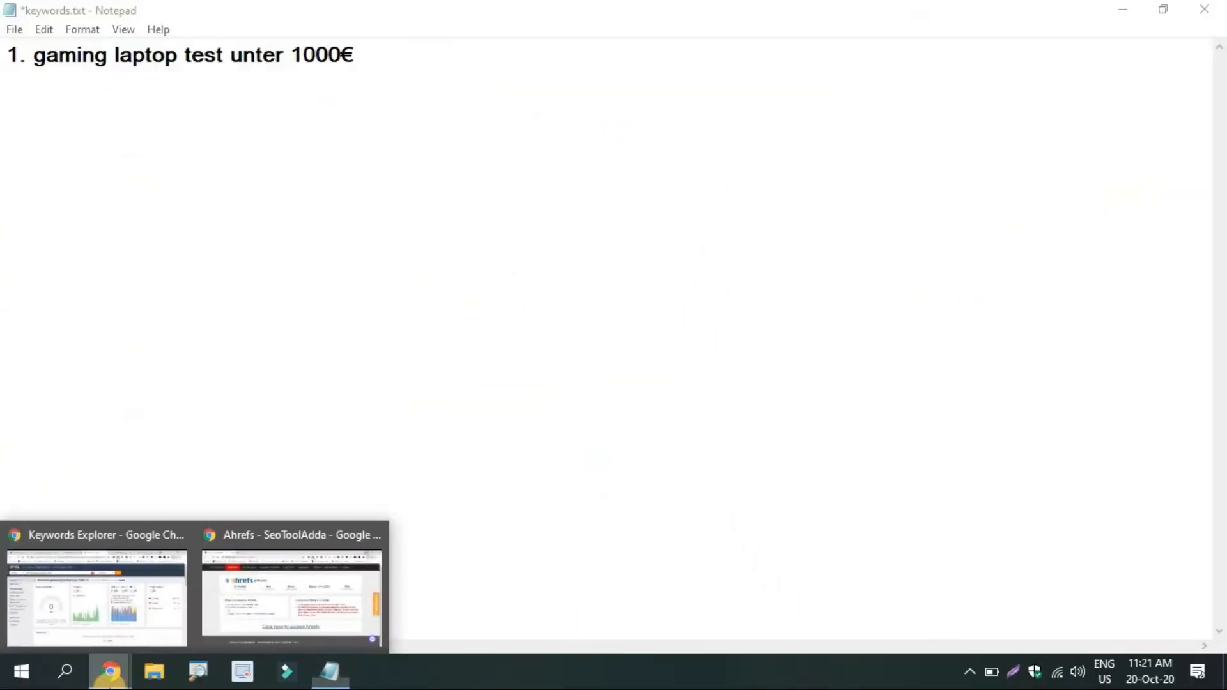
left_click(96, 598)
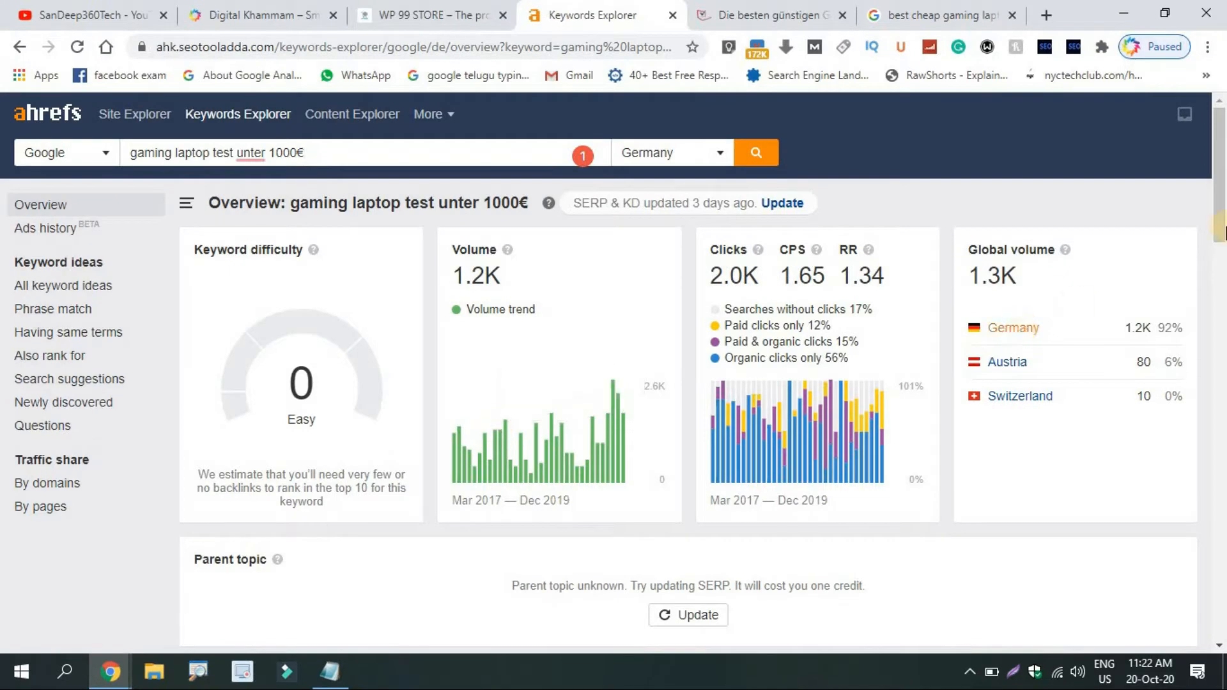
left_click_drag(1220, 192, 1220, 237)
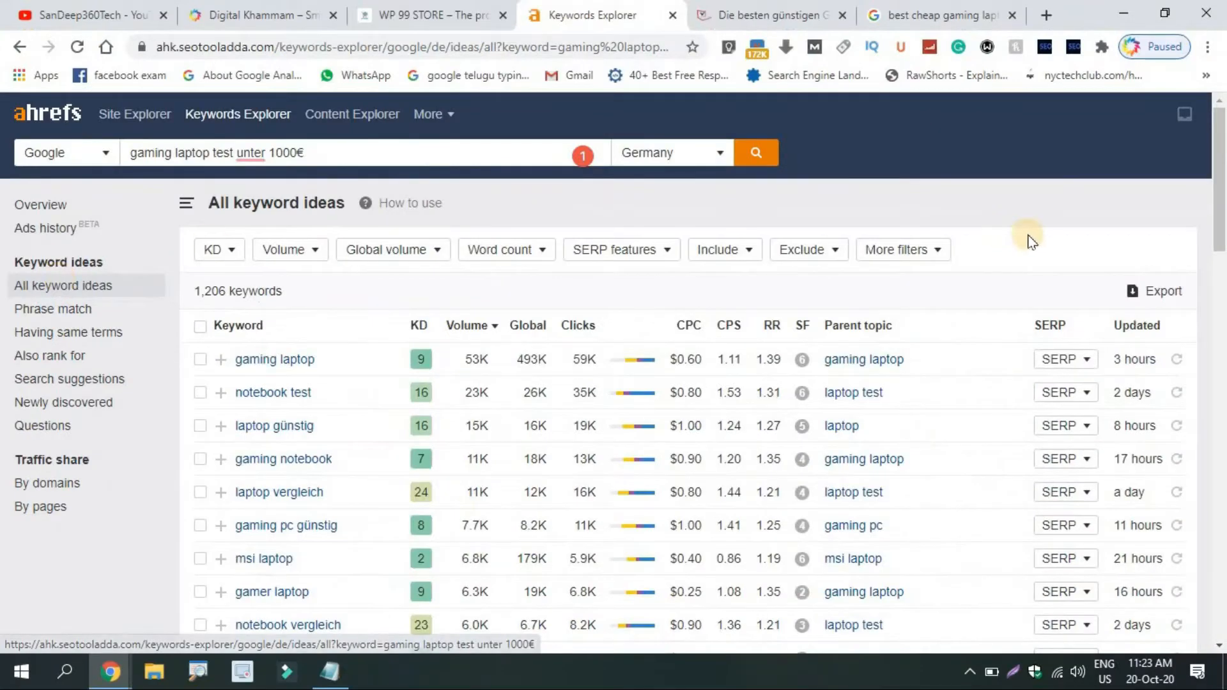
mouse_move(1220, 221)
left_mouse_down()
mouse_move(1220, 290)
mouse_move(1223, 195)
mouse_move(1223, 224)
left_mouse_up()
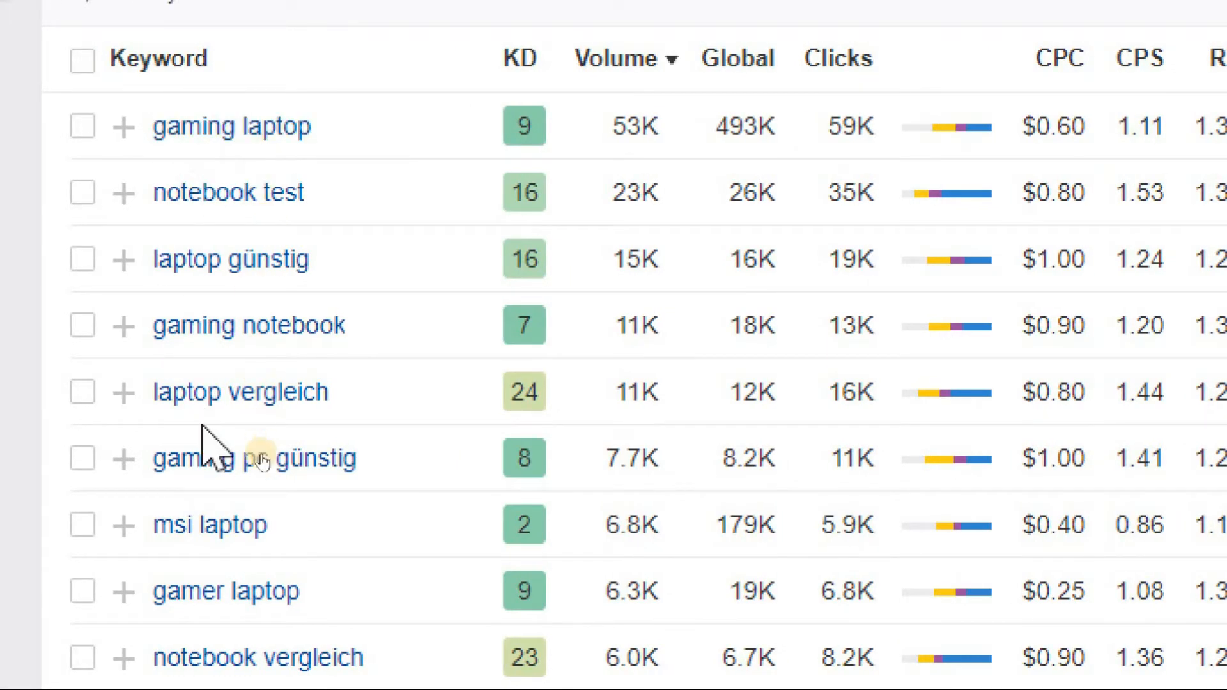
scroll(218, 530, "down", 1)
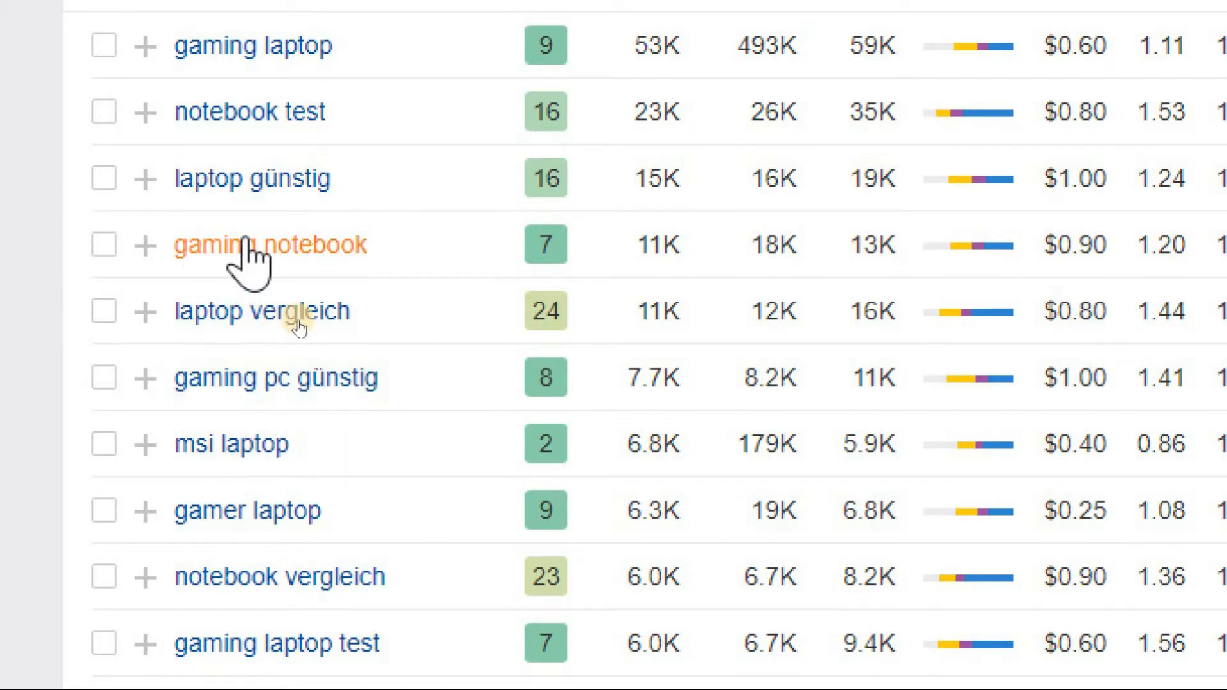
scroll(300, 534, "down", 3)
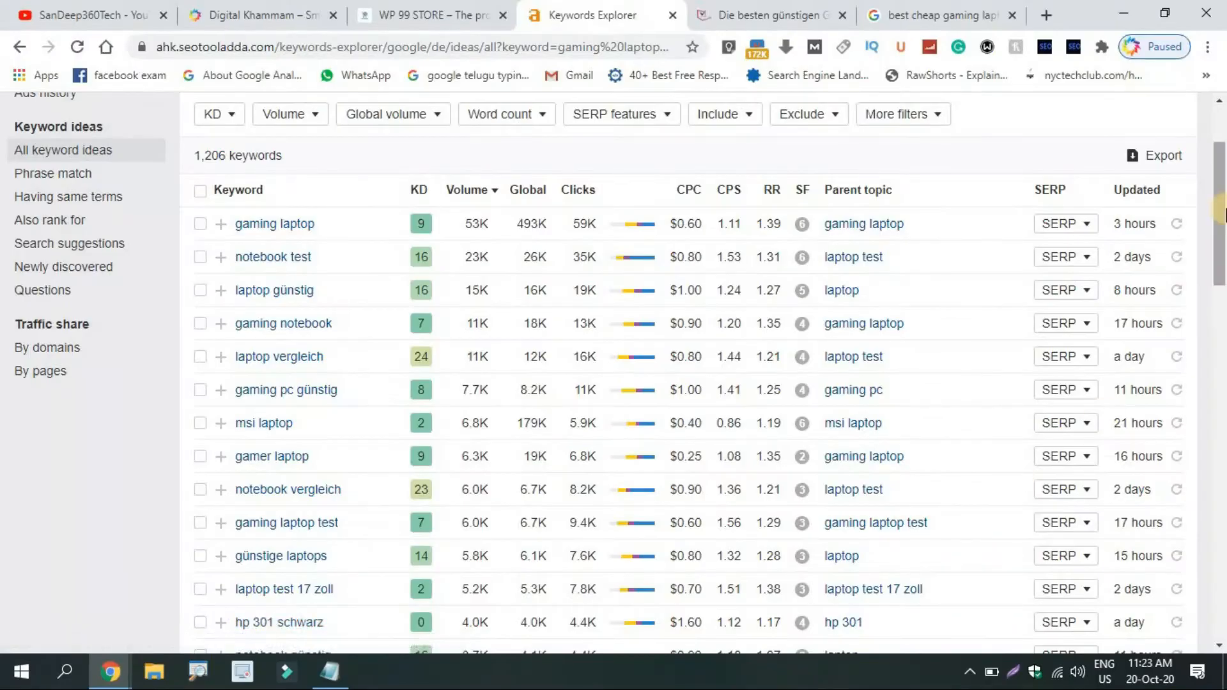
scroll(342, 626, "down", 3)
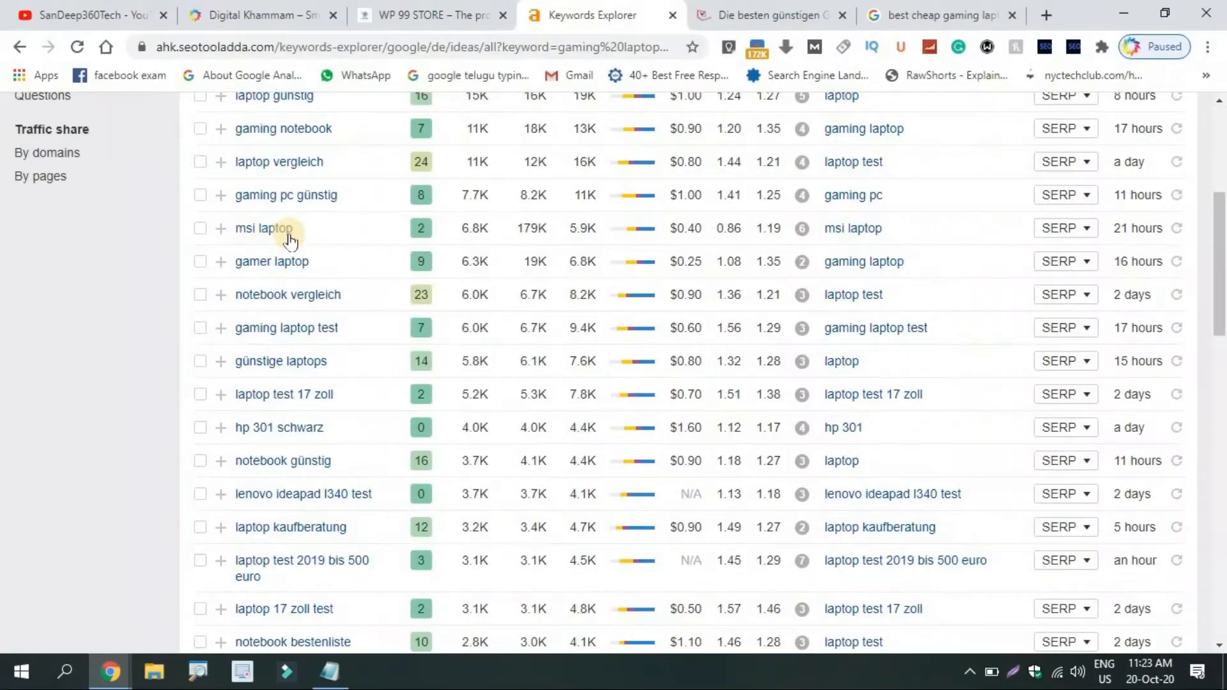
Step: Copy the keyword idea "msi laptop" into keywords.txt in Notepad, below the numbered main keyword
left_click_drag(294, 228, 240, 225)
key("ctrl+c")
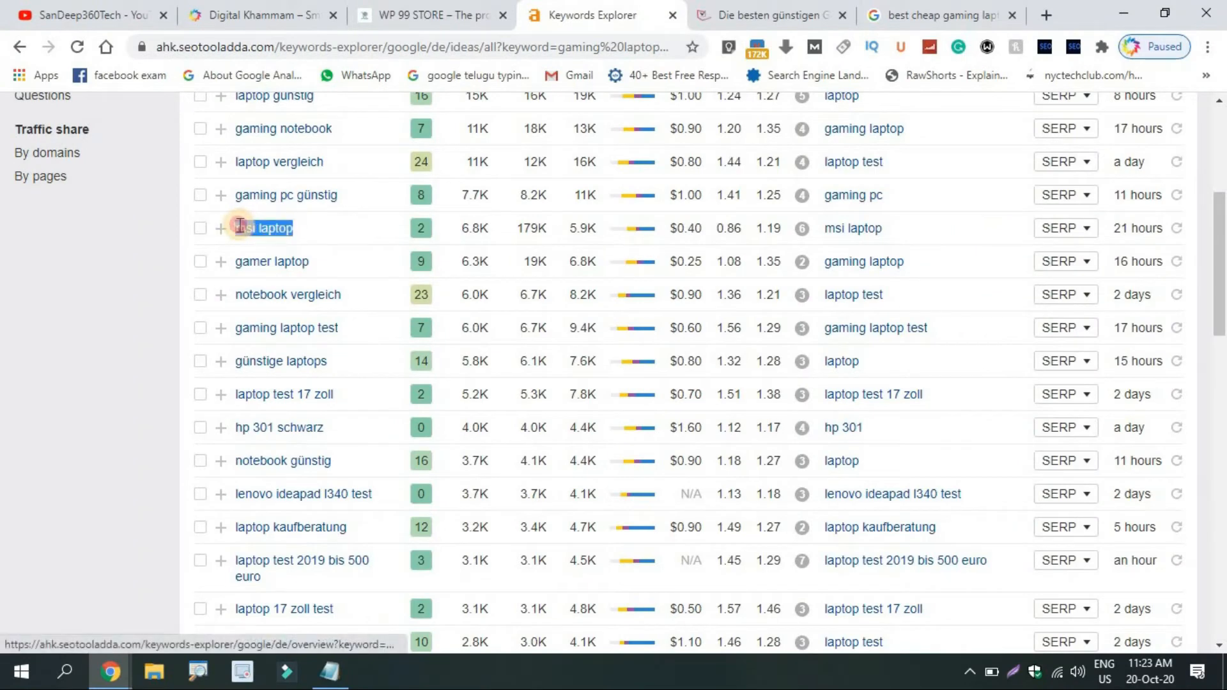
left_click(329, 671)
key("ctrl+v")
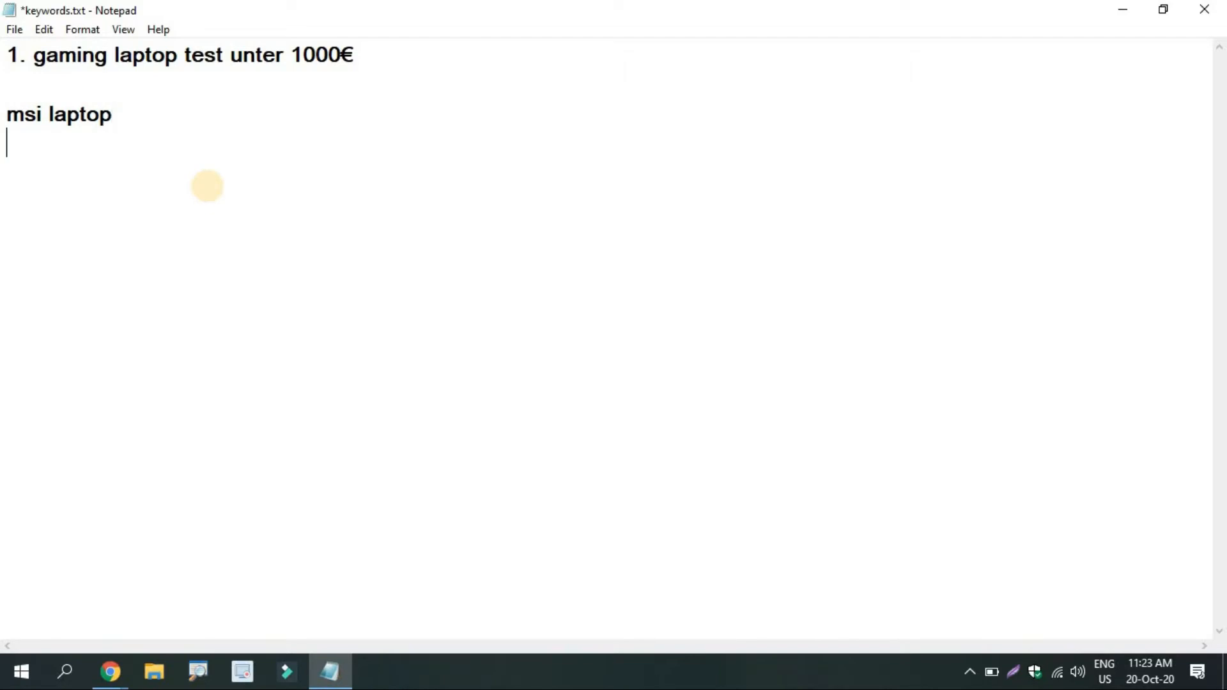
Step: Copy the keyword ideas "gaming laptop test" and "gaming notebook" from Ahrefs onto separate lines below "msi laptop" in keywords.txt
left_click(105, 673)
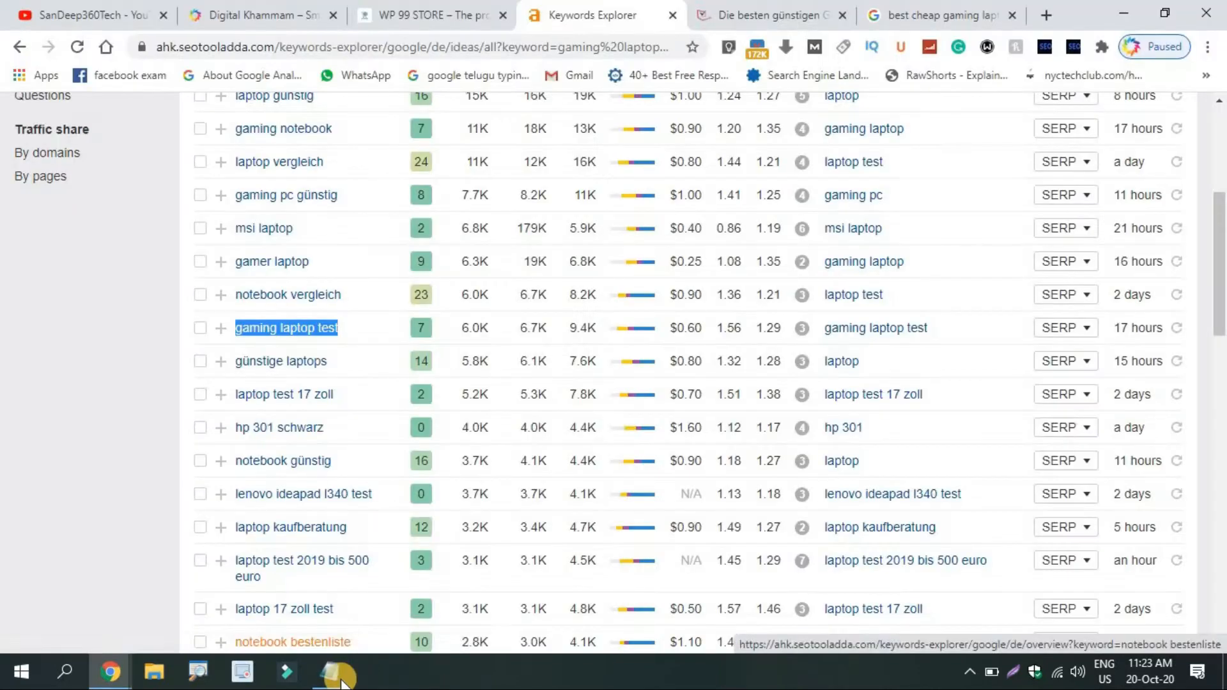
left_click(319, 611)
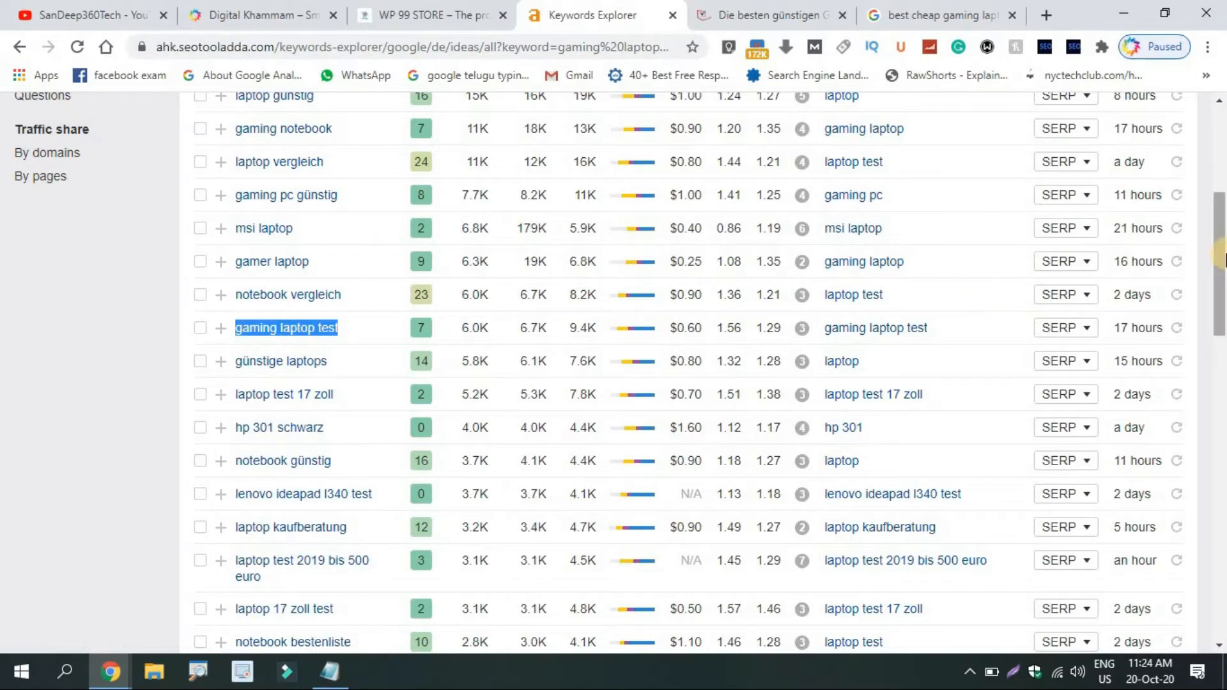
left_click_drag(1219, 241, 1220, 203)
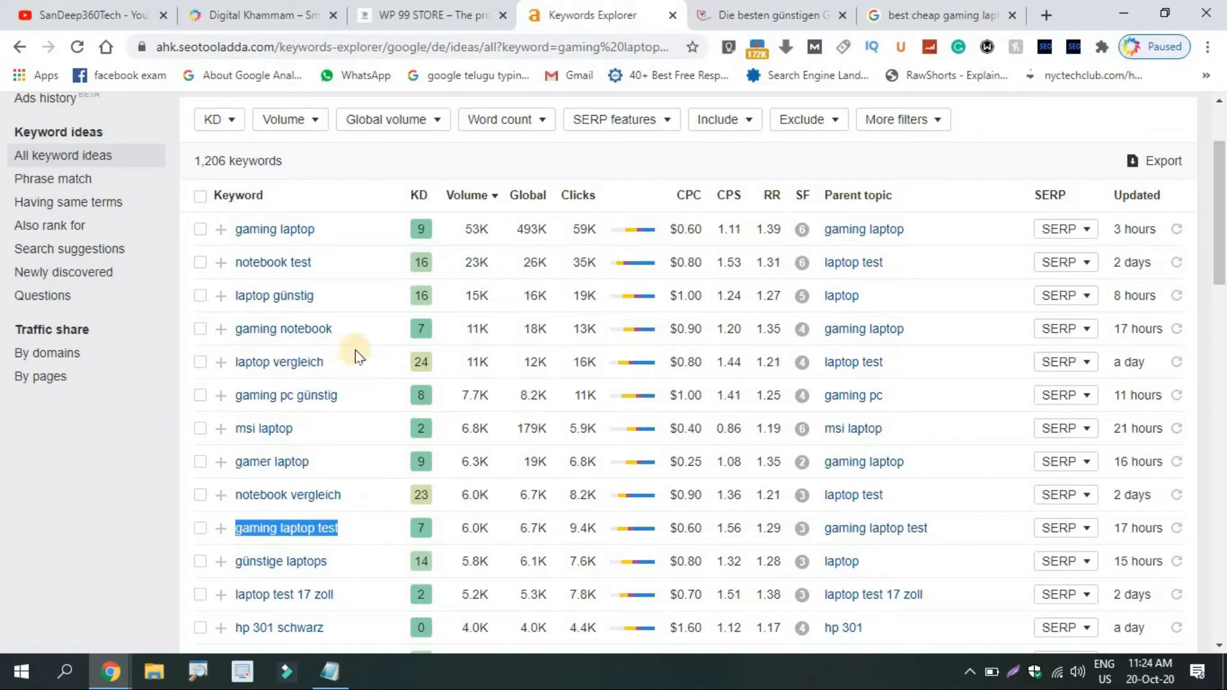
left_click(344, 330)
left_click_drag(344, 332, 234, 329)
key("ctrl+c")
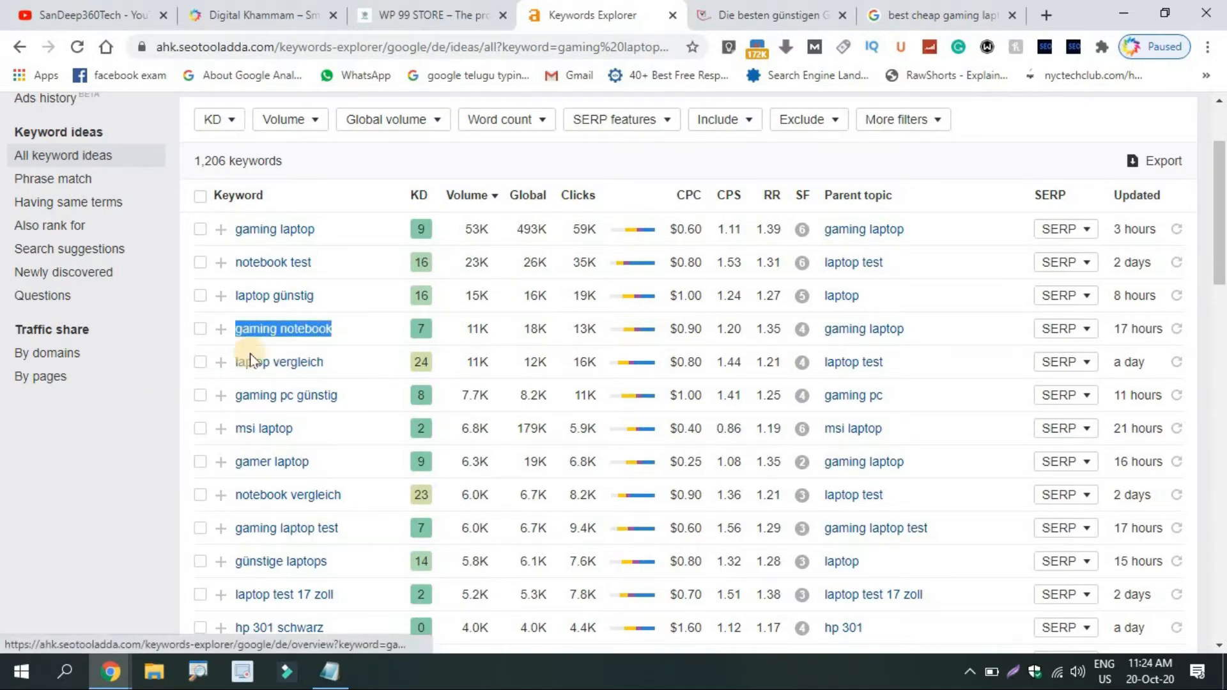
left_click(330, 672)
key("Return")
key("ctrl+v")
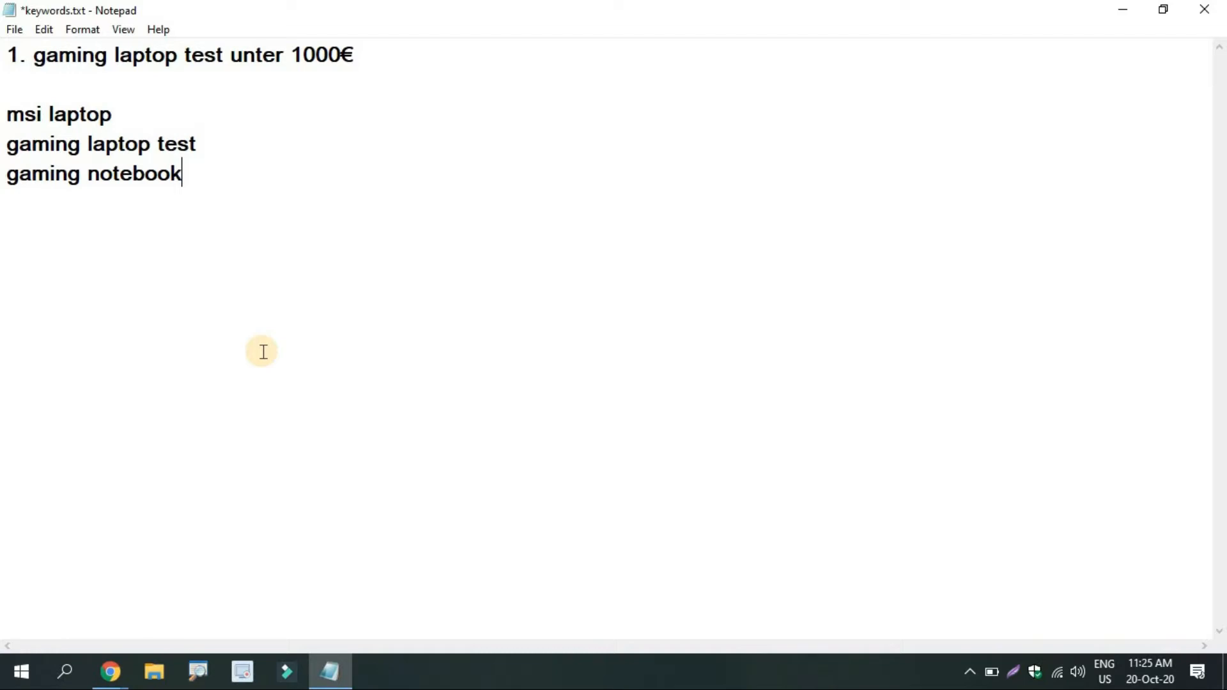
Step: Return to Ahrefs in Chrome and shorten the search keyword to "gaming laptop"
mouse_move(110, 671)
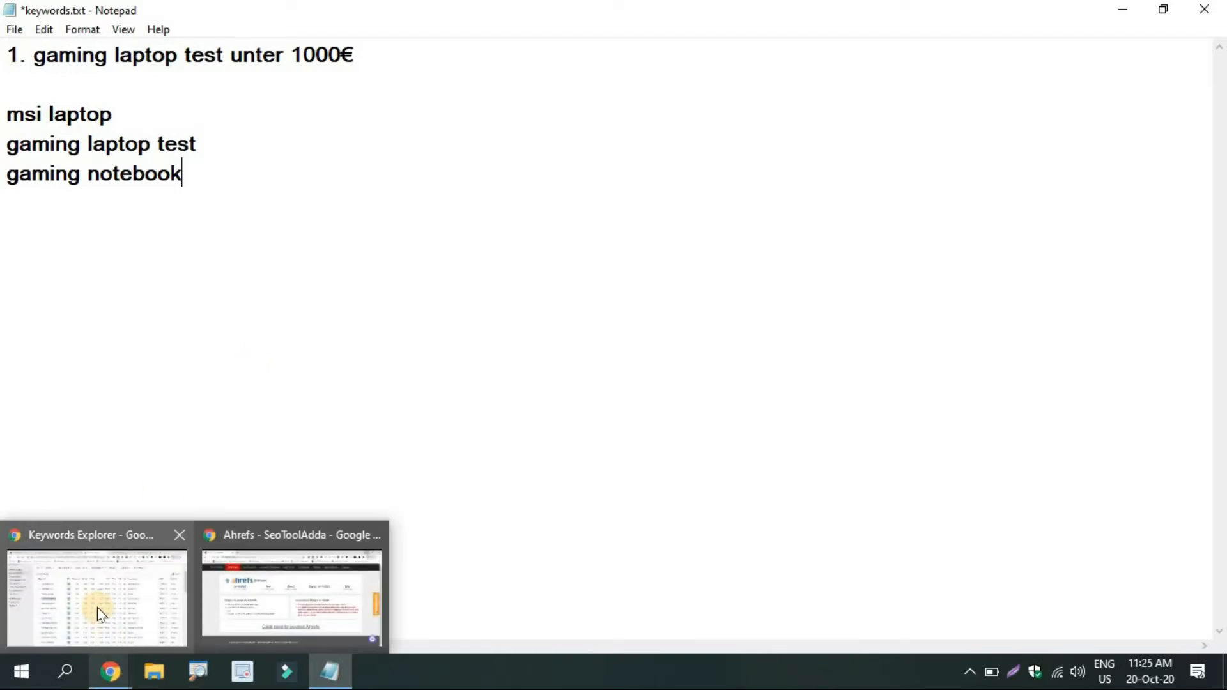
left_click(96, 607)
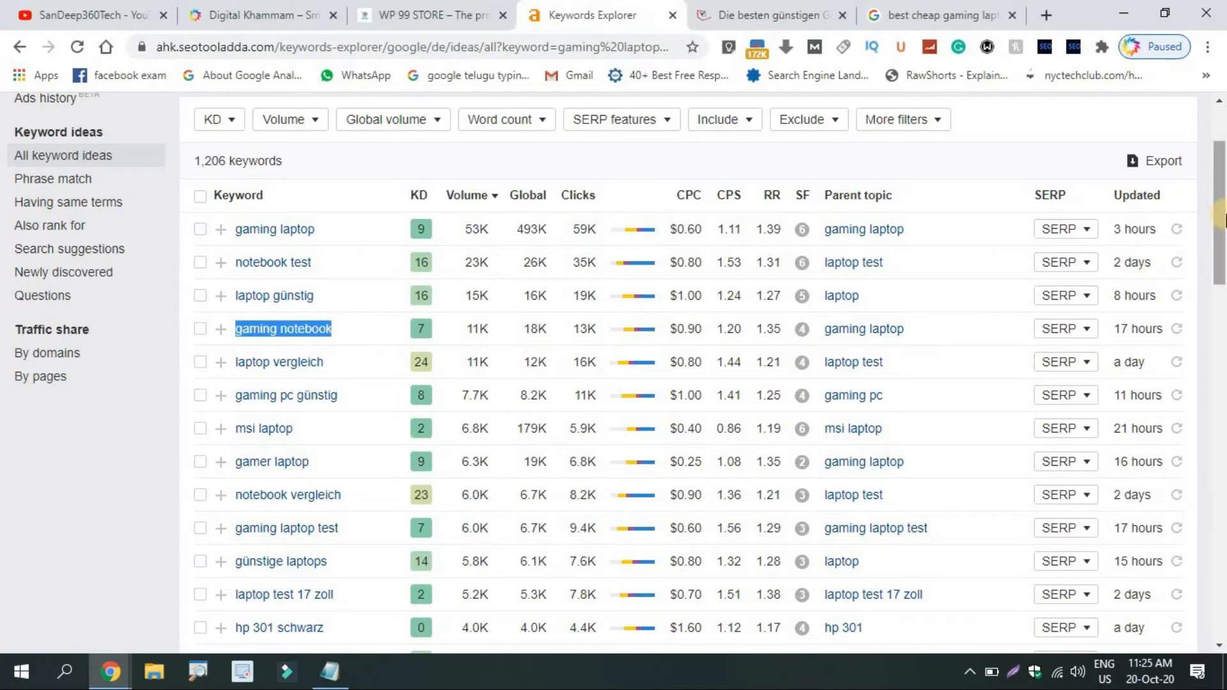
scroll(1221, 214, "up", 3)
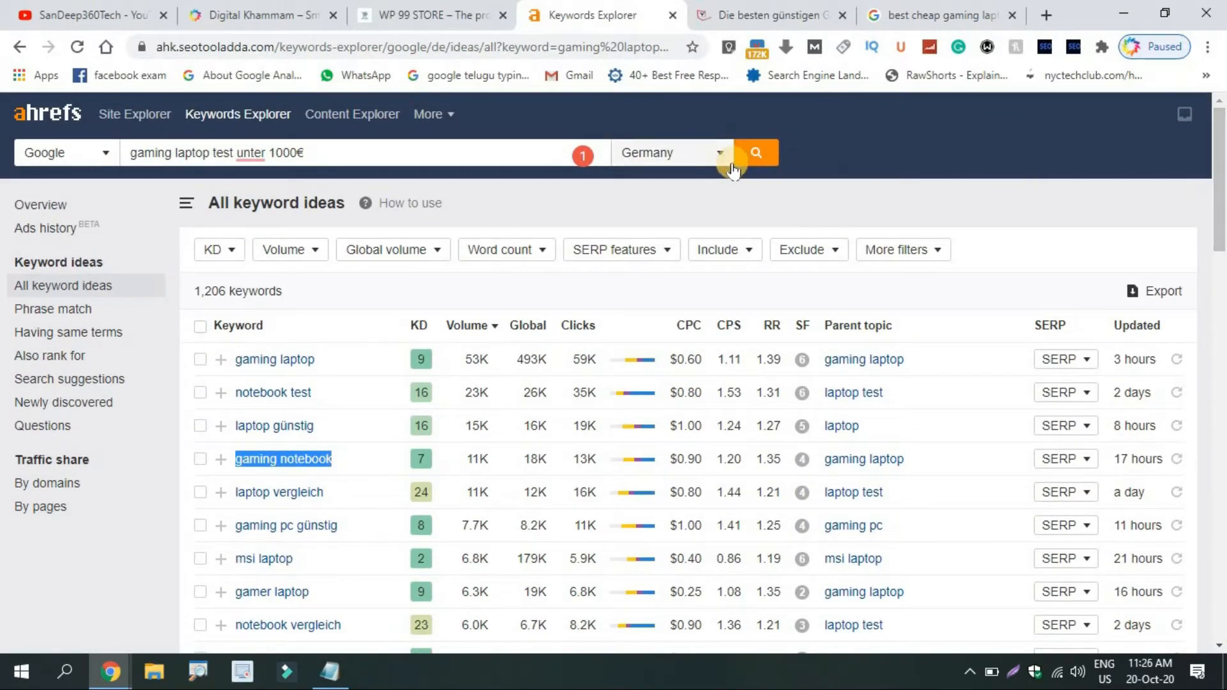
left_click(414, 164)
key("BackSpace")
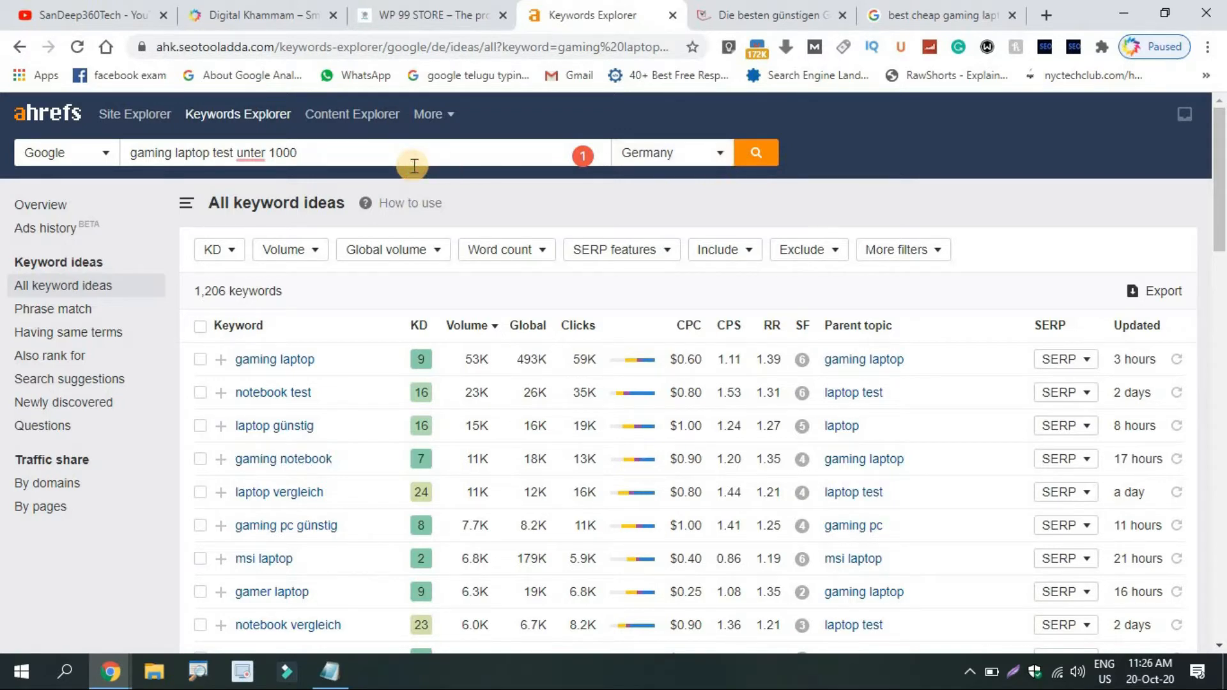
key("BackSpace")
key("BackSpace")
key("BackSpace")
key("BackSpace")
key("BackSpace")
key("BackSpace")
key("BackSpace")
key("BackSpace")
key("BackSpace")
key("BackSpace")
key("BackSpace")
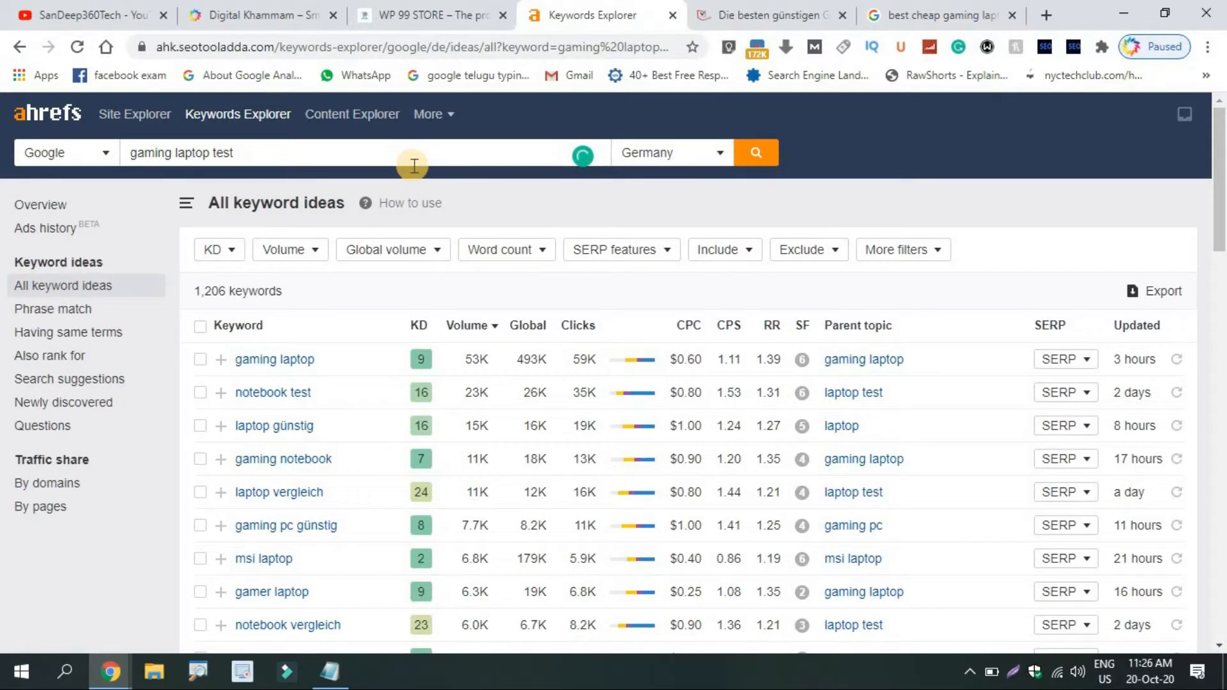
key("BackSpace")
key("BackSpace")
key("BackSpace")
key("BackSpace")
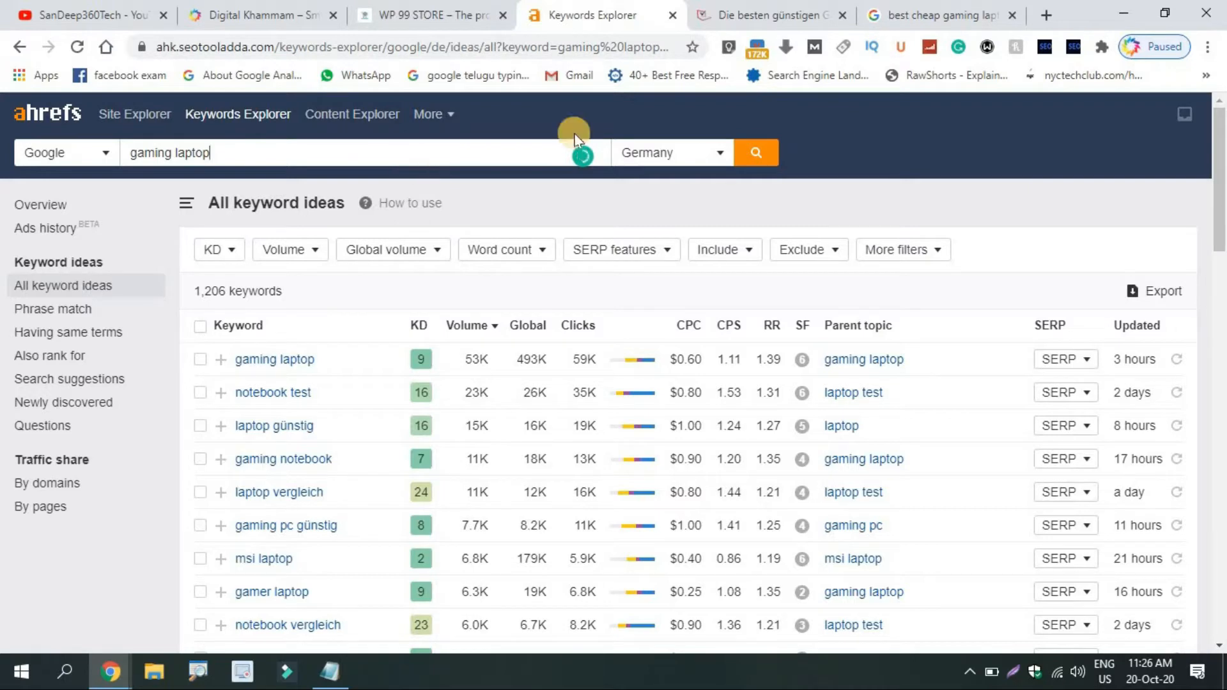
Step: Set the search country to India and run the keyword ideas search for "gaming laptop"
left_click(694, 155)
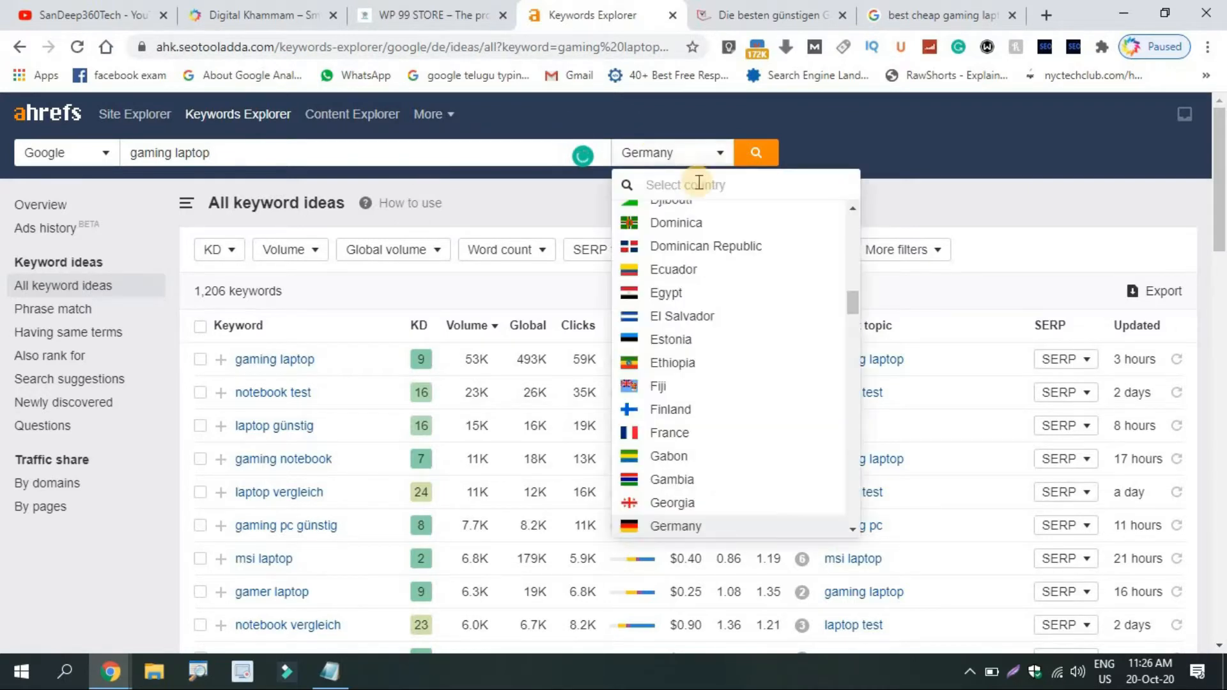
type("india")
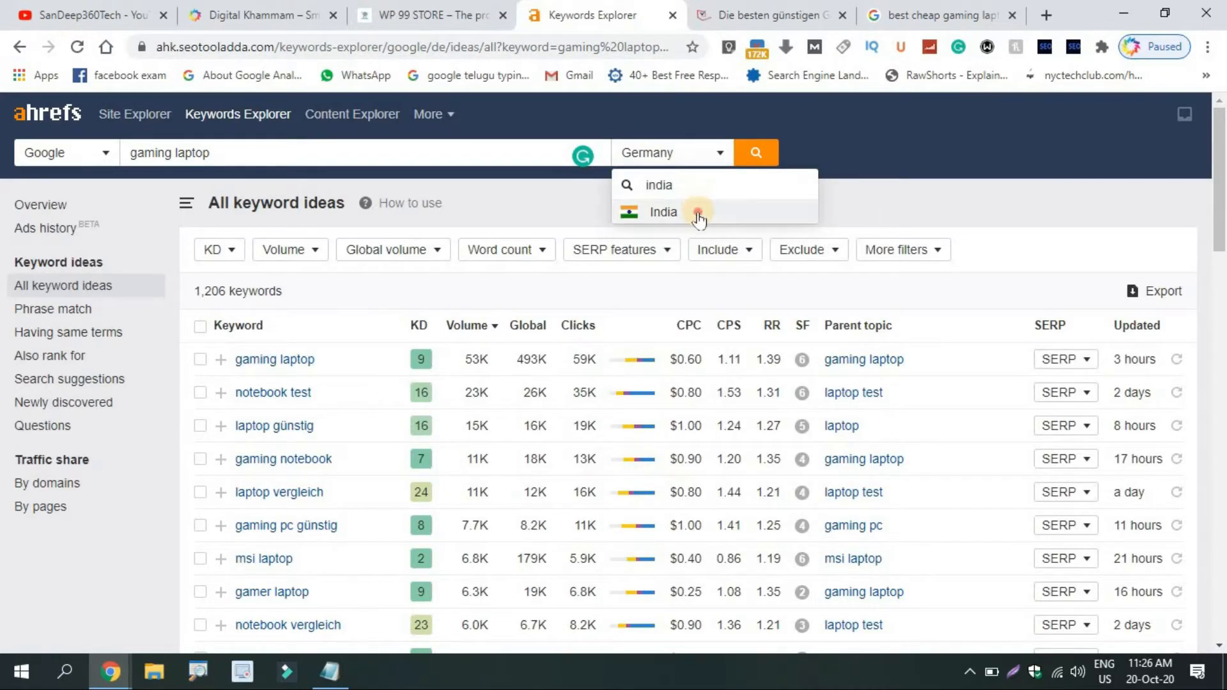
left_click(700, 209)
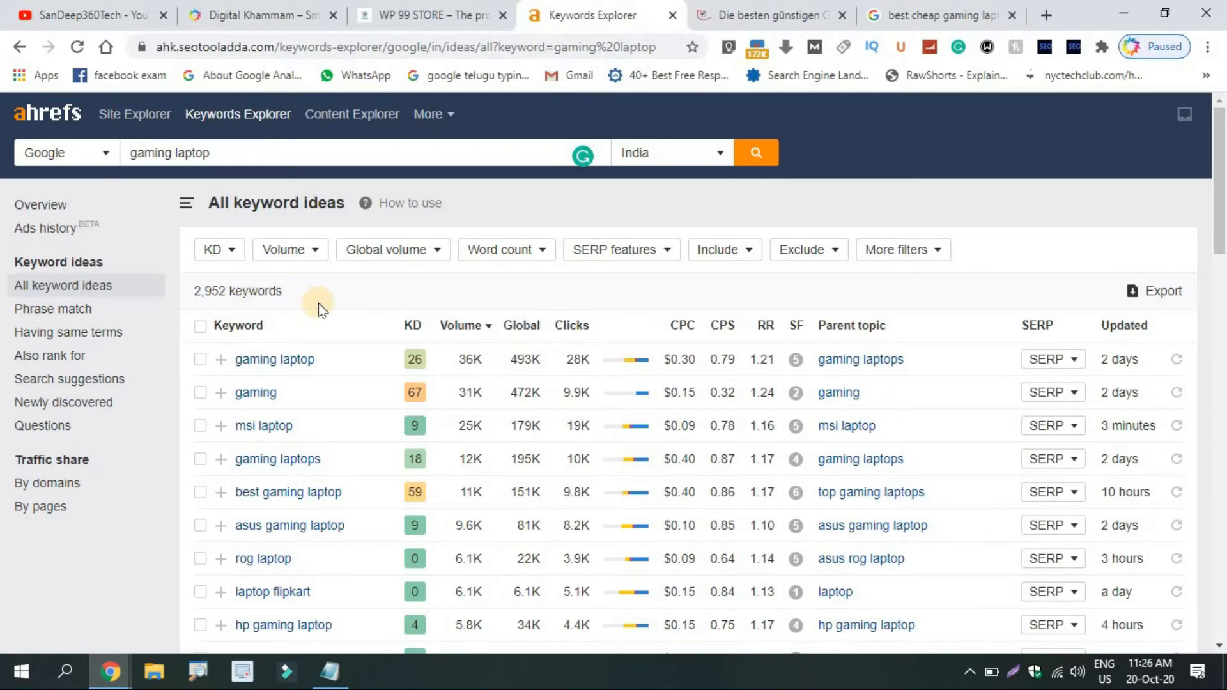
Step: Filter the "gaming laptop" keyword ideas to a word count of 4 to 7 and look through the long-tail results
left_click(513, 254)
left_click(517, 285)
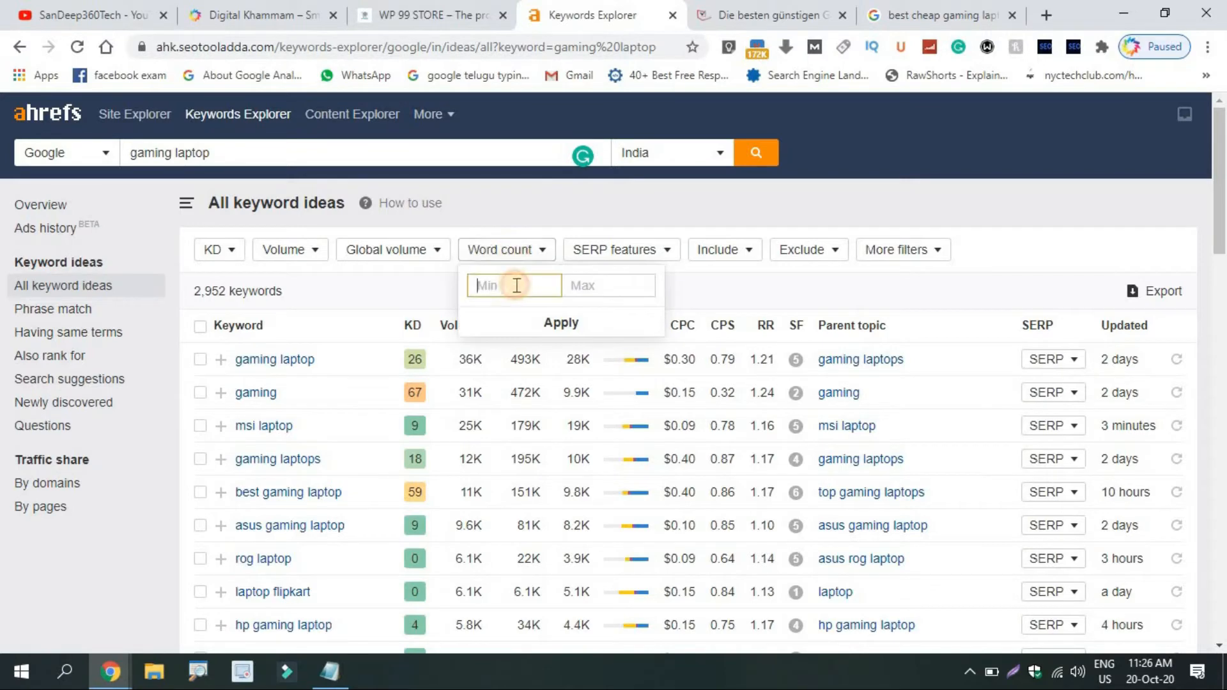
type("4")
left_click(583, 286)
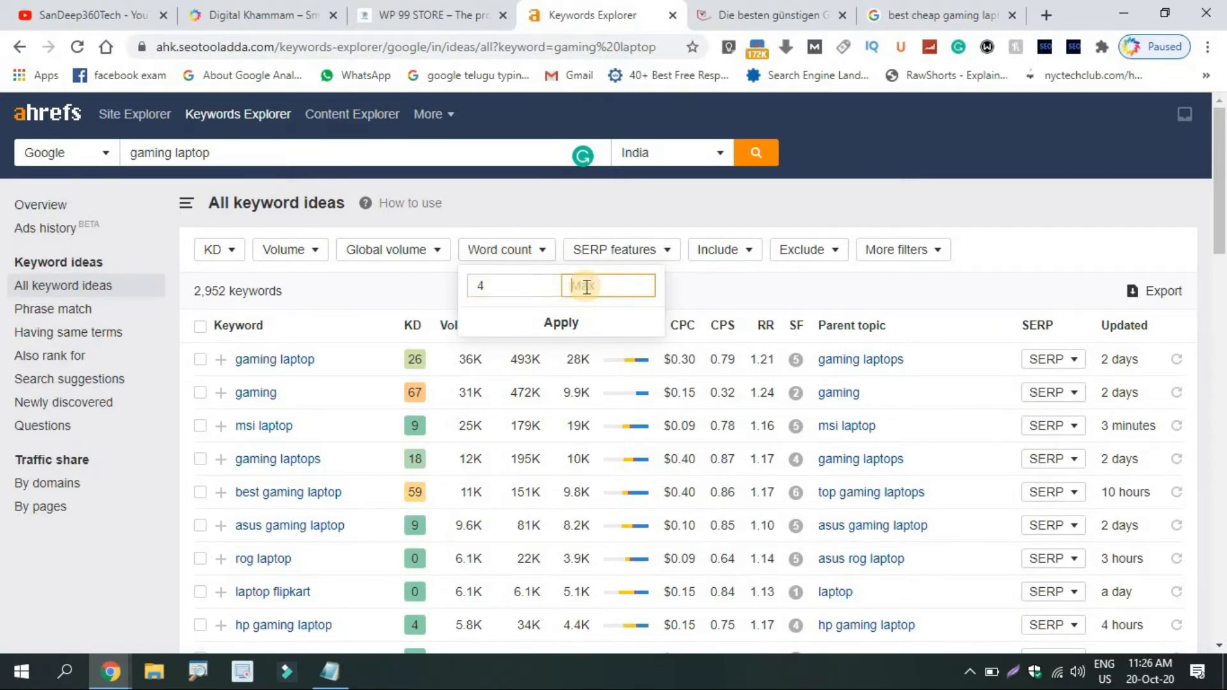
type("7")
left_click(569, 323)
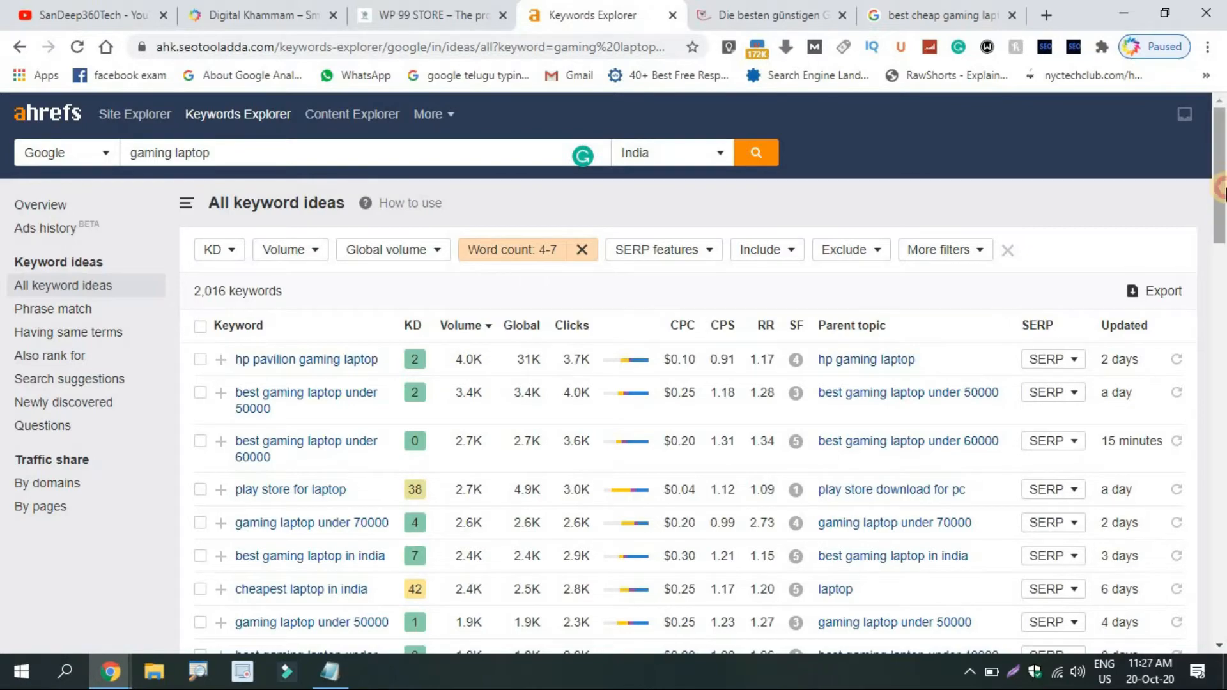
scroll(1221, 230, "down", 2)
scroll(1222, 230, "down", 4)
scroll(1222, 211, "up", 6)
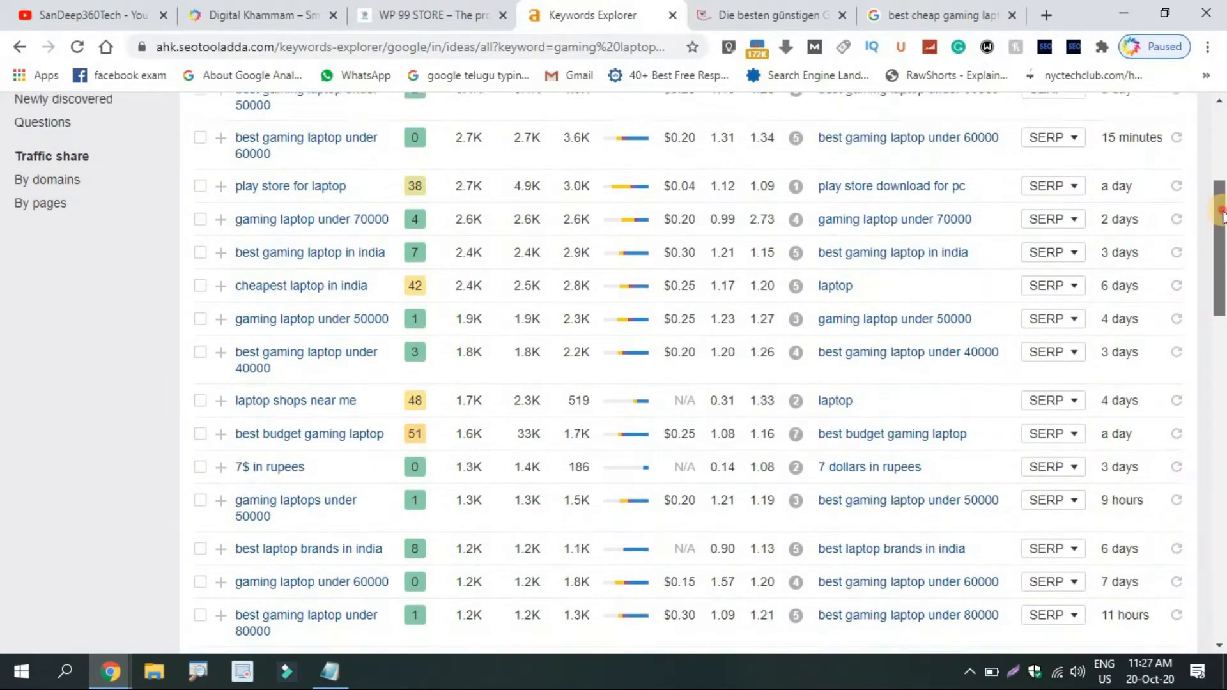
mouse_move(1222, 188)
left_mouse_down()
mouse_move(1222, 236)
mouse_move(1221, 173)
left_mouse_up()
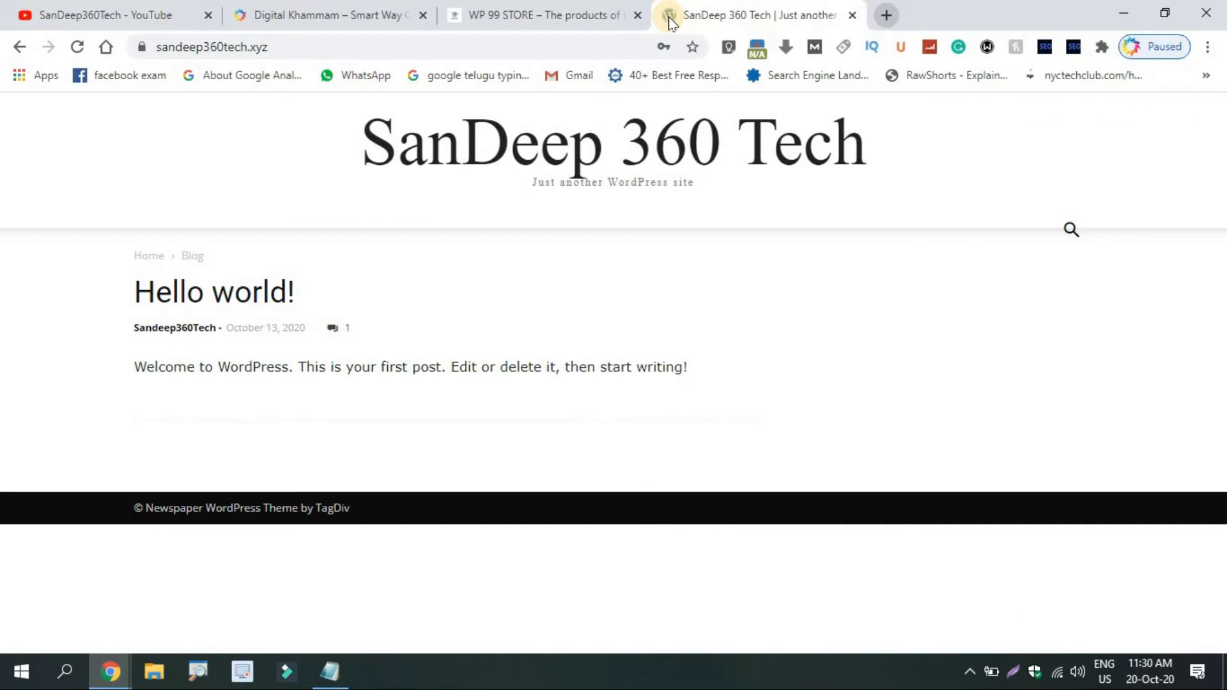
Step: Log in to the WordPress admin of sandeep360tech.xyz with the saved credentials and open its Plugins page
left_click(546, 51)
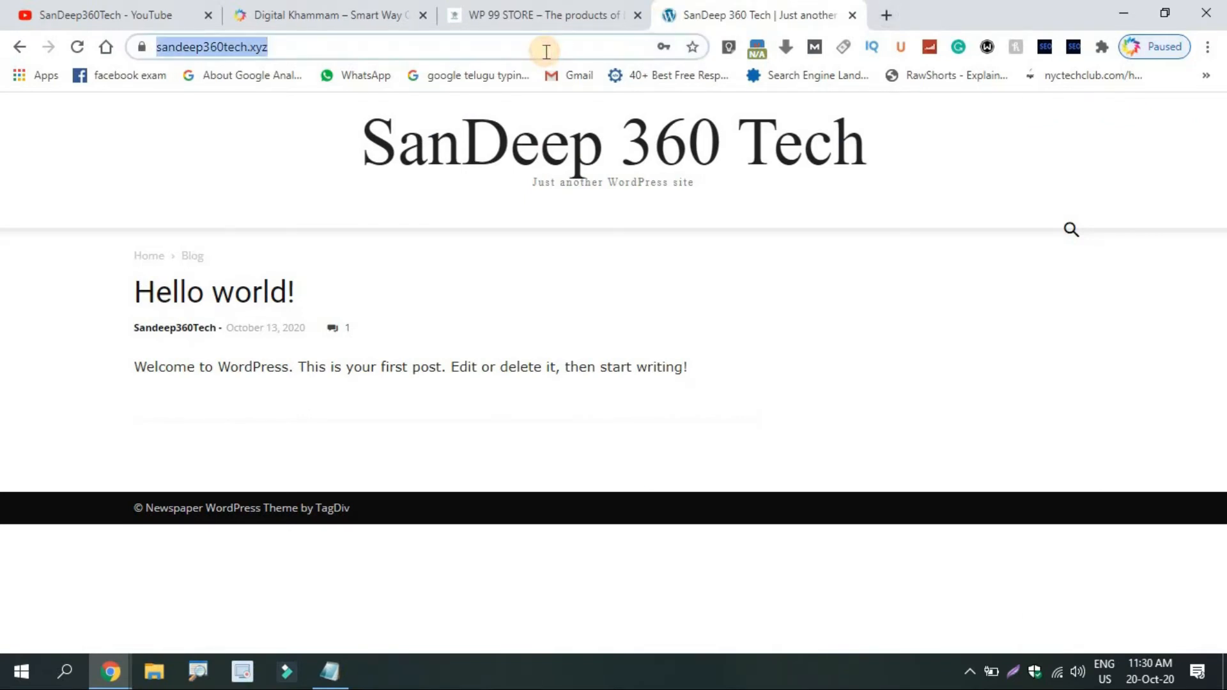
left_click(546, 52)
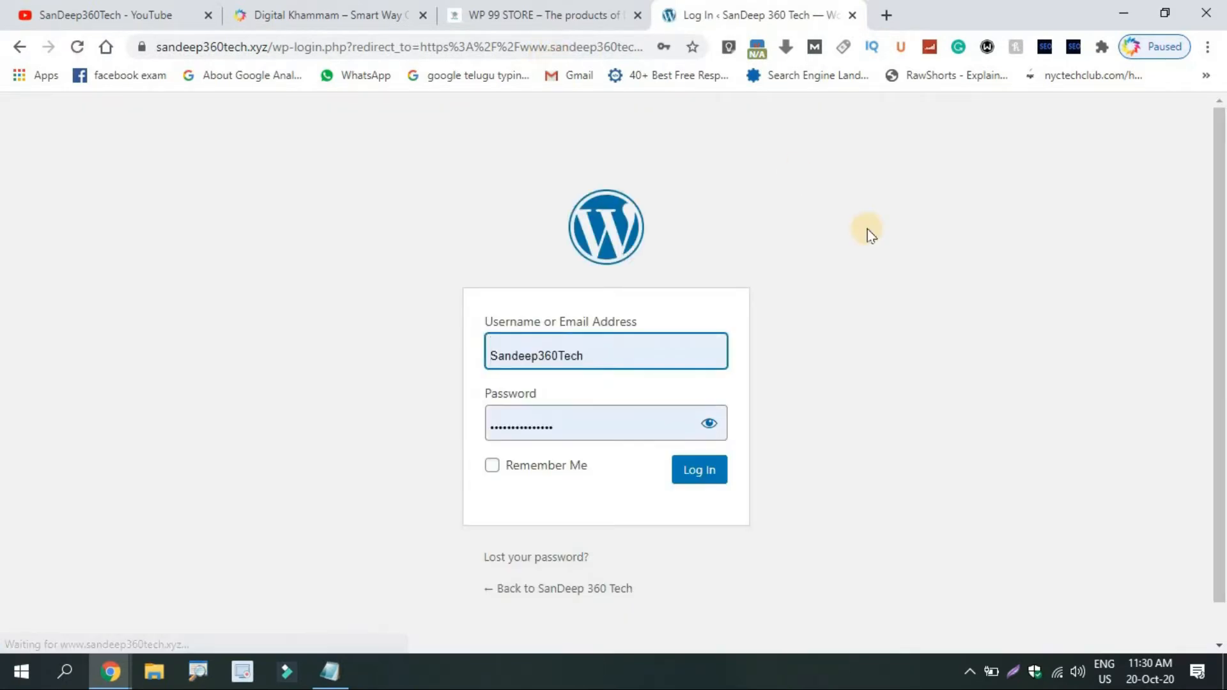
left_click(693, 473)
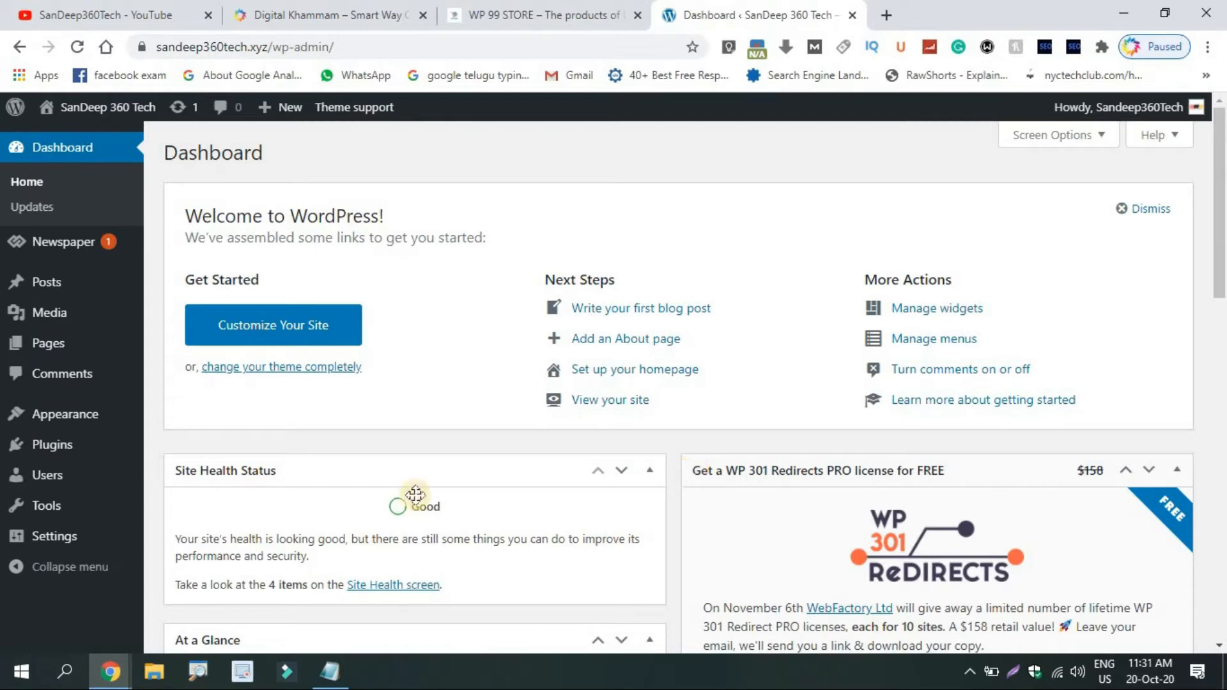
mouse_move(36, 449)
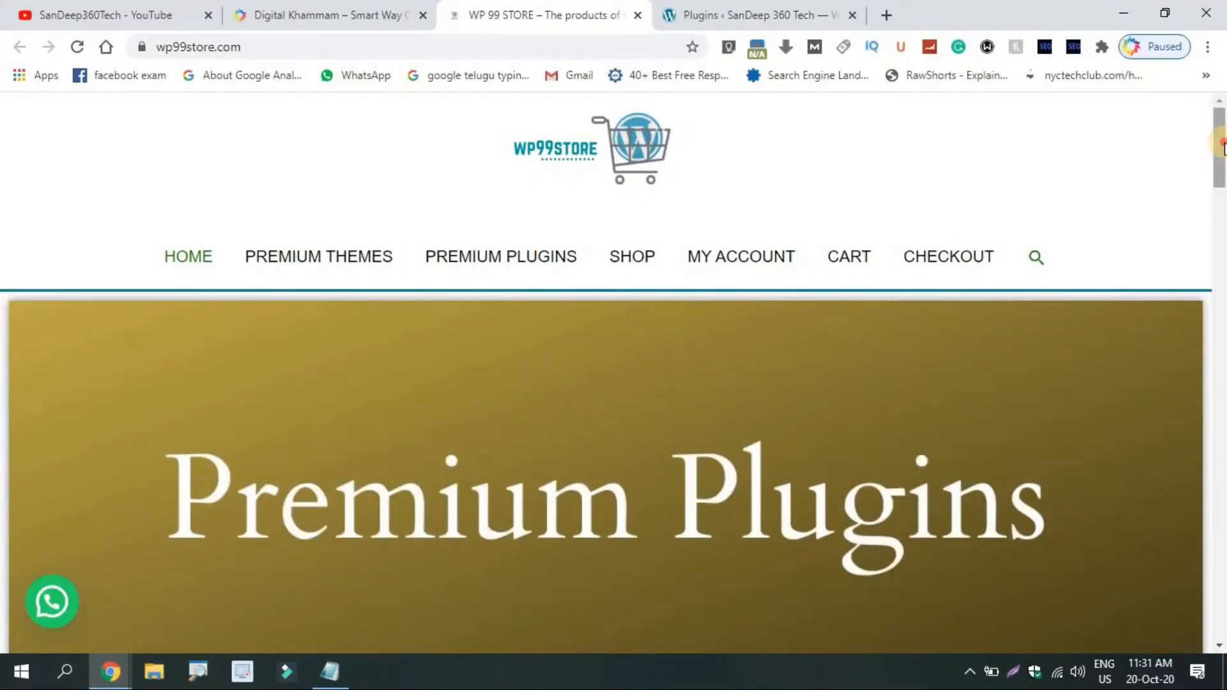
Step: Look through the membership plans, premium themes and premium plugins on the WP 99 Store home page
left_click_drag(1223, 146, 1216, 404)
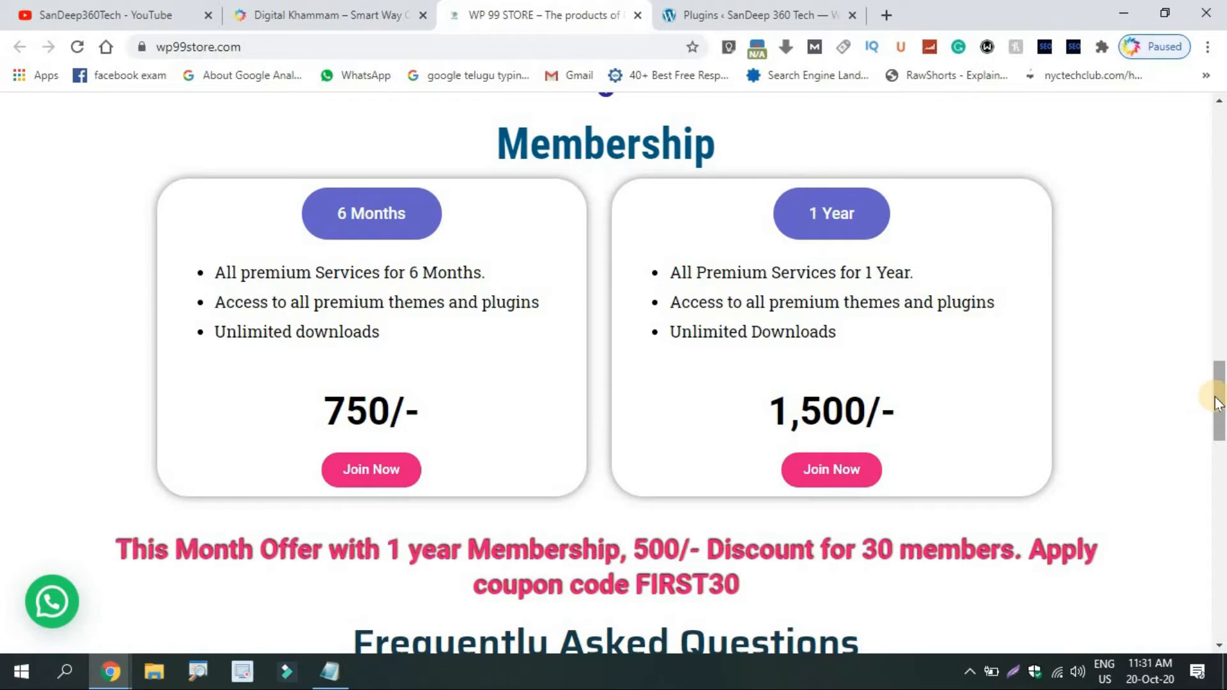
left_click_drag(1216, 403, 1215, 408)
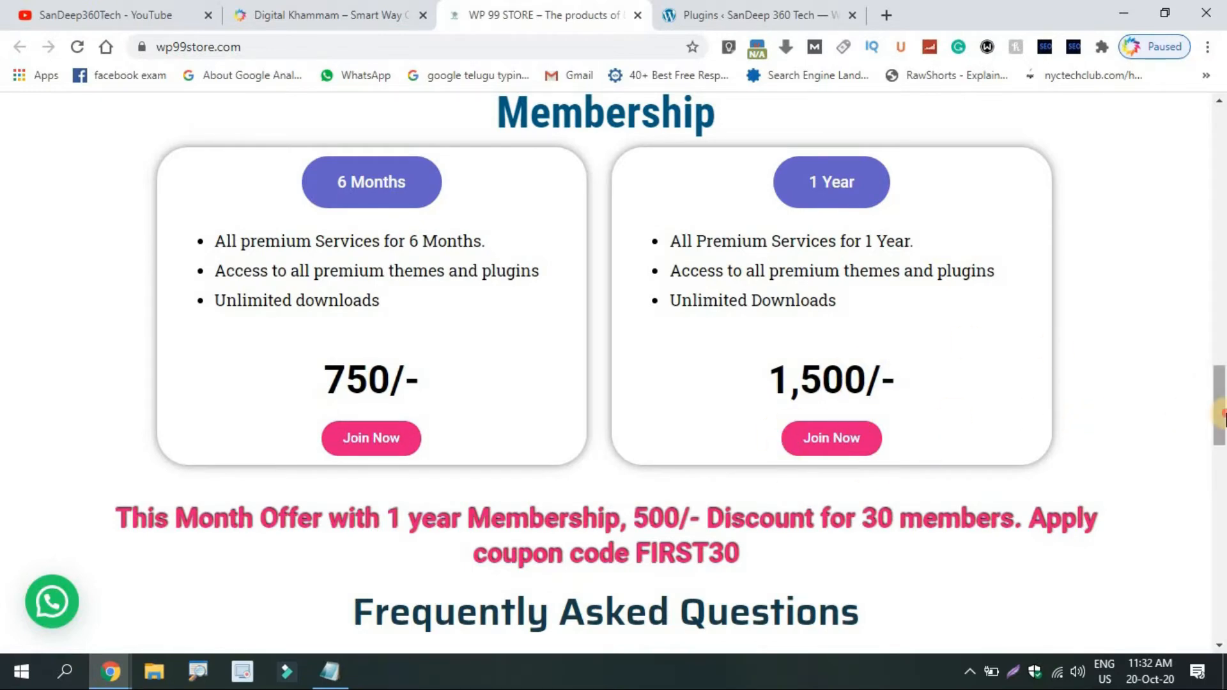
mouse_move(1222, 414)
left_mouse_down()
mouse_move(1206, 249)
mouse_move(1209, 265)
mouse_move(1222, 150)
mouse_move(1222, 335)
mouse_move(1220, 159)
mouse_move(1219, 248)
left_mouse_up()
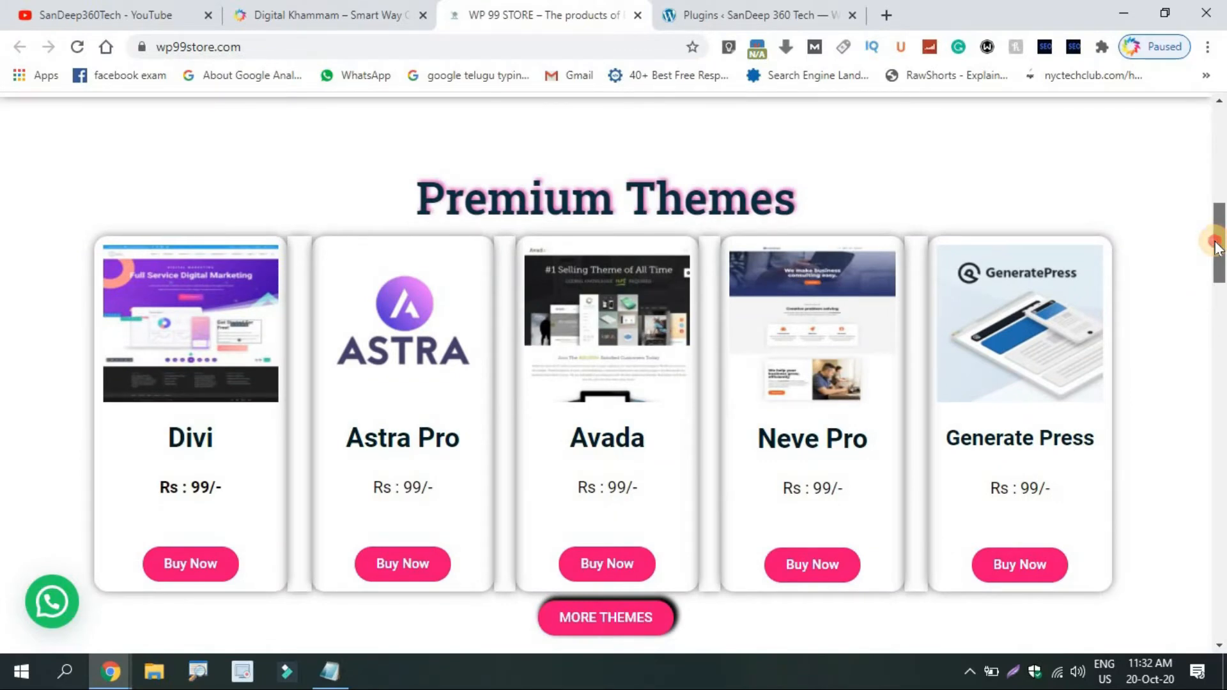
left_click_drag(1215, 246, 1219, 341)
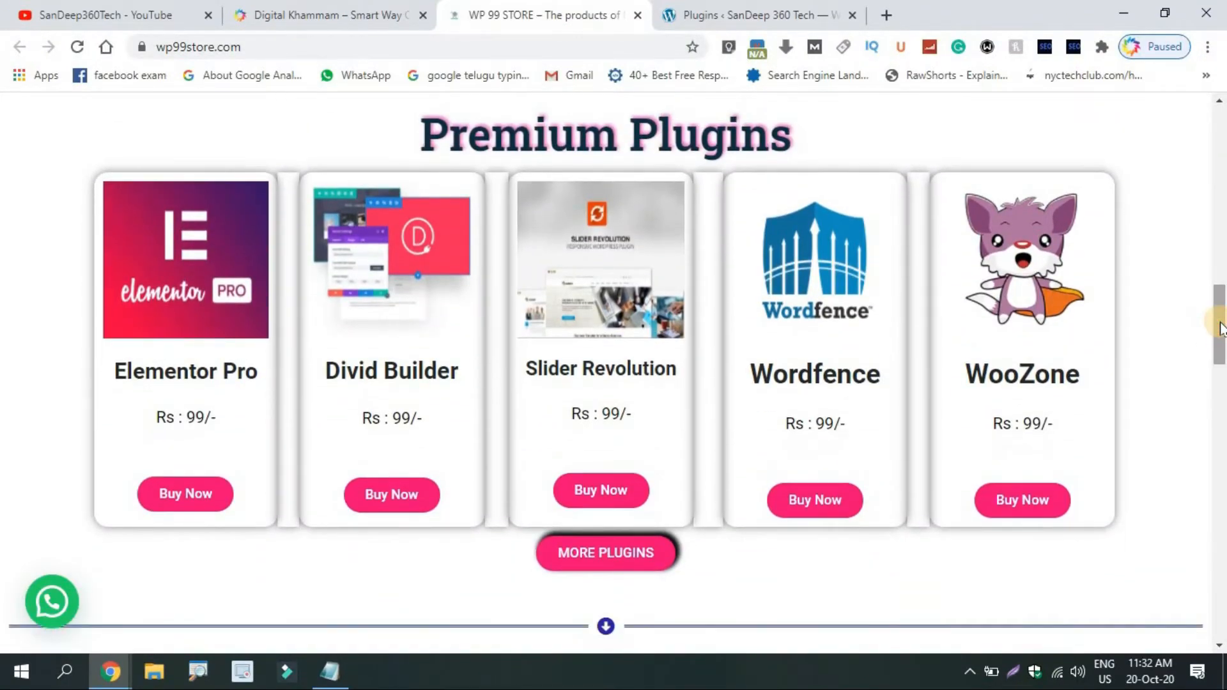
Step: Open the store's full Premium Plugins category and go to page 3 of the products to find Yoast SEO
left_click(613, 551)
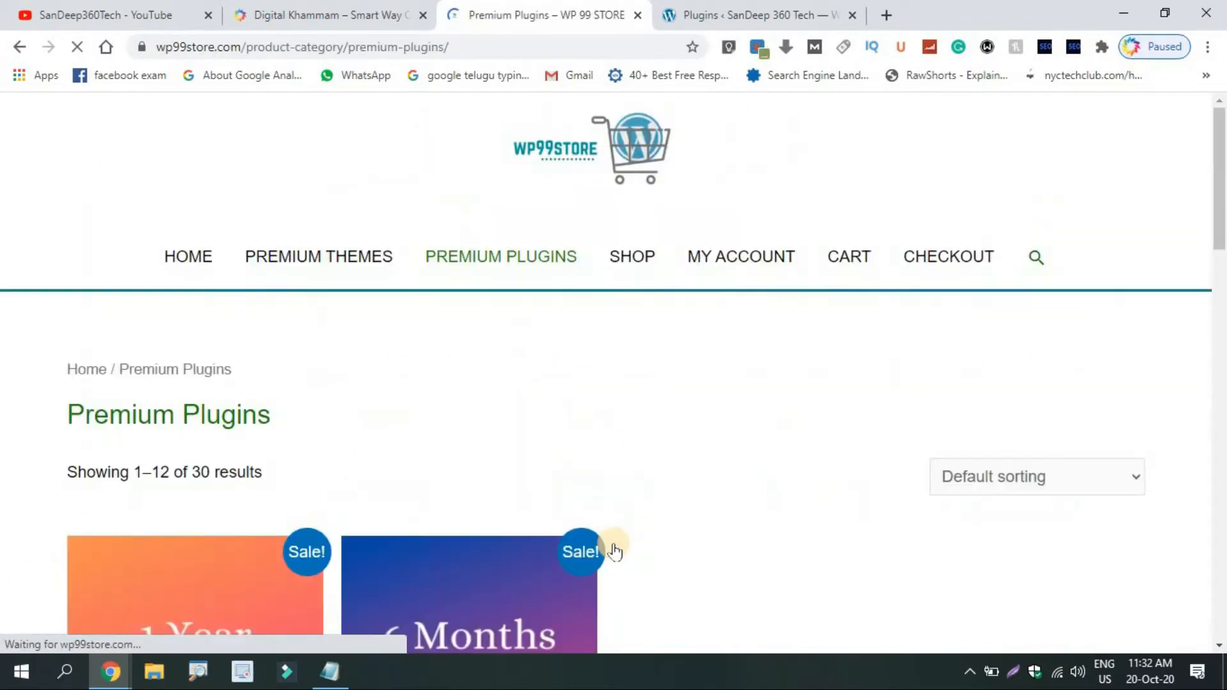
left_click_drag(1220, 217, 1208, 583)
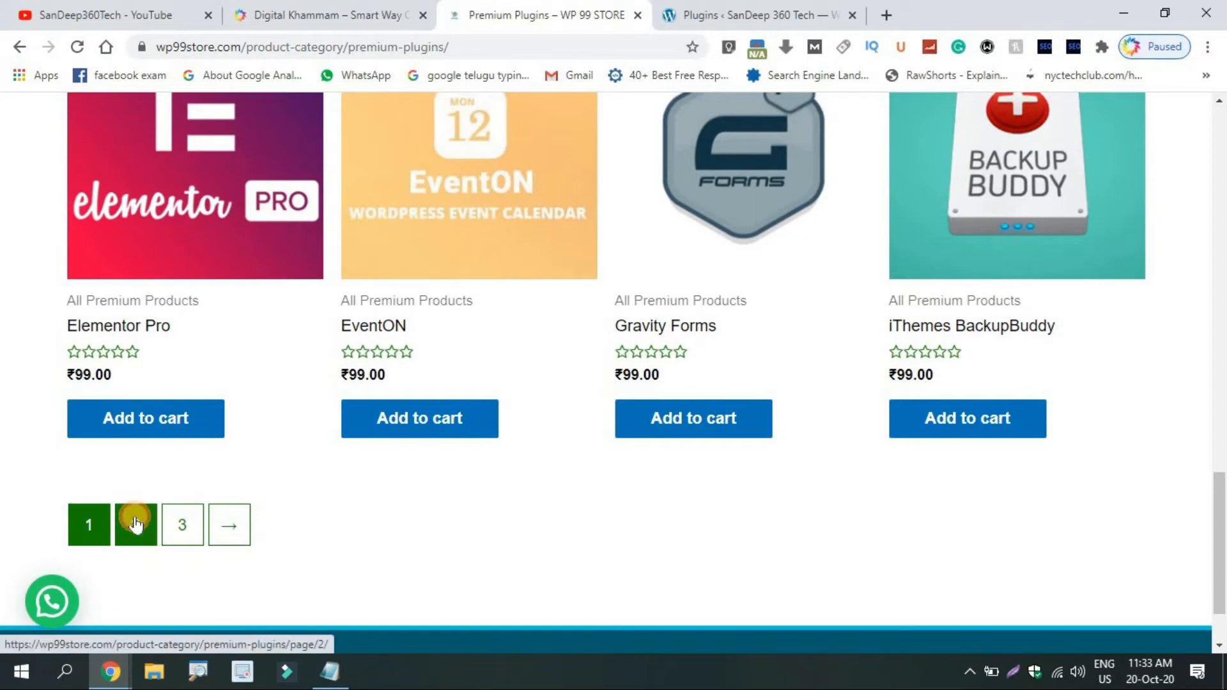
left_click(135, 523)
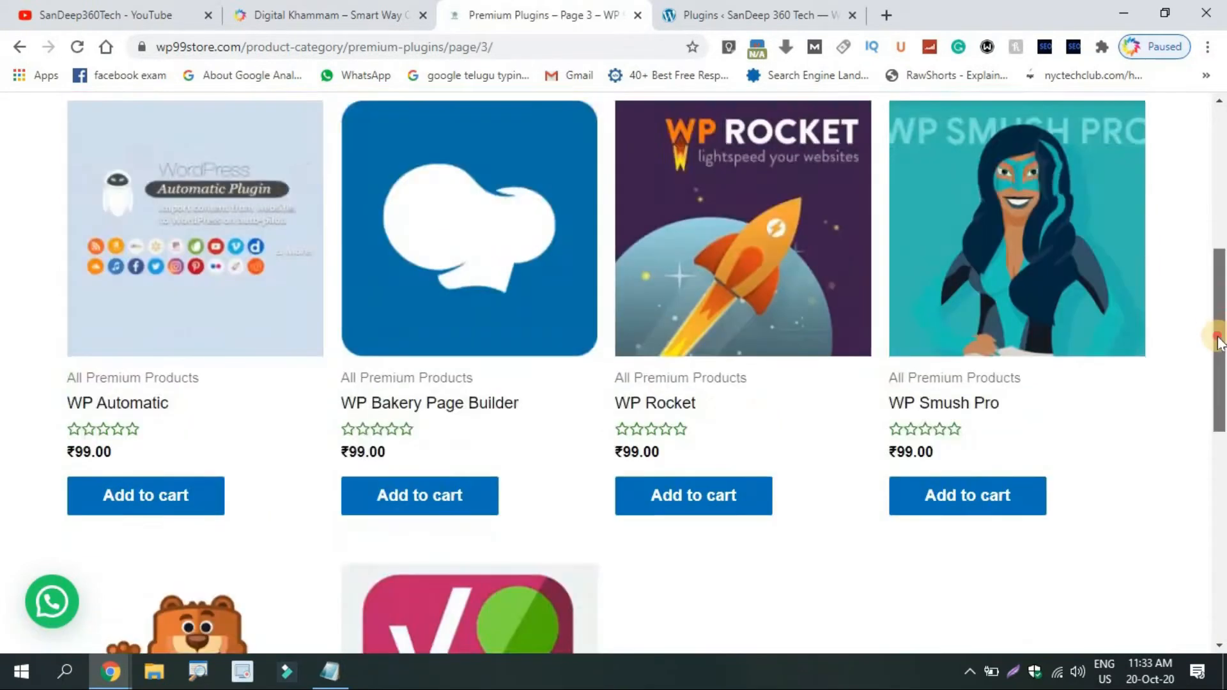
left_click_drag(1217, 336, 1223, 443)
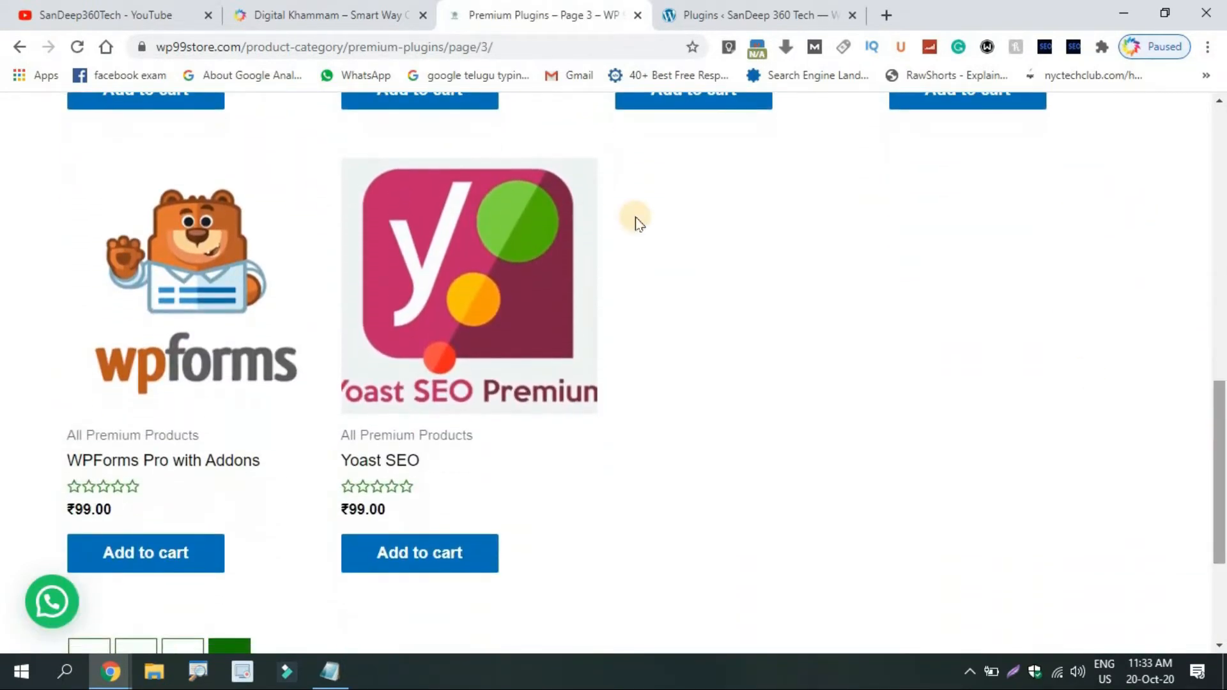
Step: Add the Yoast SEO plugin to the cart and review the cart and its totals
left_click(424, 570)
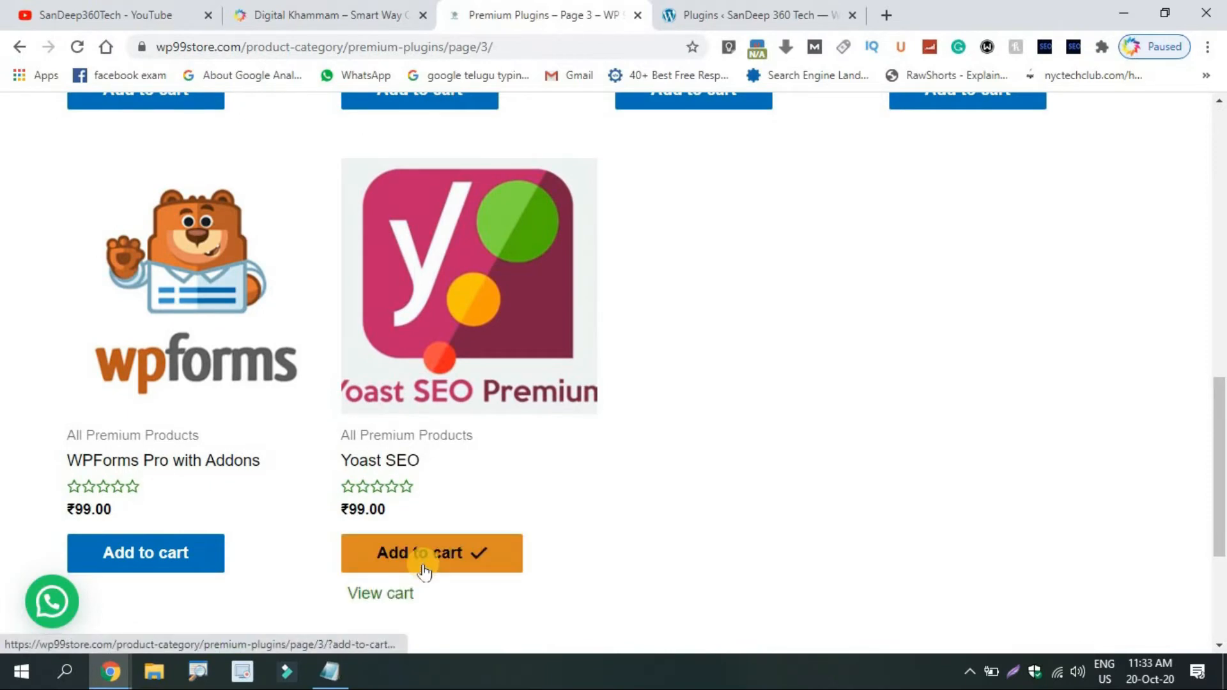
left_click(381, 600)
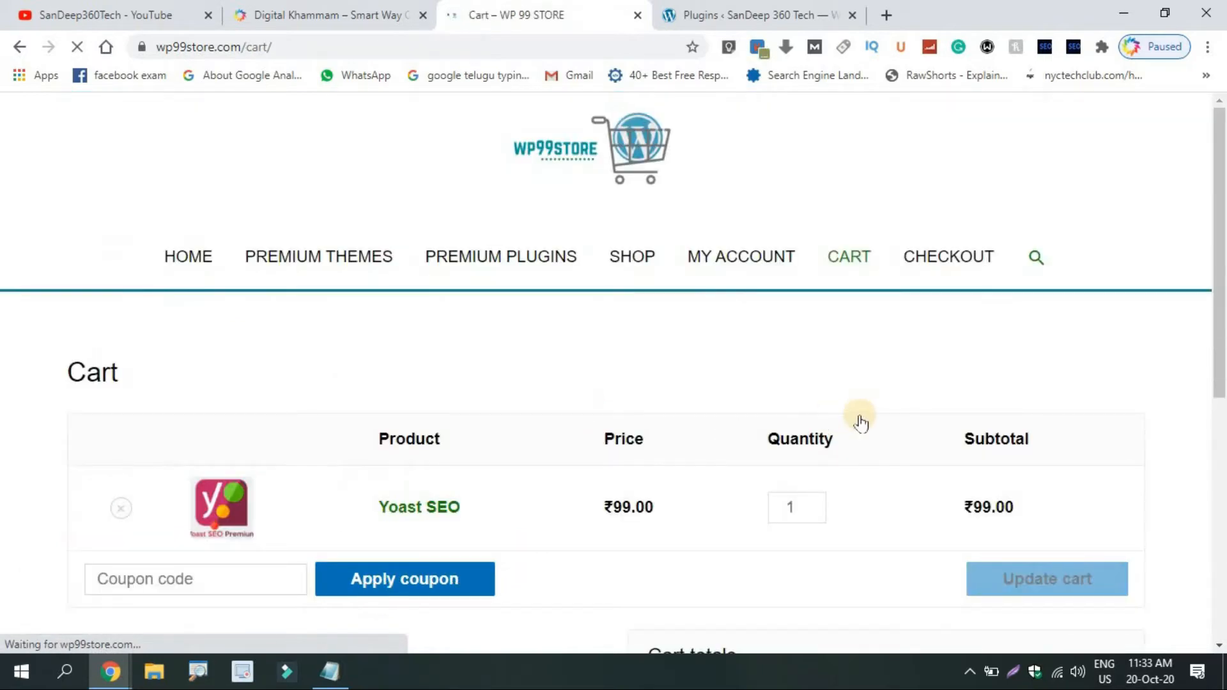
left_click_drag(1220, 285, 1221, 455)
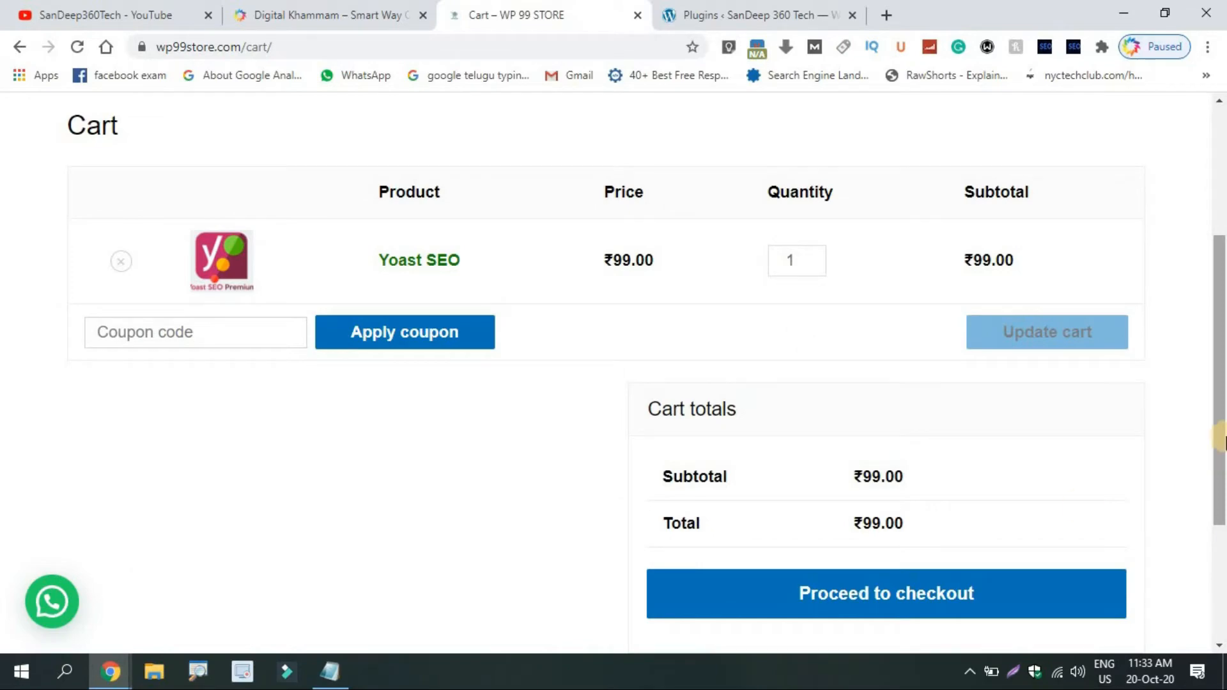
left_click_drag(1222, 440, 1218, 303)
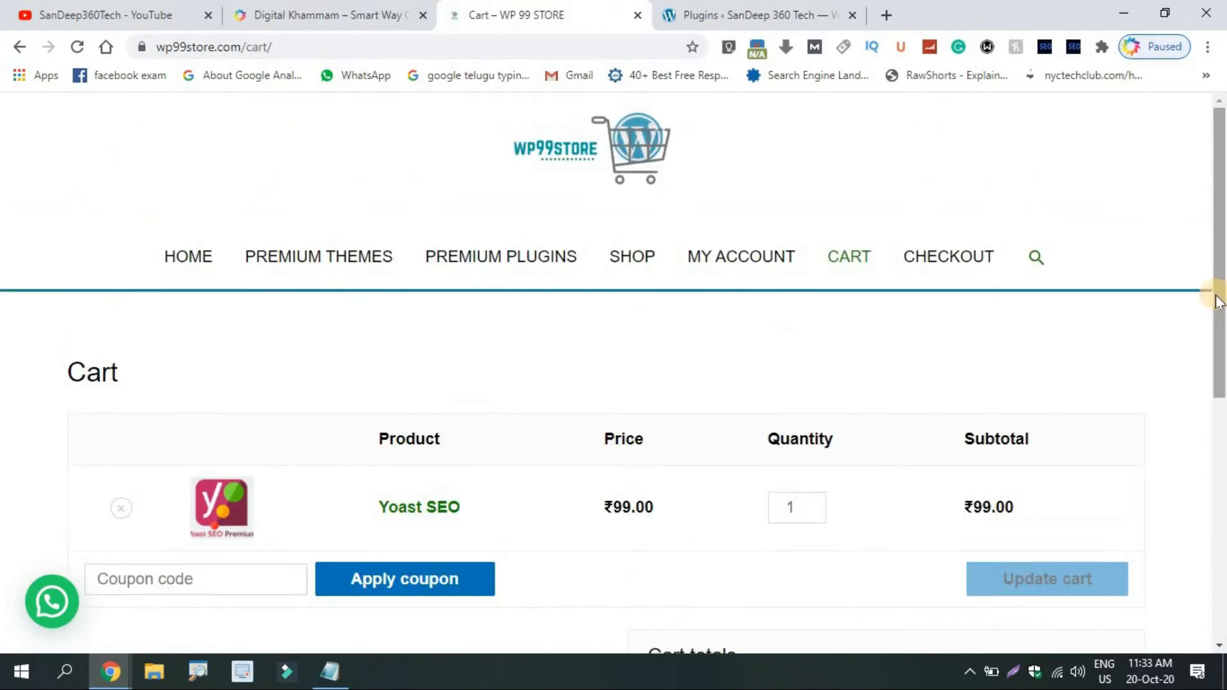
left_click(728, 8)
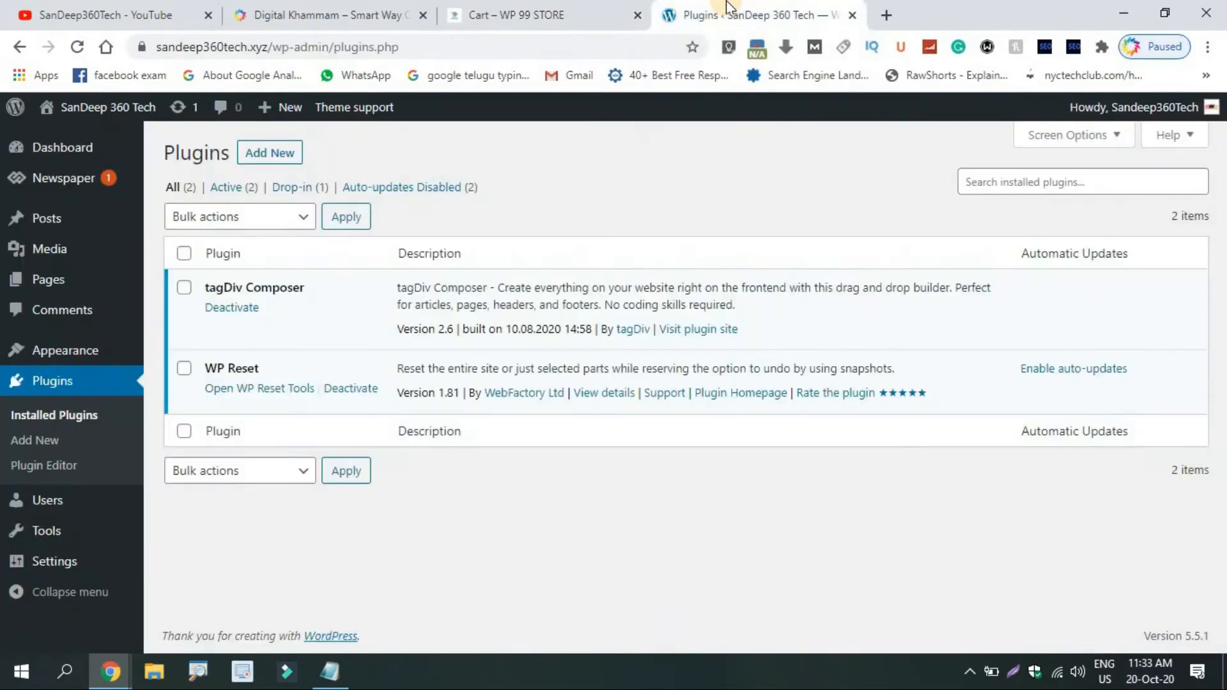
left_click(511, 15)
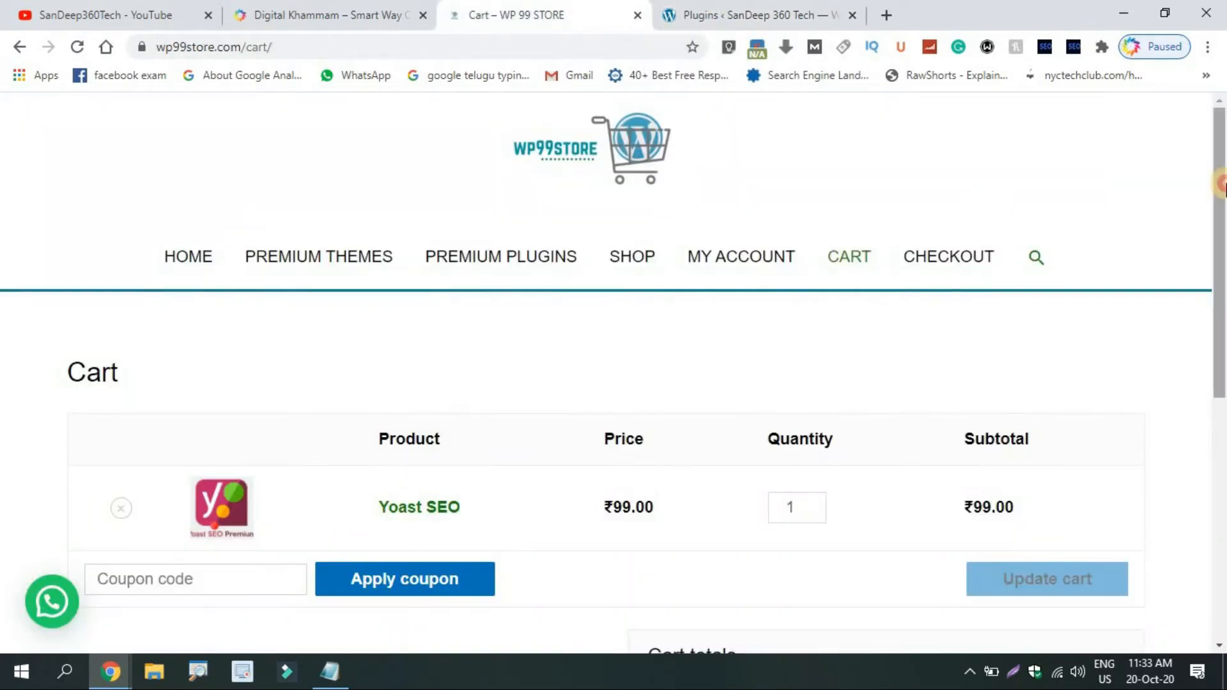
scroll(1217, 185, "down", 1)
scroll(1217, 185, "up", 1)
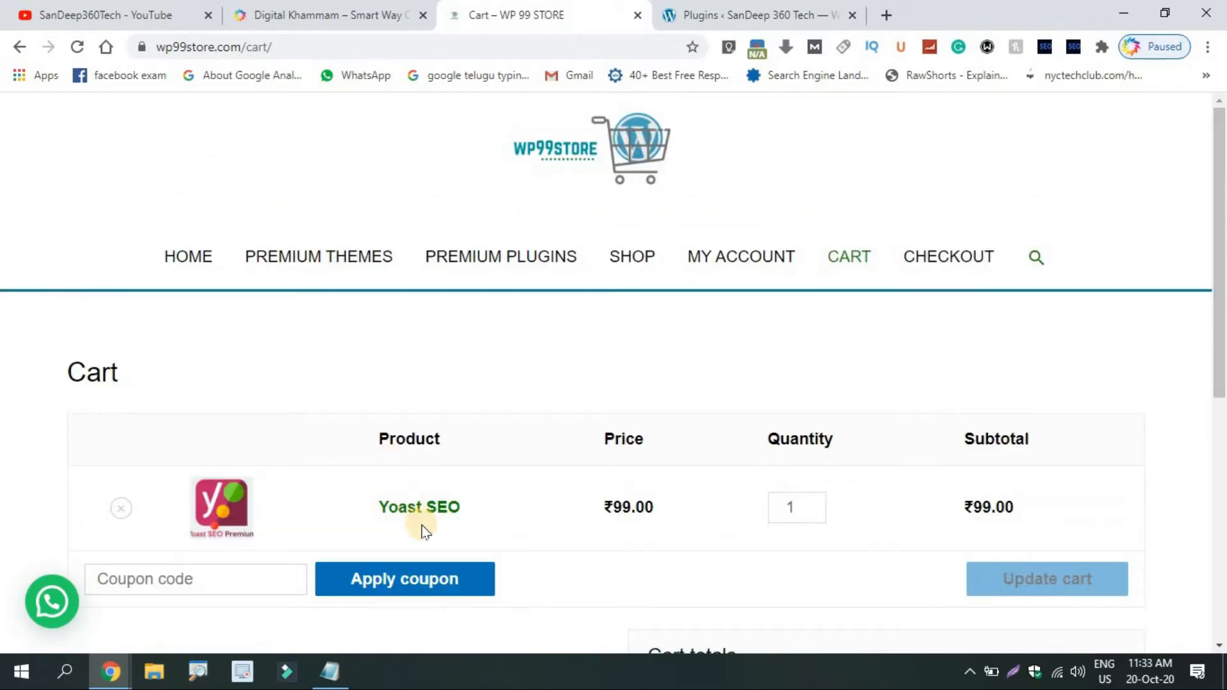
Step: Open the Yoast SEO product page from the cart, read its description and extensions list, and open the store's chat widget
left_click(422, 508)
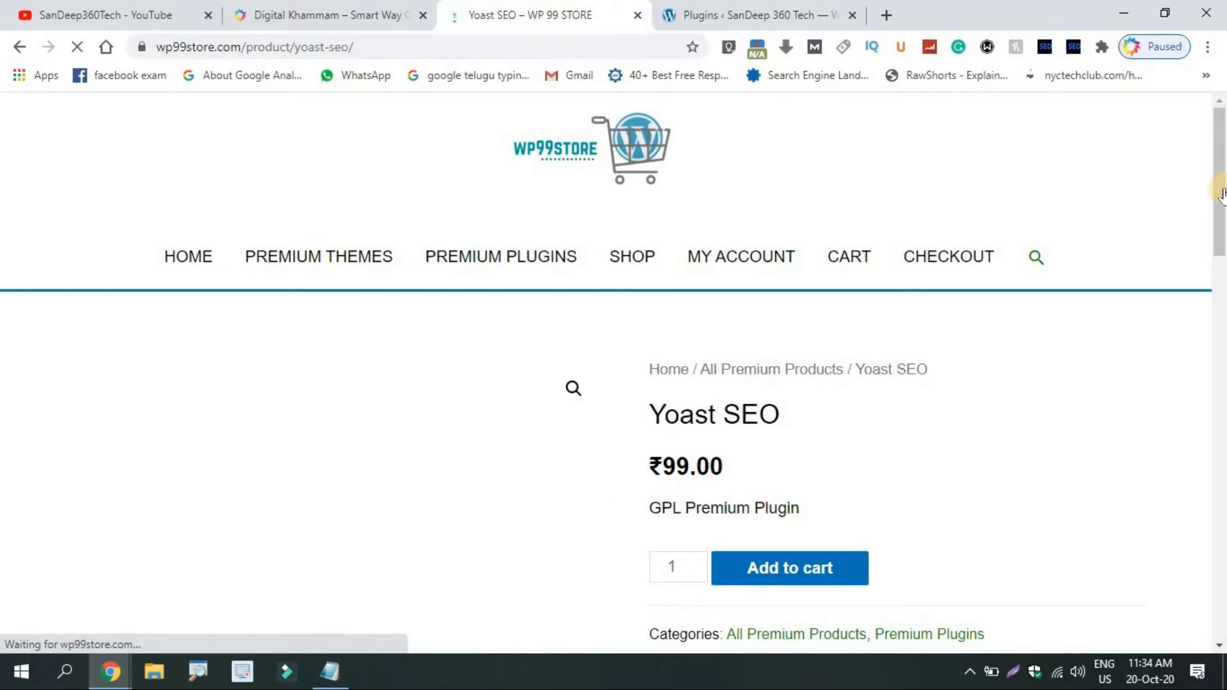
left_click_drag(1222, 192, 1222, 469)
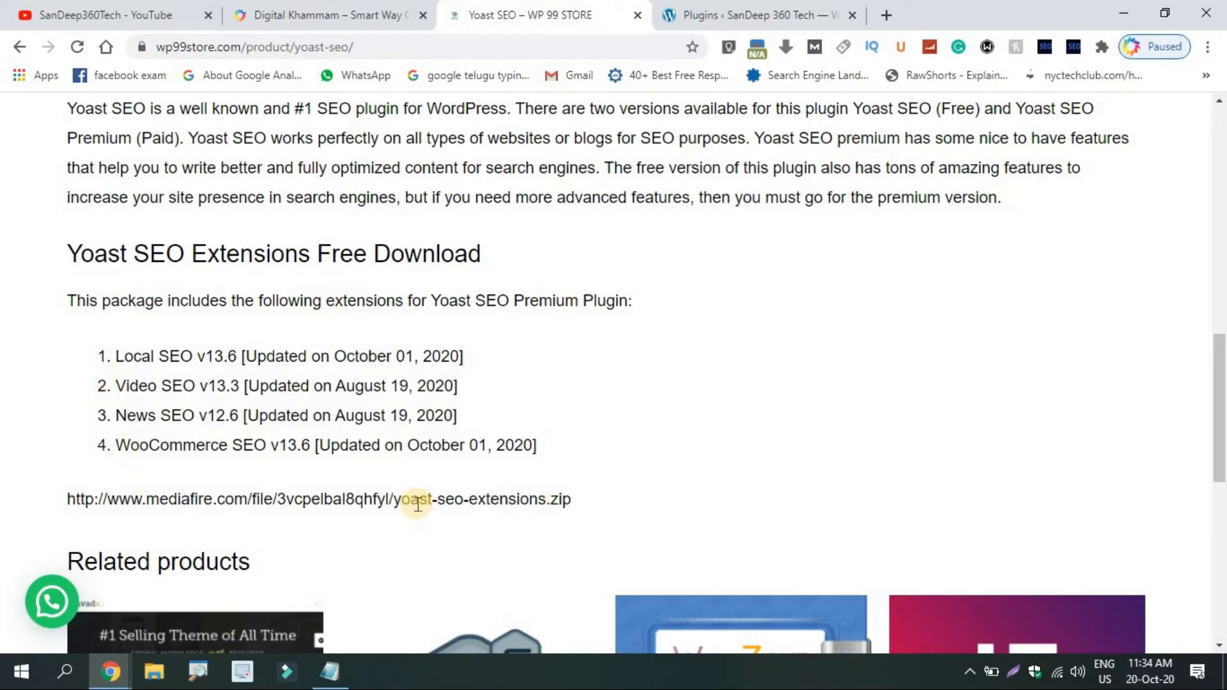
left_click(1220, 195)
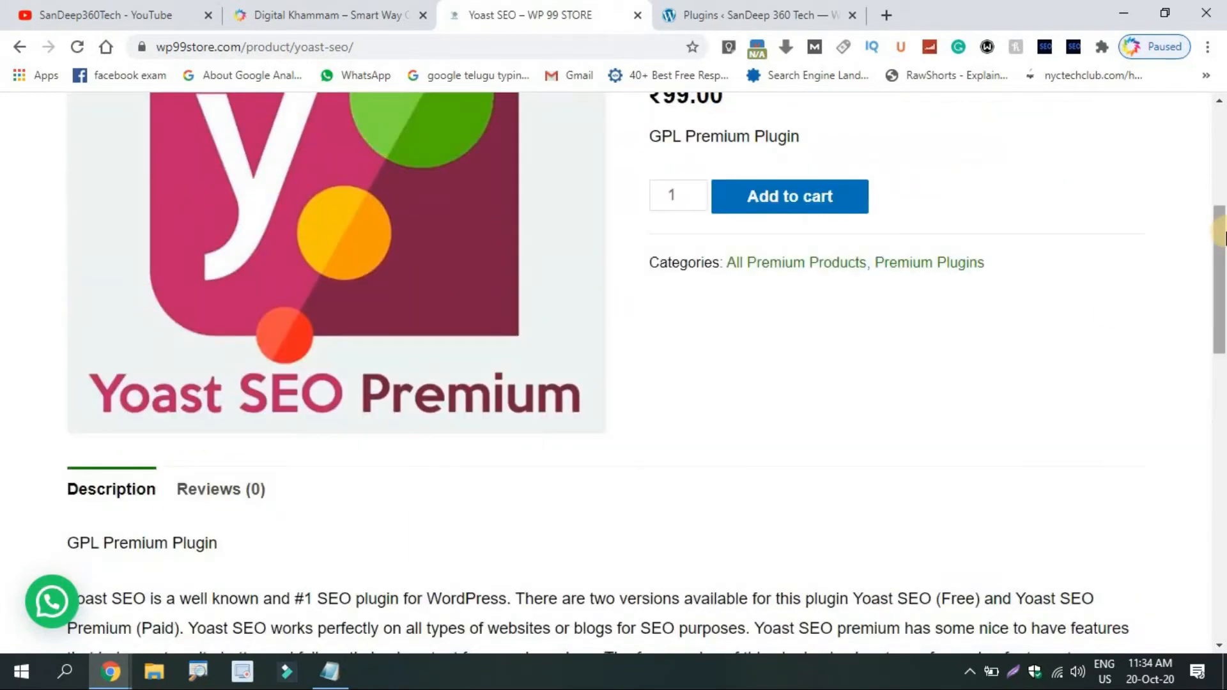
left_click_drag(1223, 237, 1223, 169)
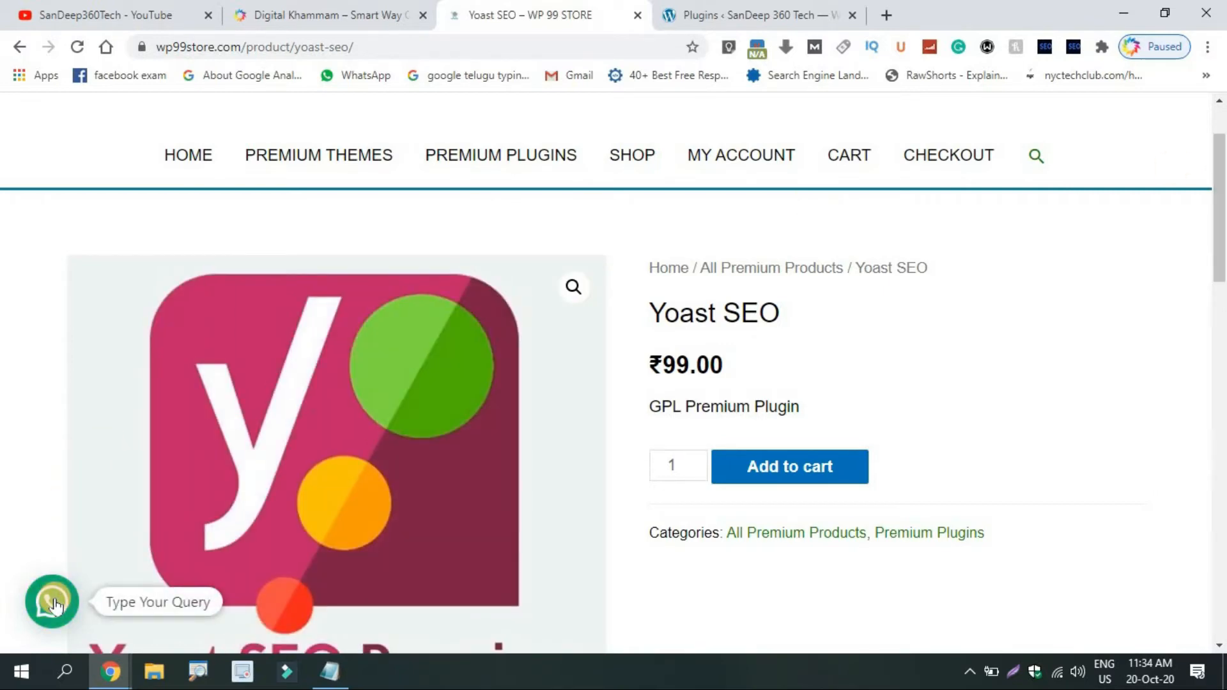
left_click(54, 604)
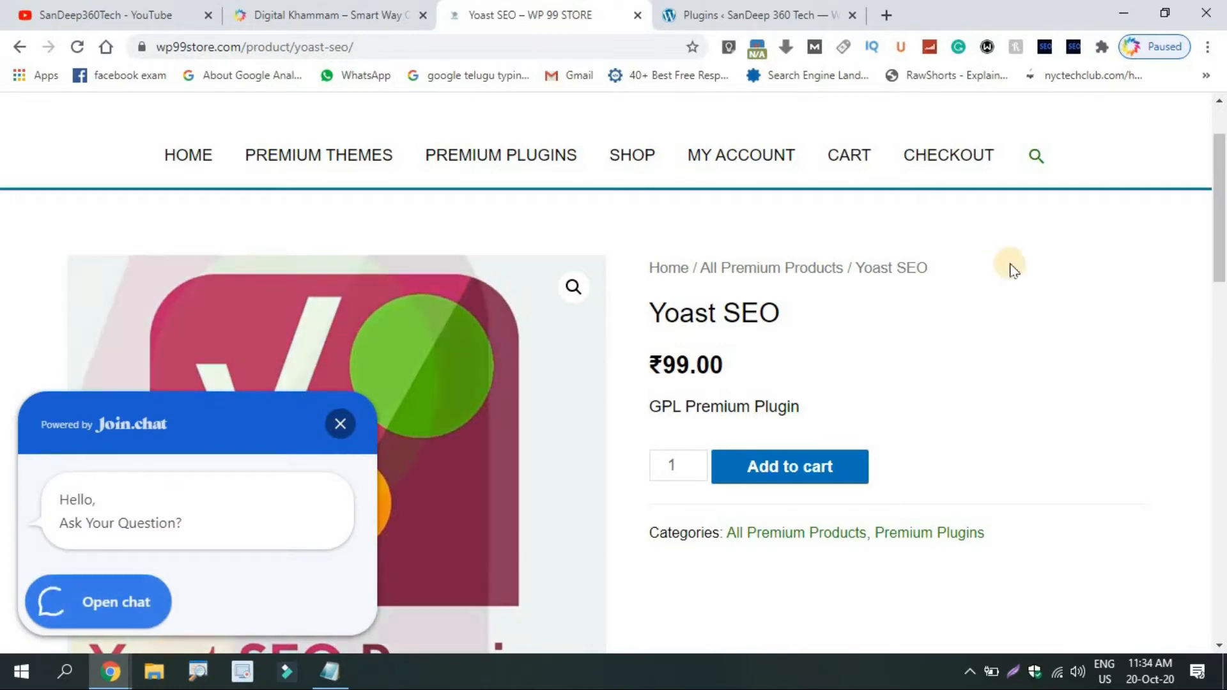
left_click_drag(1221, 187, 1221, 160)
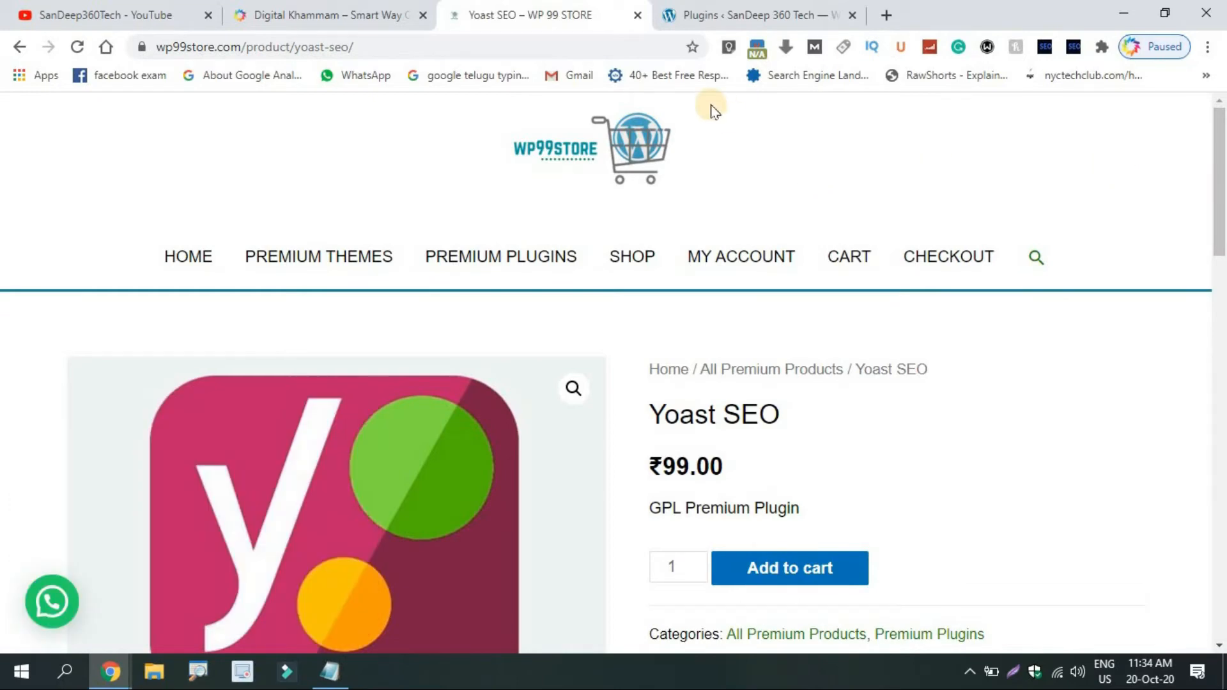
Step: Close the store page, then upload yoast-seo-premium-v15.1.1.zip from the Downloads folder to WordPress as a plugin, install it and activate it
left_click(636, 19)
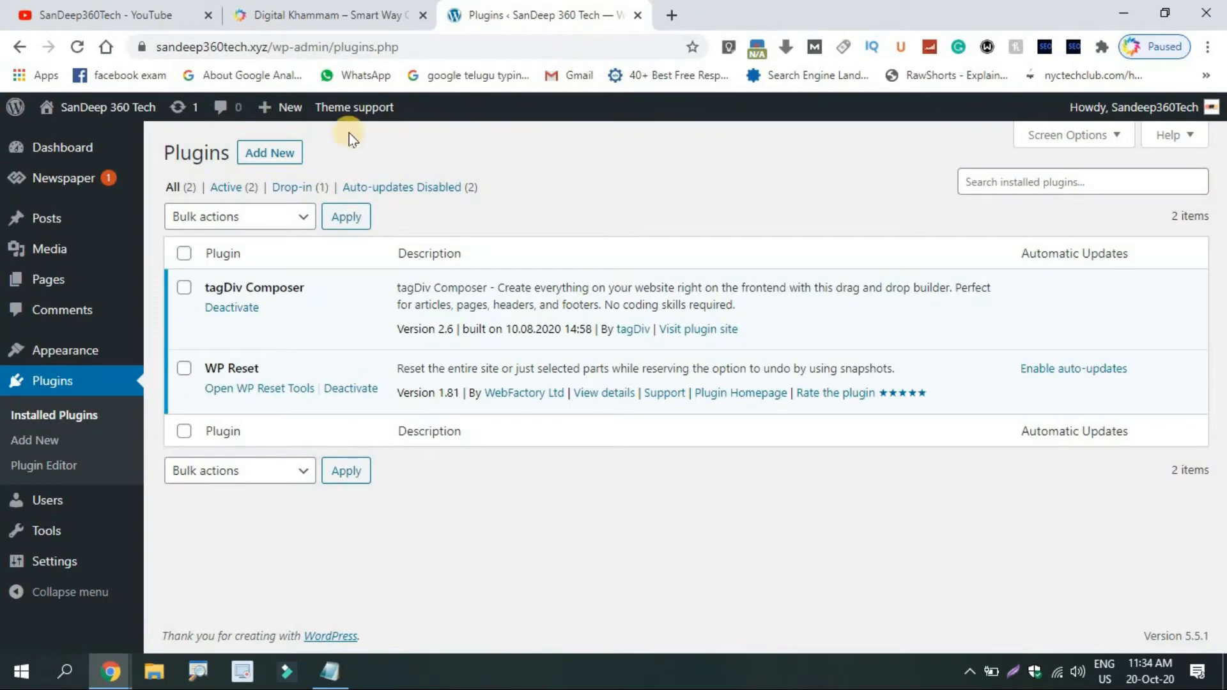
left_click(259, 161)
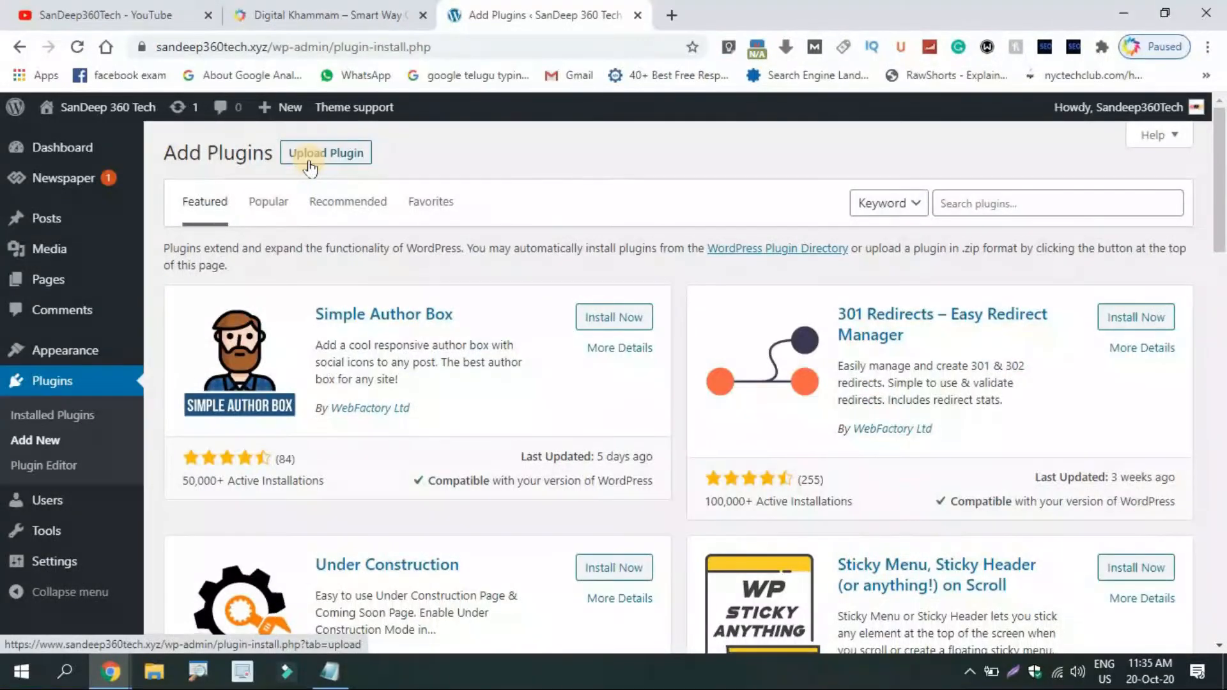
left_click(309, 163)
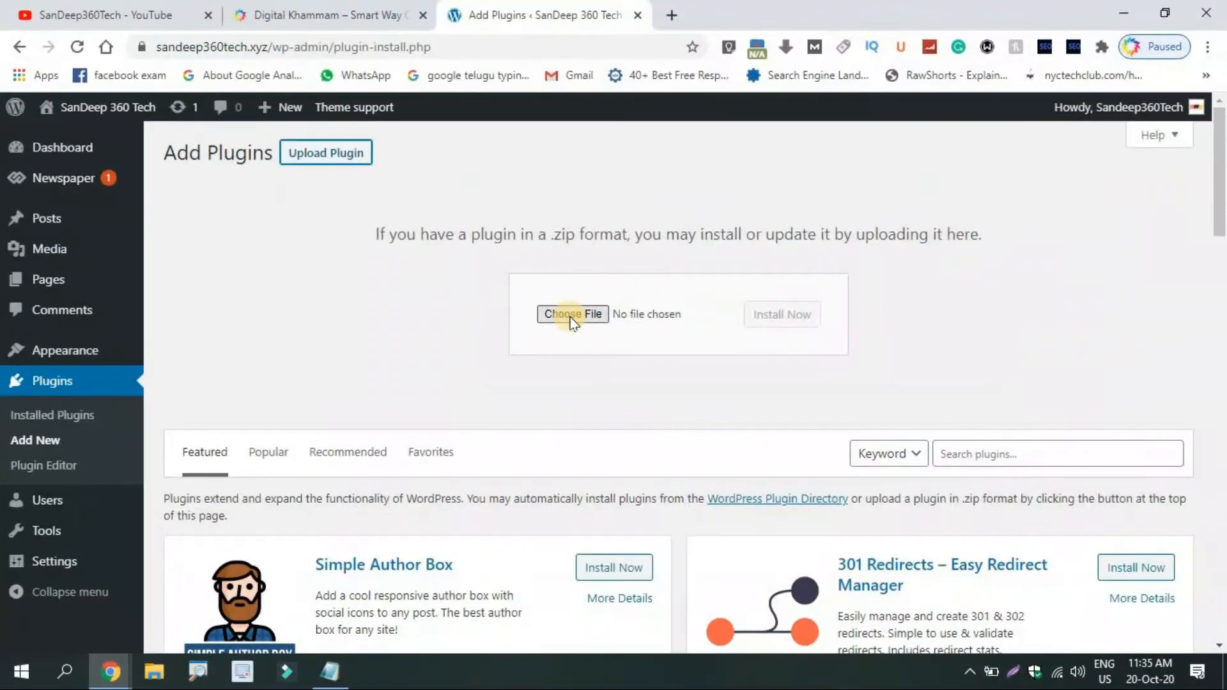
left_click(571, 314)
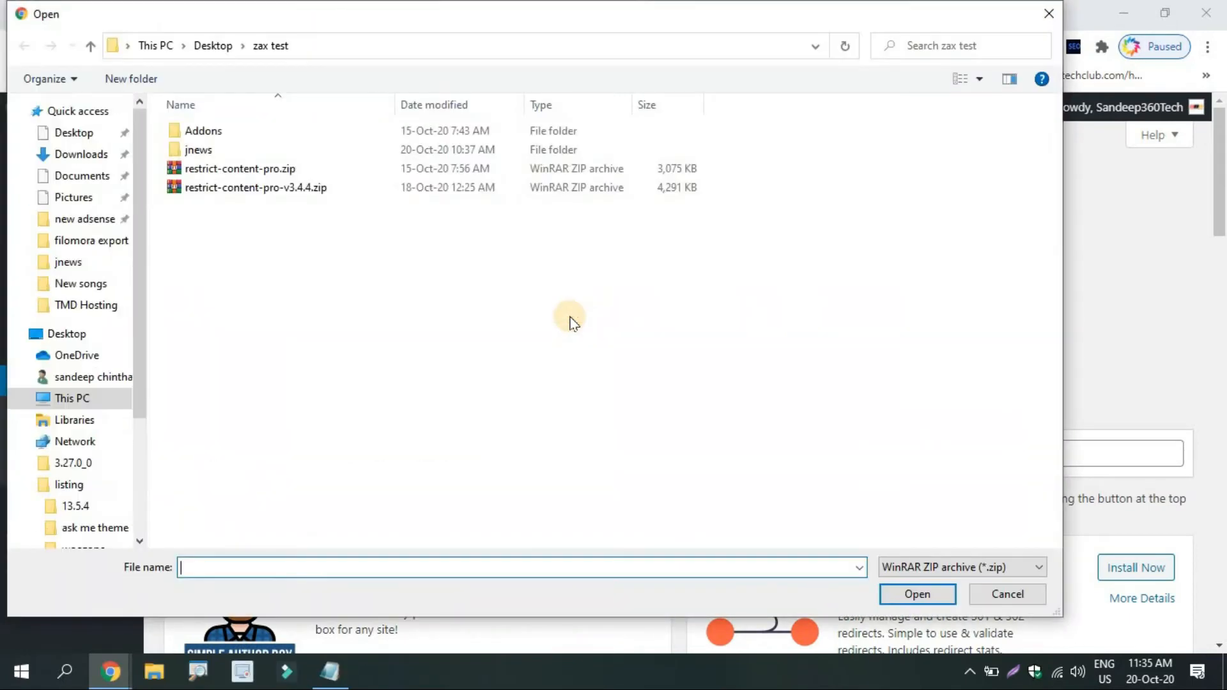
left_click(74, 157)
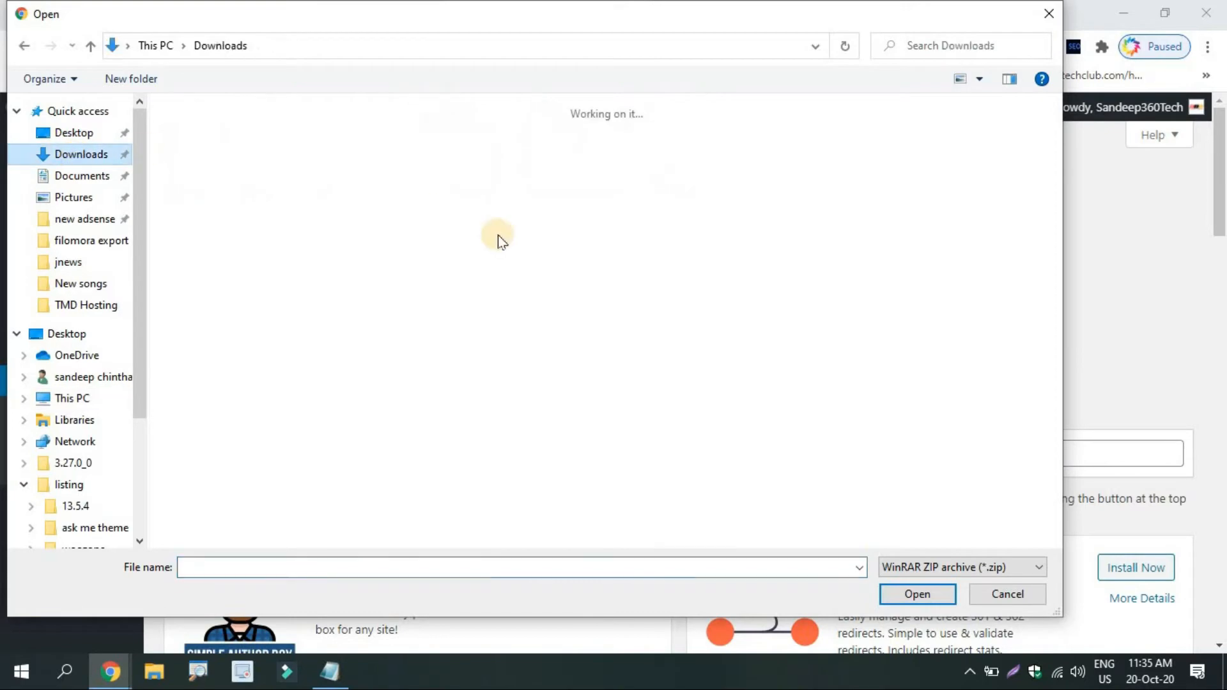
left_click_drag(1055, 186, 1055, 358)
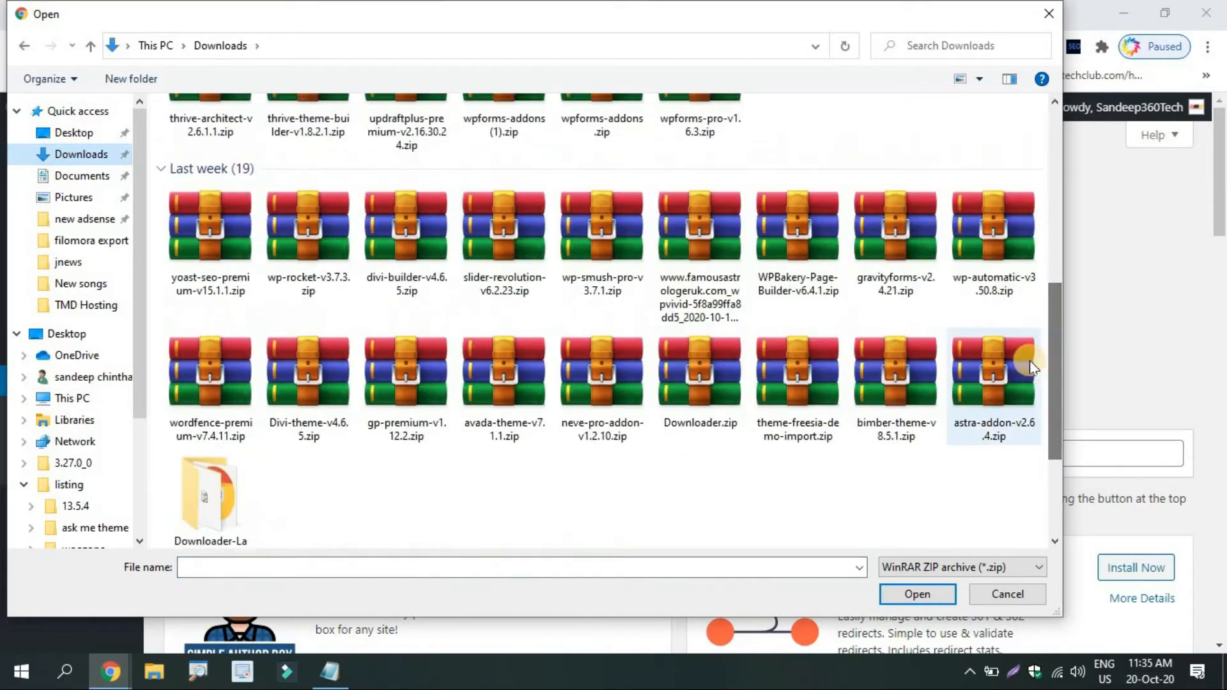
left_click(205, 255)
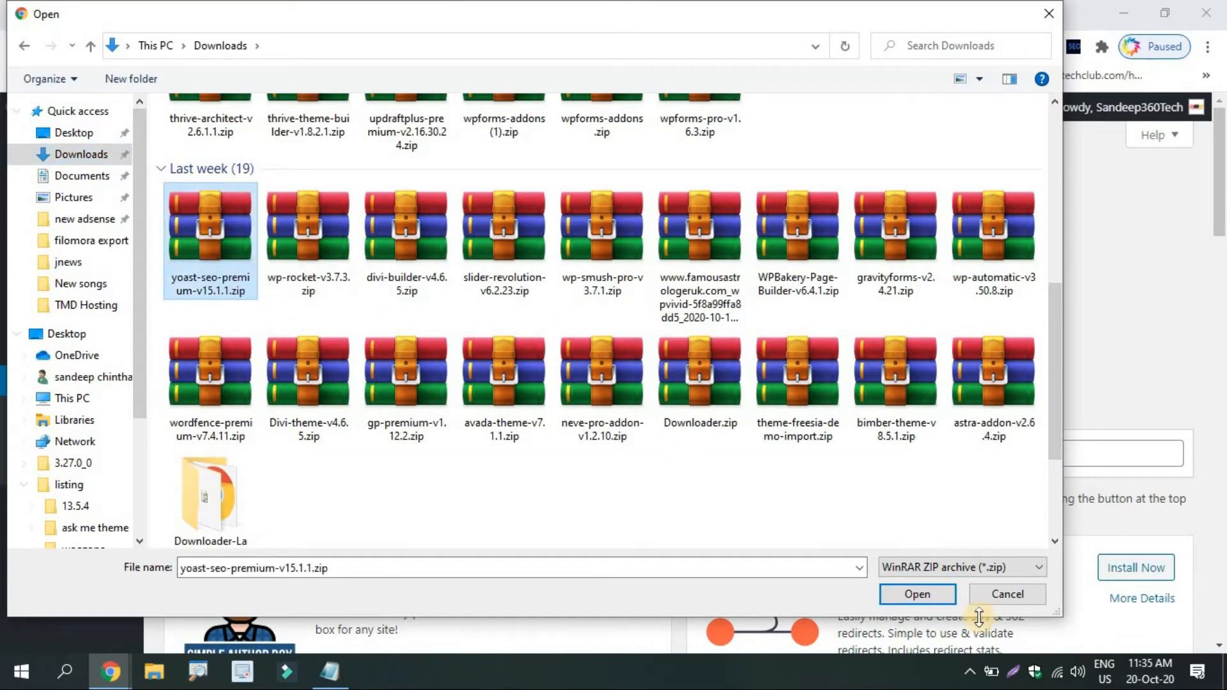
left_click(928, 592)
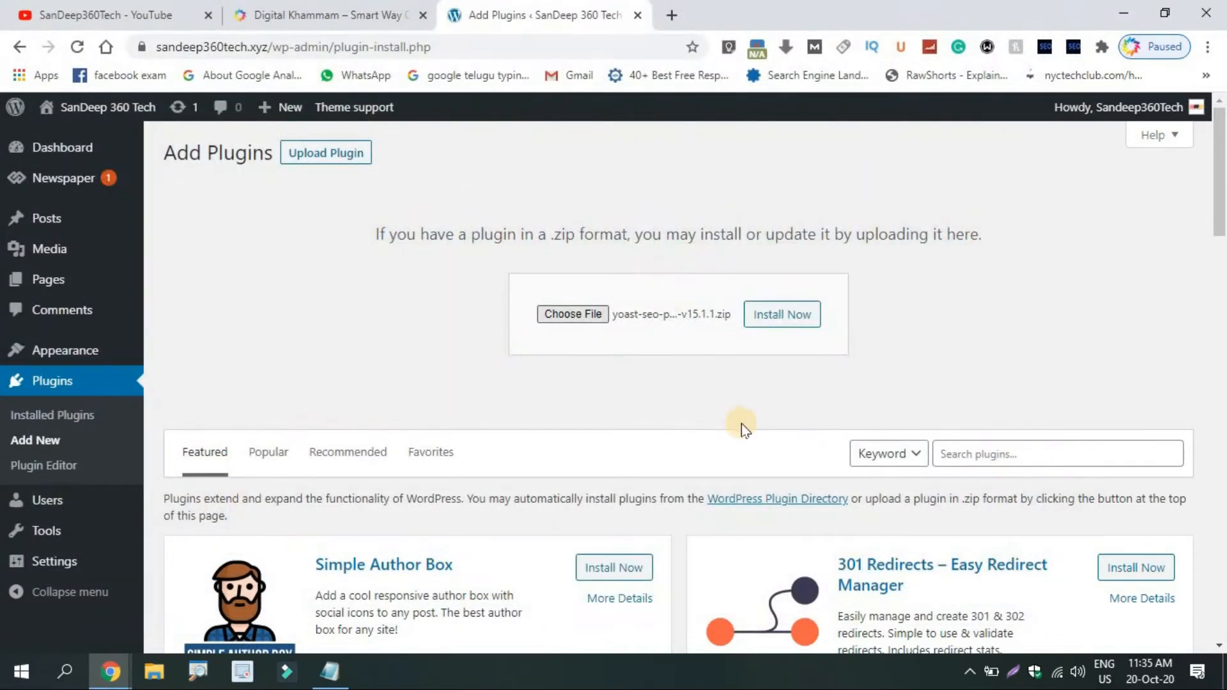
left_click(770, 320)
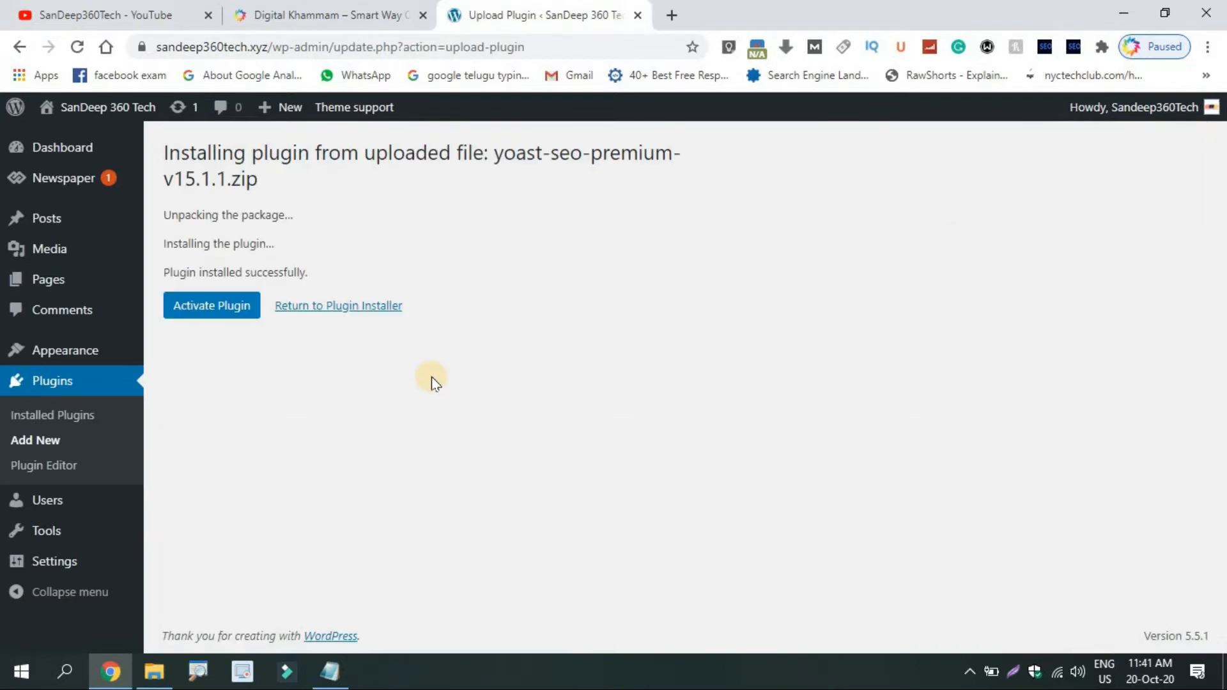
left_click(201, 313)
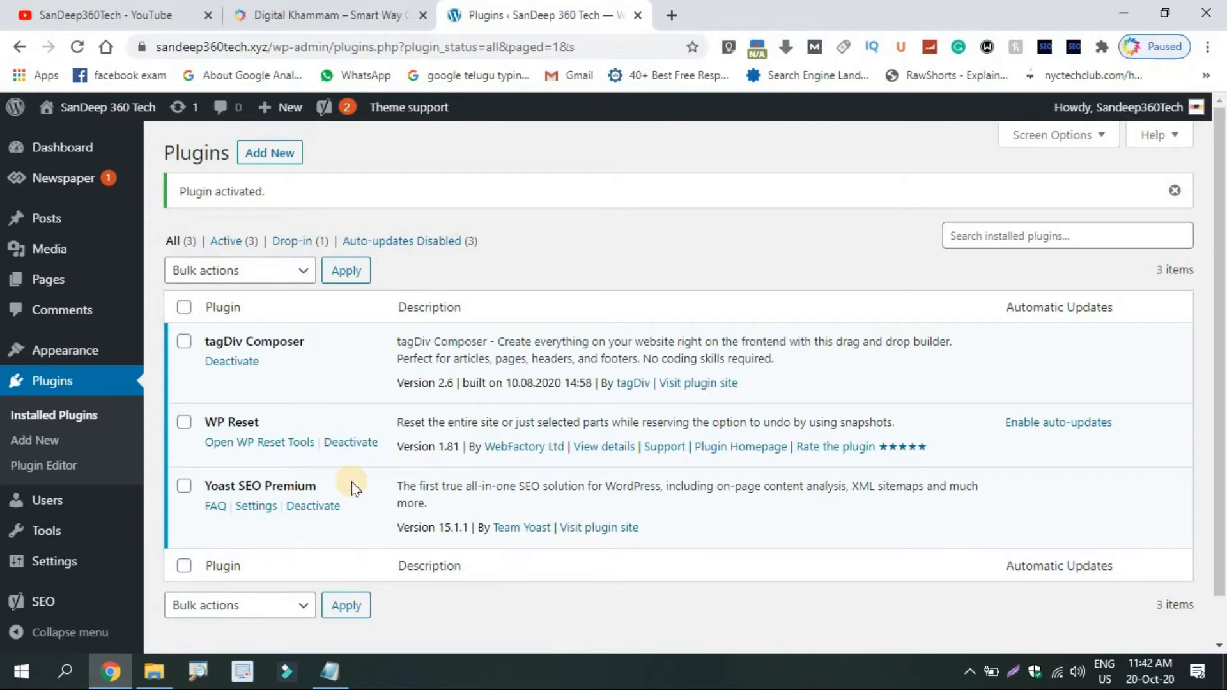
Step: Open the Yoast SEO general settings and look through the dashboard's problems and notifications
scroll(202, 560, "down", 1)
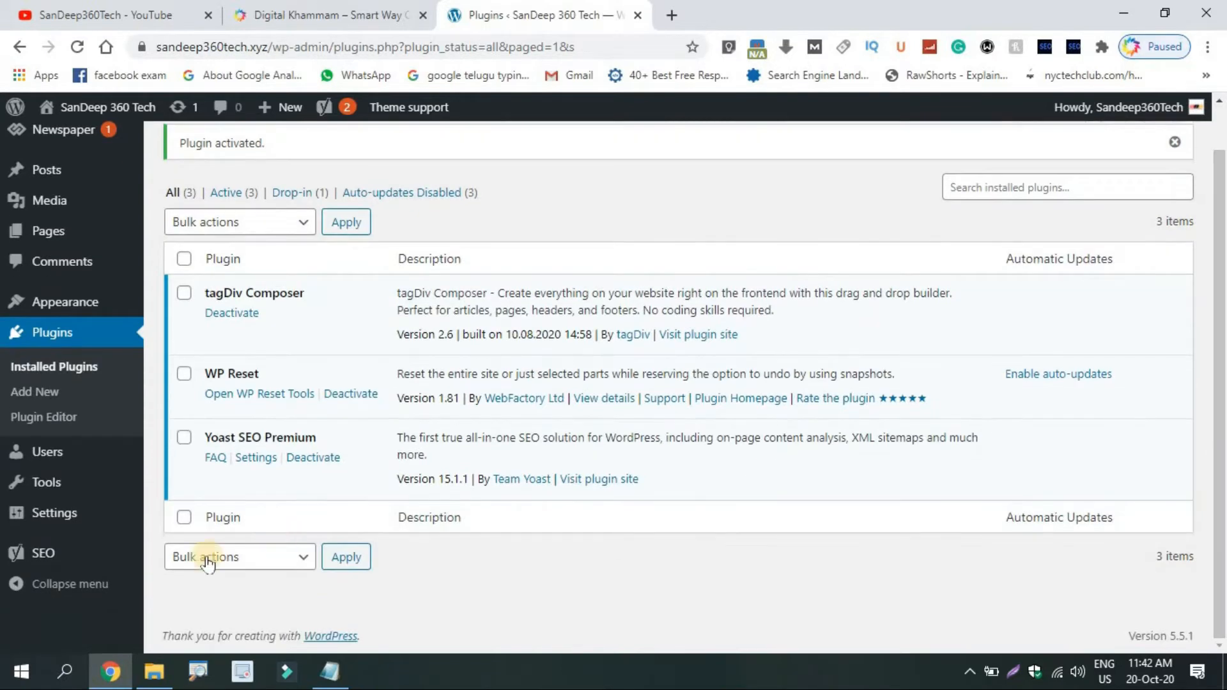
left_click(21, 562)
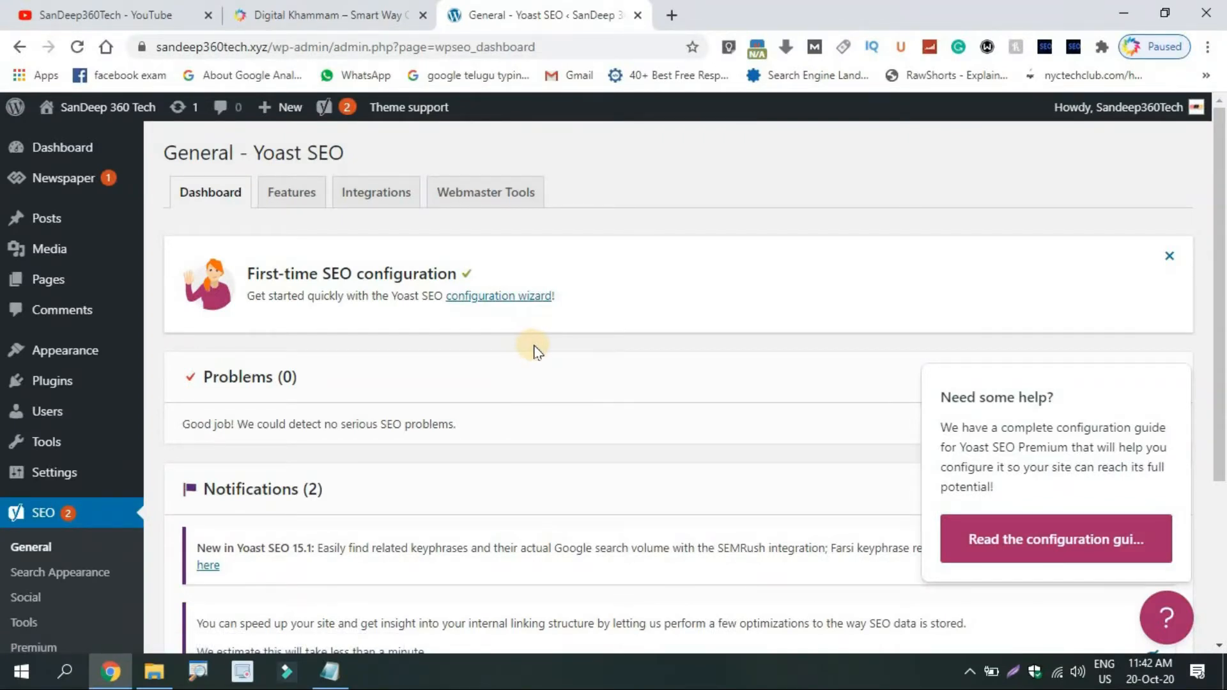
left_click_drag(1221, 329, 1223, 501)
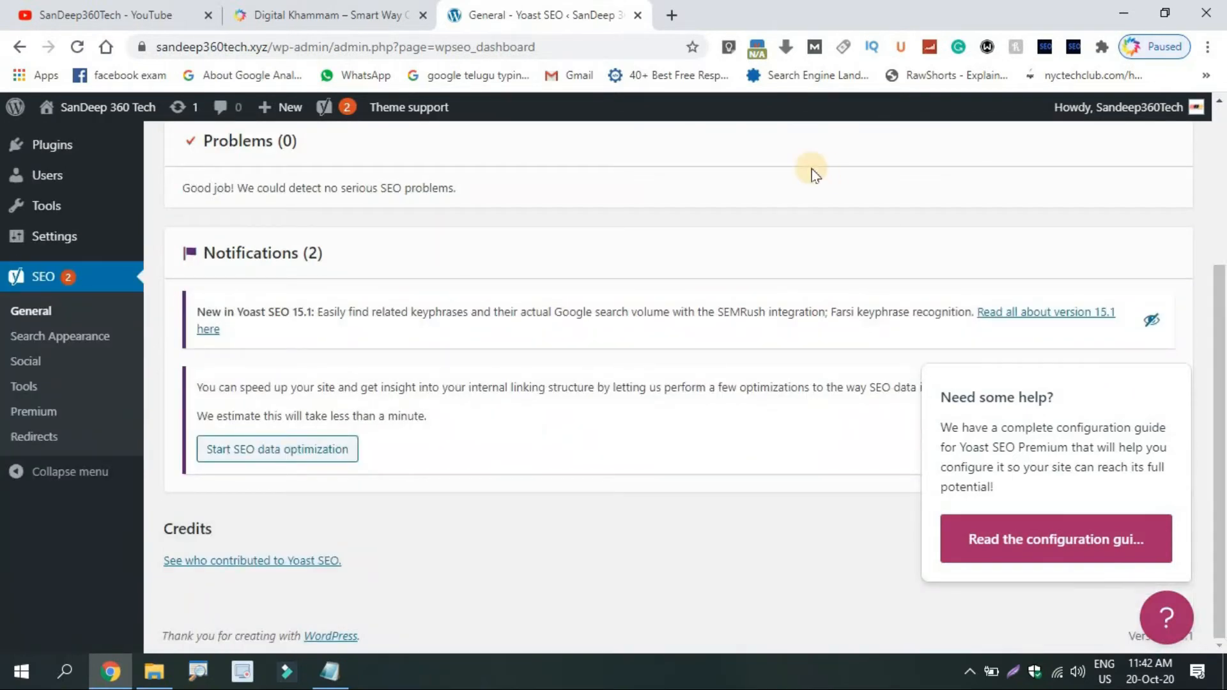
left_click(1222, 183)
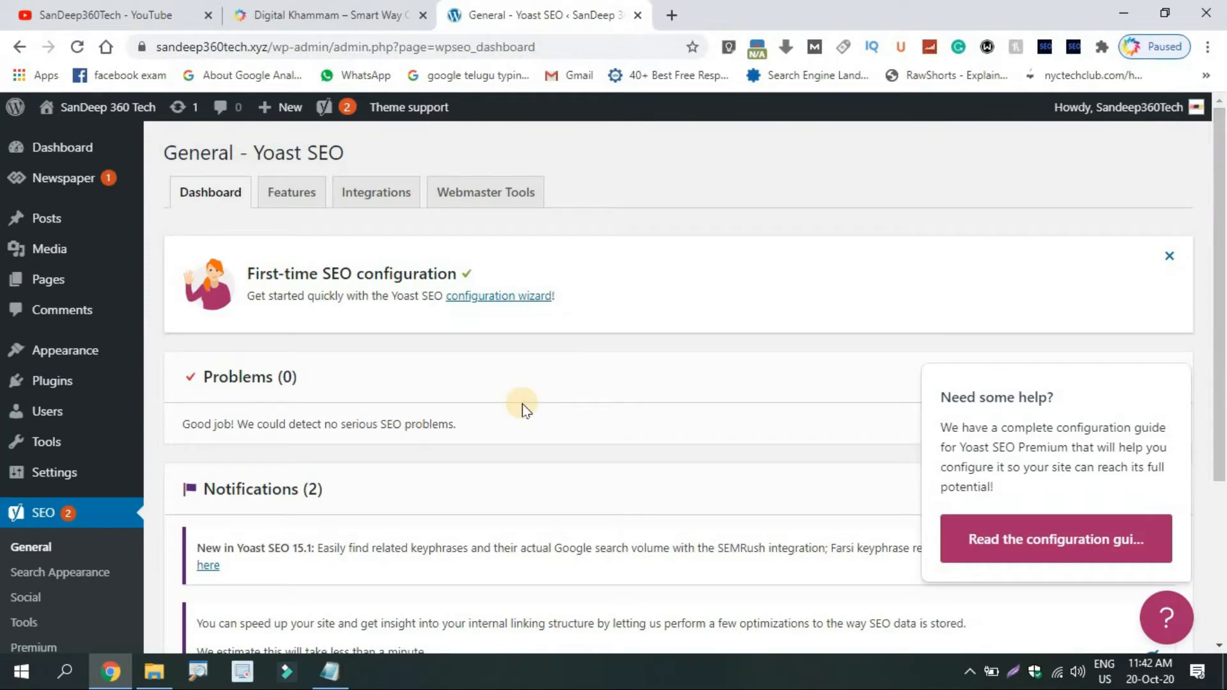
Step: Return to the installed plugins list and check the Yoast SEO Premium entry's version
mouse_move(90, 385)
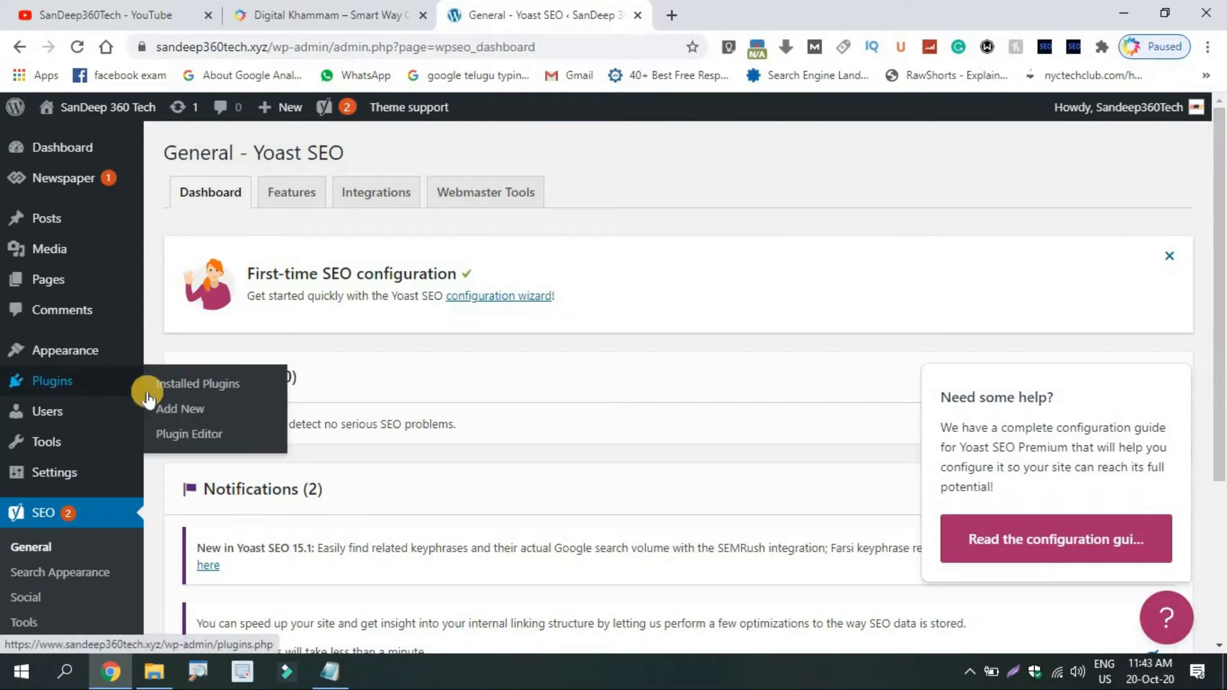
left_click(189, 386)
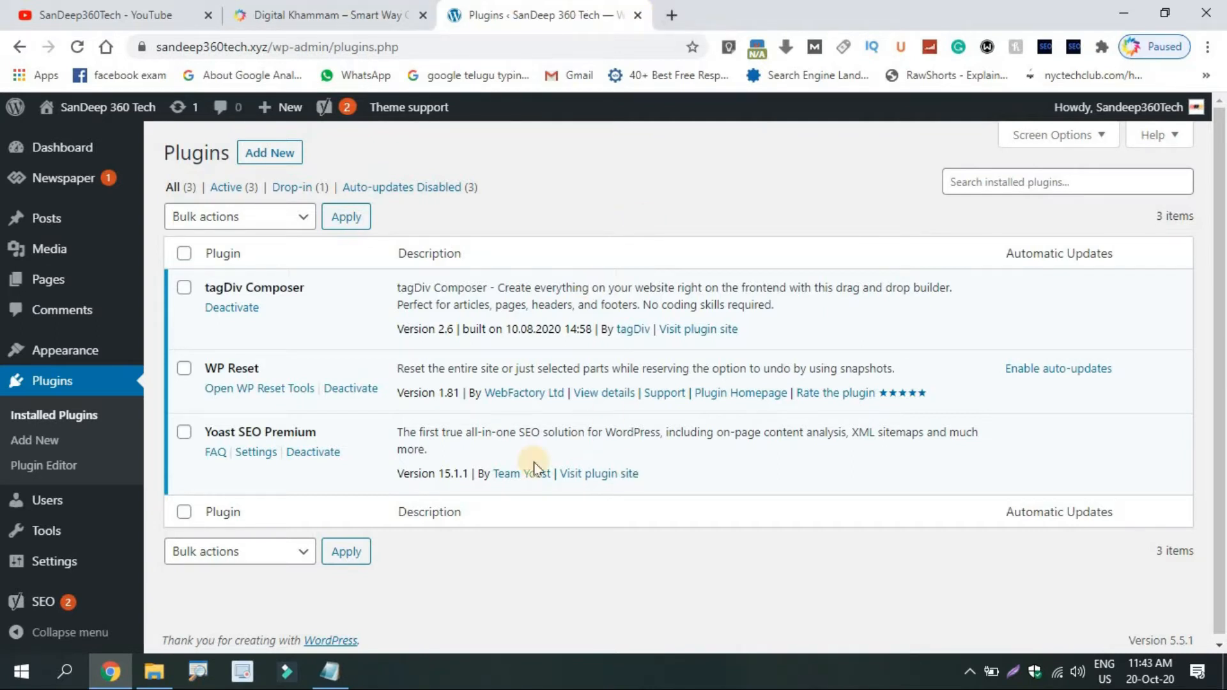
left_click_drag(440, 474, 466, 473)
left_click(425, 495)
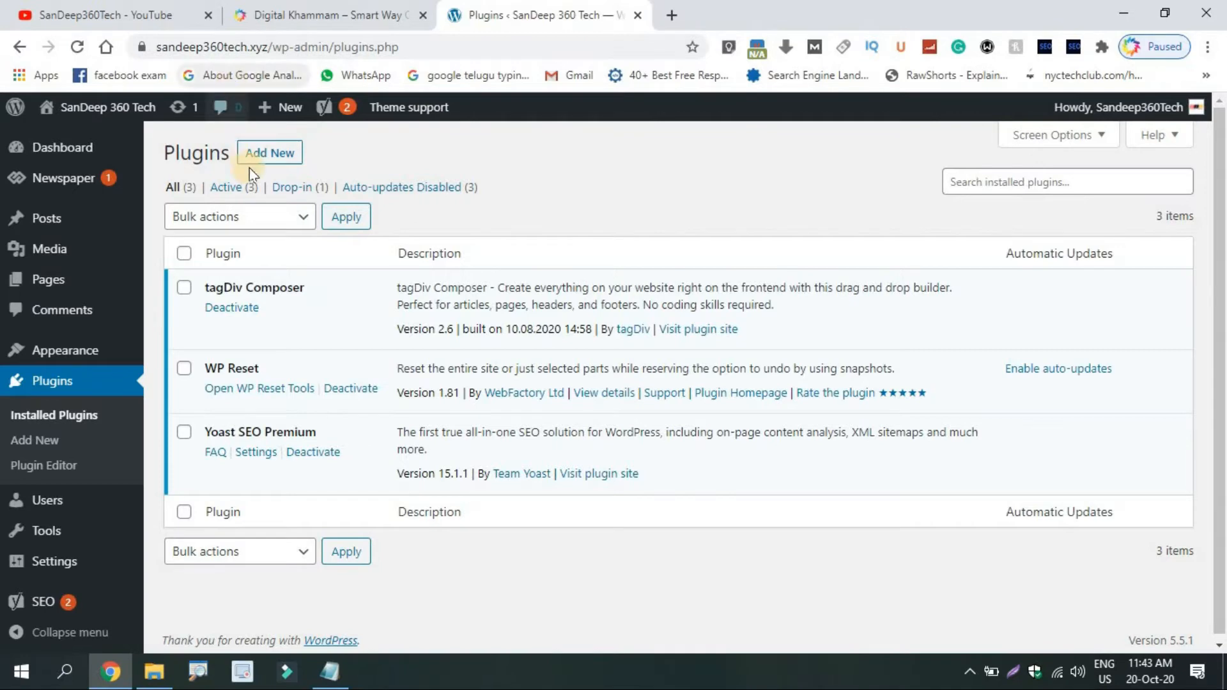
Step: Find Classic Editor among the popular plugins, install it and activate it
left_click(266, 157)
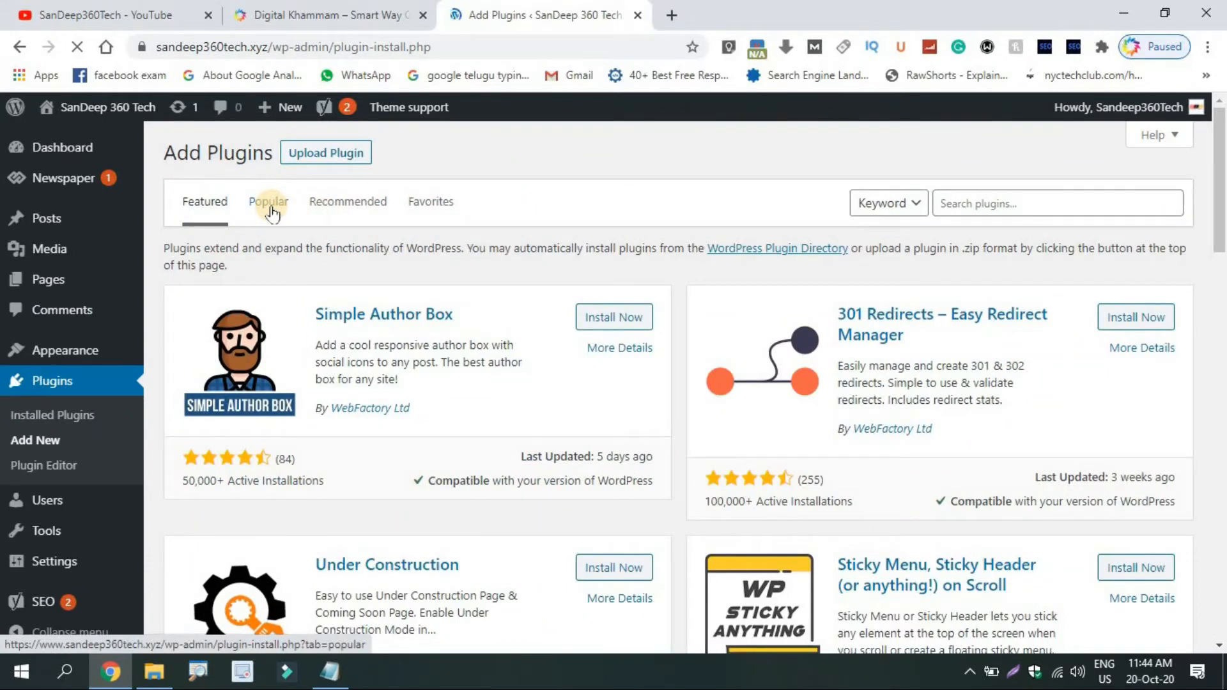
left_click(268, 203)
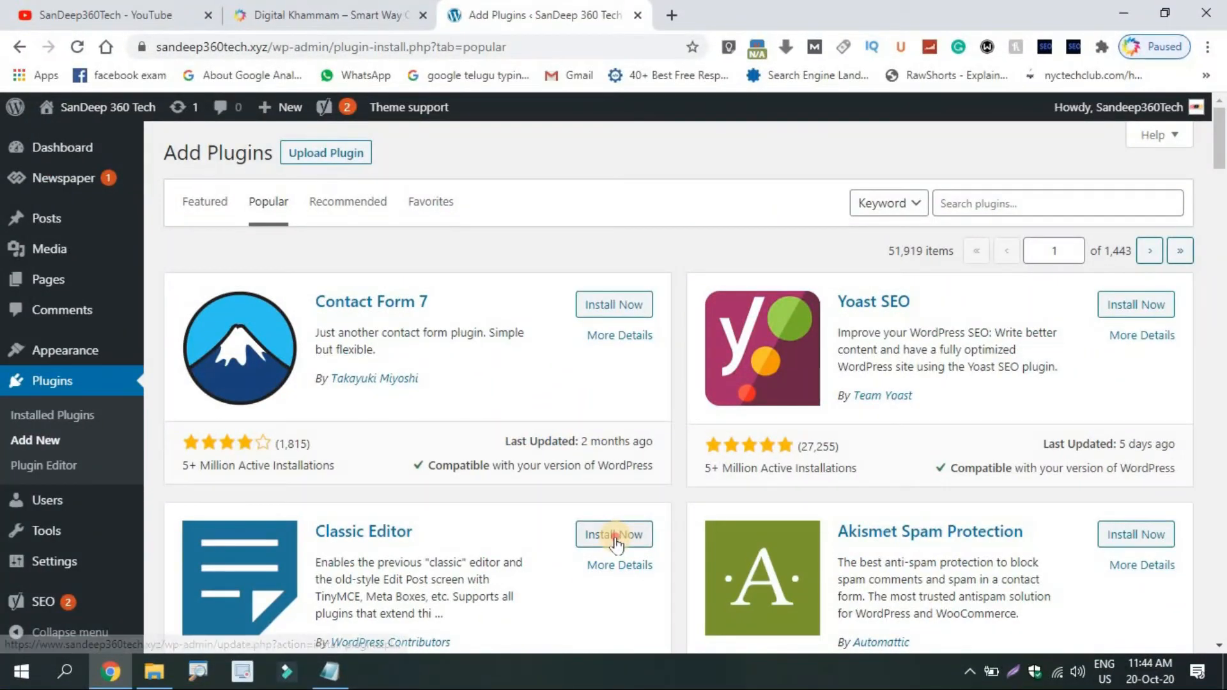
left_click(615, 537)
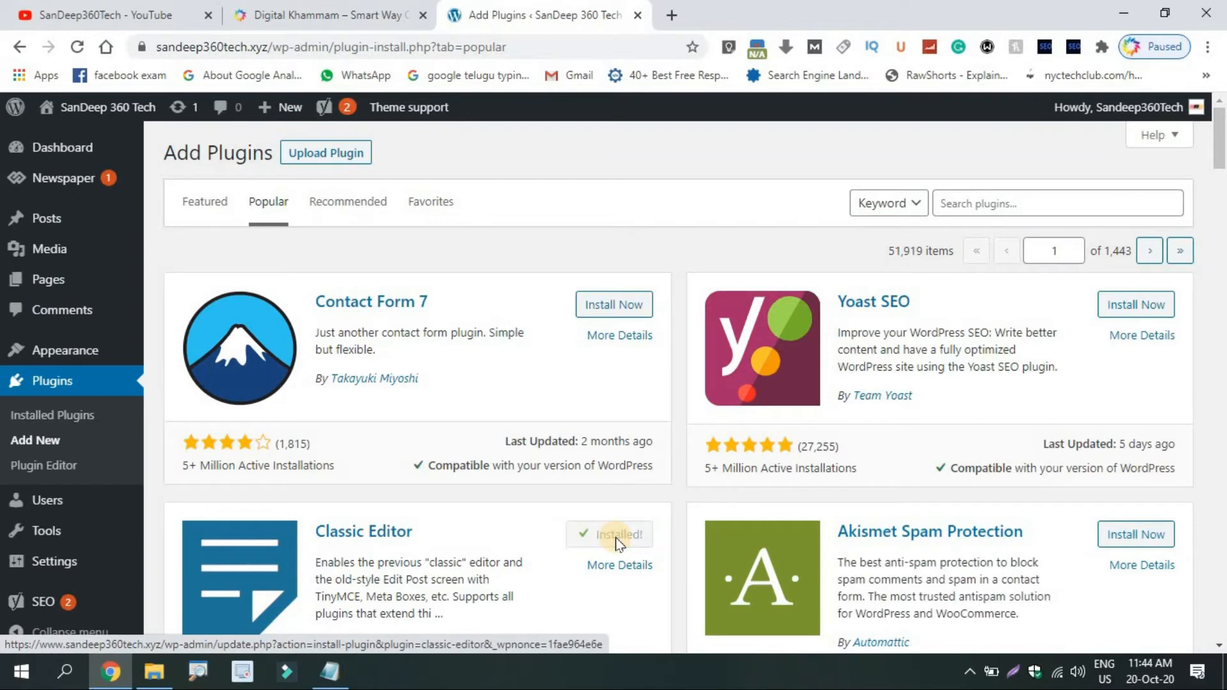
left_click(616, 541)
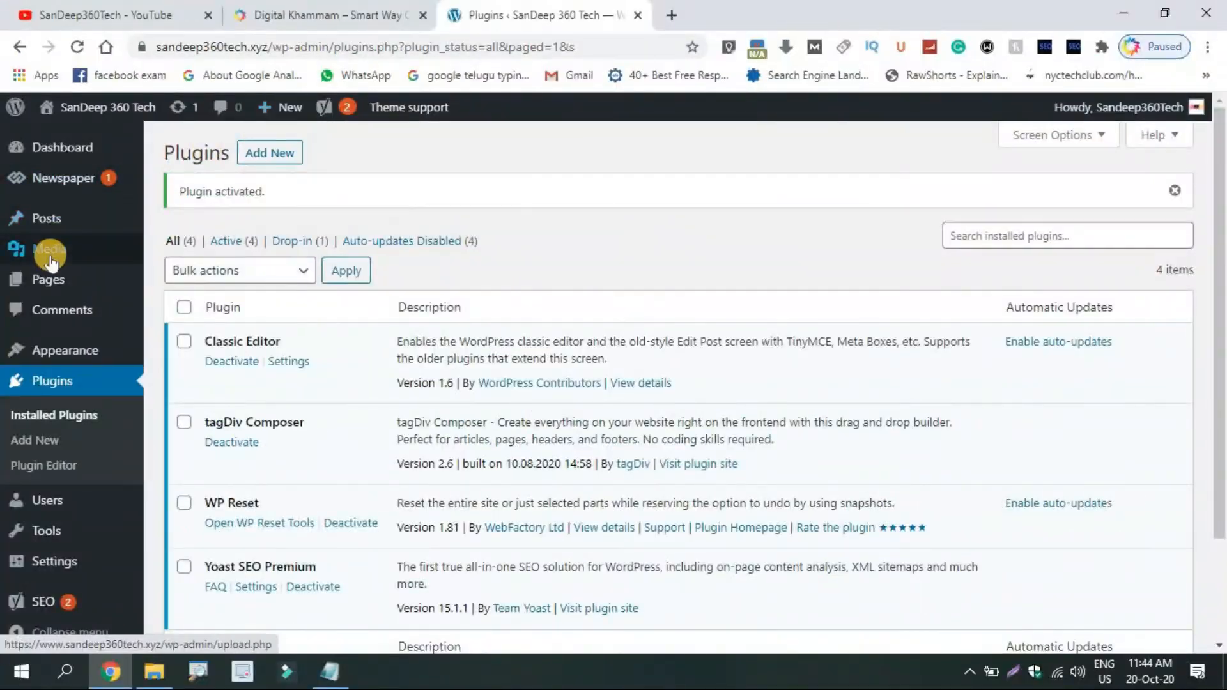
Step: Open the editor for a new post in a separate browser tab and switch to it
left_click(50, 253)
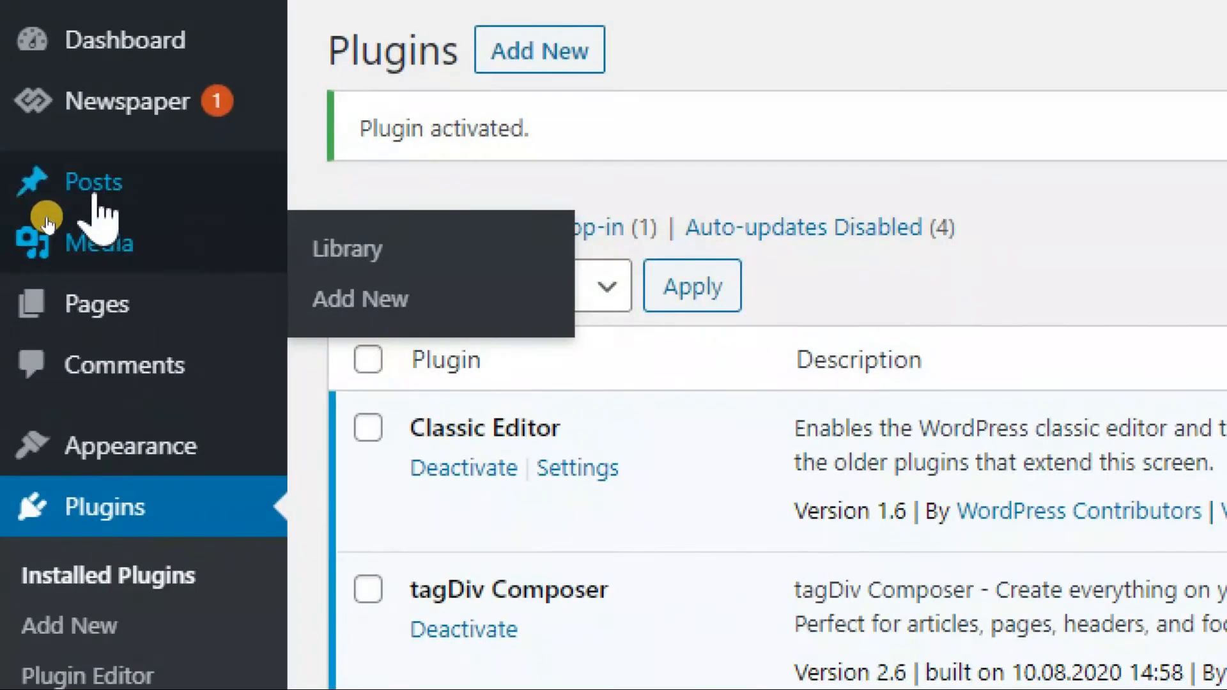
mouse_move(101, 183)
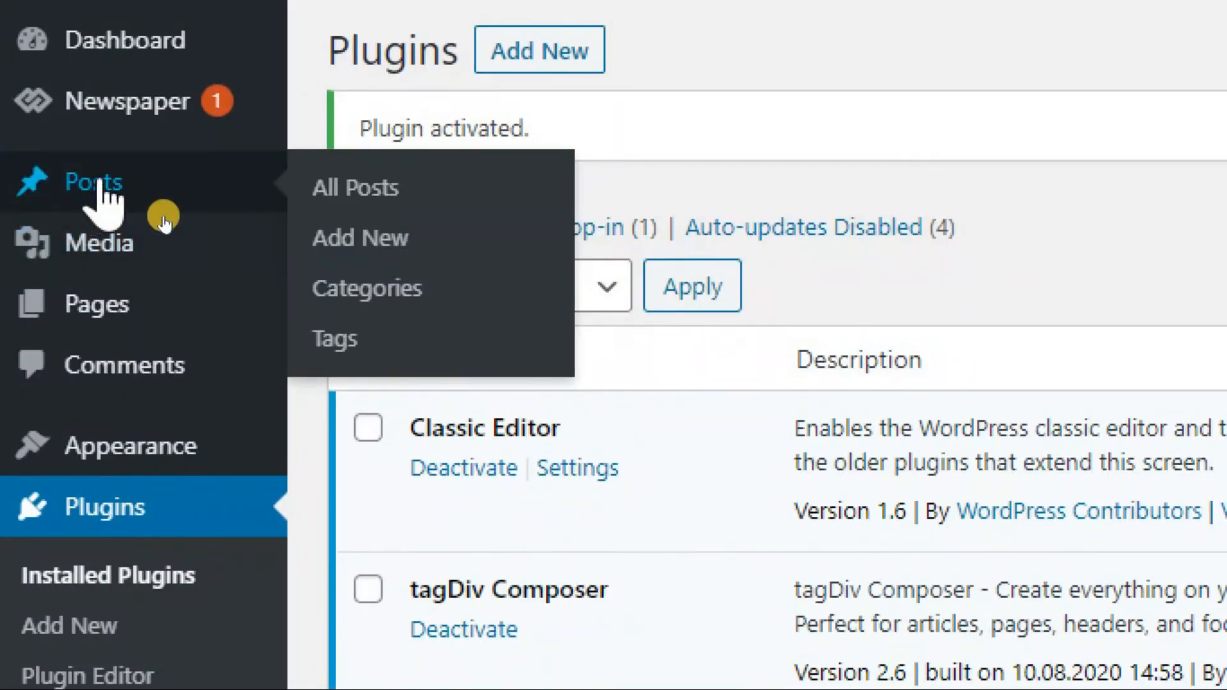
left_click(396, 239, "ctrl")
left_click(718, 6)
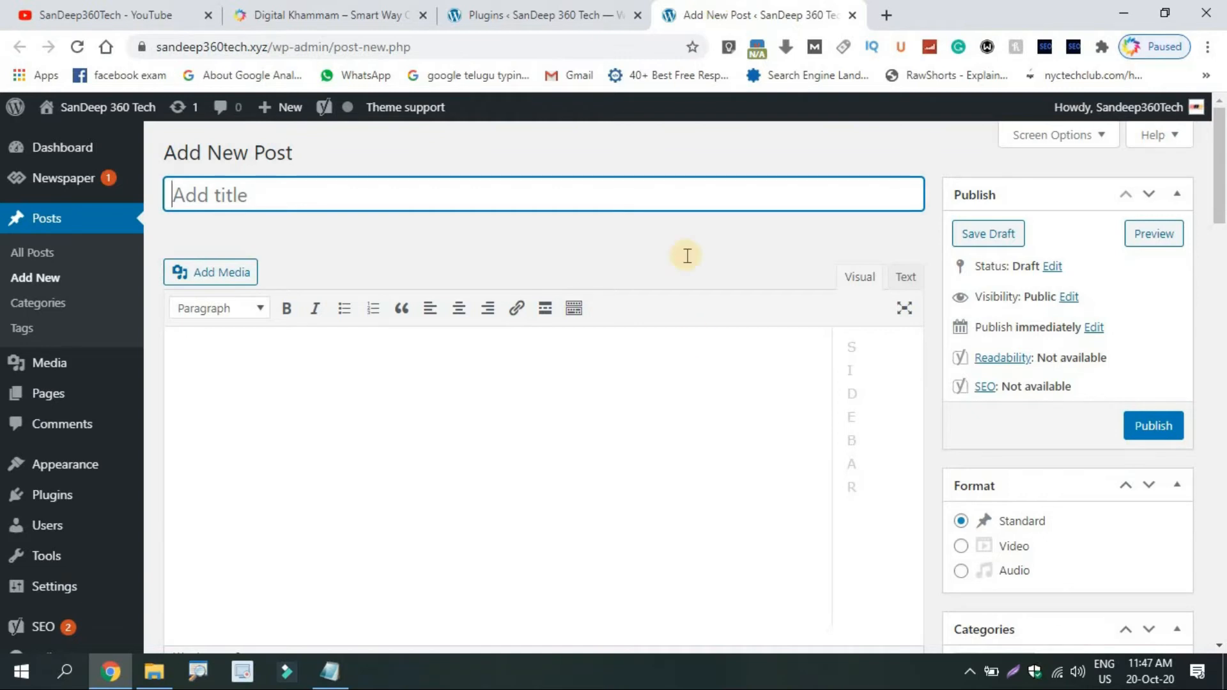
Step: Copy the keyword "gaming laptop test unter 1000€" from keywords.txt in Notepad and paste it as the new post's title in Chrome
left_click(321, 682)
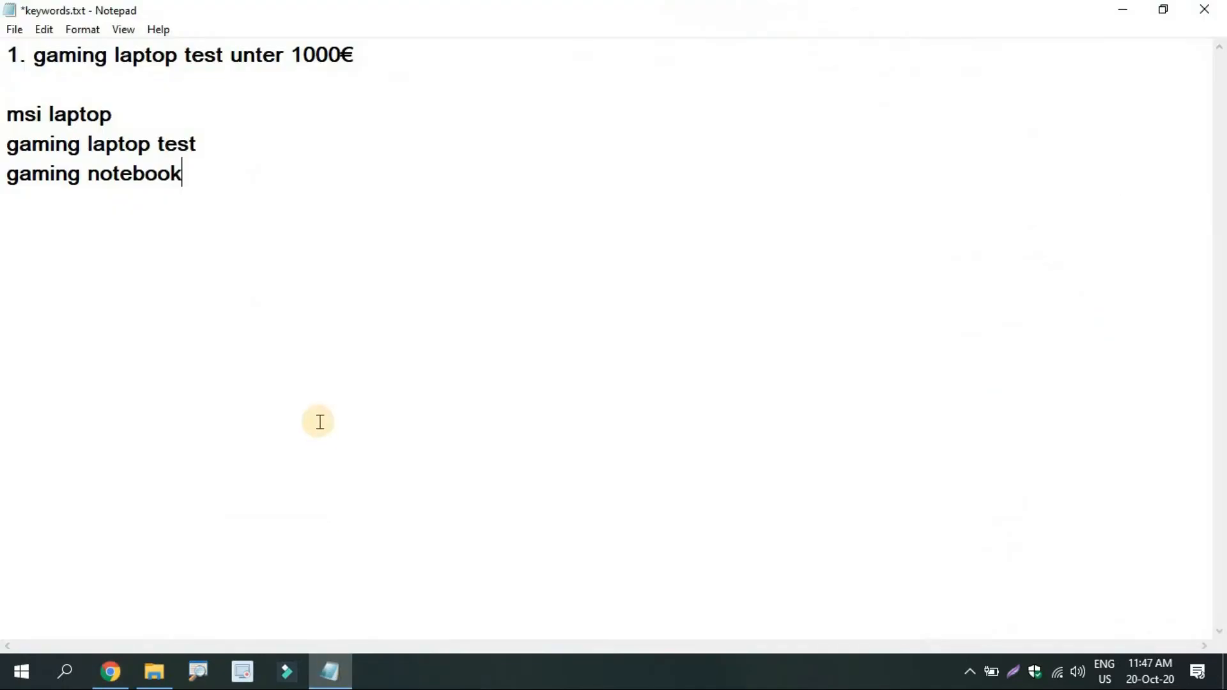
left_click(362, 54)
left_click_drag(192, 82, 38, 58)
key("ctrl+c")
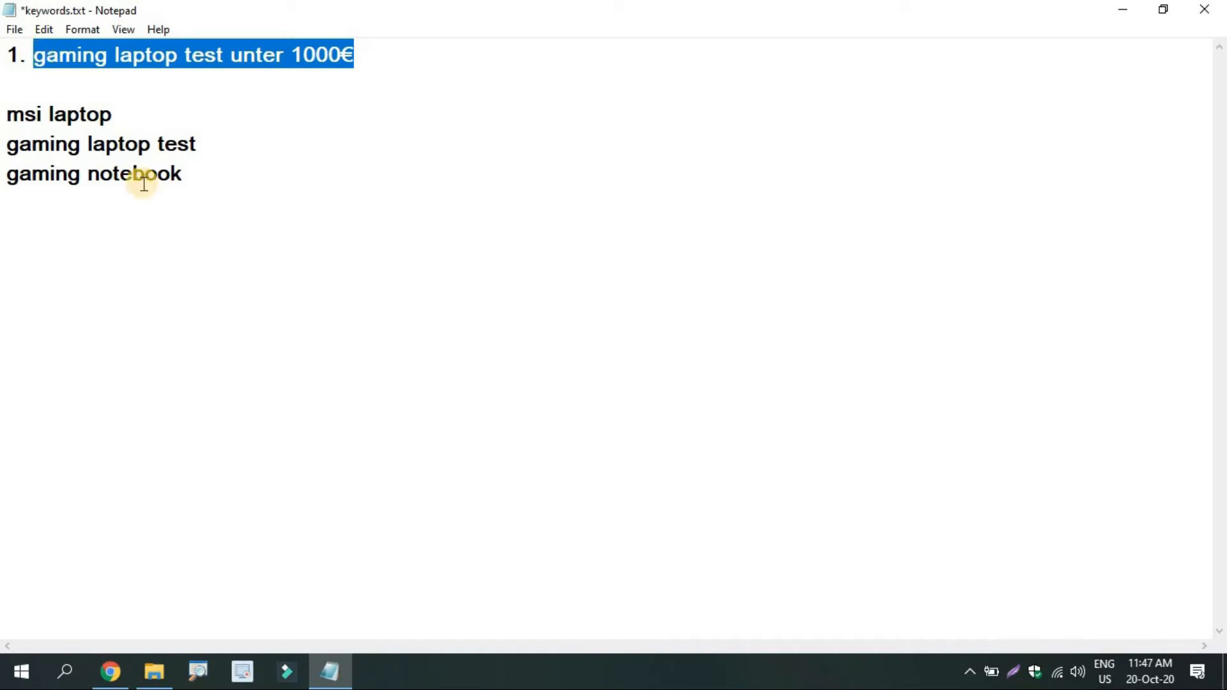
mouse_move(126, 677)
left_click(126, 608)
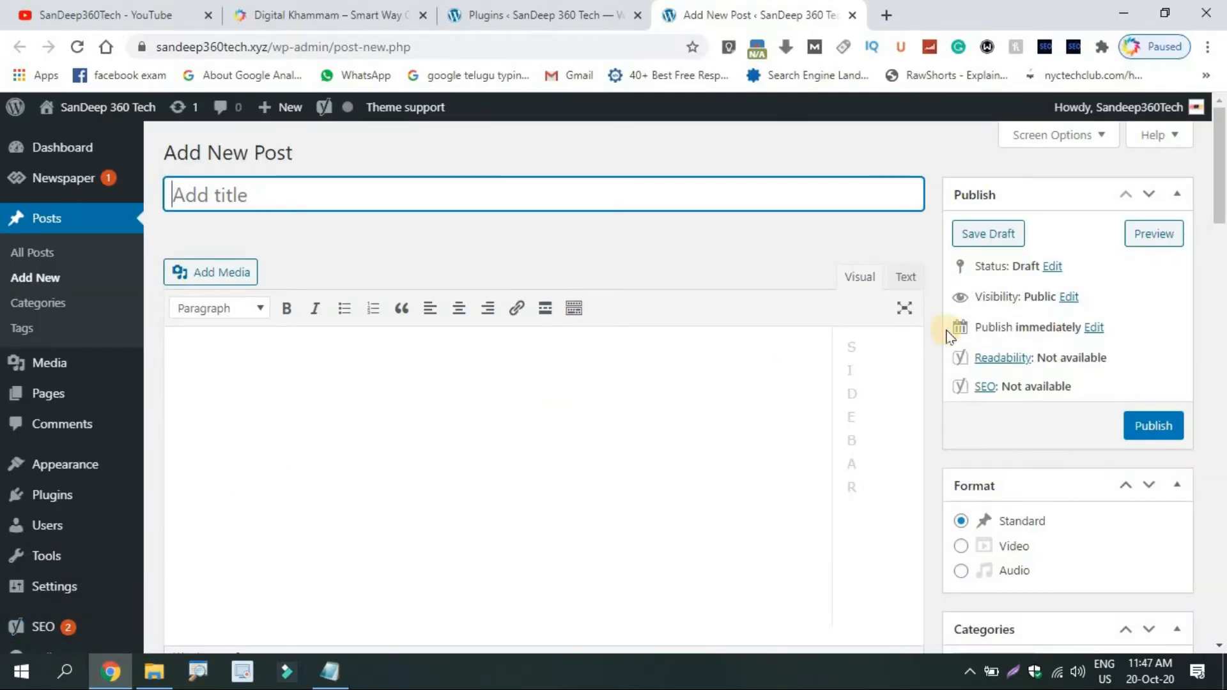
key("ctrl+v")
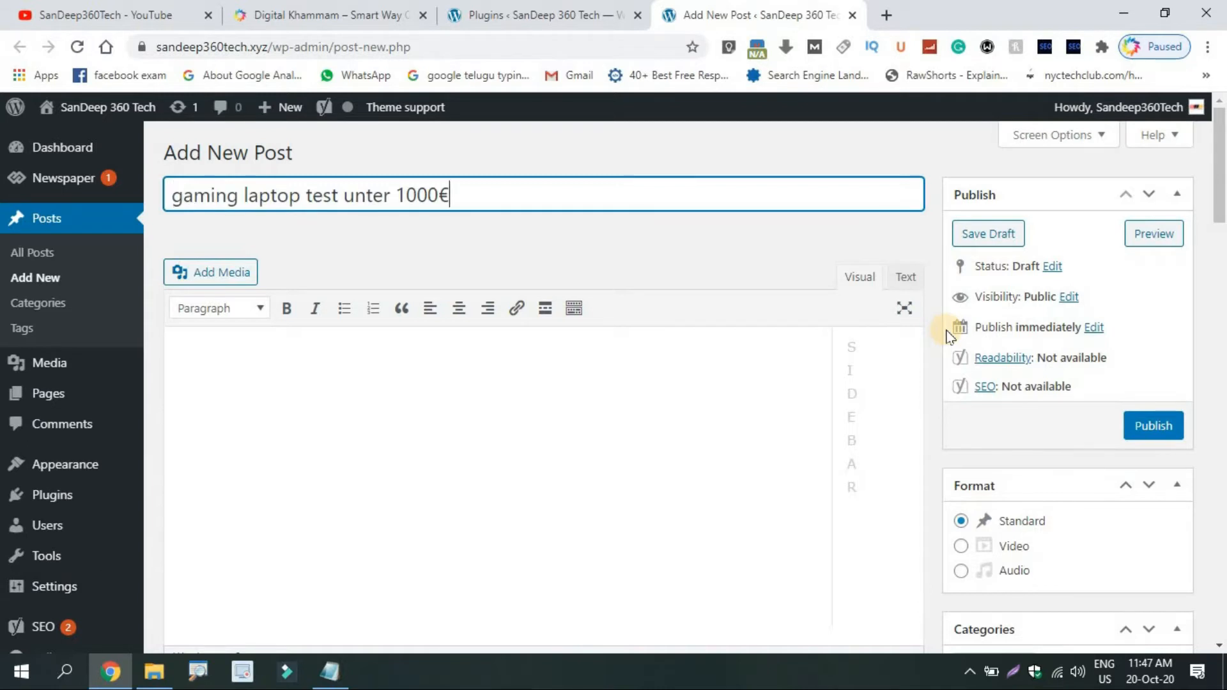
Step: Capitalize the words of the post title so it reads "Gaming Laptop Test Unter 1000€"
left_click(184, 200)
key("BackSpace")
type("G")
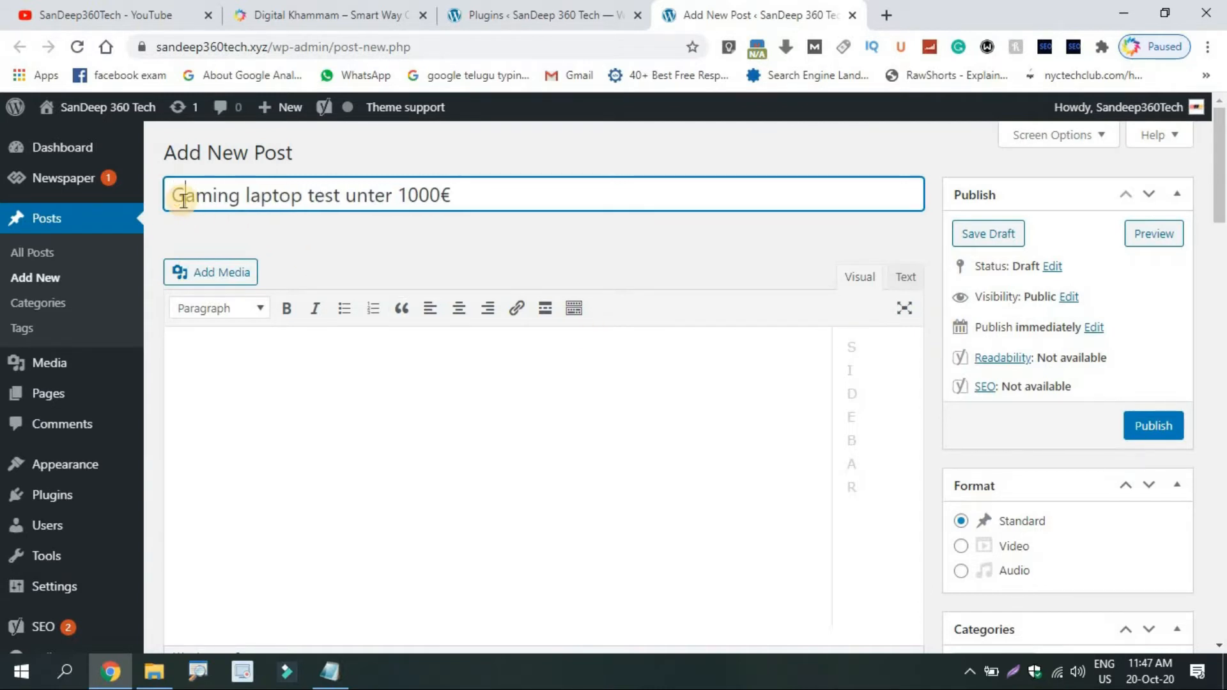
left_click(255, 194)
key("BackSpace")
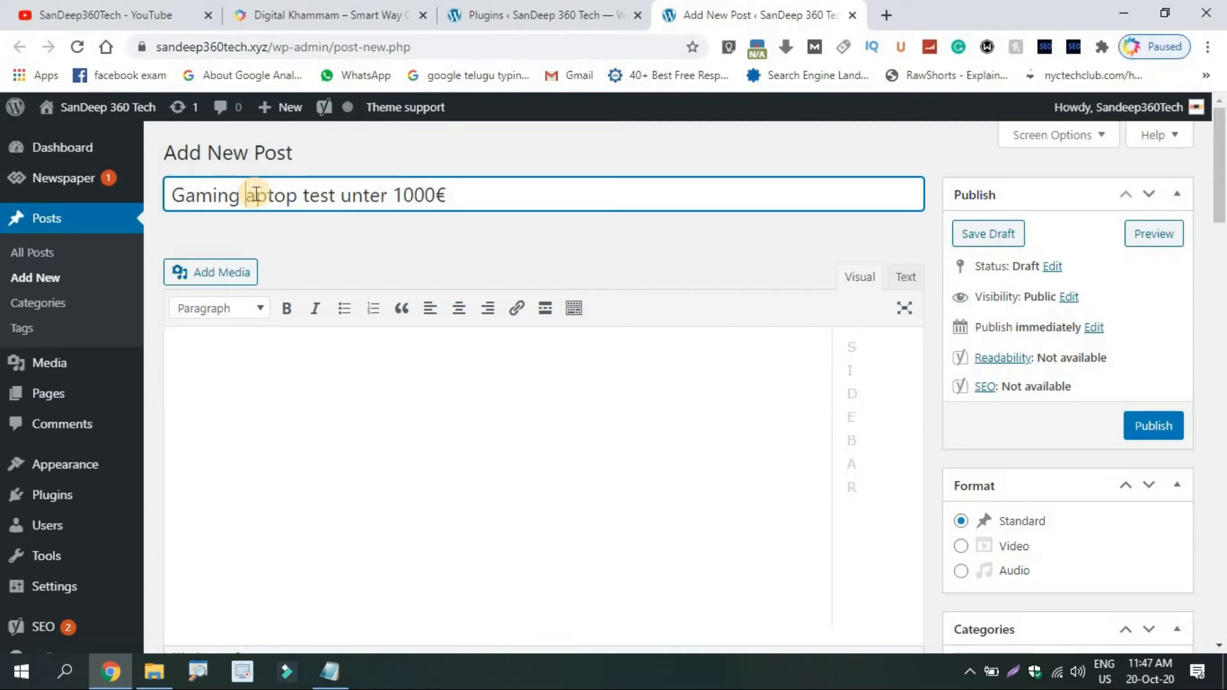
type("L")
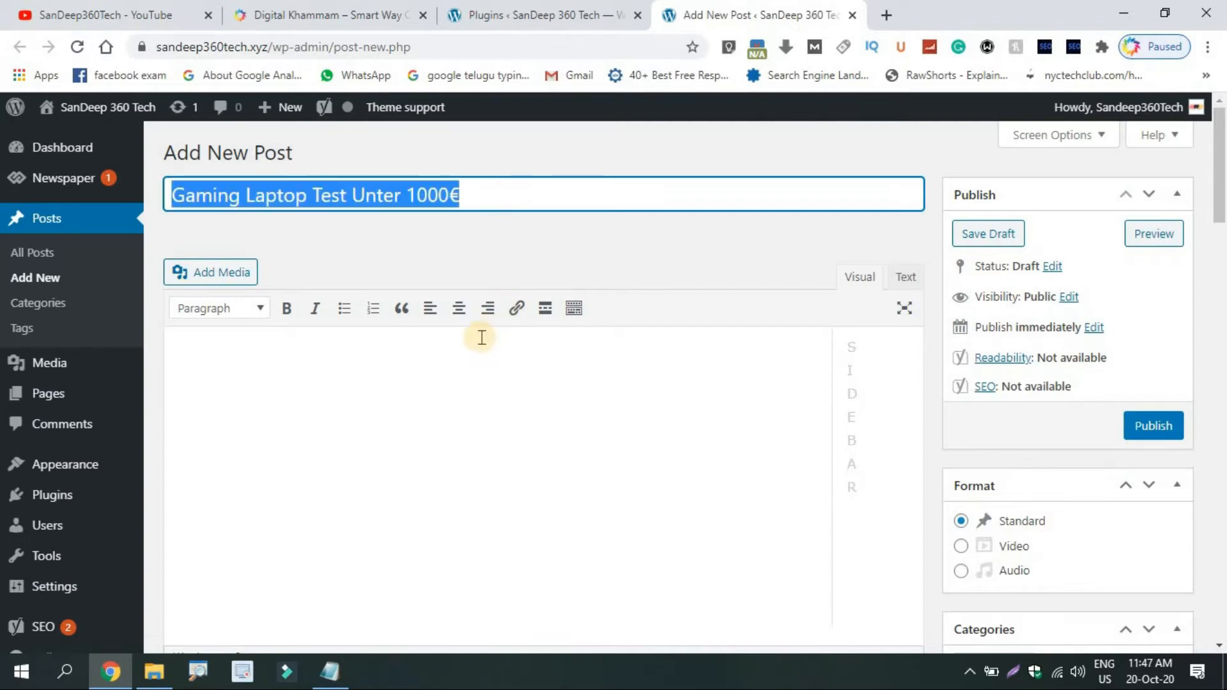
Step: Add "Gaming Laptop Test Unter 1000€" to the post body and format it as Heading 1
left_click(478, 345)
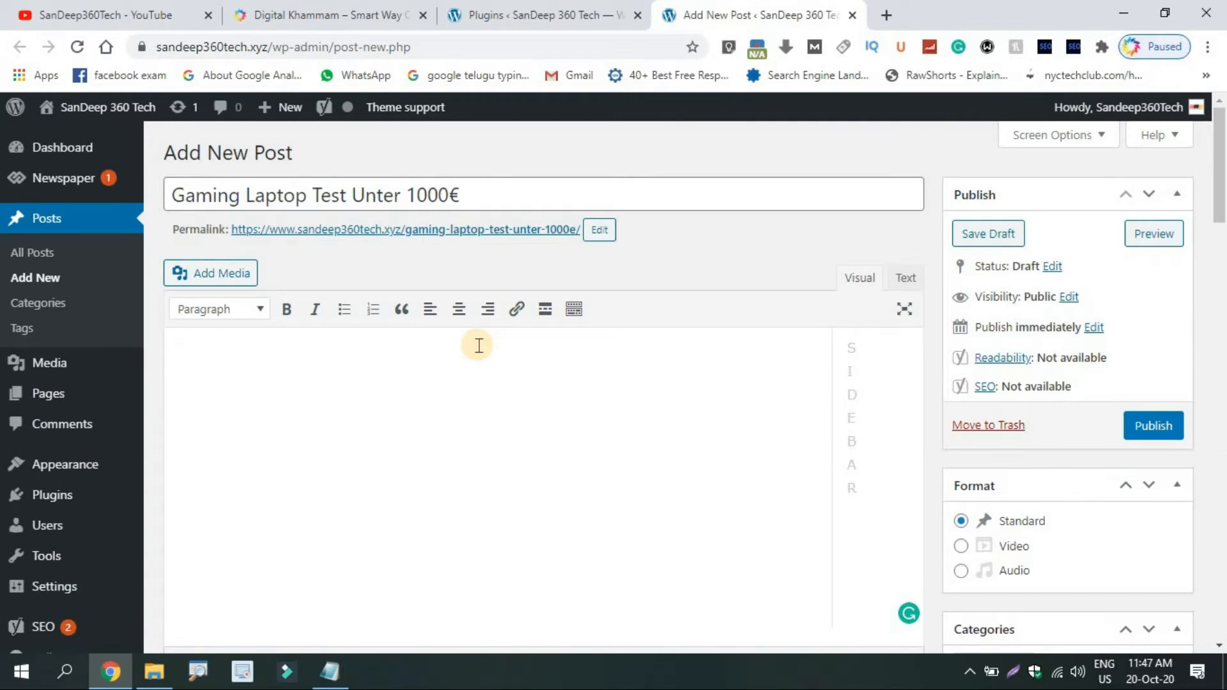
type("Gaming Laptop Test Unter 1000€")
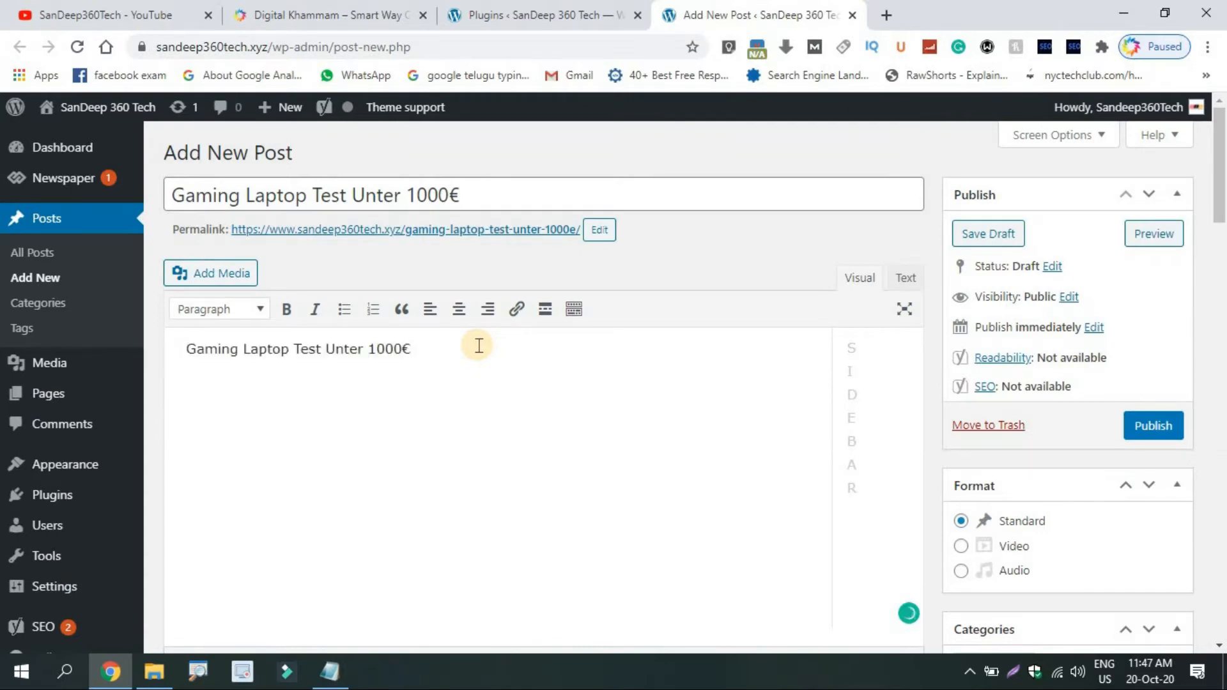
left_click_drag(481, 345, 183, 346)
key("ctrl+c")
left_click(191, 311)
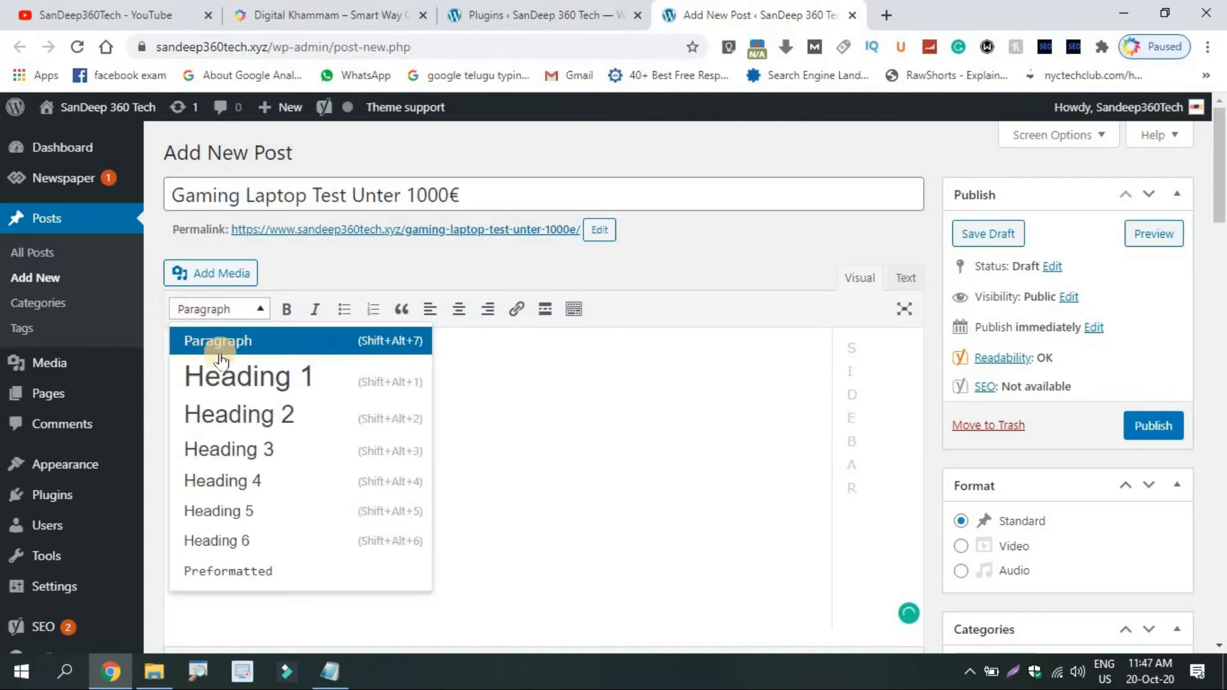
left_click(230, 375)
left_click(649, 382)
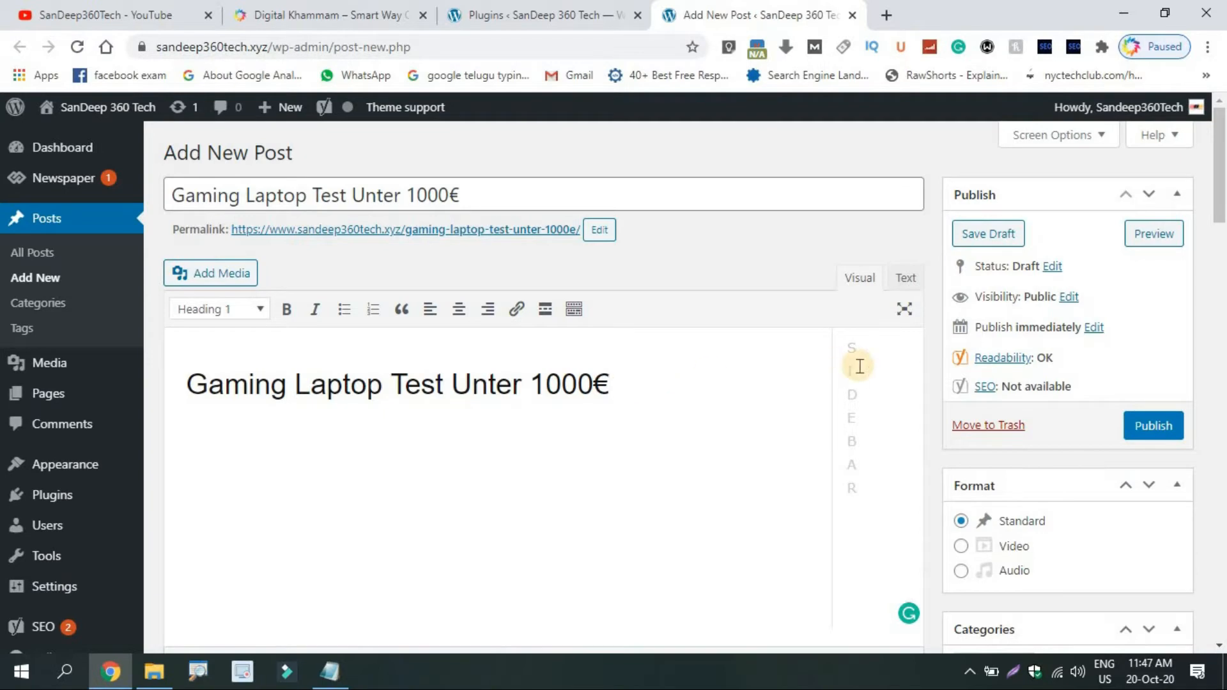
Step: Set the Yoast focus keyphrase to "Gaming Laptop Test Unter 1000€" and switch the Google preview to the desktop result
left_click_drag(1223, 157, 1199, 455)
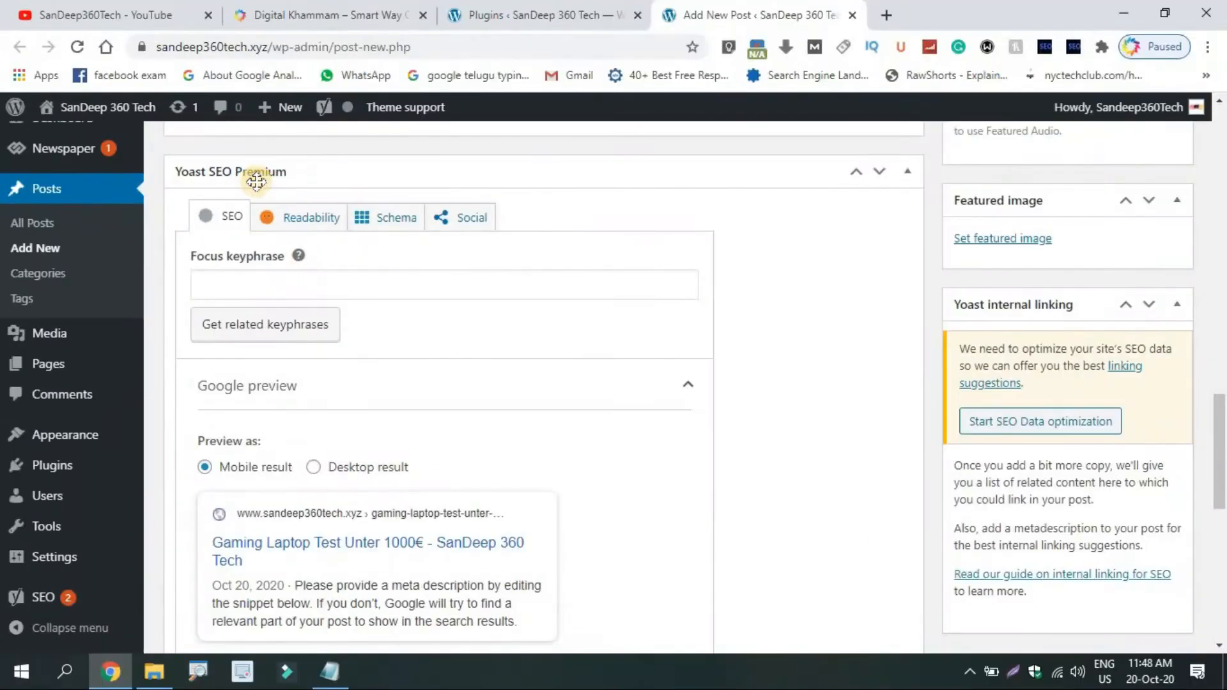
left_click(315, 283)
key("ctrl+v")
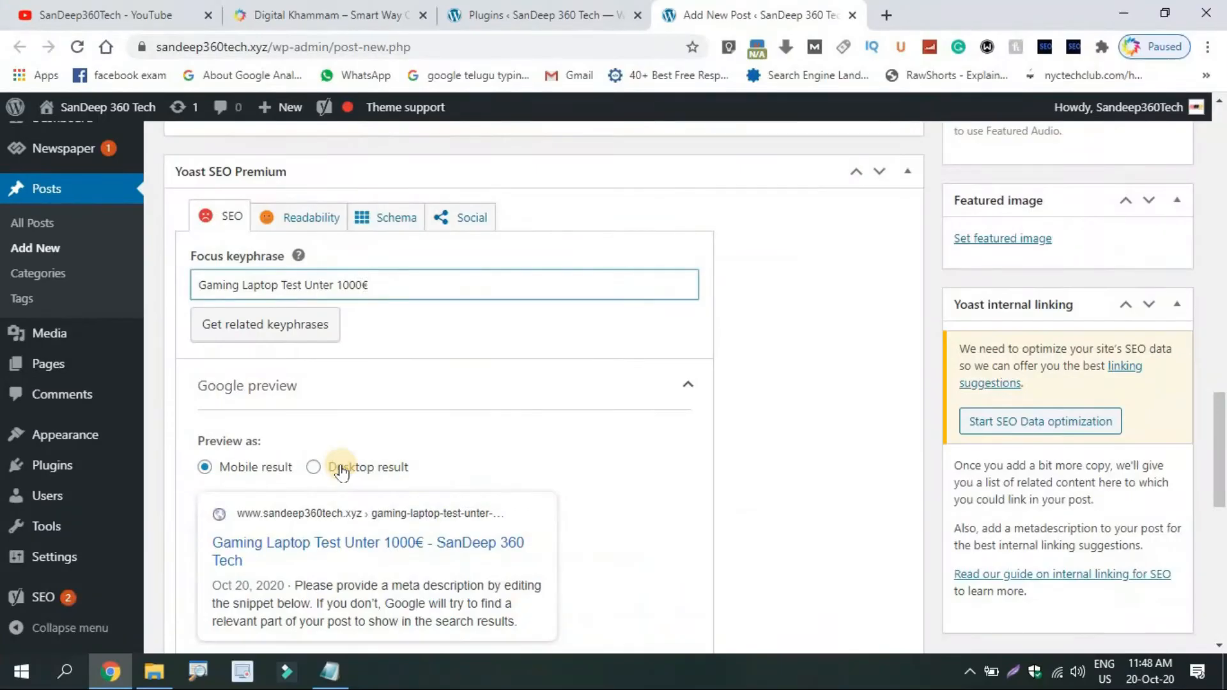
left_click(341, 472)
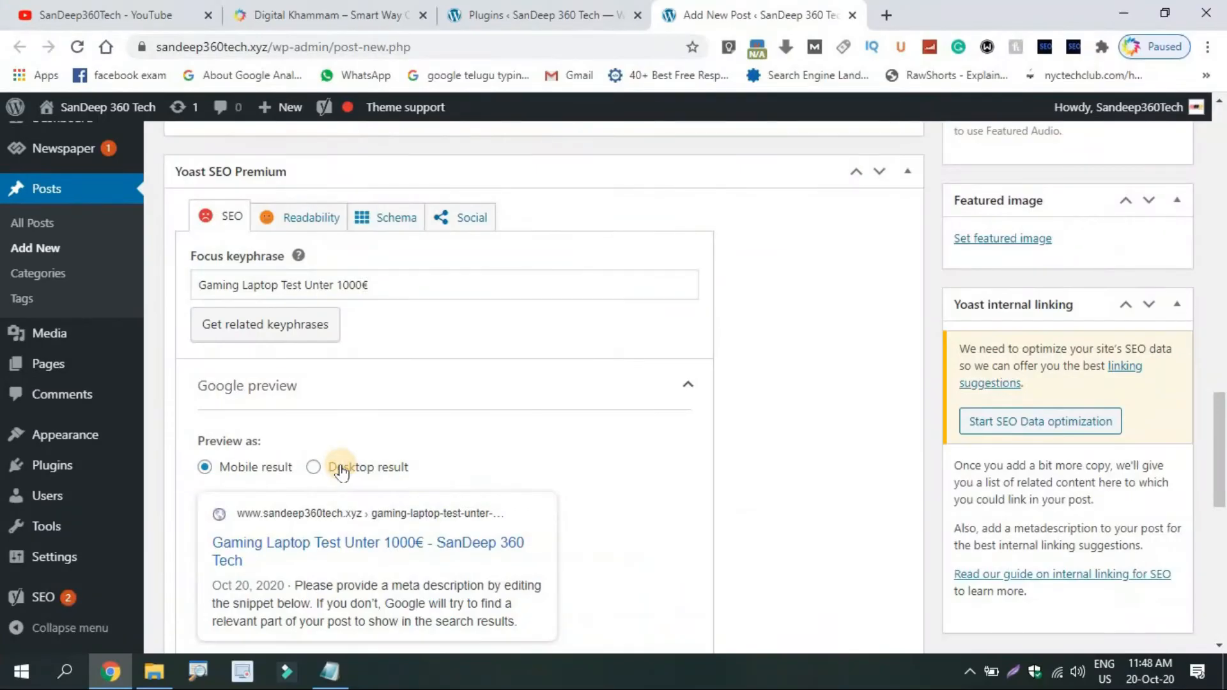
Step: Replace the slug in the Yoast snippet settings with "Gaming Laptop Test Unter 1000€"
scroll(279, 232, "down", 5)
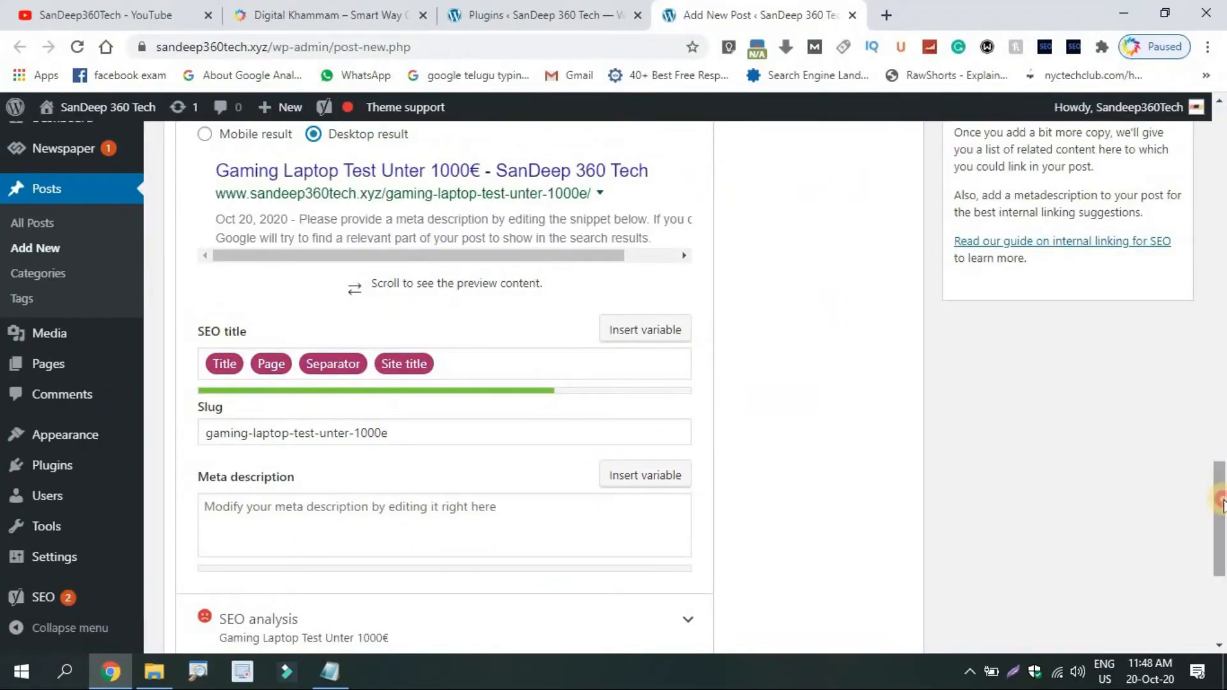
left_click_drag(1222, 504, 1222, 520)
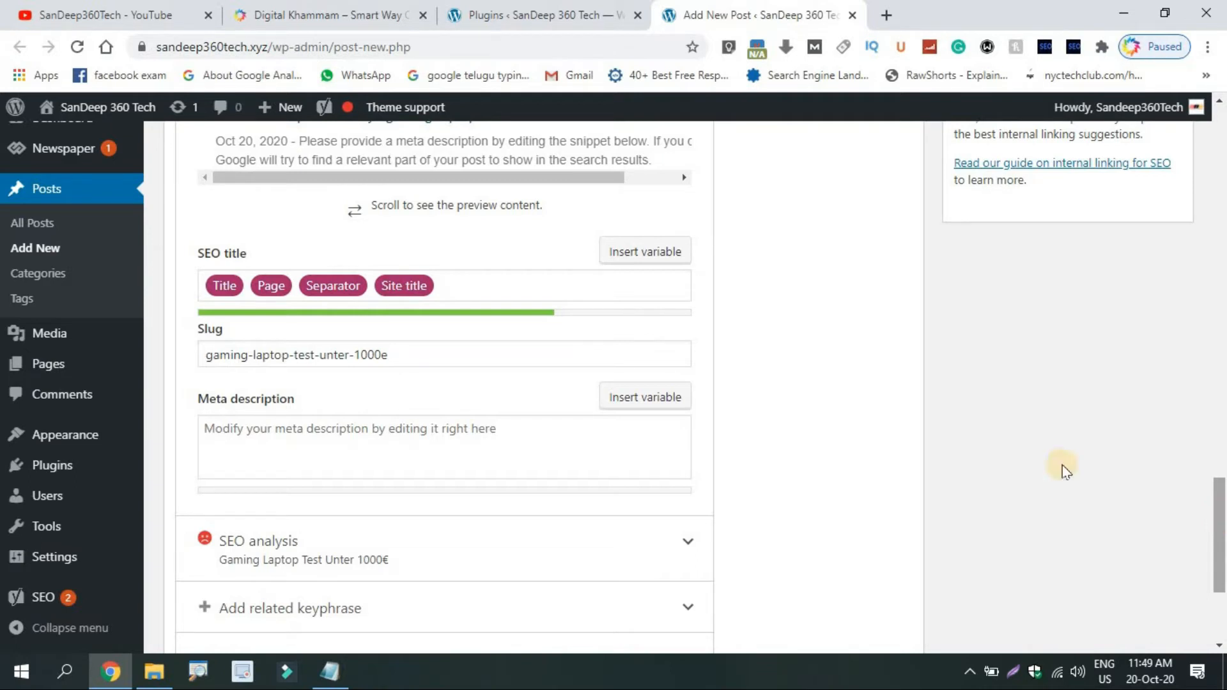
left_click(452, 355)
key("ctrl+a")
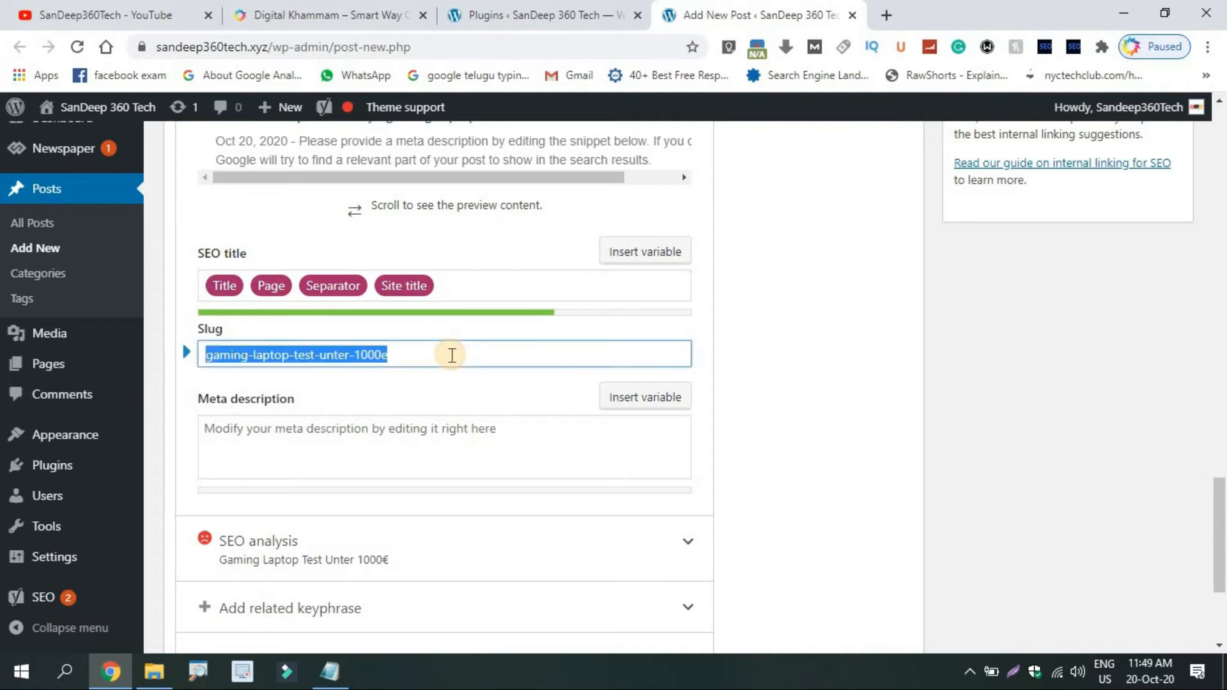
type("Gaming Laptop Test Unter 1000€")
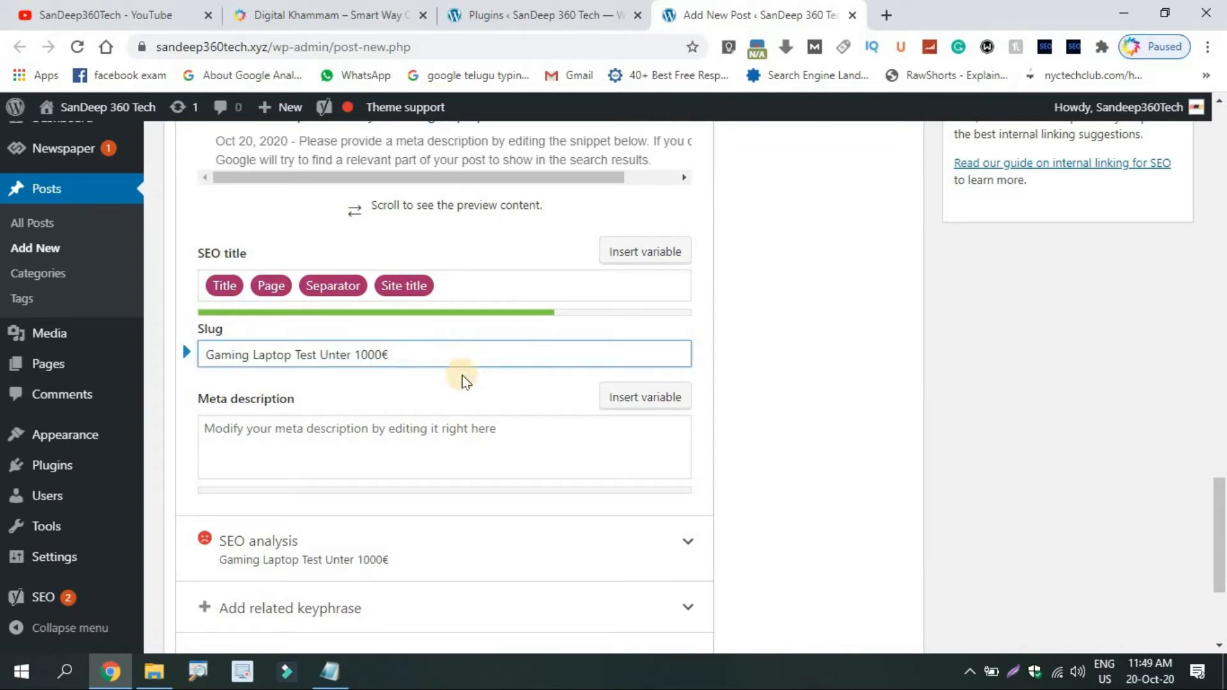
Step: Start the meta description with "Gaming Laptop Test Unter 1000€,"
left_click(489, 436)
type("Gaming Laptop Test Unter 1000€")
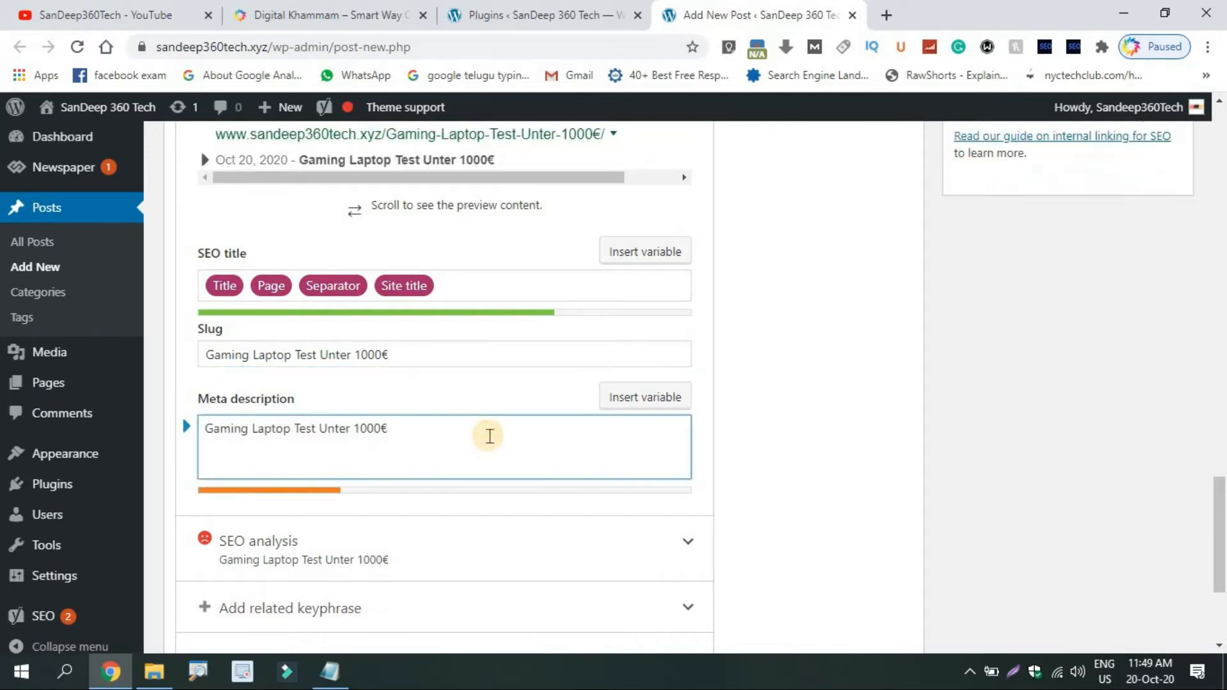
type(",")
Step: Check the related keywords in keywords.txt in Notepad, return to Chrome and append "buy best msi gaming laptop under 1000$" to the meta description
mouse_move(330, 671)
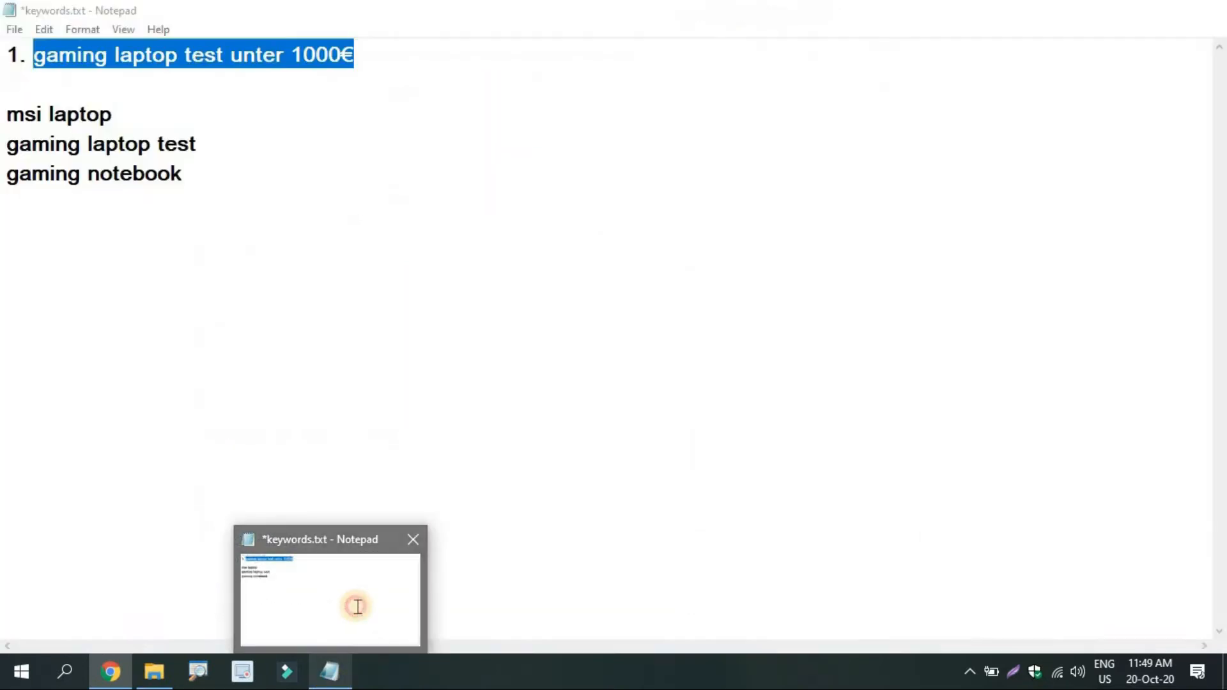
left_click(357, 606)
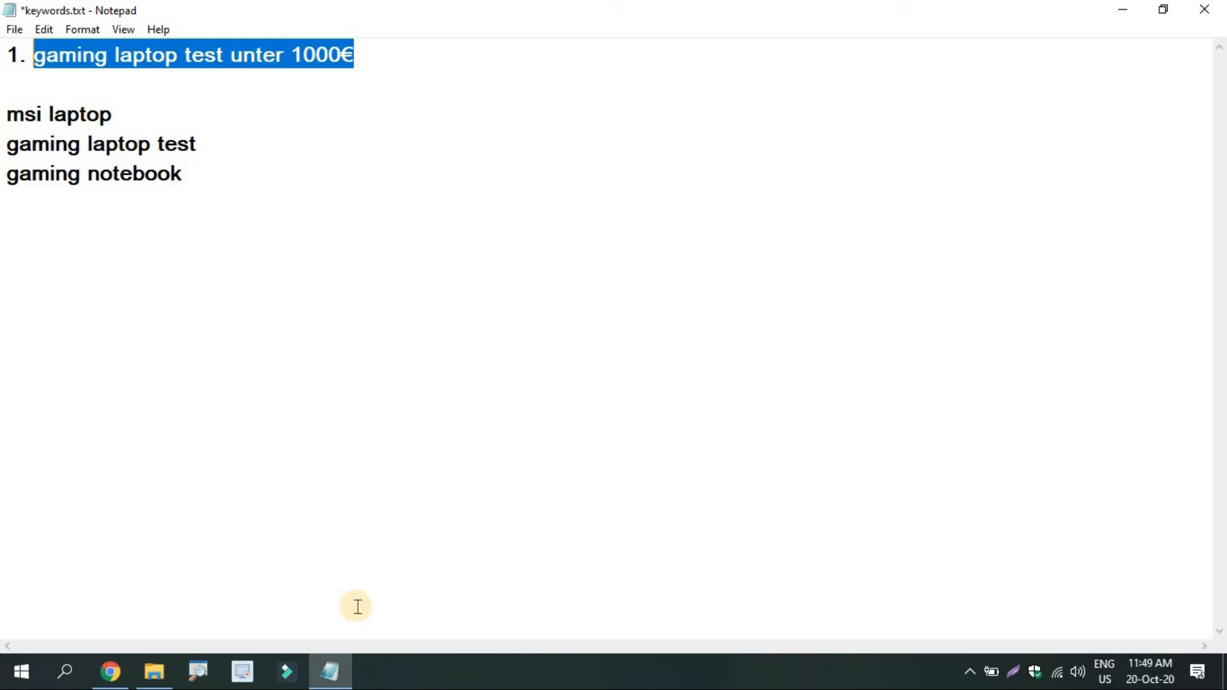
left_click(111, 671)
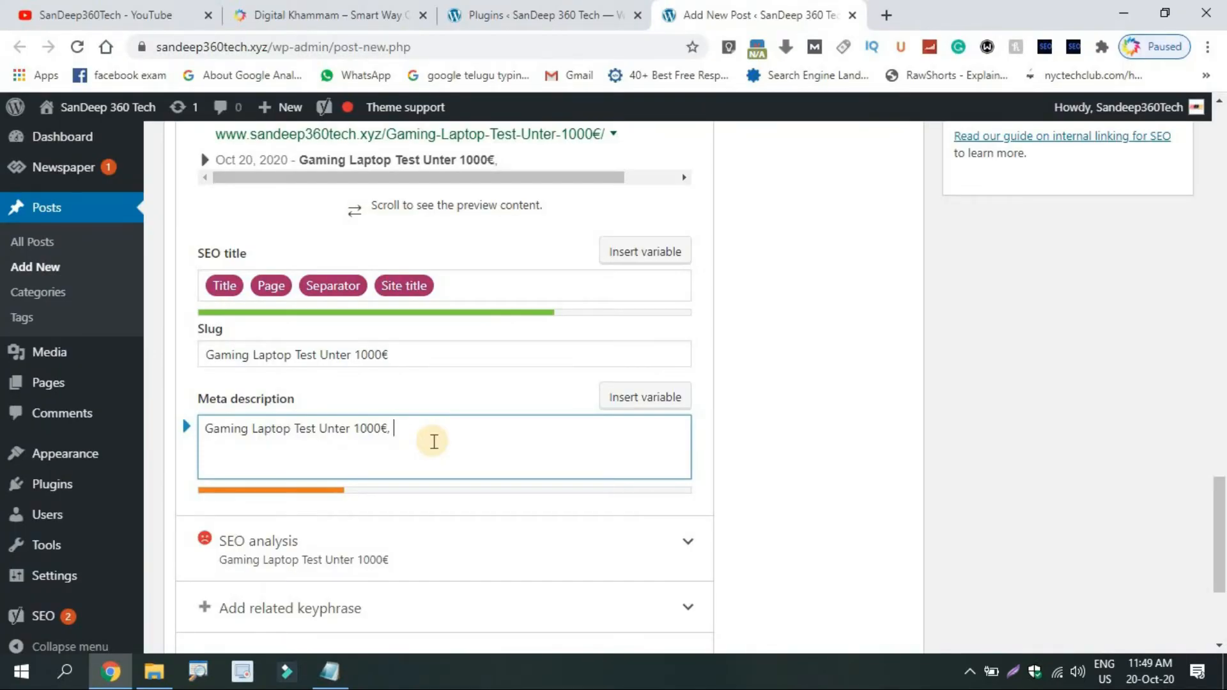
type("bes")
key("BackSpace")
key("BackSpace")
type("uy best msi")
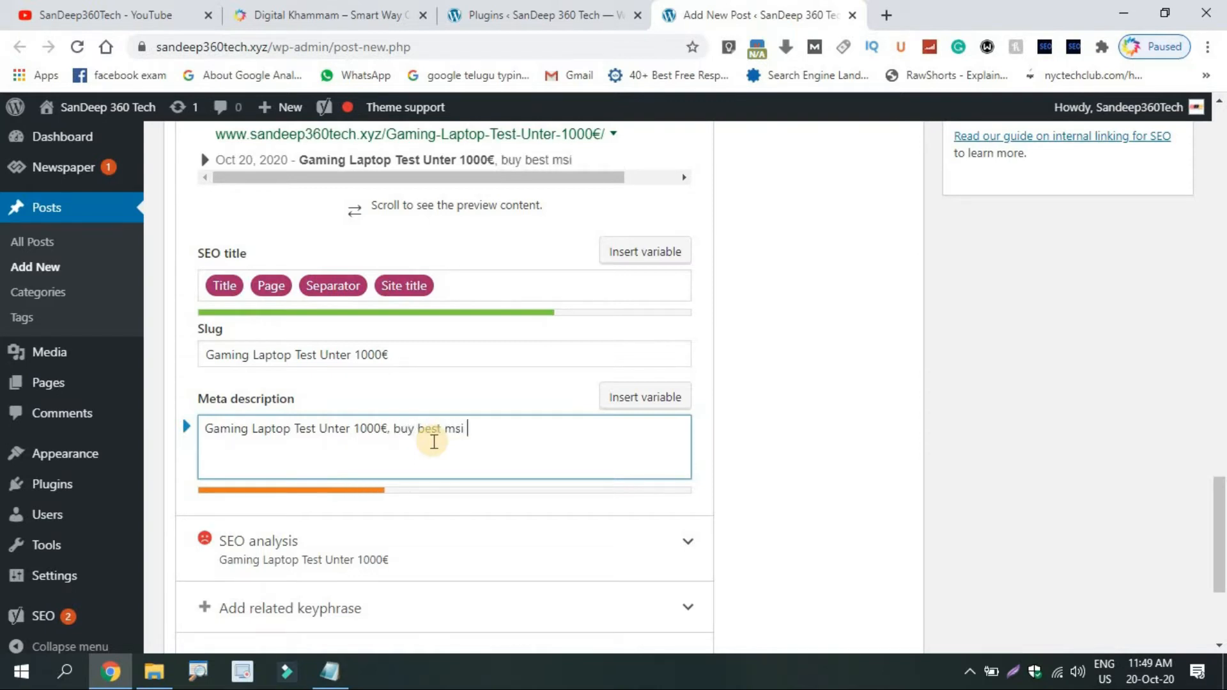
type(" gaming laptop ")
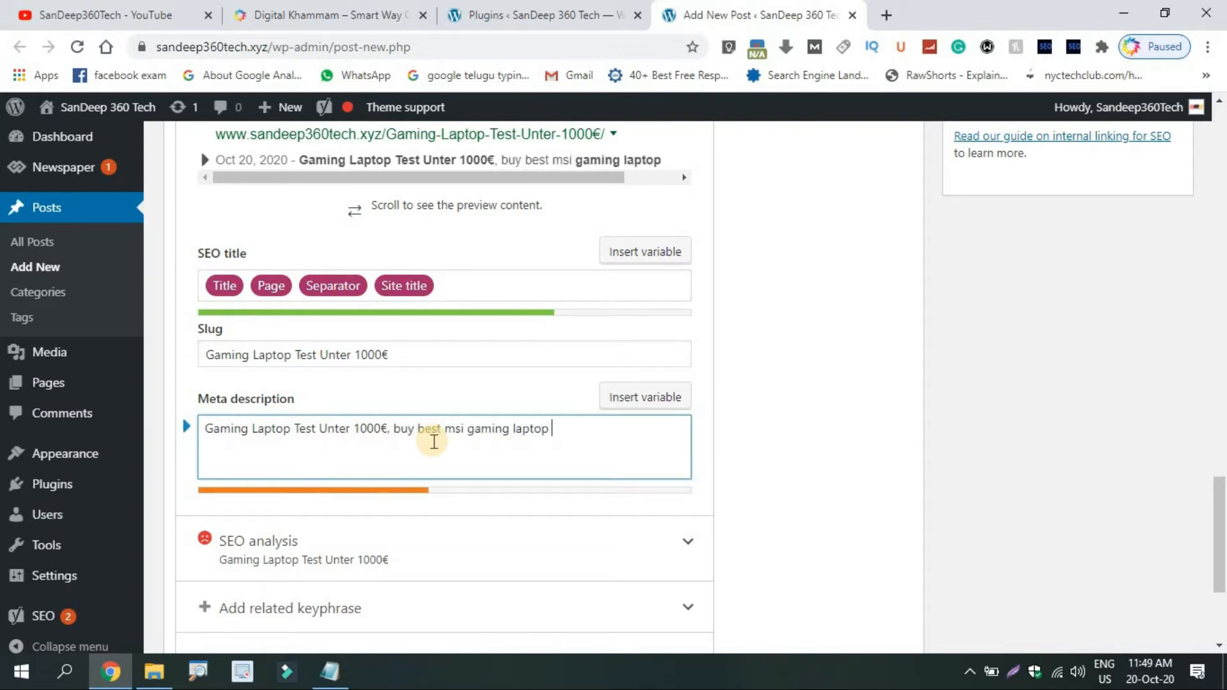
type("under 1000$")
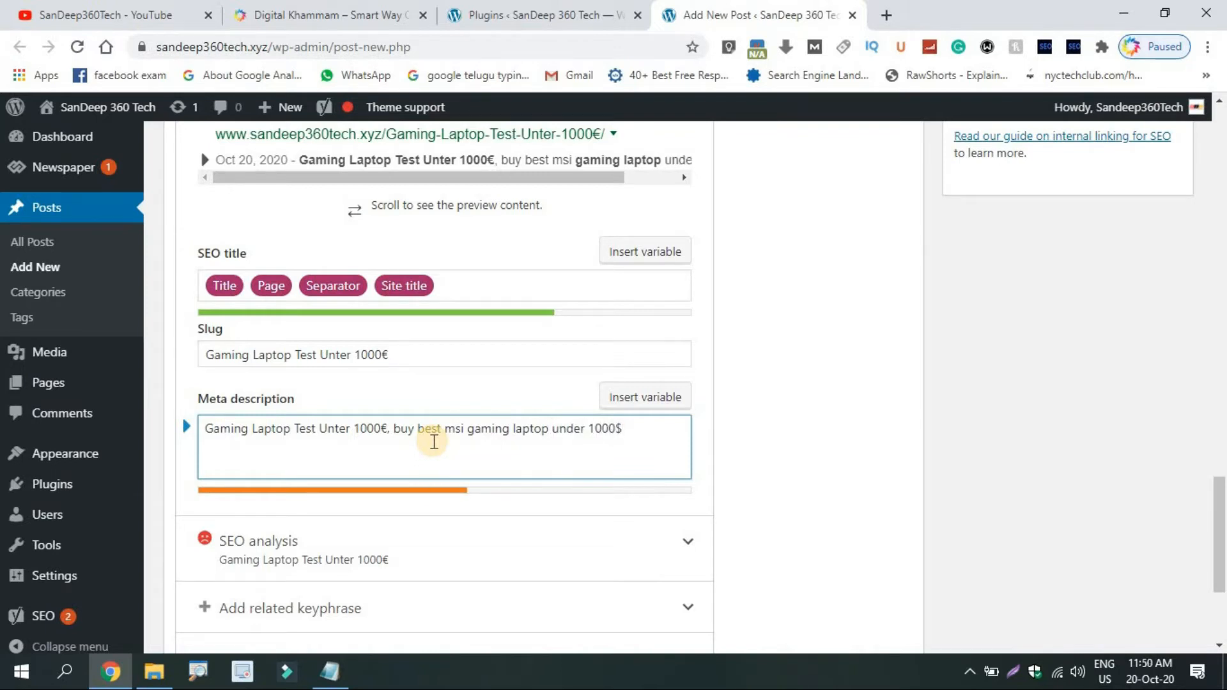
Step: Replace the dollar sign in the meta description with € and append ", in this article we are slected top 10 gaming laptops best in price."
left_click(383, 355)
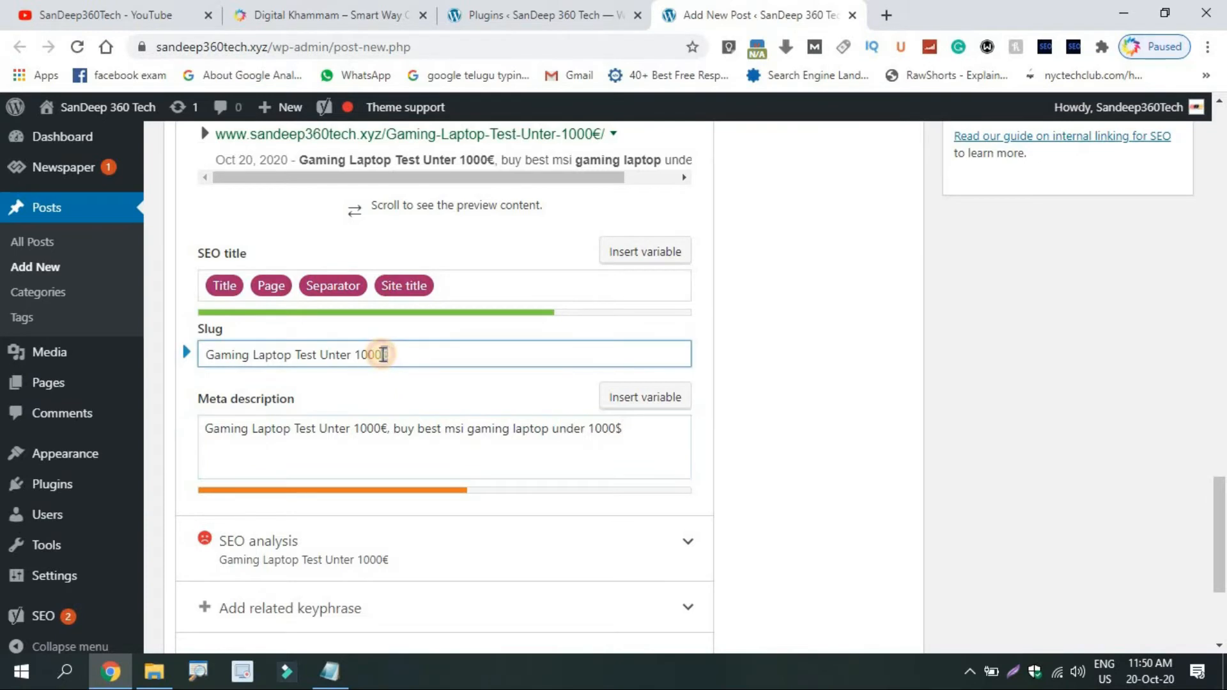
left_click(630, 434)
key("BackSpace")
type("€")
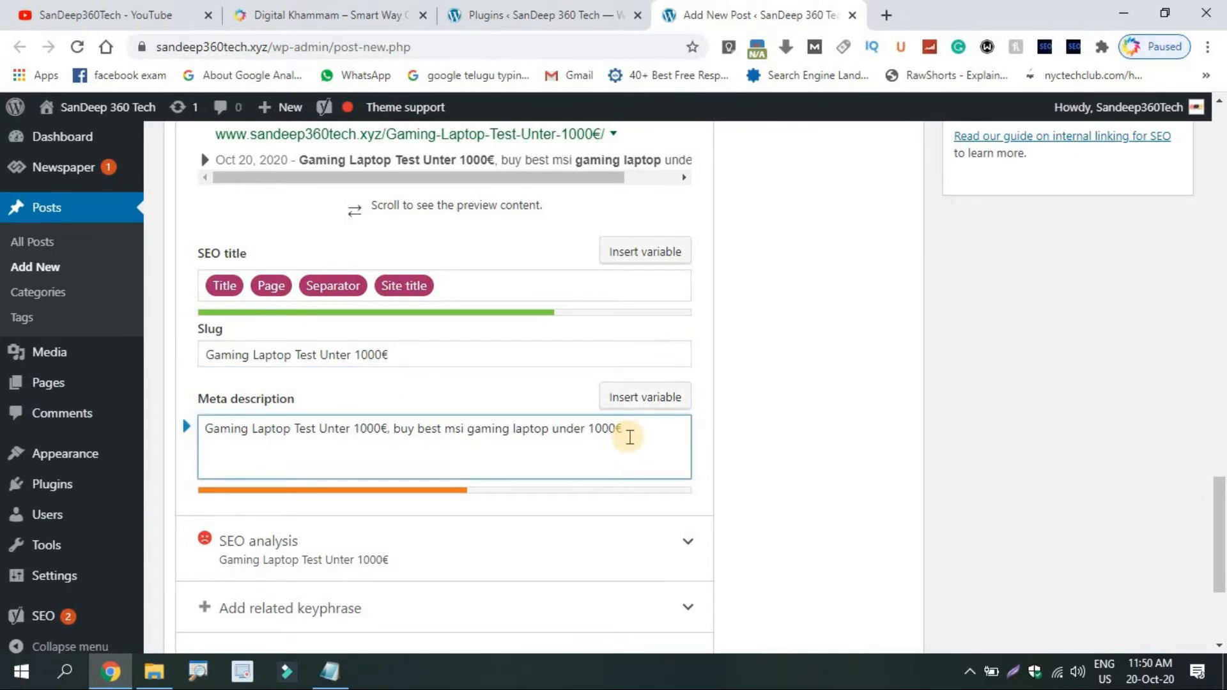
type(",")
type("in this article we are slected top 10 gaming laptops best in price.")
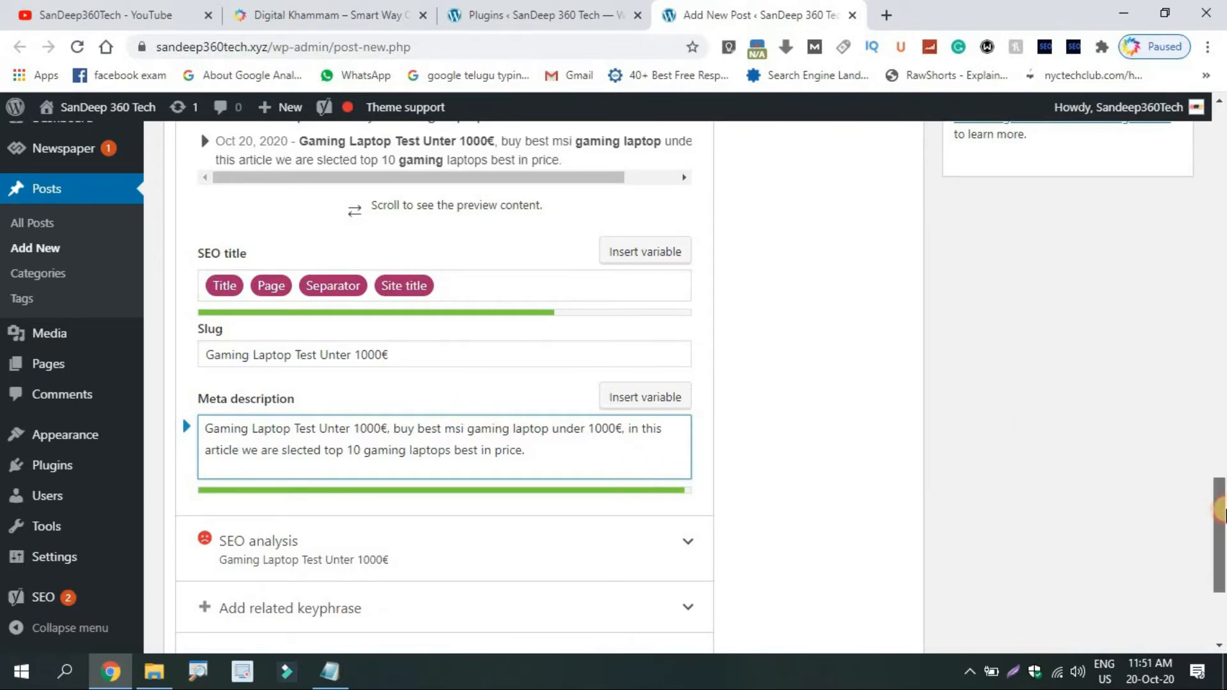
Step: Replace the Site title variable in the SEO title with the text "Gaming laptop"
left_click_drag(1221, 515, 1221, 471)
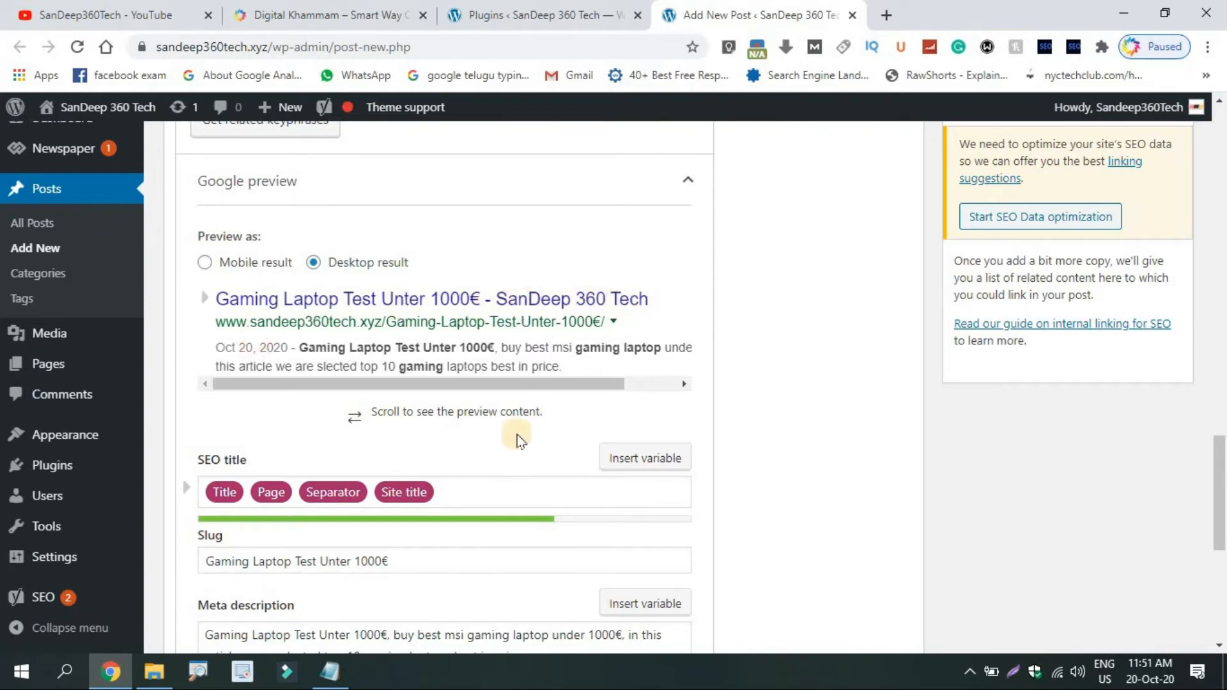
left_click(469, 497)
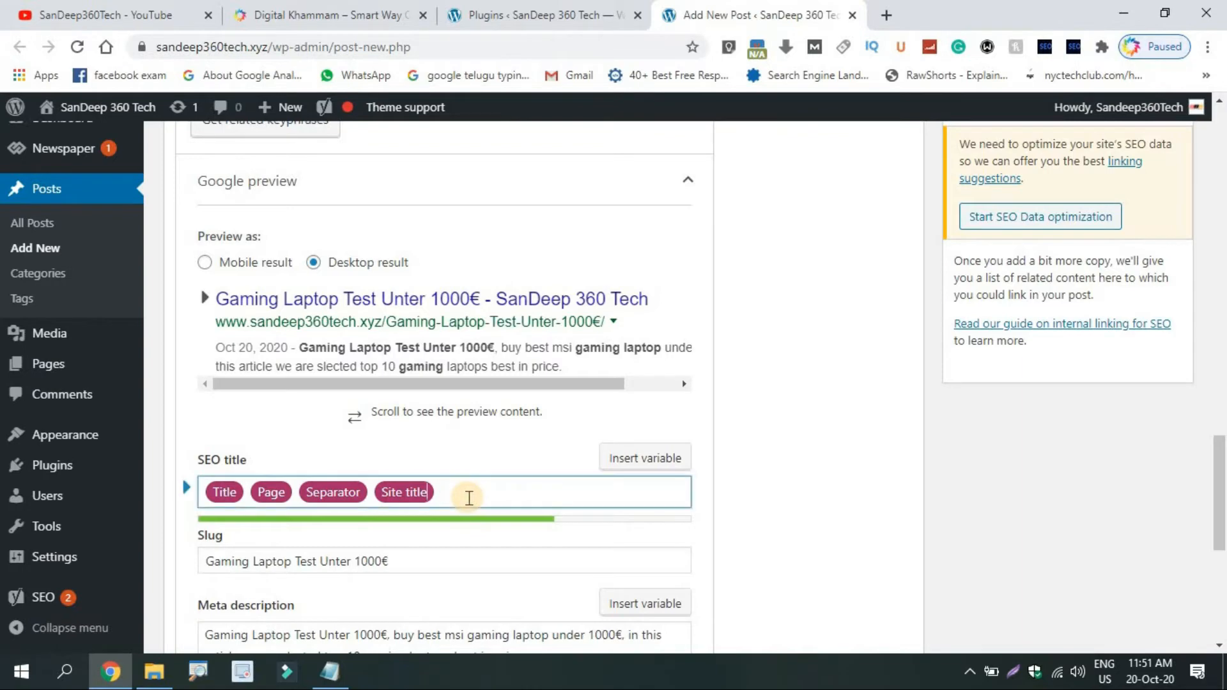
key("BackSpace")
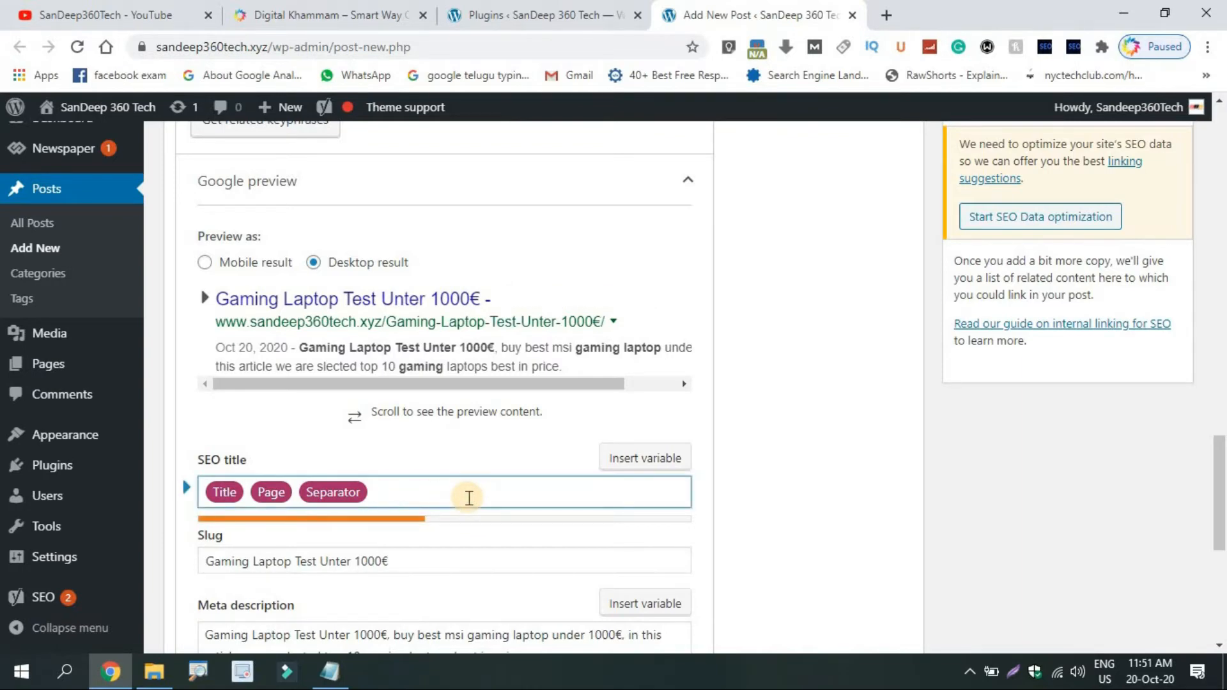
type("Gaming")
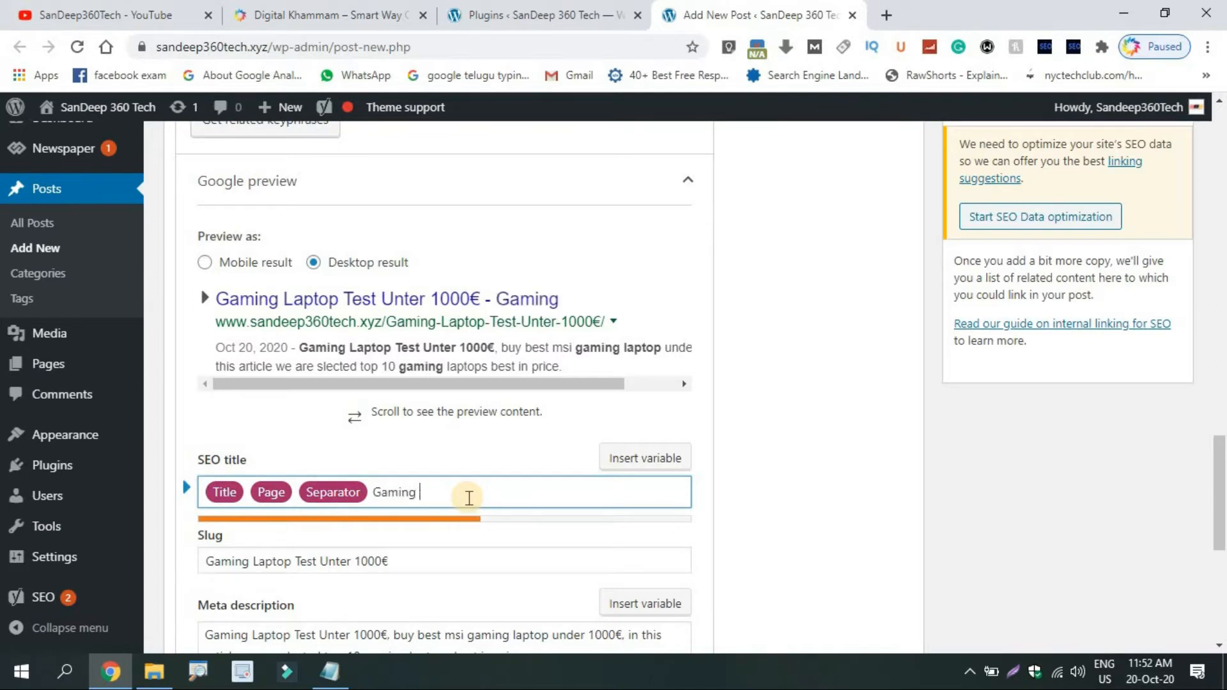
type(" laptop")
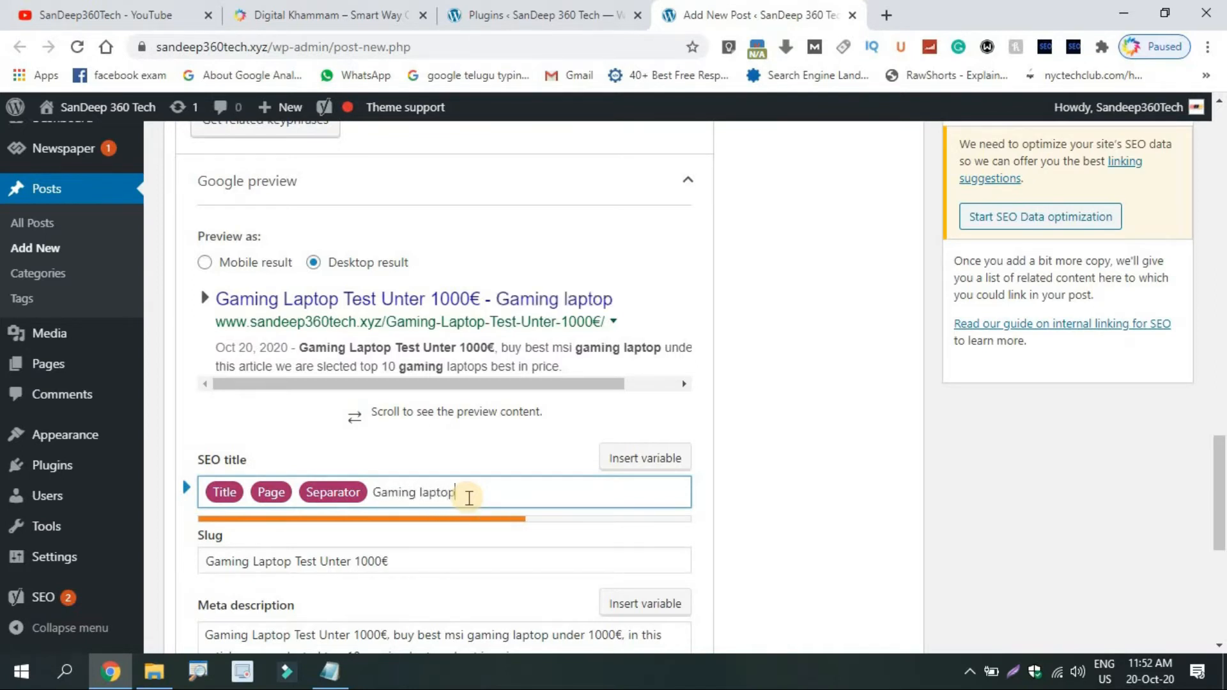
Step: Capitalize "Laptop" in the SEO title and insert "Best" before it so the text reads "Best Gaming Laptop"
key("ctrl+Left")
key("Delete")
type("L")
key("Left")
key("Left")
key("Left")
key("Left")
key("Left")
key("Left")
key("Left")
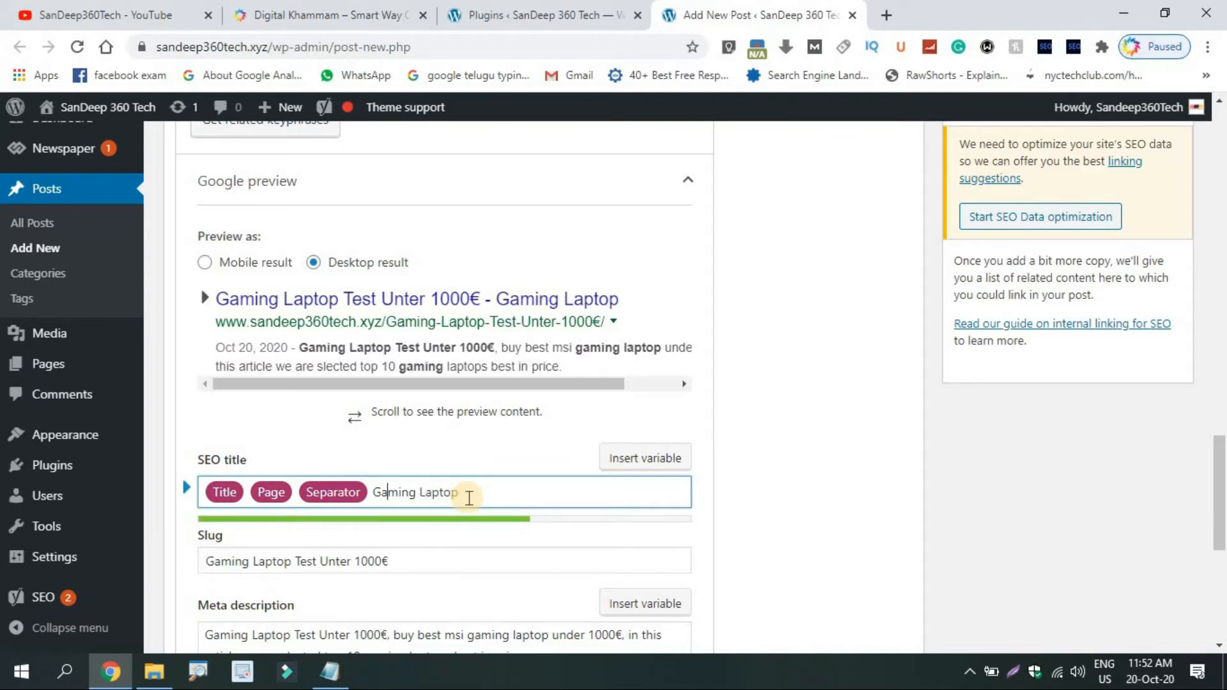
type("Best")
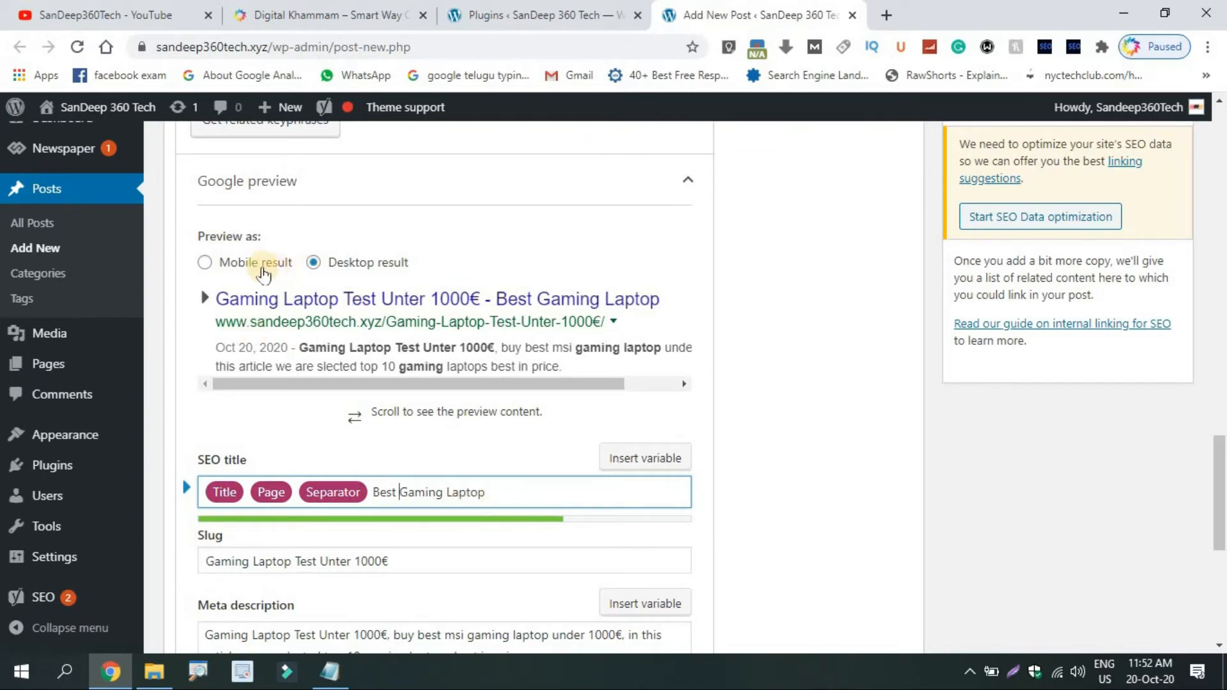
Step: Switch the Google preview to the mobile result and expand the SEO analysis to review its problems, improvements and good results
left_click(259, 262)
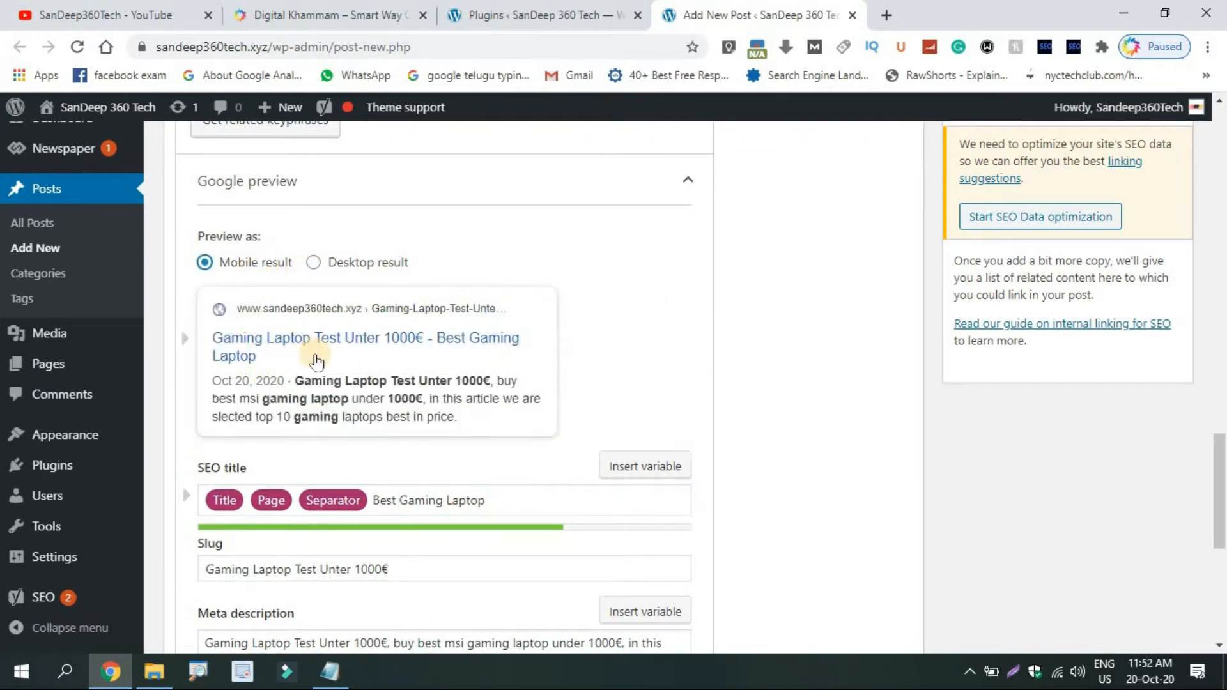
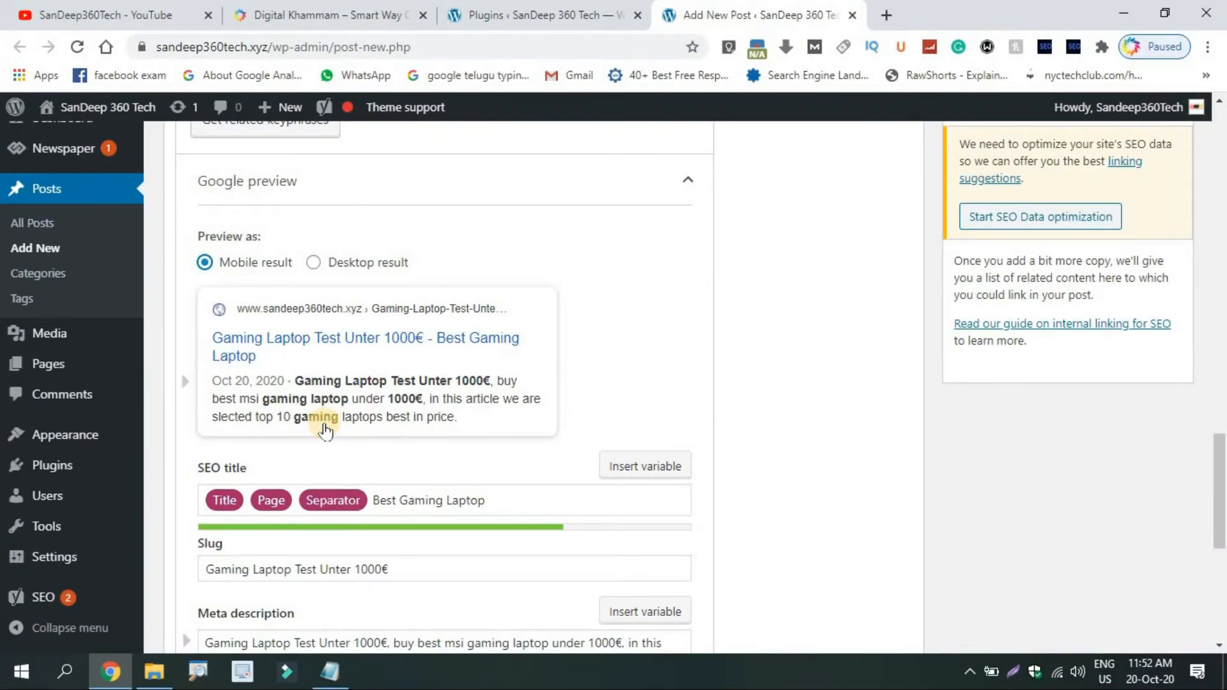
scroll(906, 457, "down", 4)
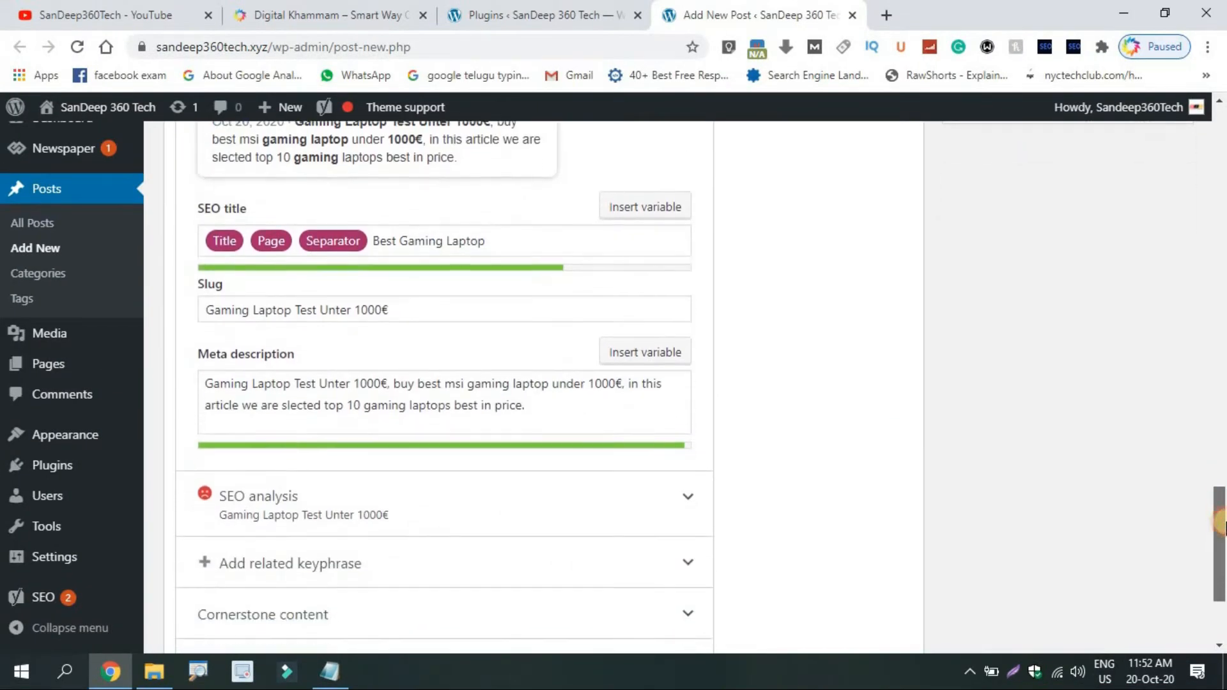
left_click_drag(1221, 521, 1221, 553)
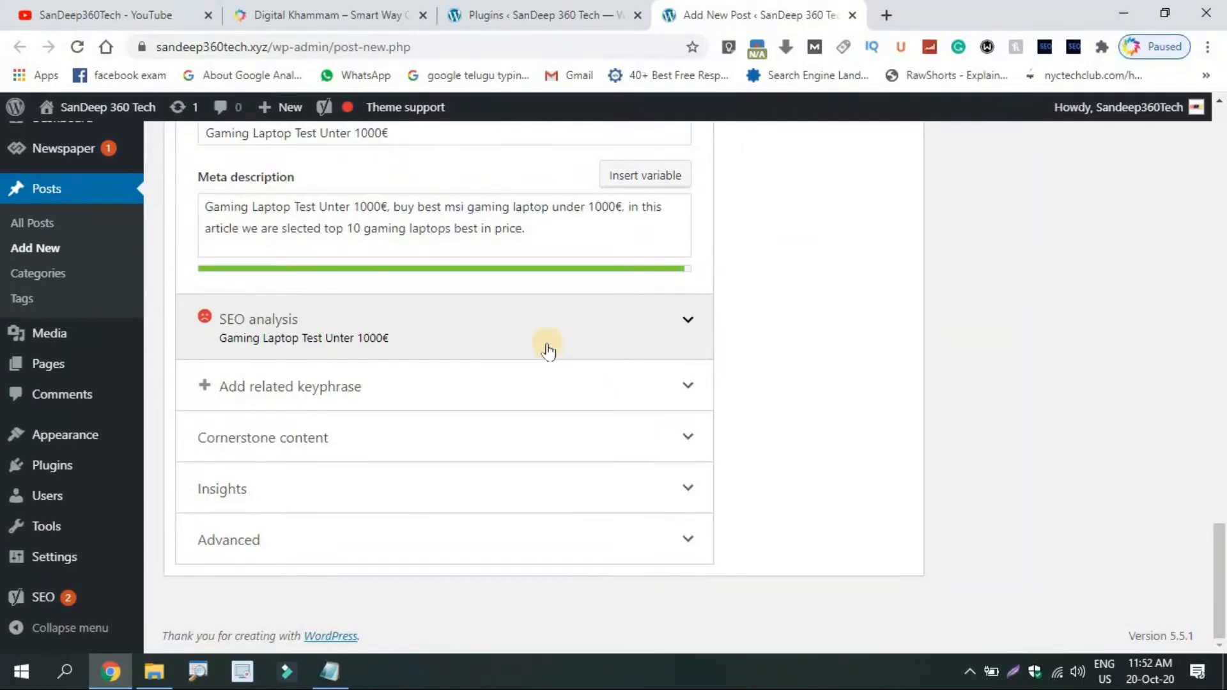
left_click(547, 348)
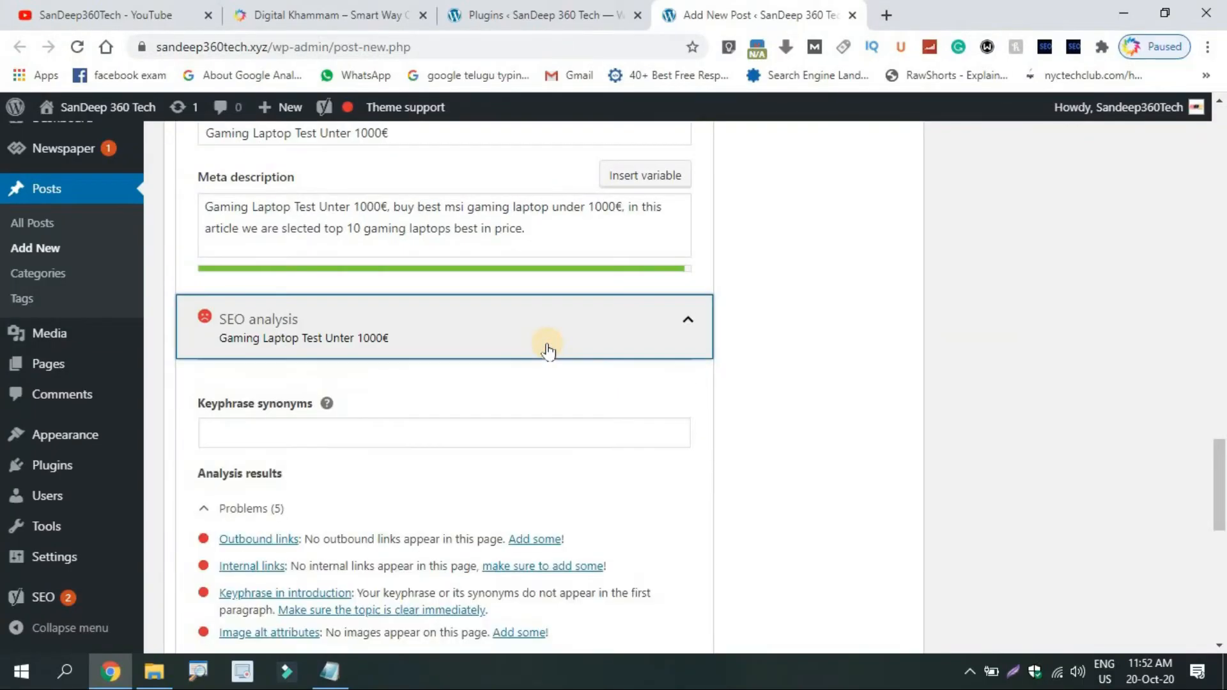
scroll(1220, 489, "down", 5)
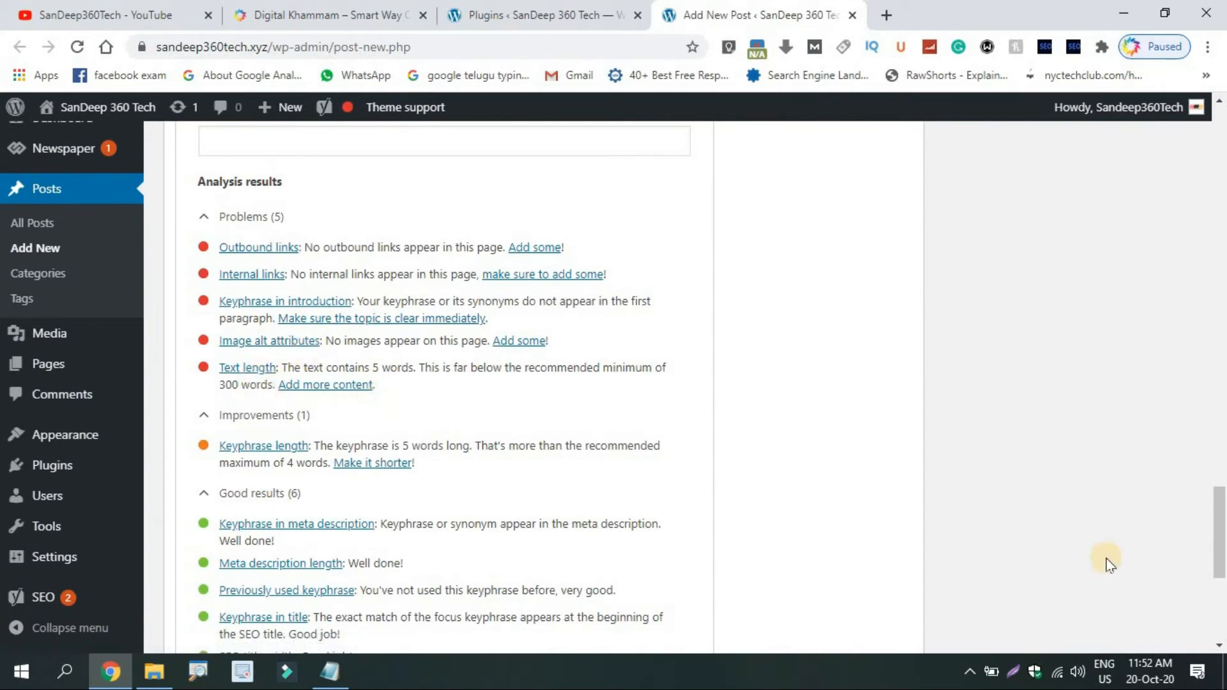
left_click_drag(1222, 534, 1222, 611)
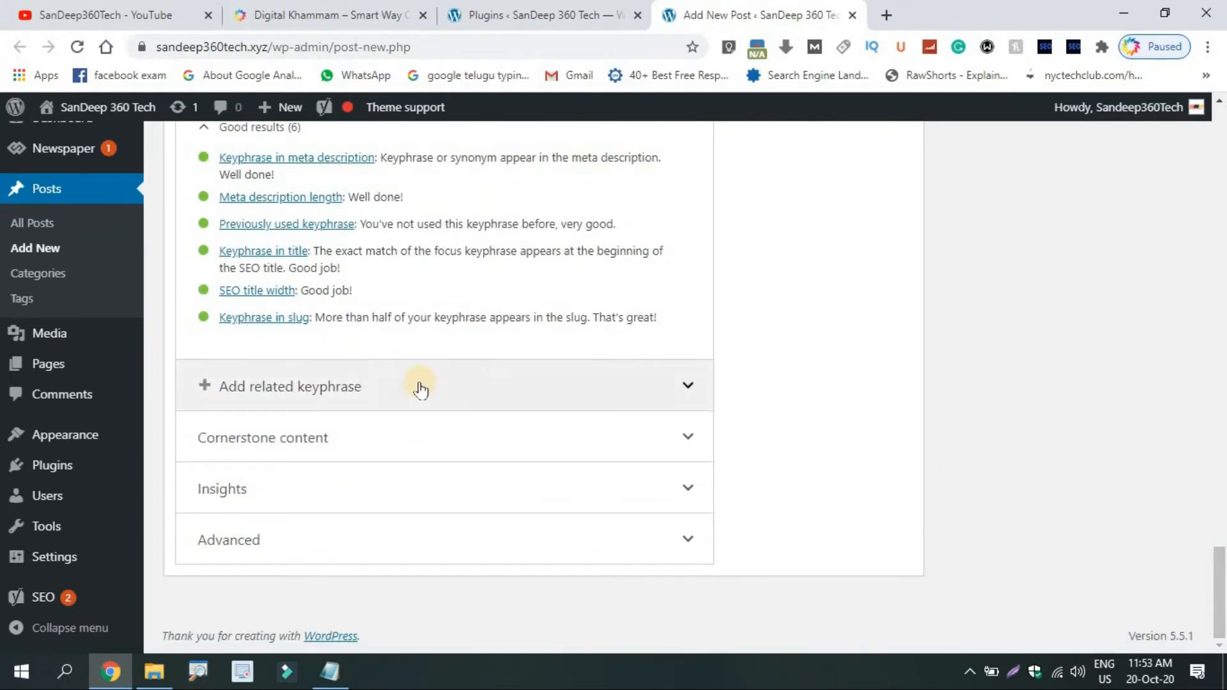
Step: Add "msi laptop" from the Notepad keyword list as a related keyphrase for the post and collapse its section
left_click(487, 397)
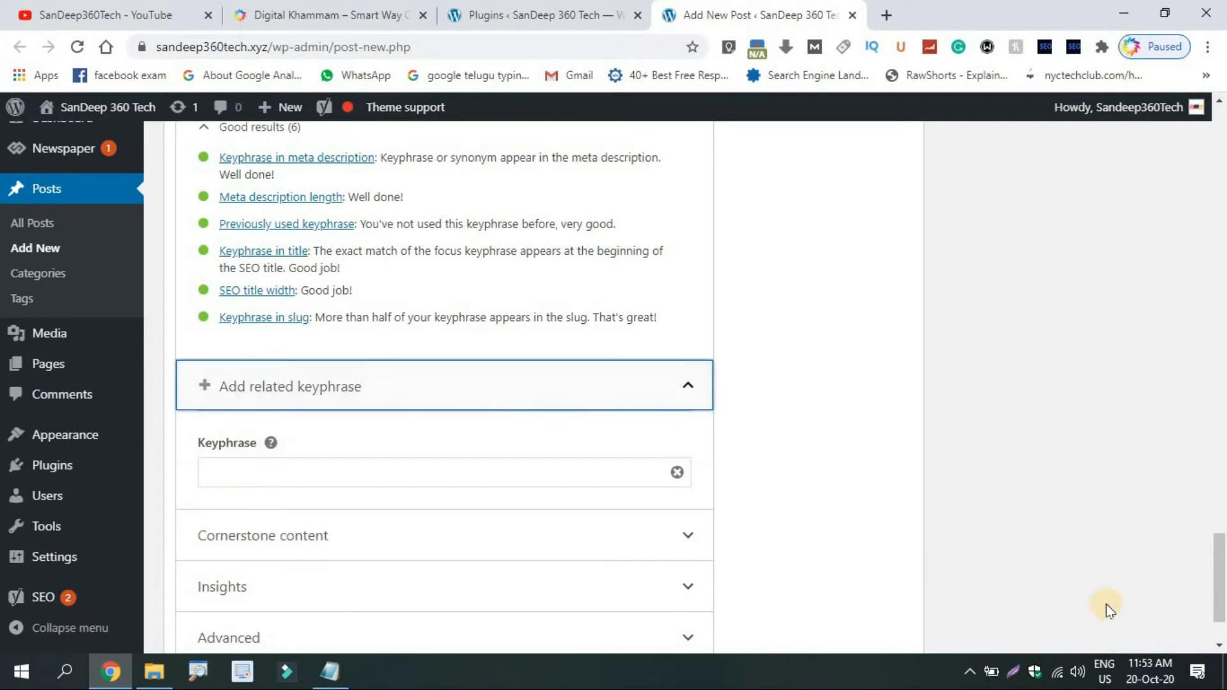
left_click_drag(1222, 613, 1222, 623)
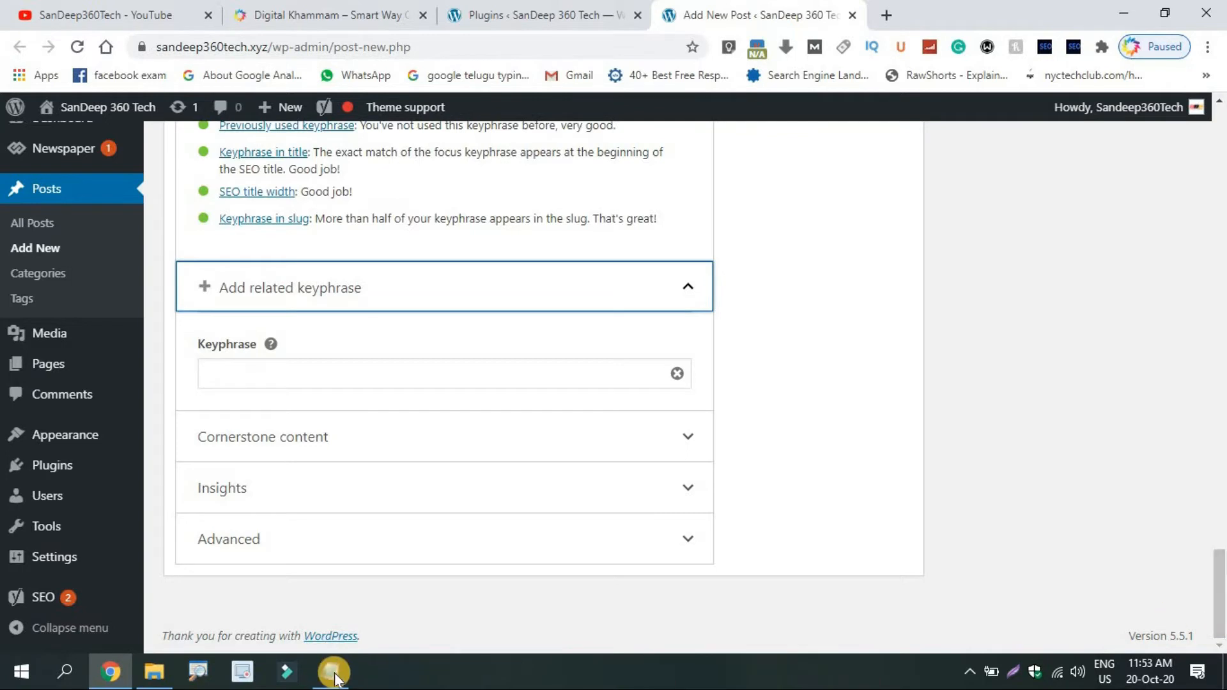
mouse_move(328, 668)
left_click(346, 599)
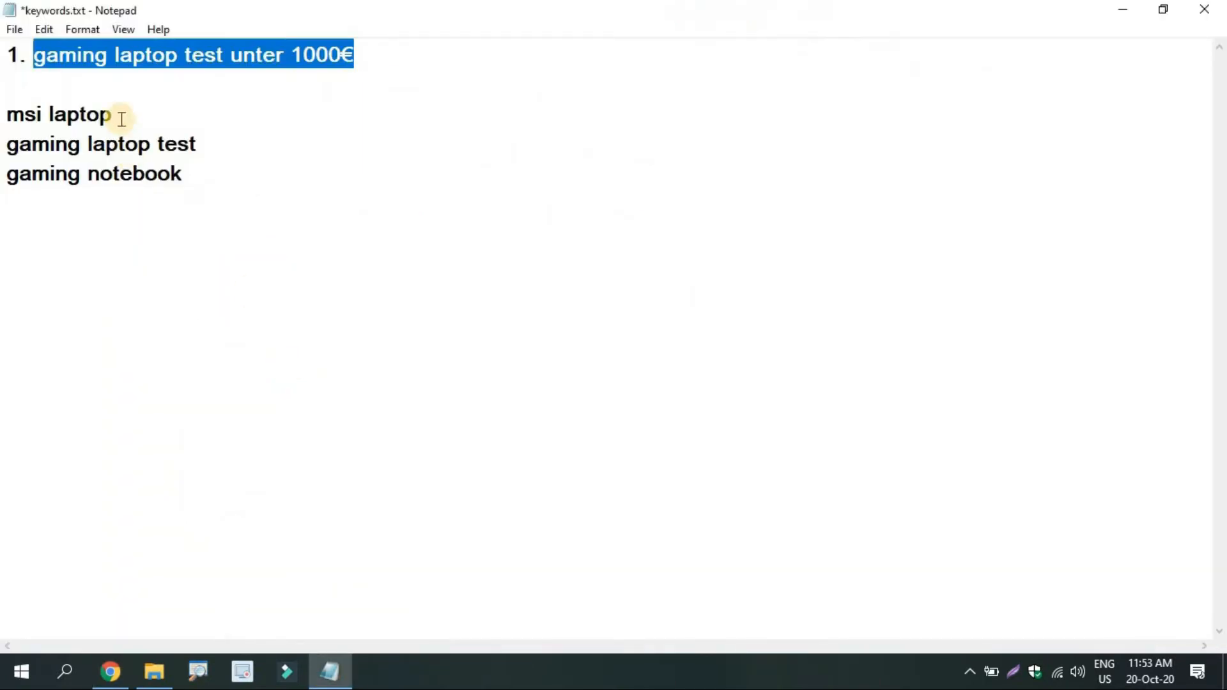
left_click(99, 114)
left_click_drag(109, 114, 5, 114)
key("ctrl+c")
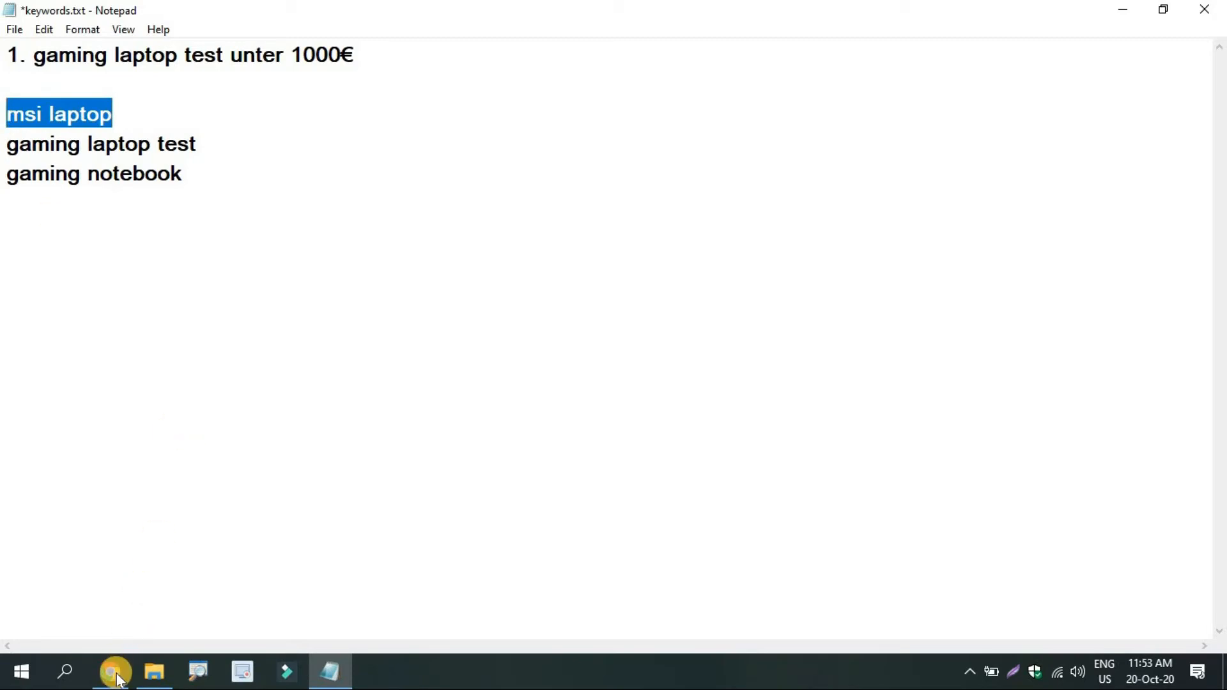
mouse_move(110, 669)
left_click(118, 603)
left_click(296, 377)
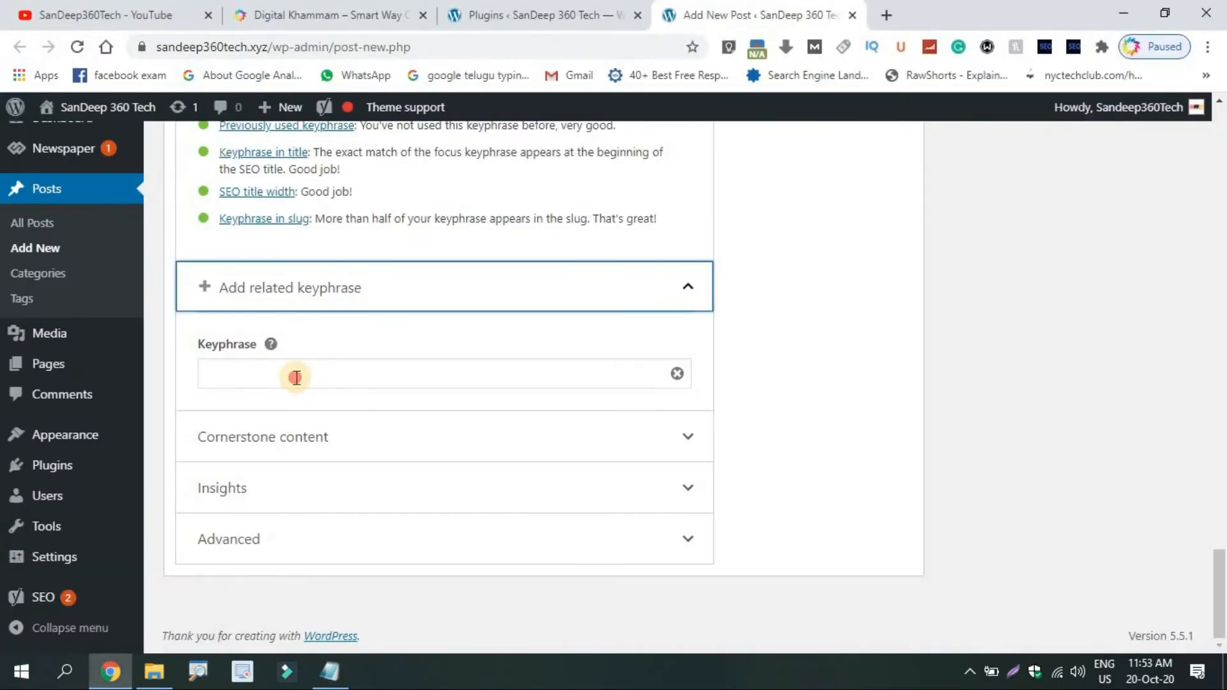
key("ctrl+v")
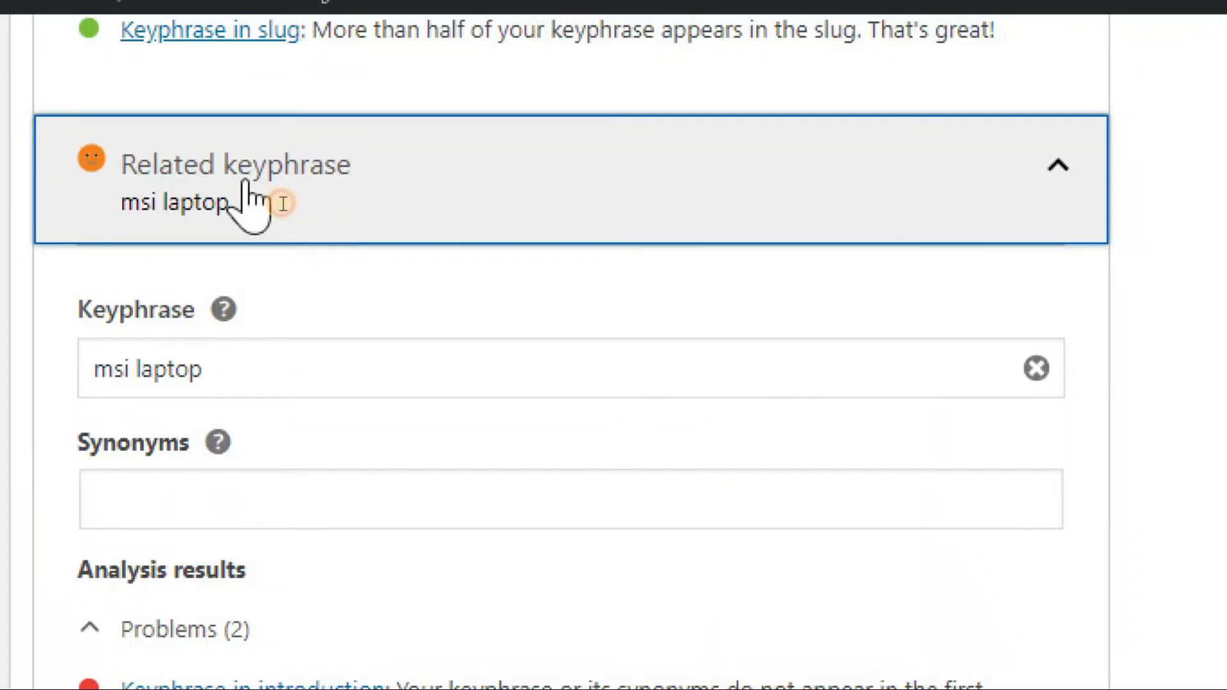
left_click(246, 187)
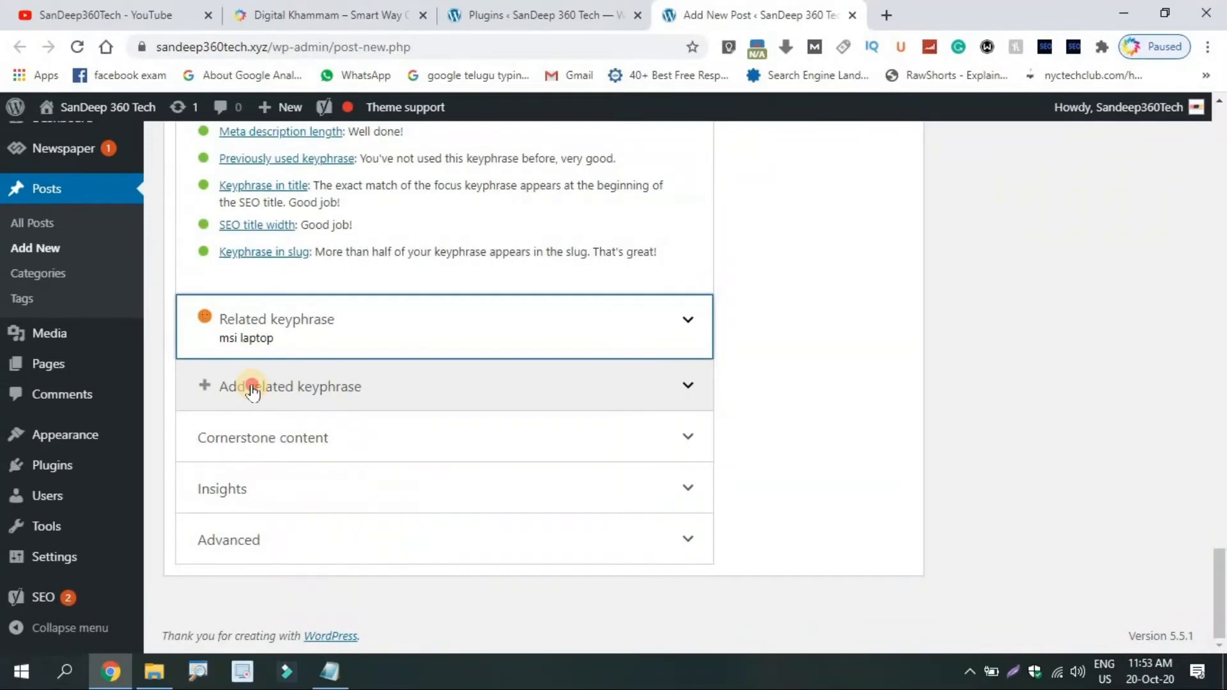
Step: Add "gaming laptop test" from the Notepad keyword list as a second related keyphrase and collapse its section
left_click(255, 393)
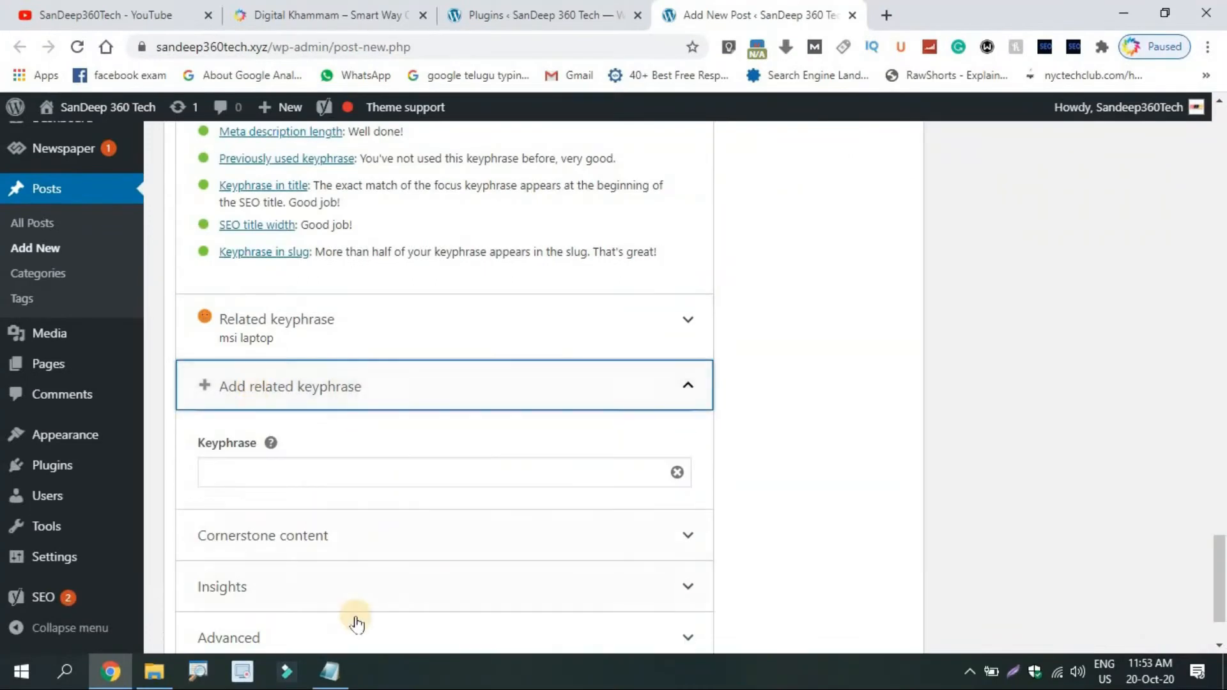
left_click(329, 671)
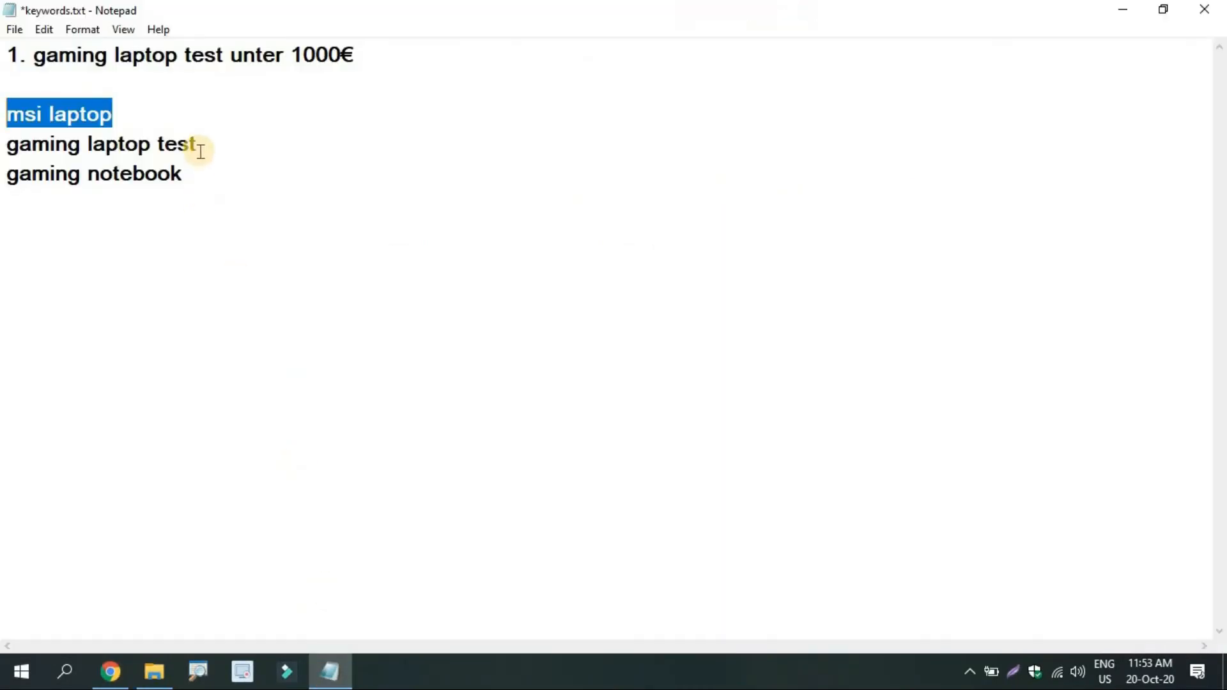
left_click_drag(197, 145, 6, 144)
key("ctrl+c")
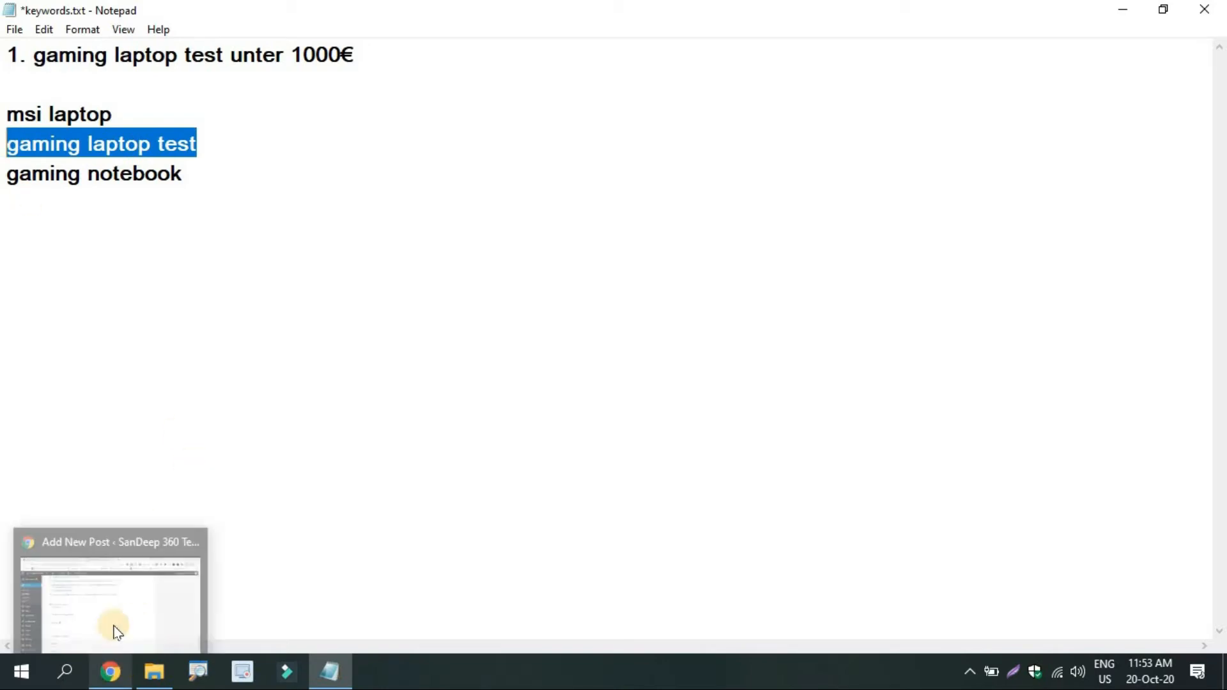
left_click(113, 629)
left_click(311, 472)
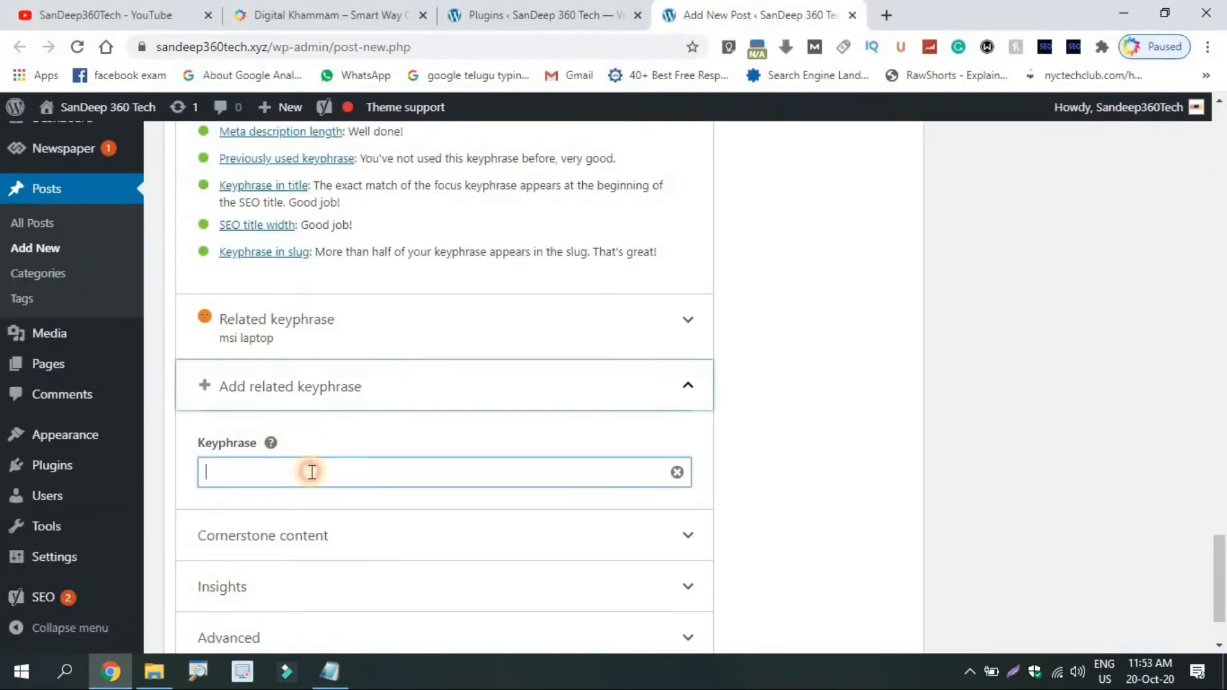
key("ctrl+v")
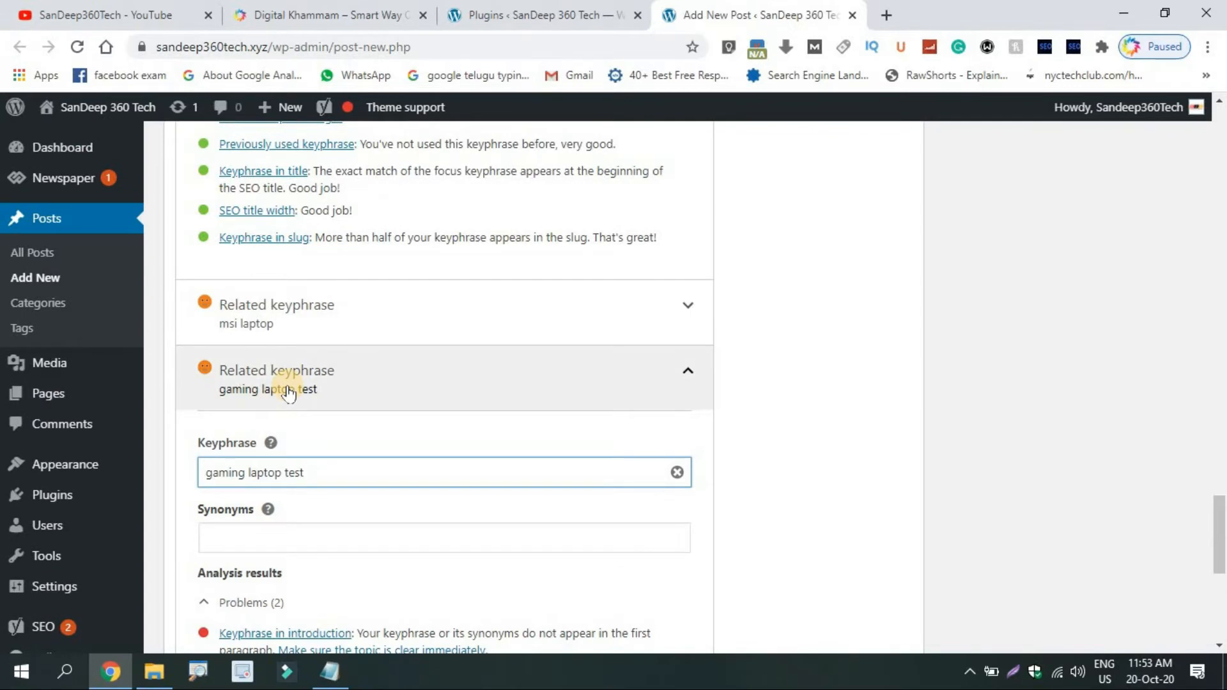
left_click(289, 392)
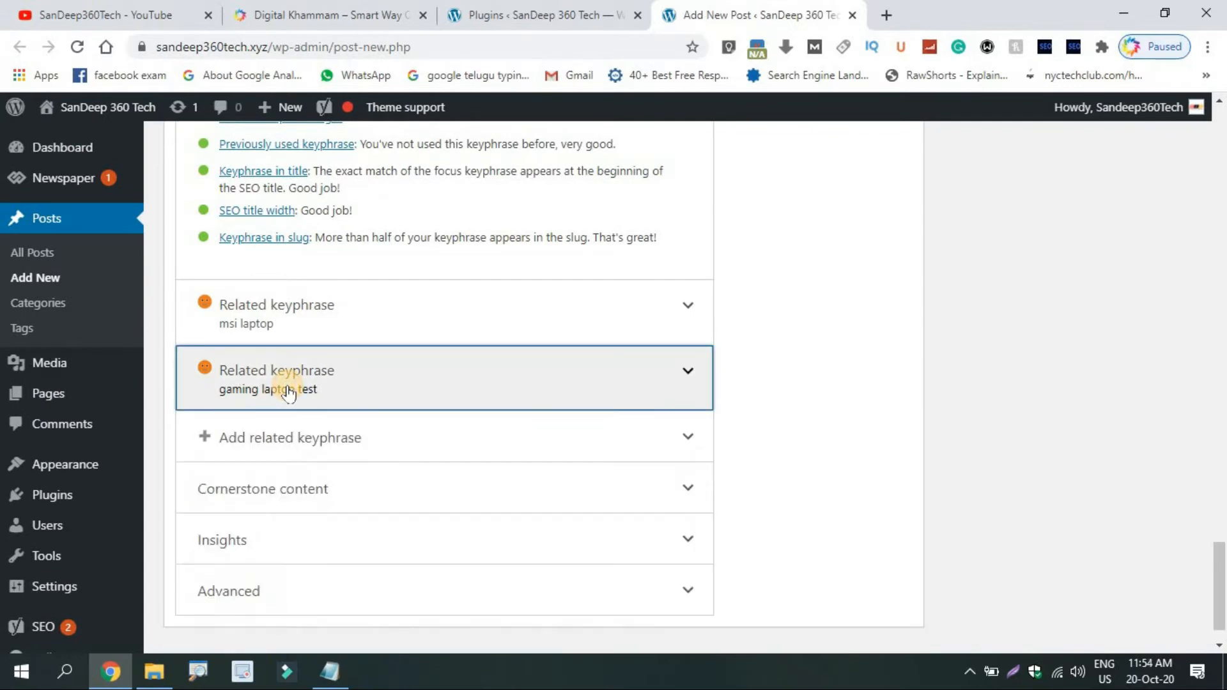
Step: Add "gaming notebook" from the Notepad keyword list as a third related keyphrase and collapse its section
left_click(300, 435)
left_click(325, 620)
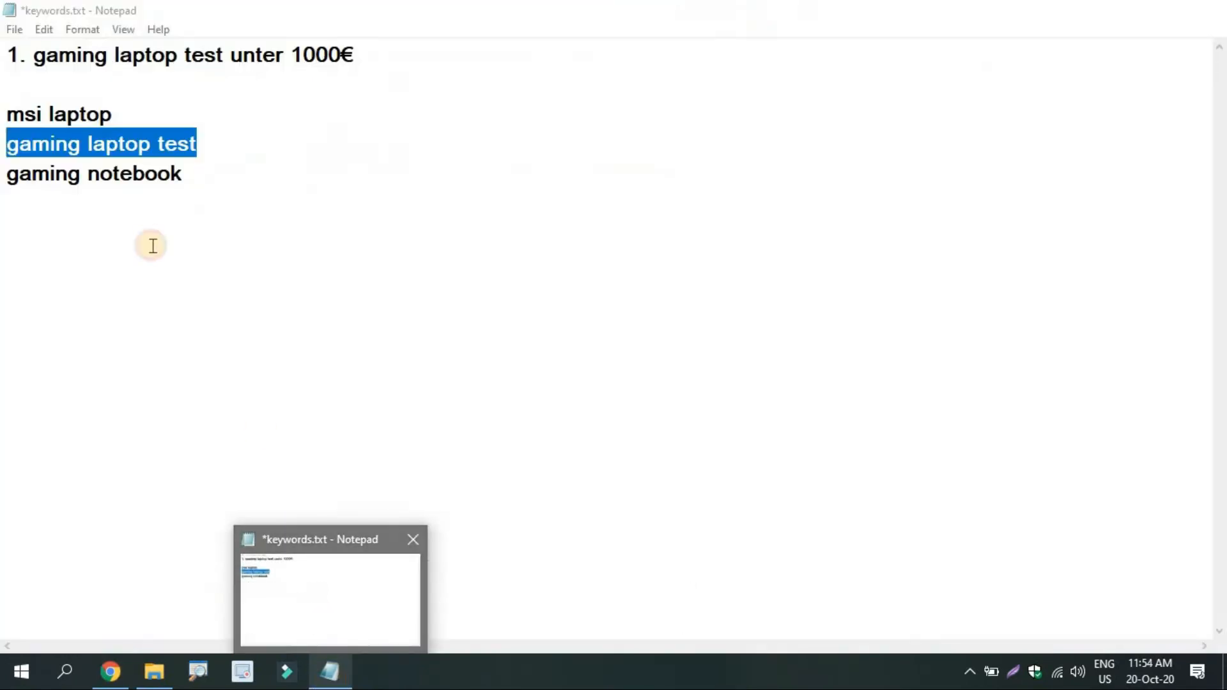
left_click_drag(185, 167, 12, 179)
key("ctrl+c")
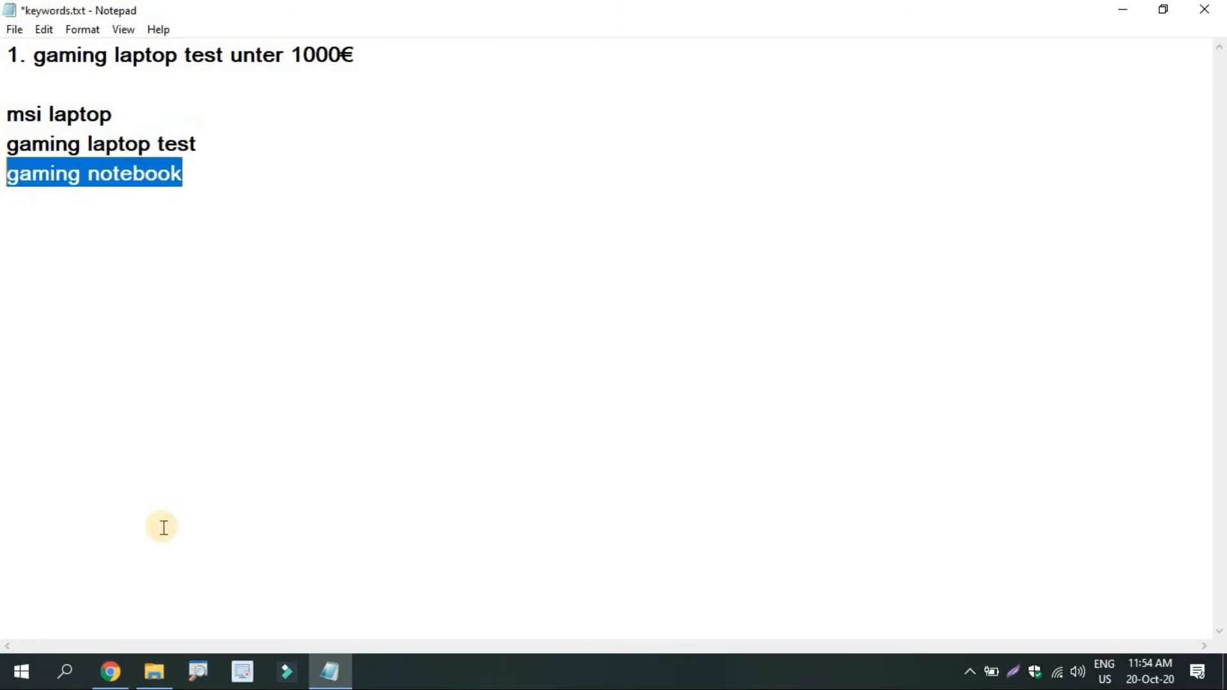
left_click(110, 672)
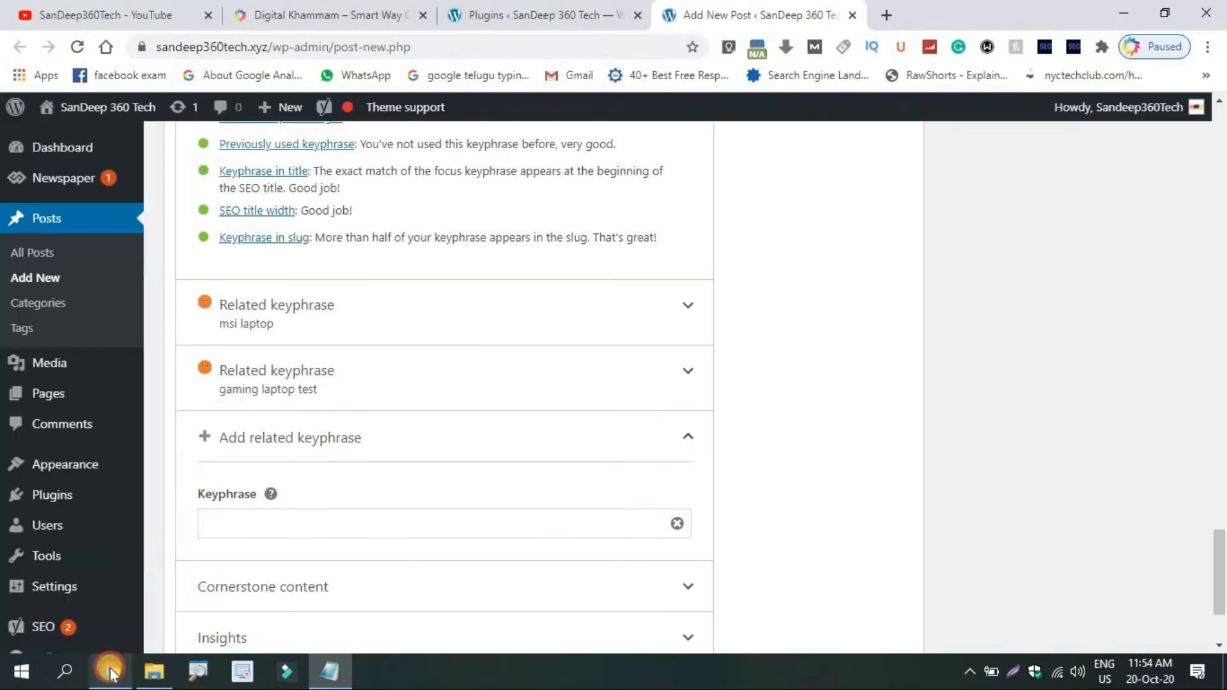
left_click(313, 523)
key("ctrl+v")
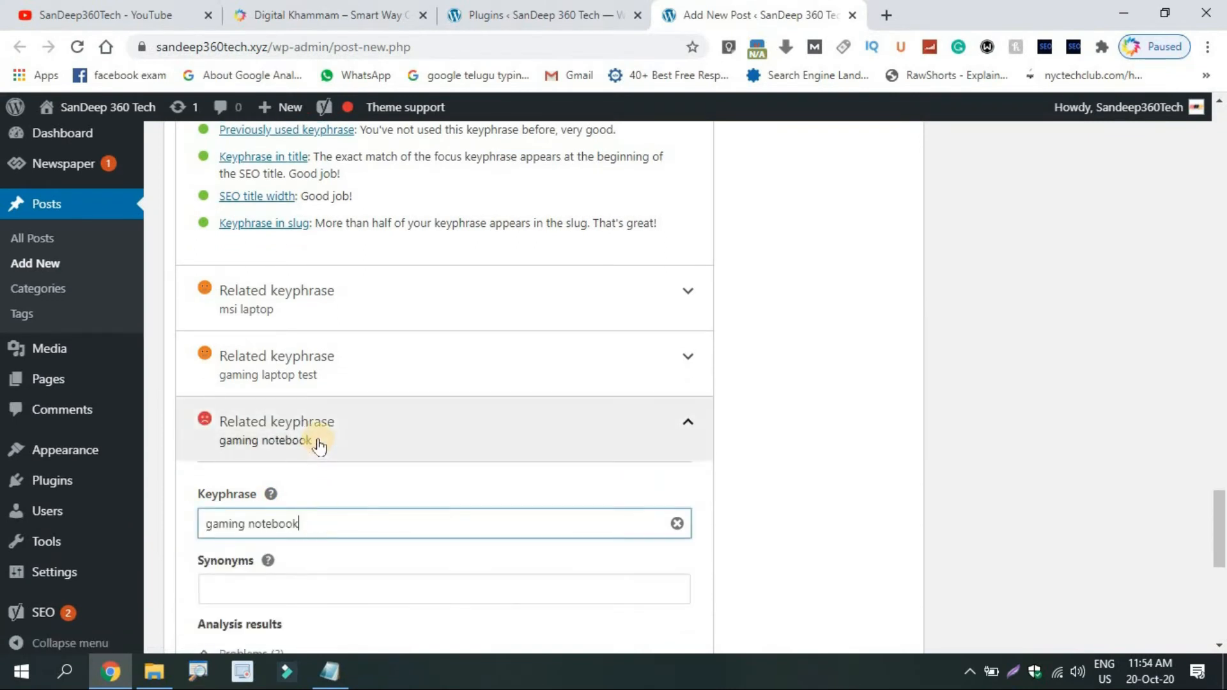
left_click(319, 446)
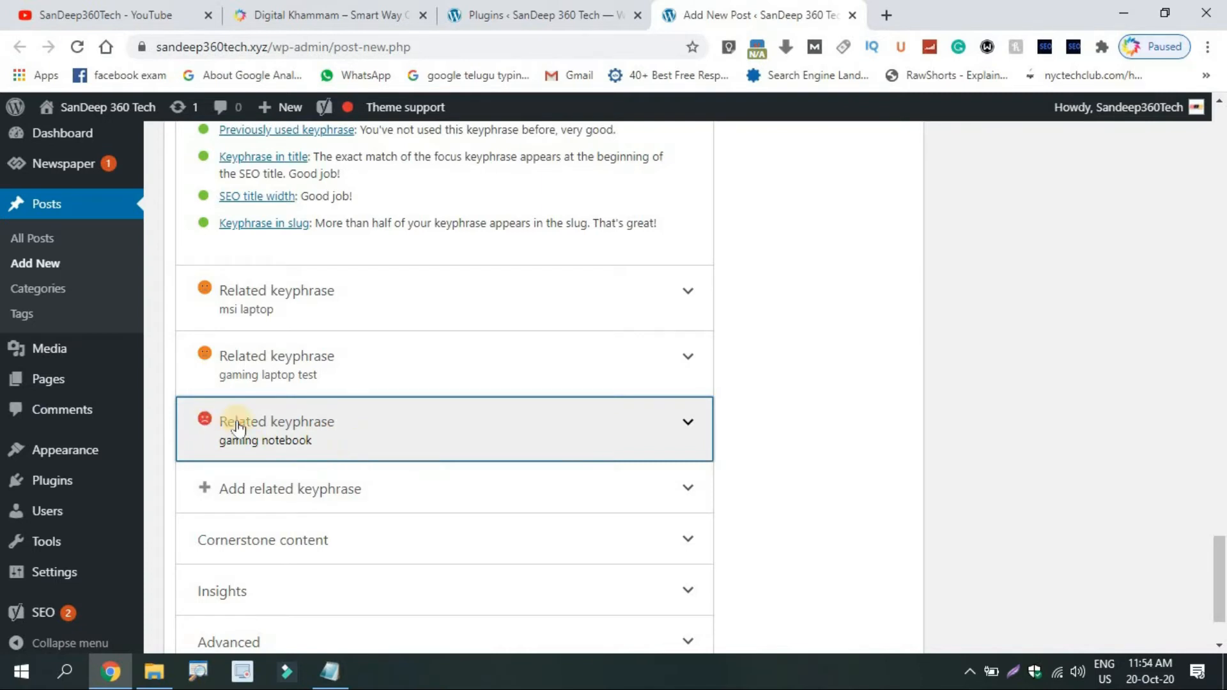
Step: Review the analysis results of the "msi laptop" related keyphrase, including its problems and good results, and collapse its section
left_click(312, 310)
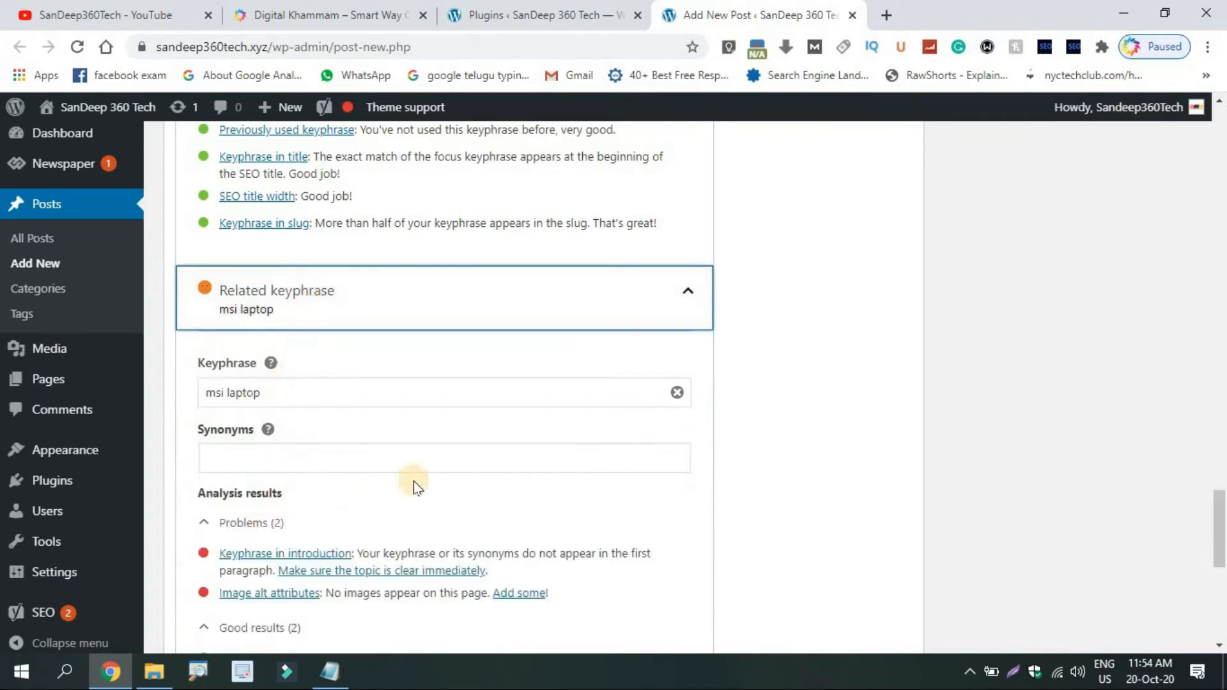
scroll(1023, 498, "down", 4)
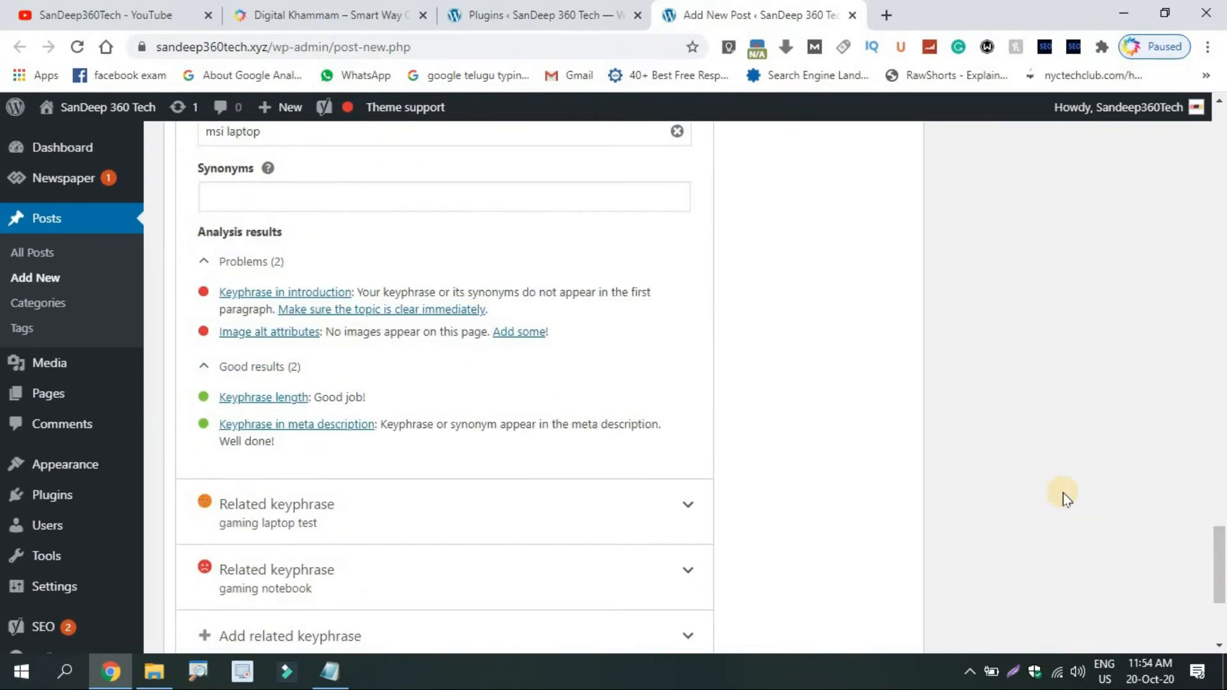
left_click_drag(1221, 579, 1222, 539)
left_click(471, 345)
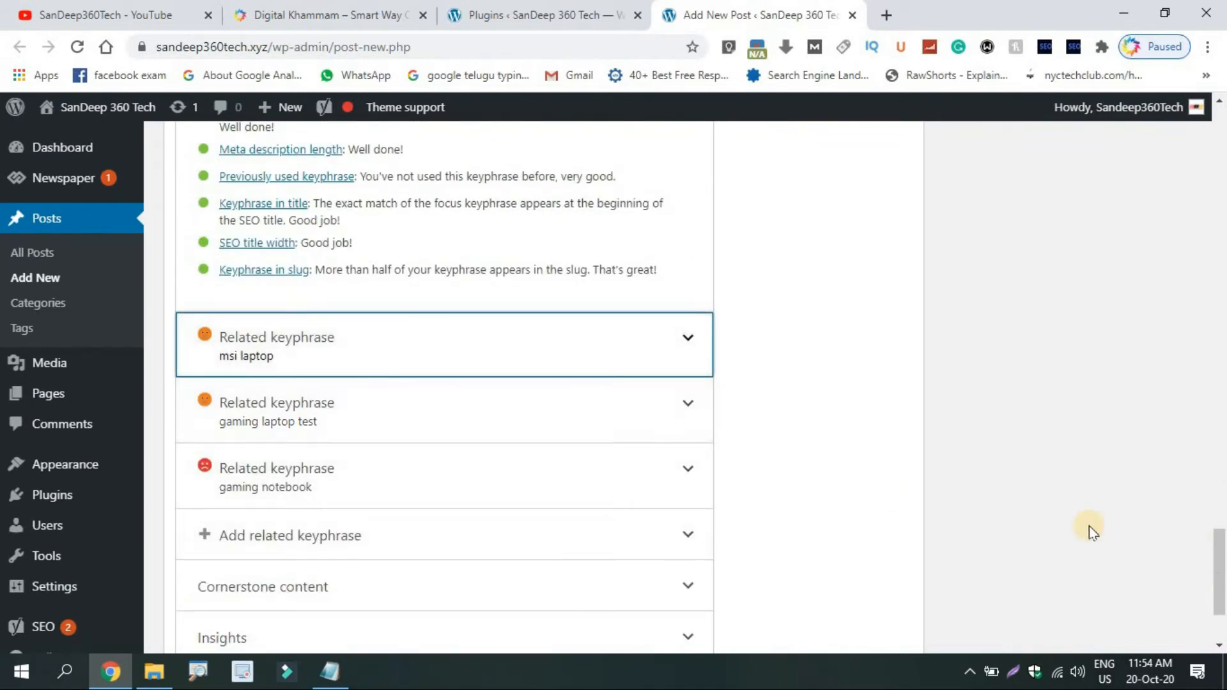
left_click_drag(1222, 560, 1222, 578)
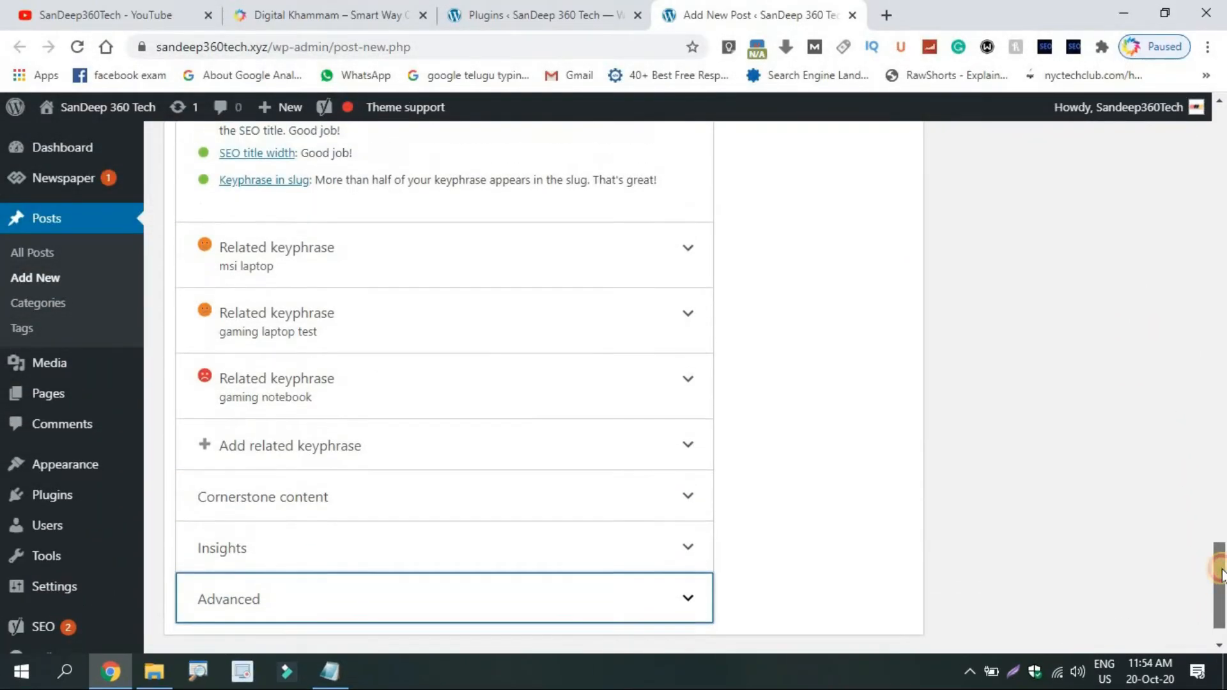
Step: Below the heading, write the paragraph "Your looking for the Best Gaming laptops unter 1000€, here we are introducing the top 10 laptops under 1000€"
left_click_drag(1221, 579, 1211, 486)
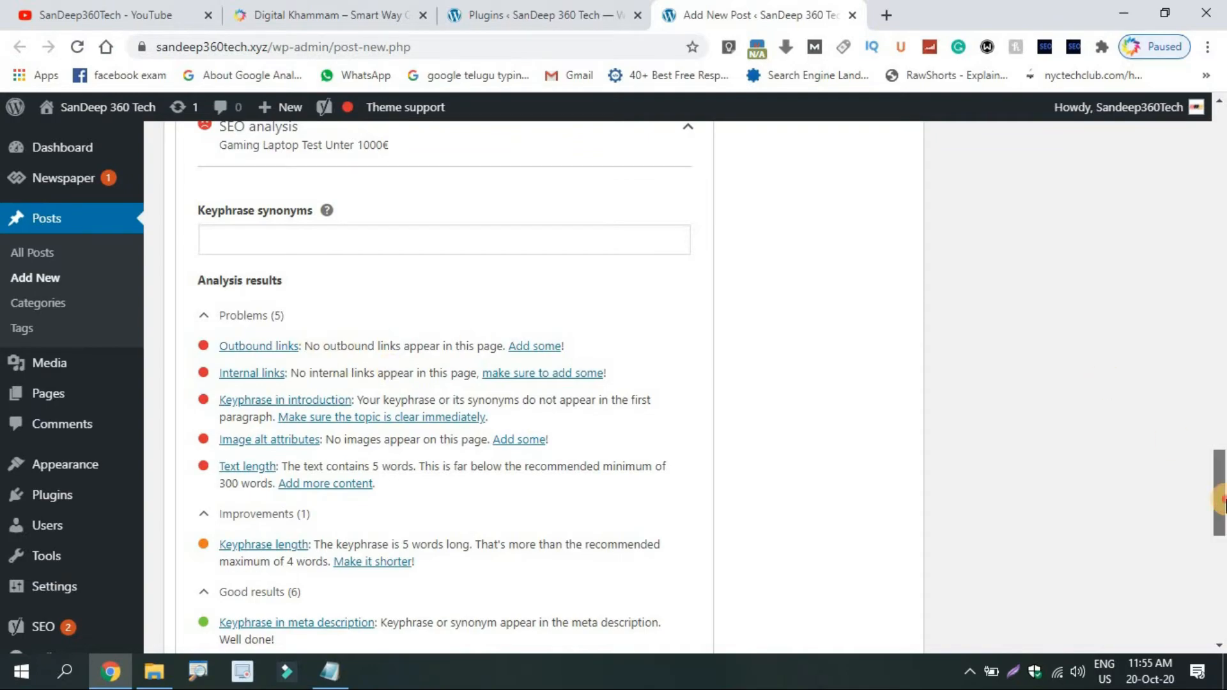
left_click_drag(1222, 500, 1223, 166)
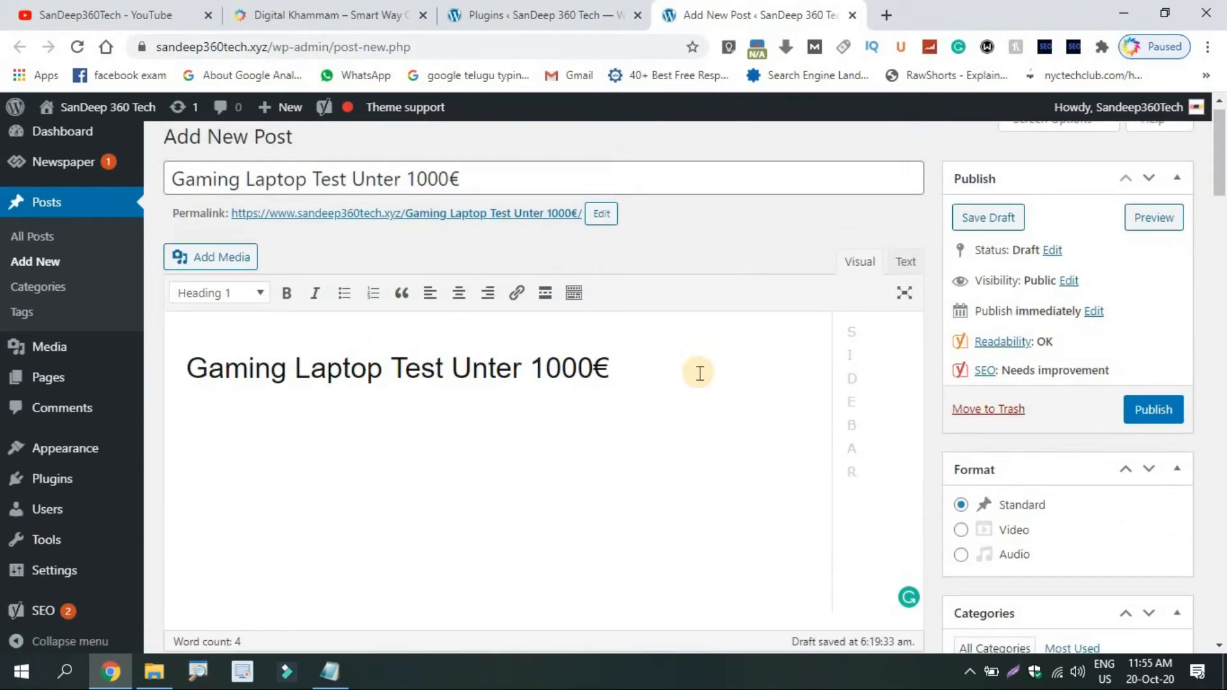
key("Return")
type("Your looking of Best Gaming laptops unter 1000€")
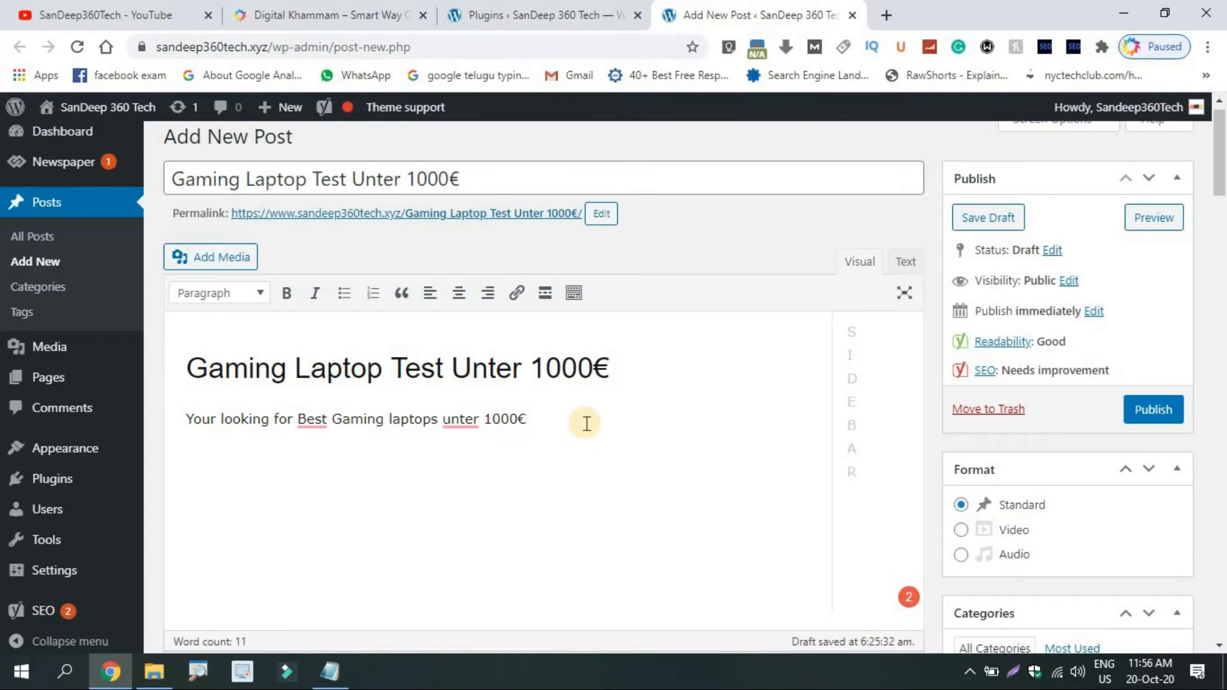
mouse_move(311, 425)
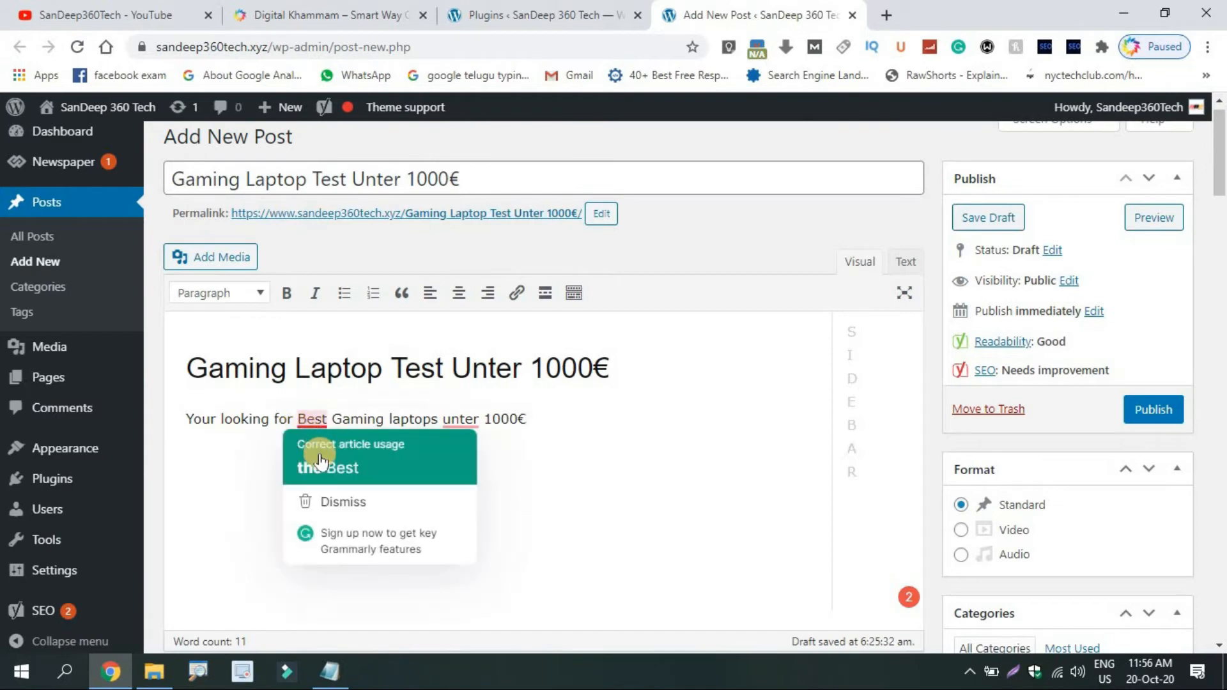
left_click(320, 461)
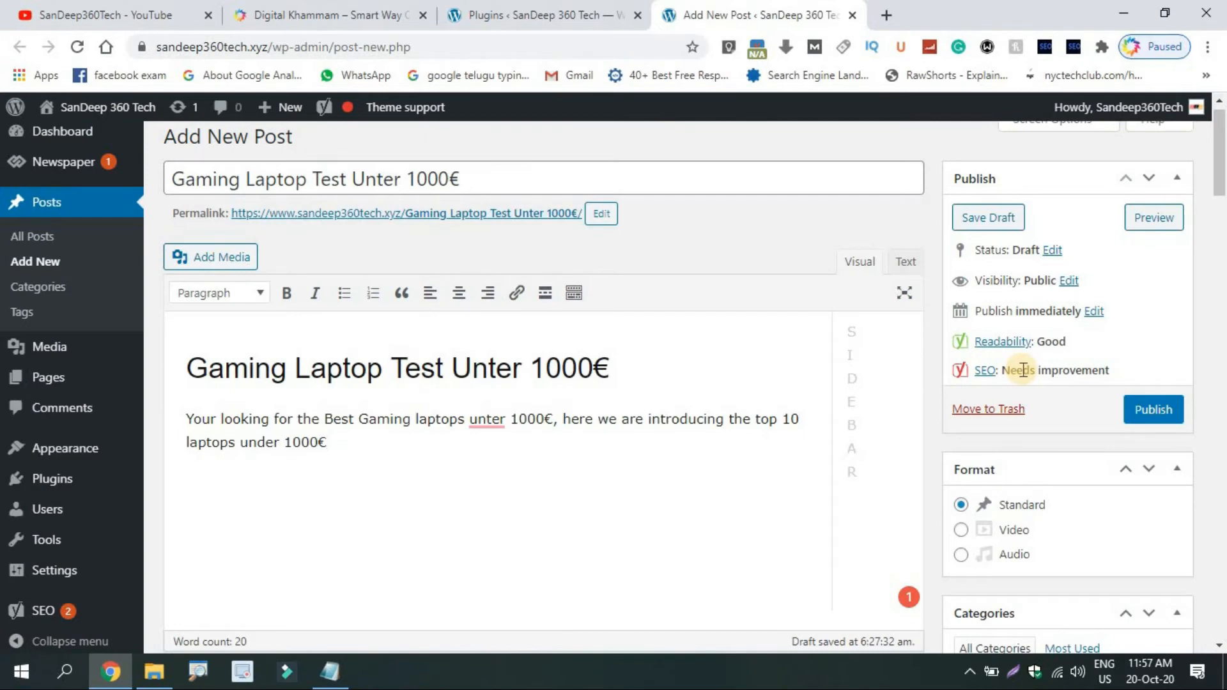
Step: Start a numbered list below the introductory paragraph with "msi laptop" as its first item
scroll(1016, 370, "down", 5)
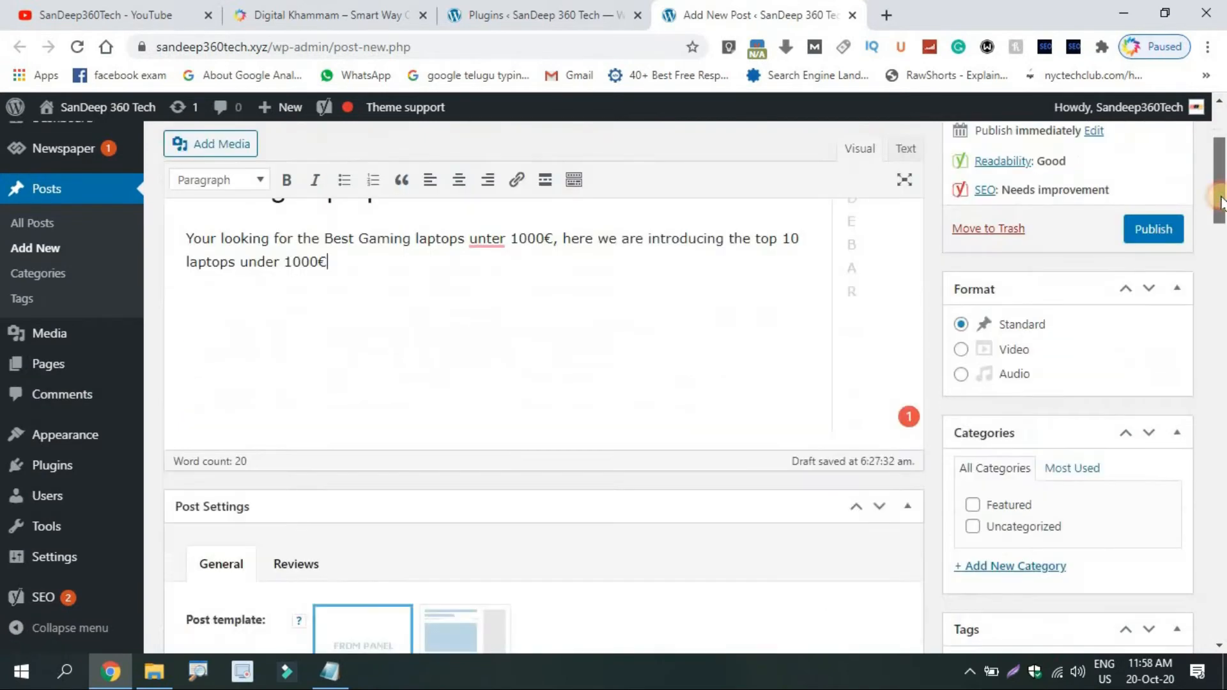
left_click_drag(1217, 213, 1218, 192)
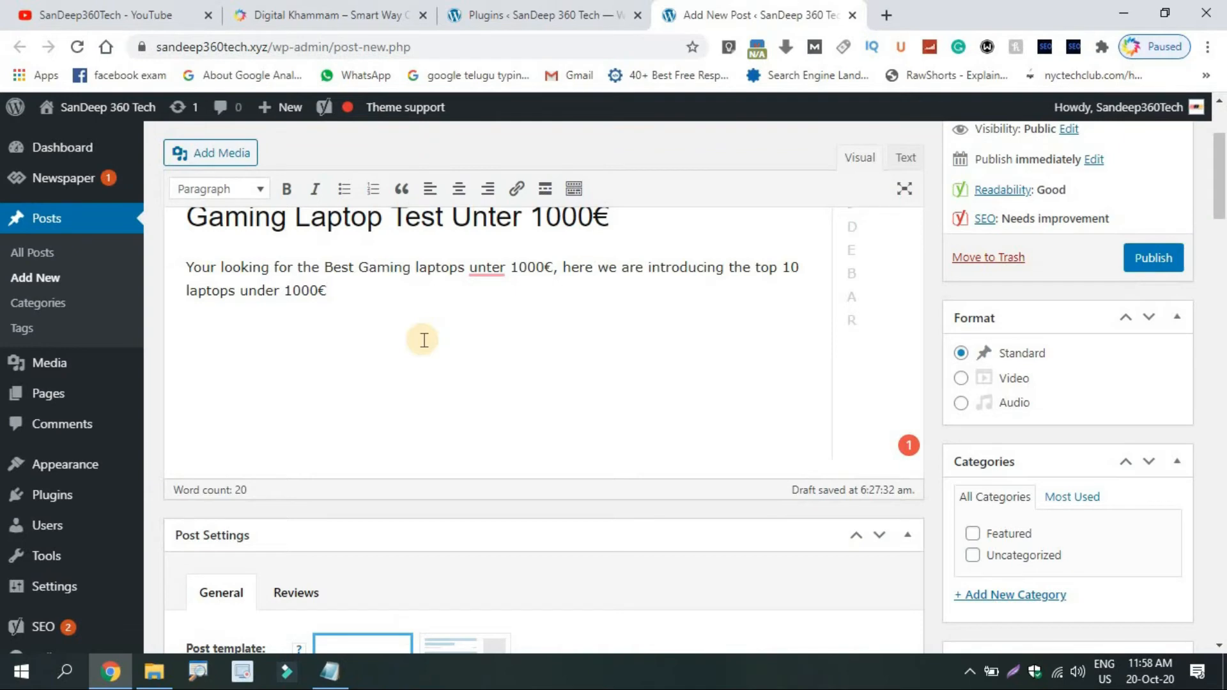
key("Return")
type("1. msi")
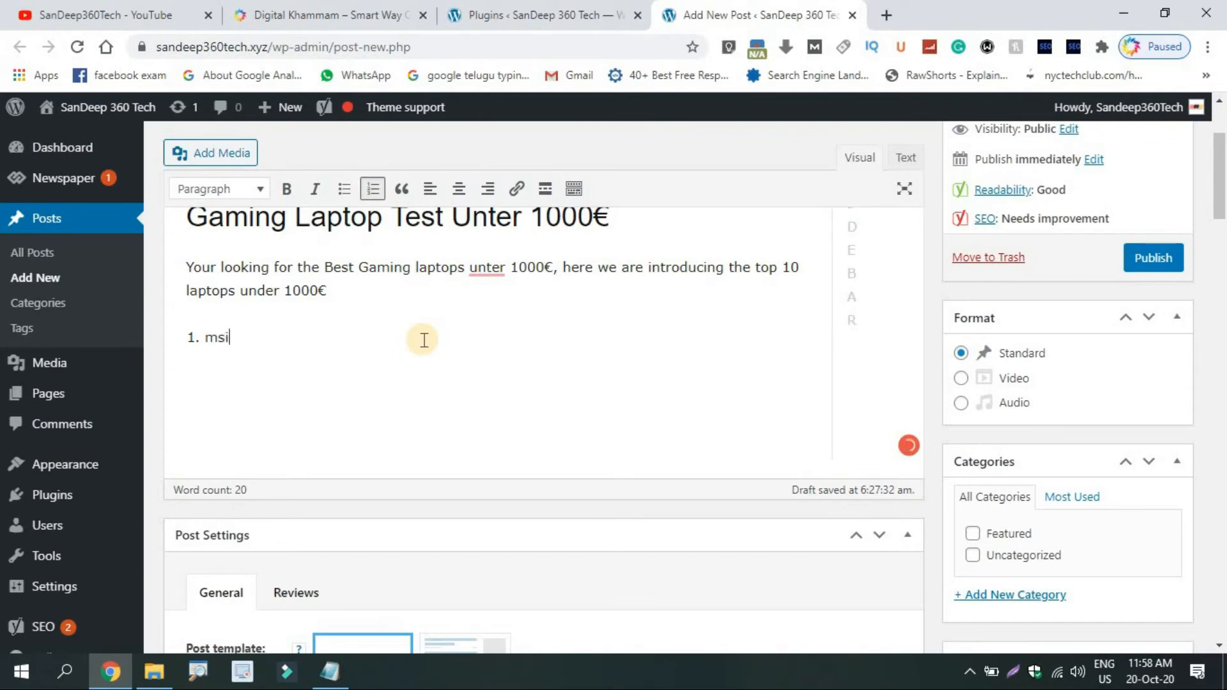
type(" laptop")
Step: Check the msi laptop keyword in the Notepad list, and append a colon to the first list item in the post
mouse_move(330, 671)
left_click(344, 605)
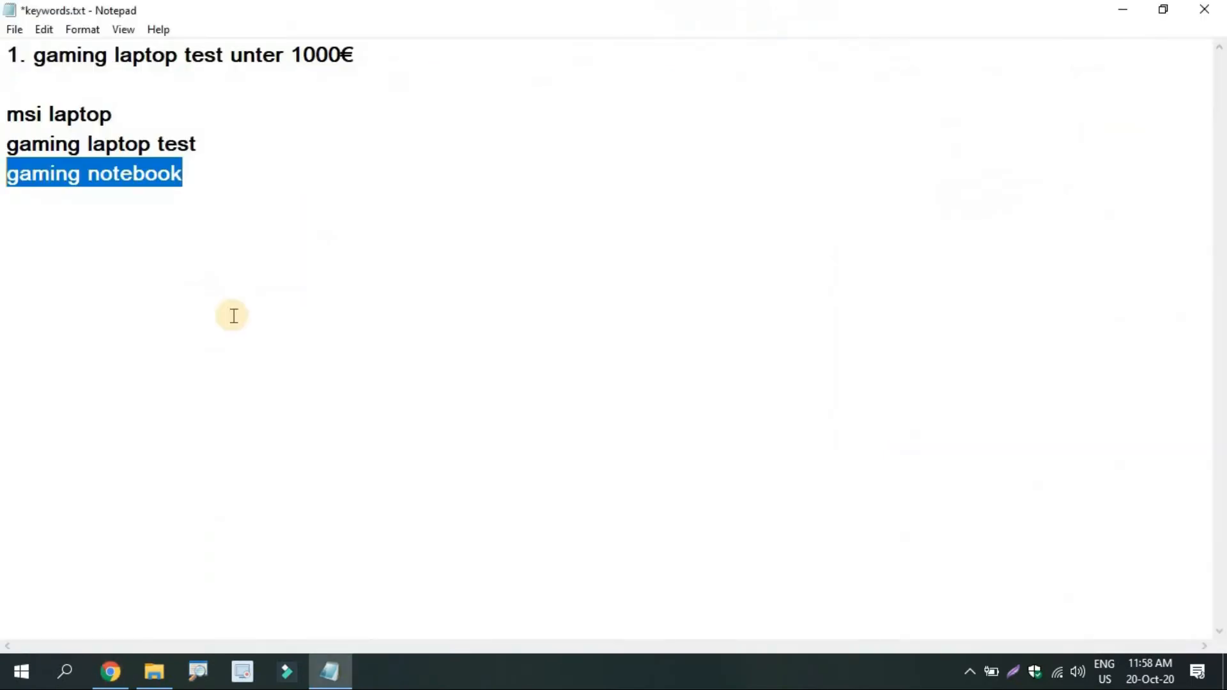
left_click(232, 315)
left_click_drag(115, 115, 16, 109)
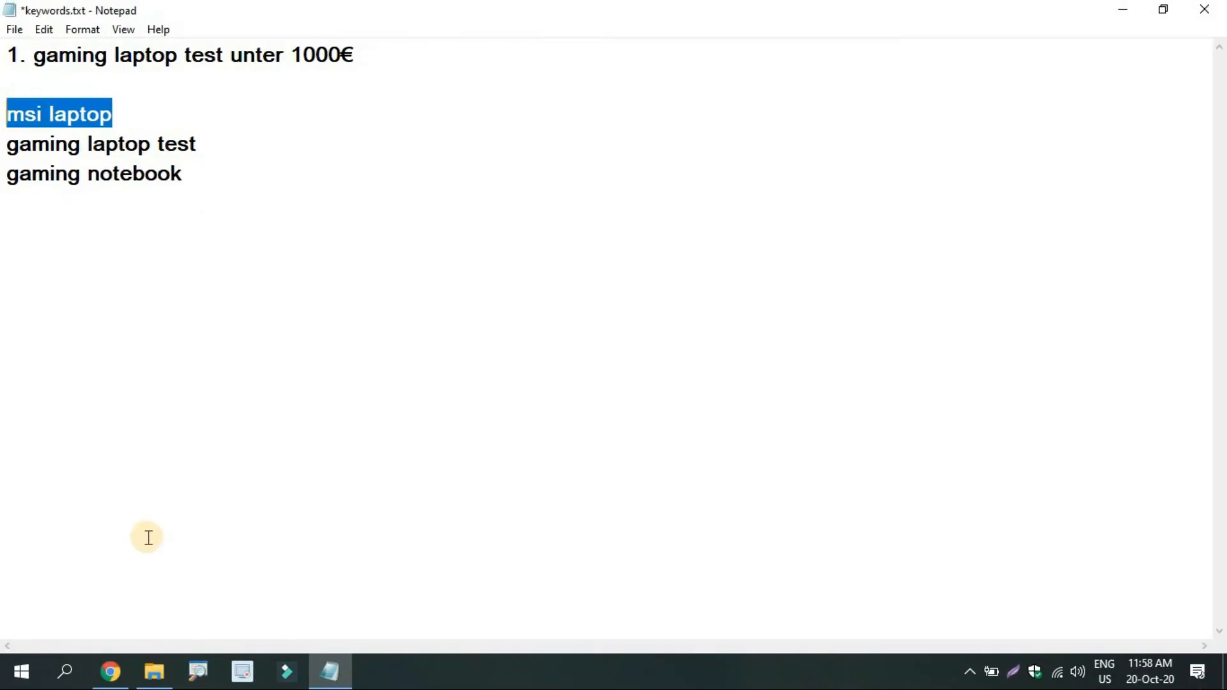
left_click(110, 671)
left_click(379, 418)
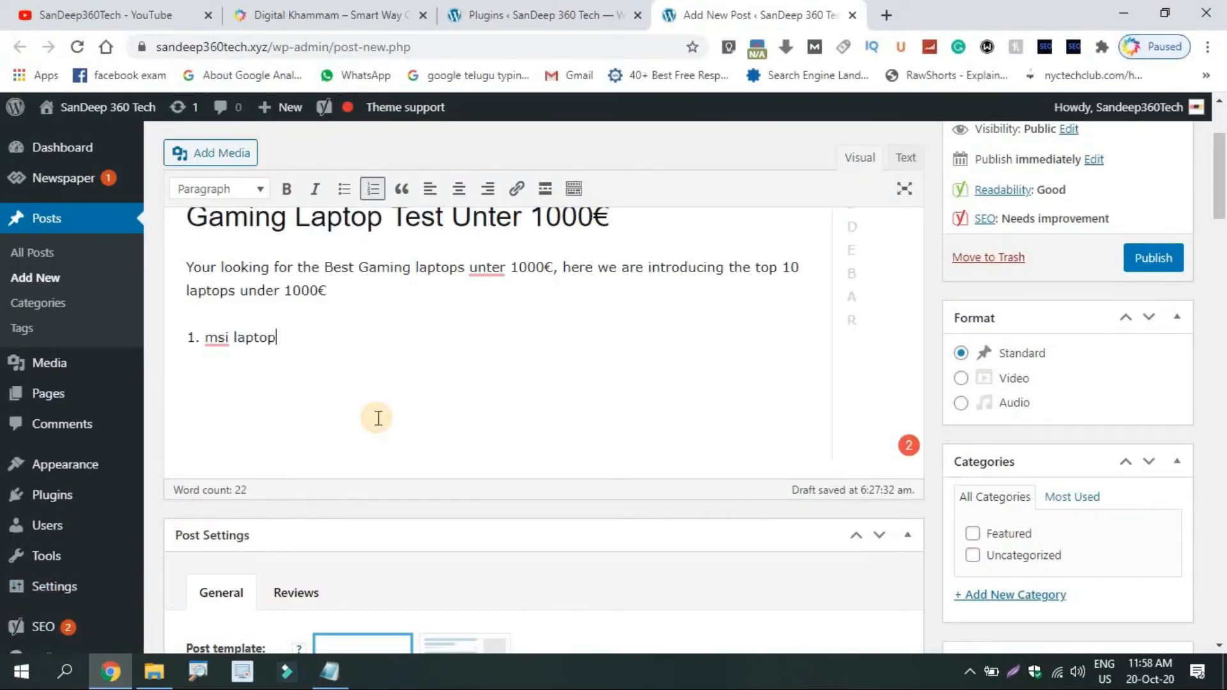
type(":")
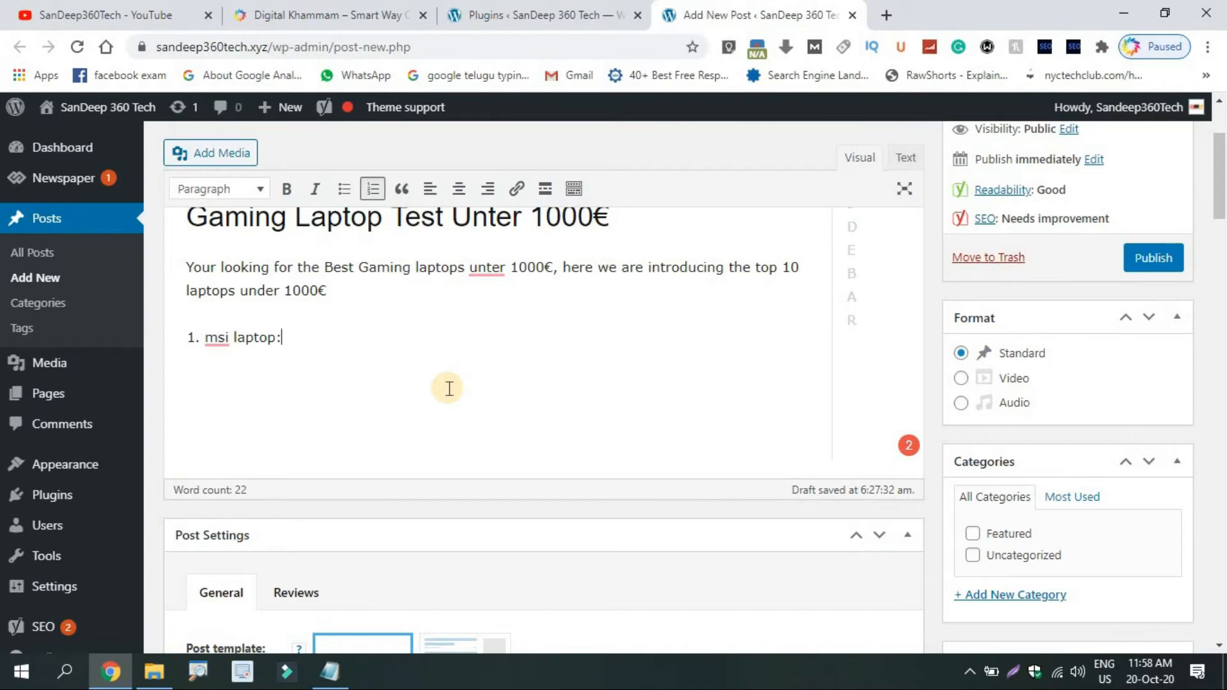
scroll(630, 547, "up", 3)
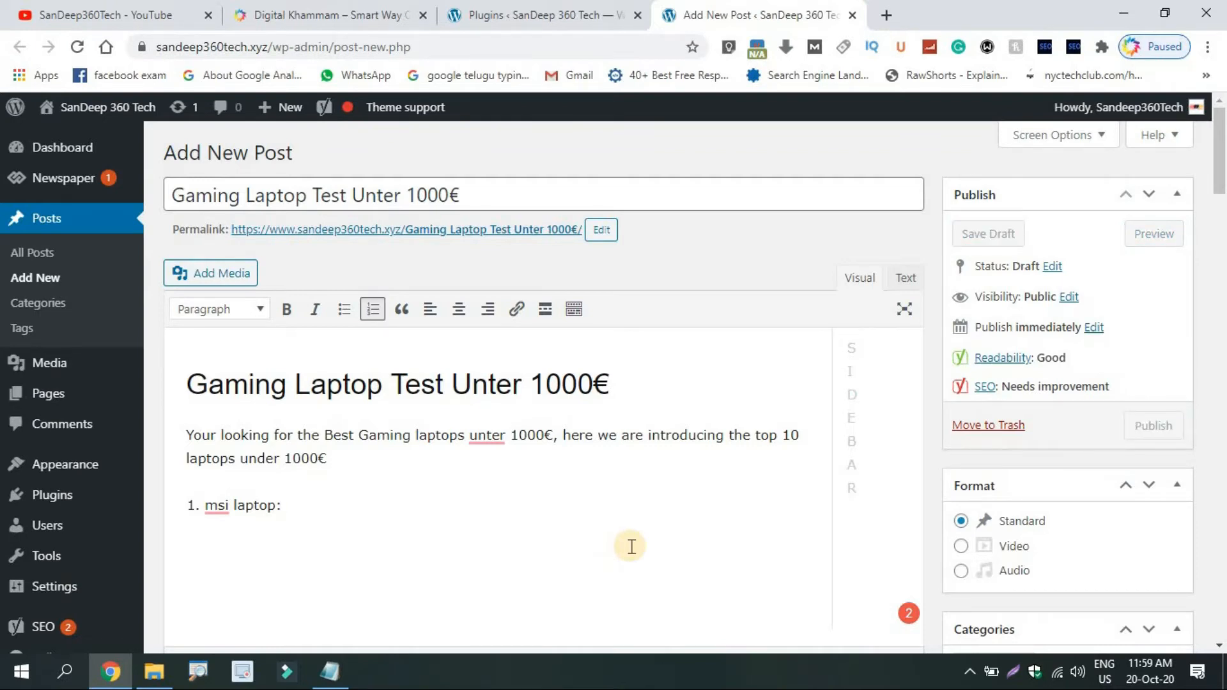
Step: Expand the "msi laptop" related keyphrase and review its analysis results for remaining problems
left_click_drag(1217, 153, 1208, 547)
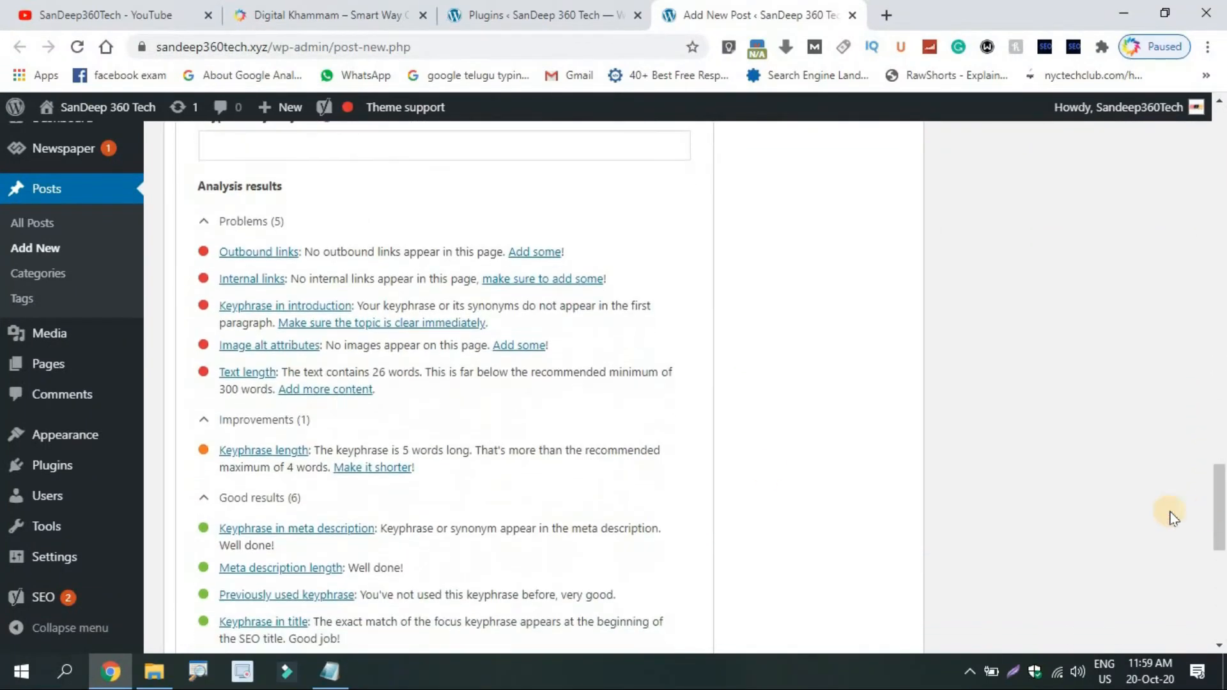
left_click_drag(1222, 506, 1220, 600)
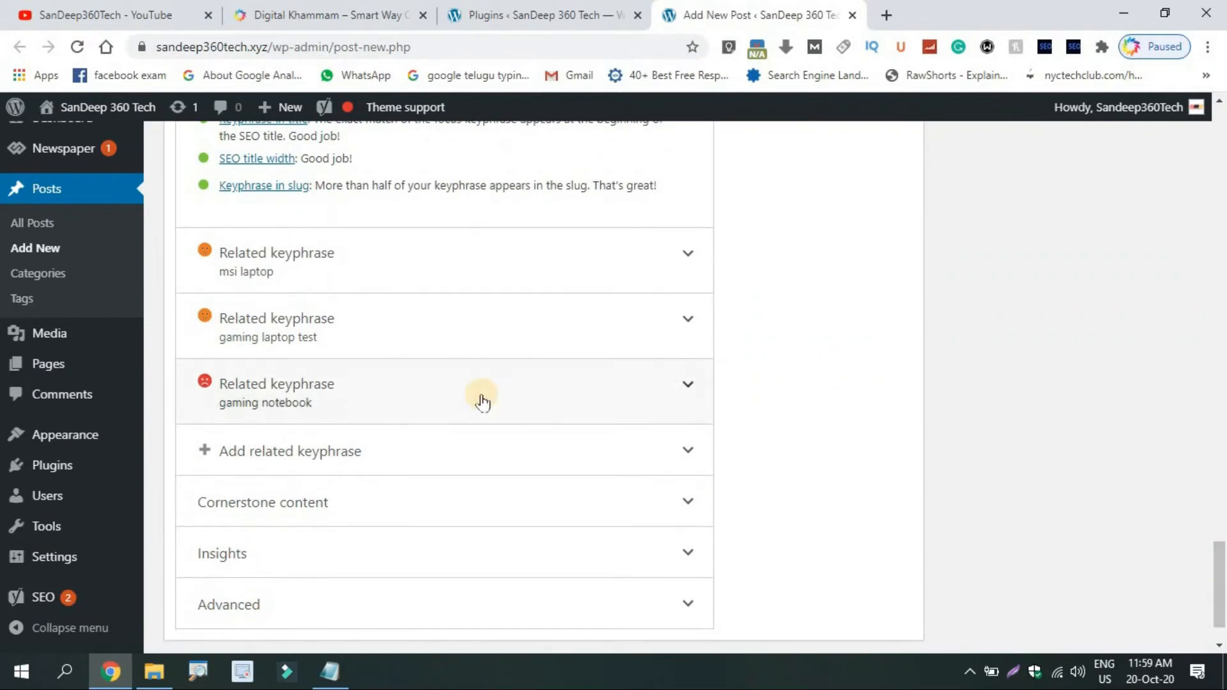
left_click(424, 269)
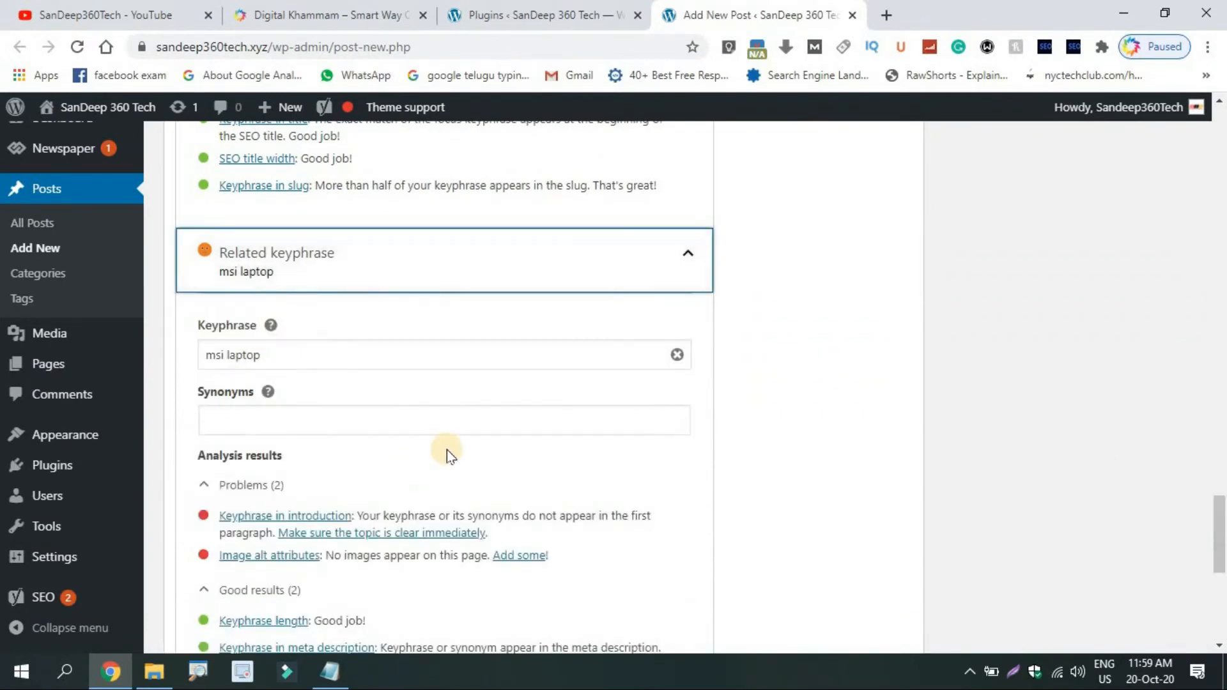
left_click_drag(1221, 526, 1222, 550)
key("super+plus")
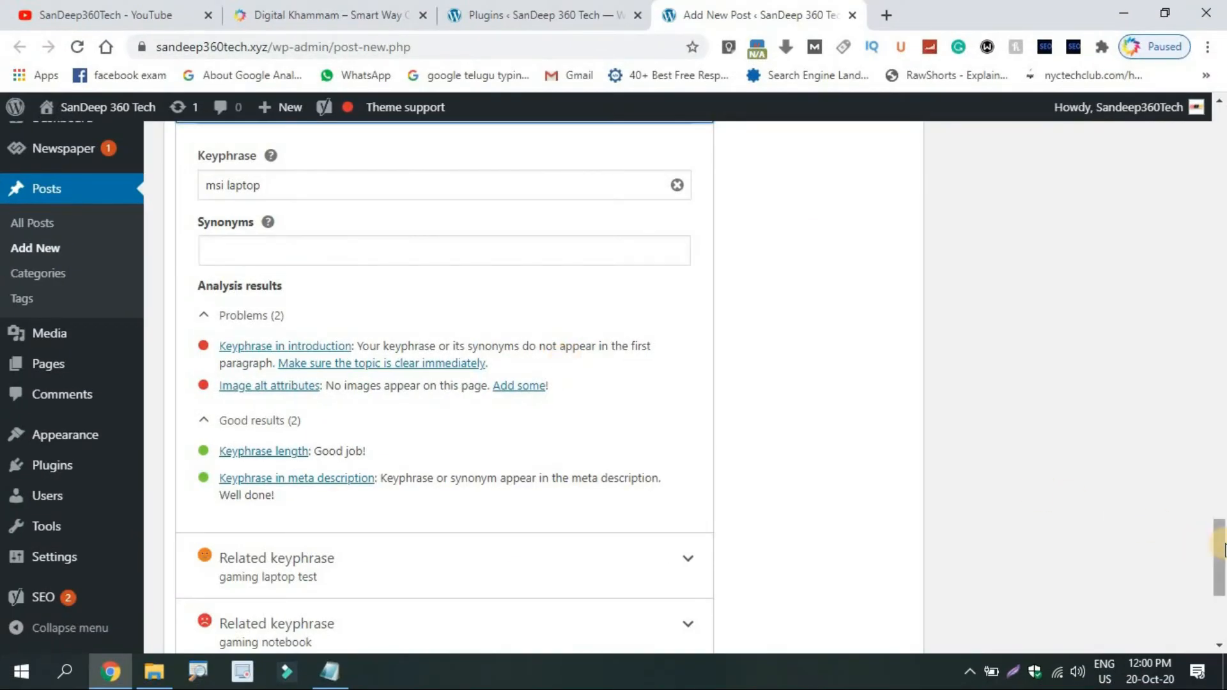
Step: Extend the introductory paragraph after "1000€" with ", the msi laptops are the best for streaming the games."
left_click_drag(1220, 585, 1219, 115)
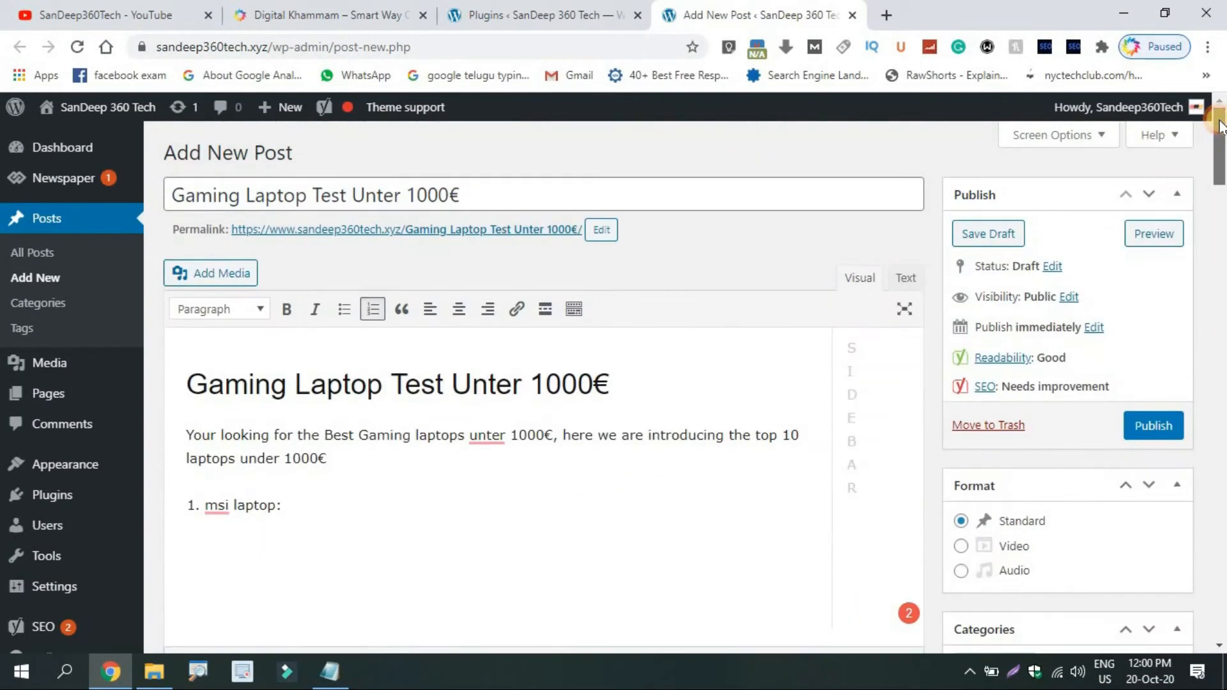
left_click(357, 453)
type(", the msi laptops are the best for streaming the games.")
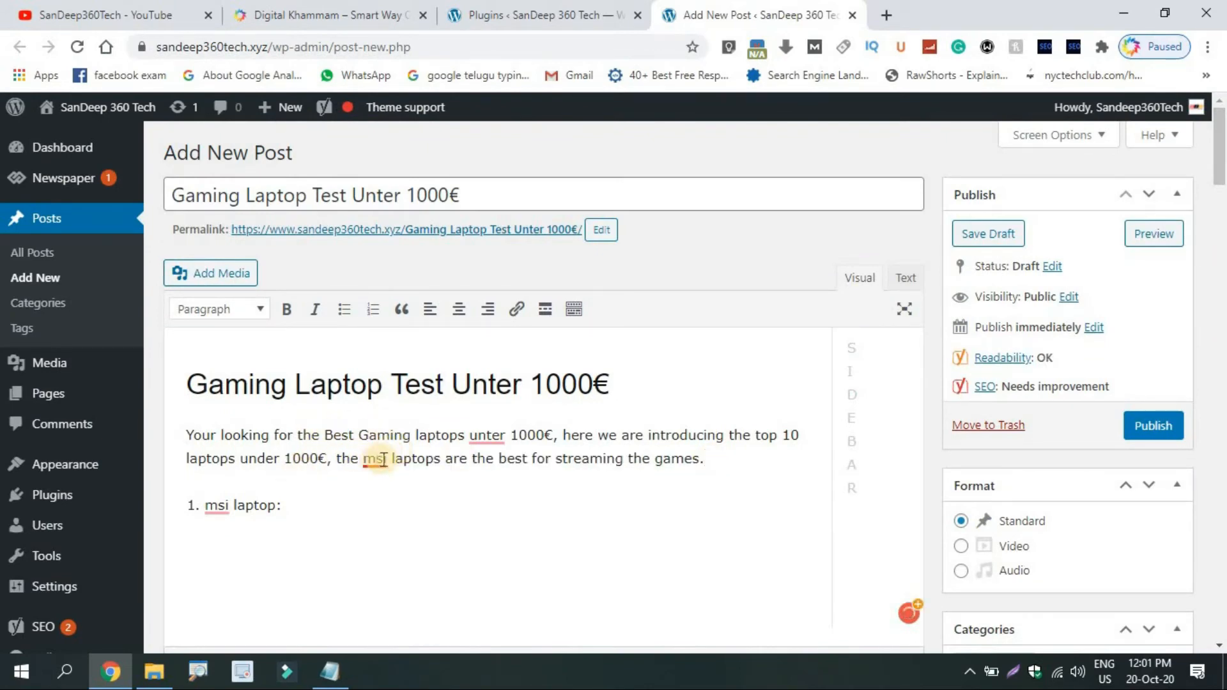
left_click(618, 489)
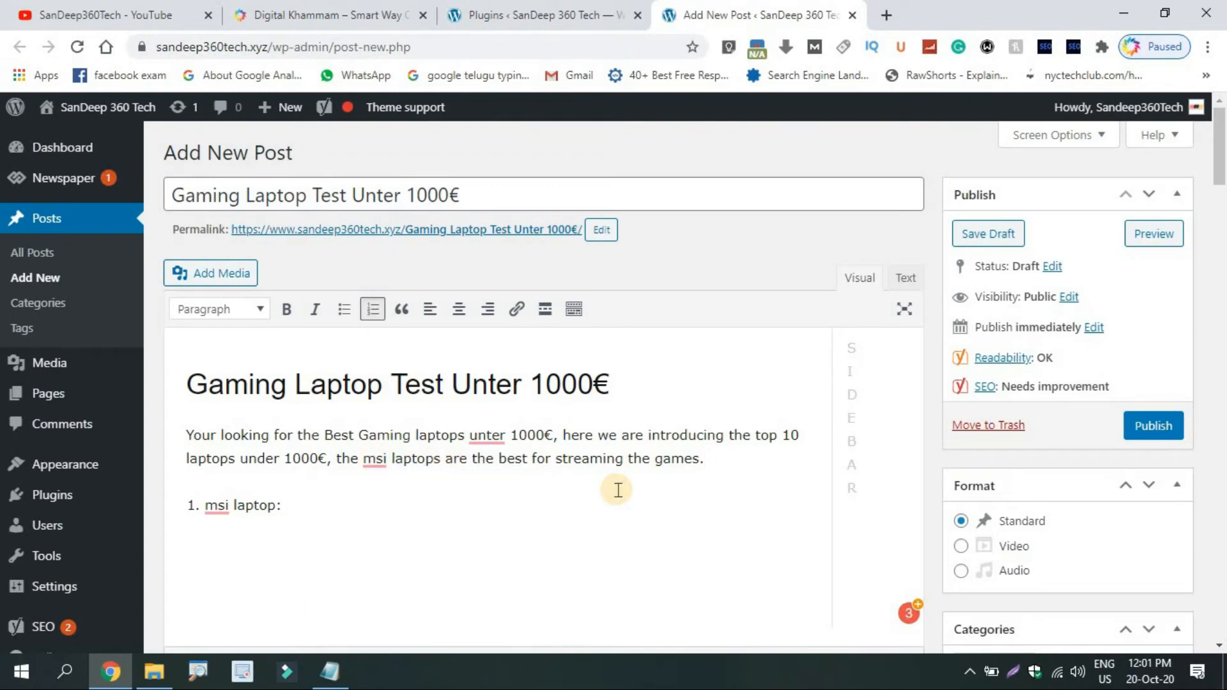
Step: Capitalize "MSI" in the introductory paragraph and change the "msi laptop" related keyphrase to "MSI laptops"
left_click_drag(1220, 154, 1220, 543)
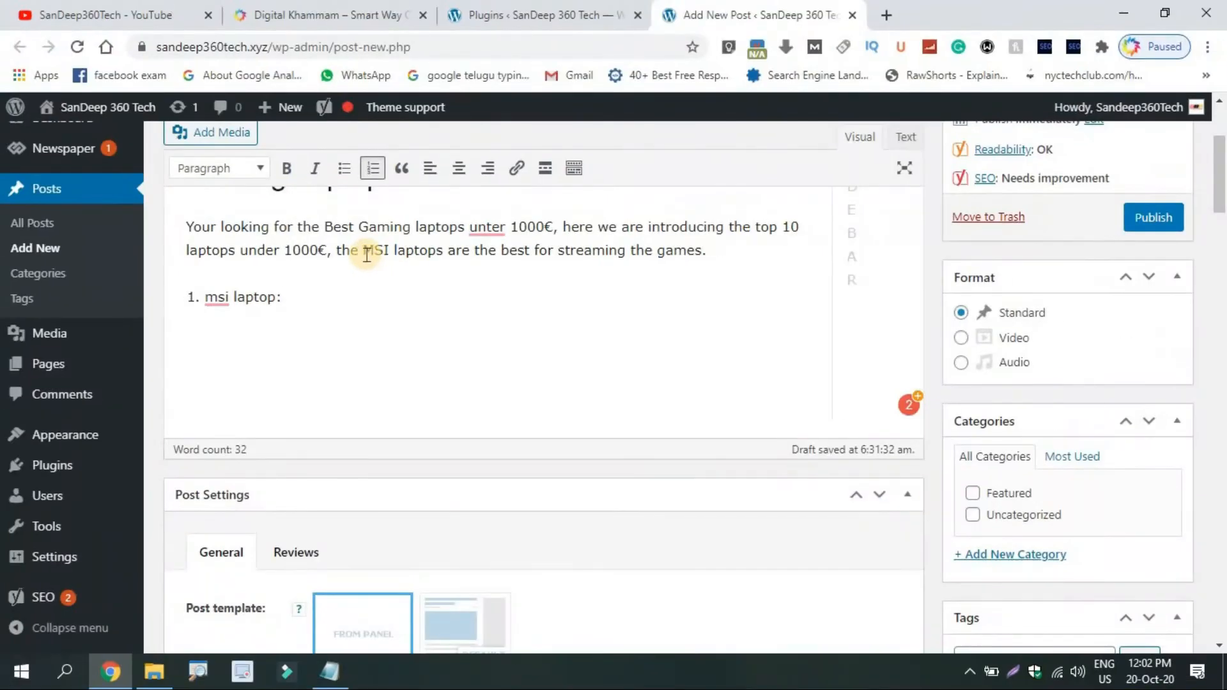
mouse_move(435, 250)
left_mouse_down()
mouse_move(386, 249)
mouse_move(443, 250)
left_mouse_up()
left_click(425, 267)
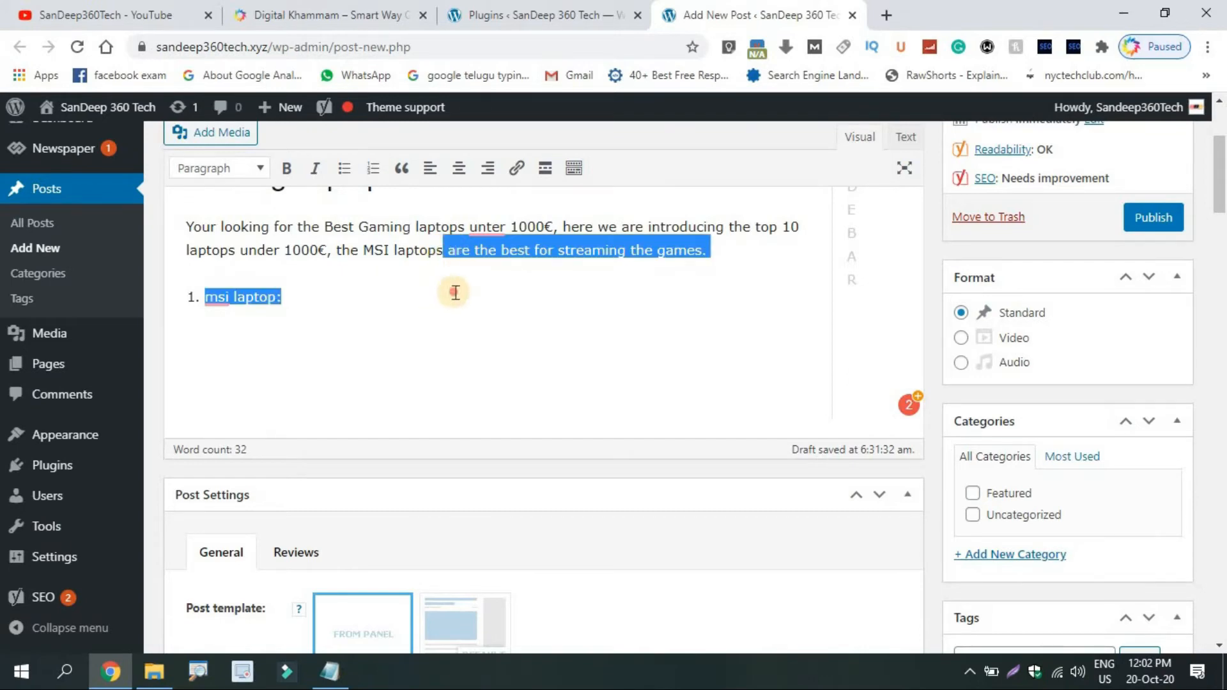
left_click(438, 255)
left_click_drag(444, 250, 367, 252)
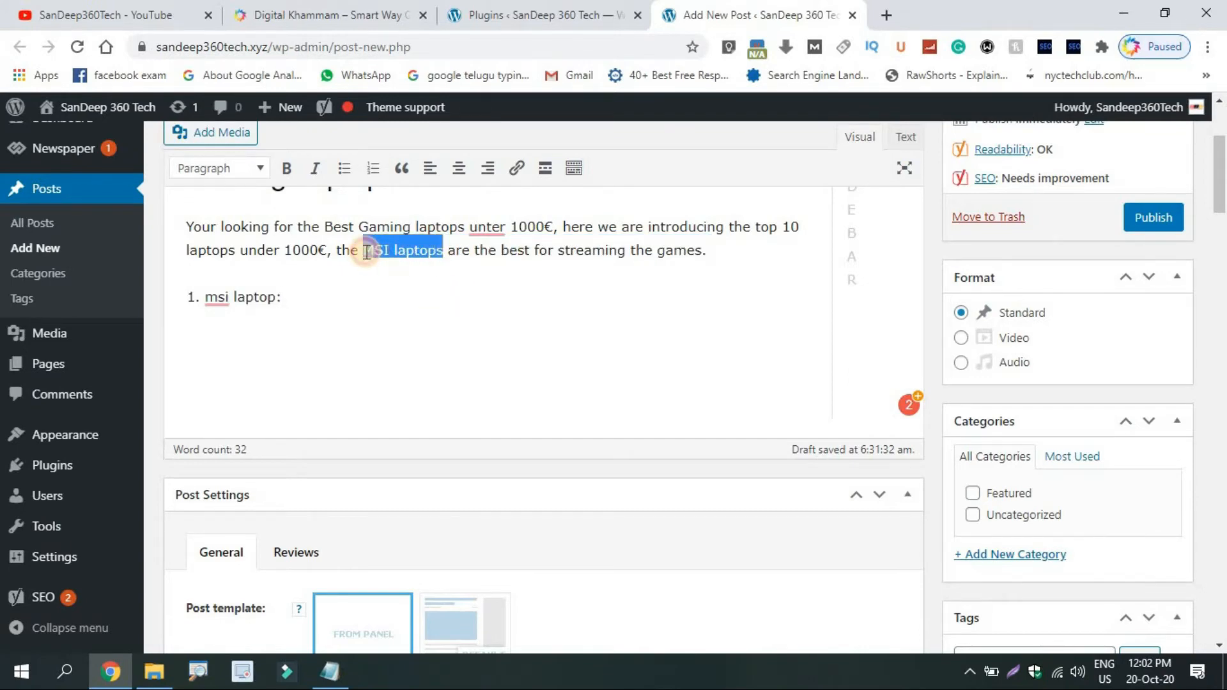
left_click(458, 295)
Step: Review the analysis results of the "MSI laptops" related keyphrase, including its problems and good results
left_click_drag(1222, 189, 1222, 595)
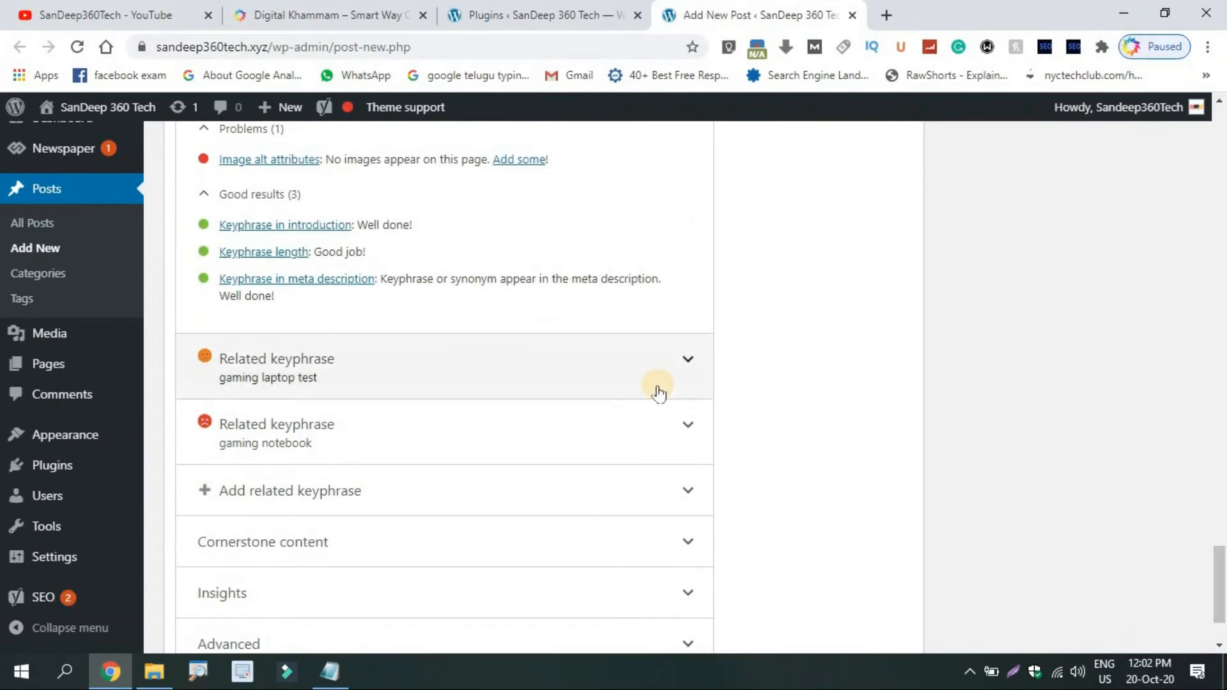
left_click_drag(1220, 546, 1220, 523)
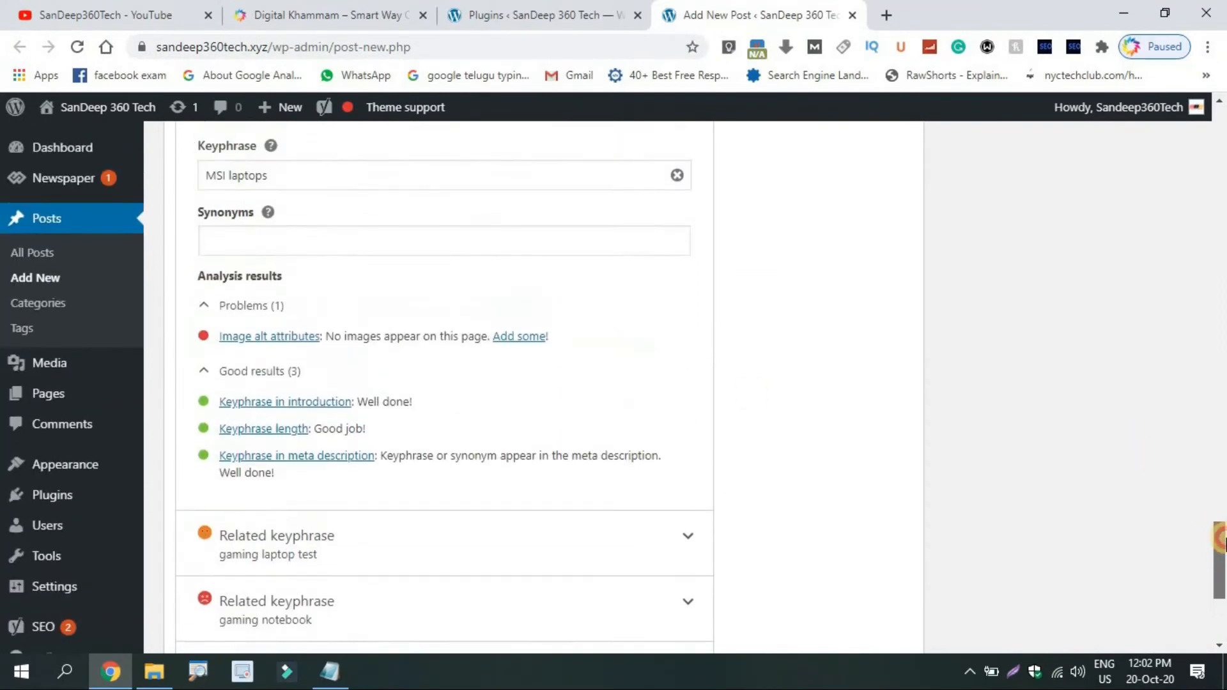
triple_click(371, 179)
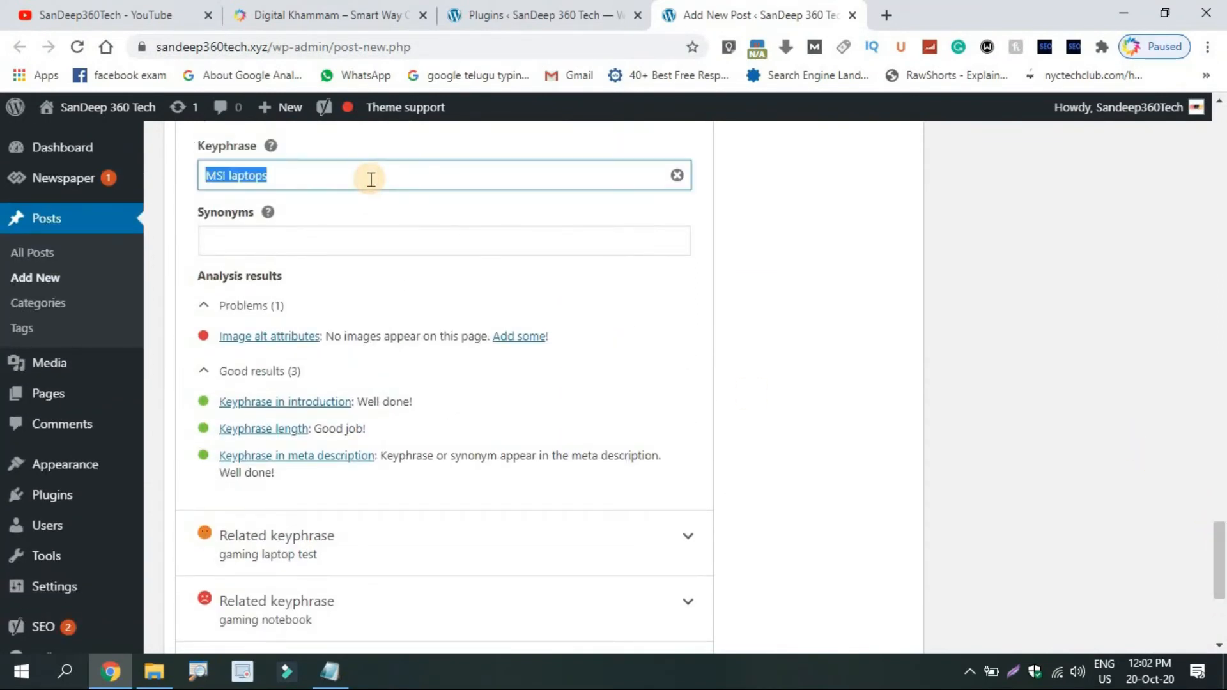
left_click(371, 180)
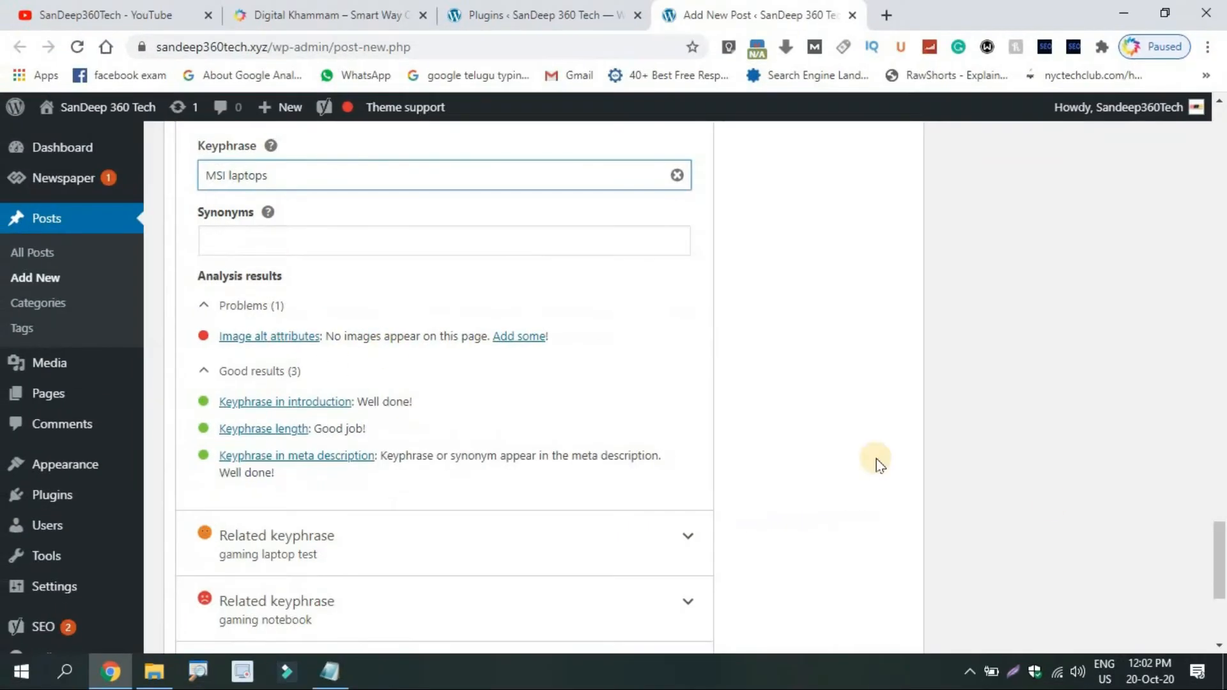
Step: Correct the first numbered list item in the post to "MSI laptop:" using the spelling suggestion
left_click_drag(1222, 556, 1224, 161)
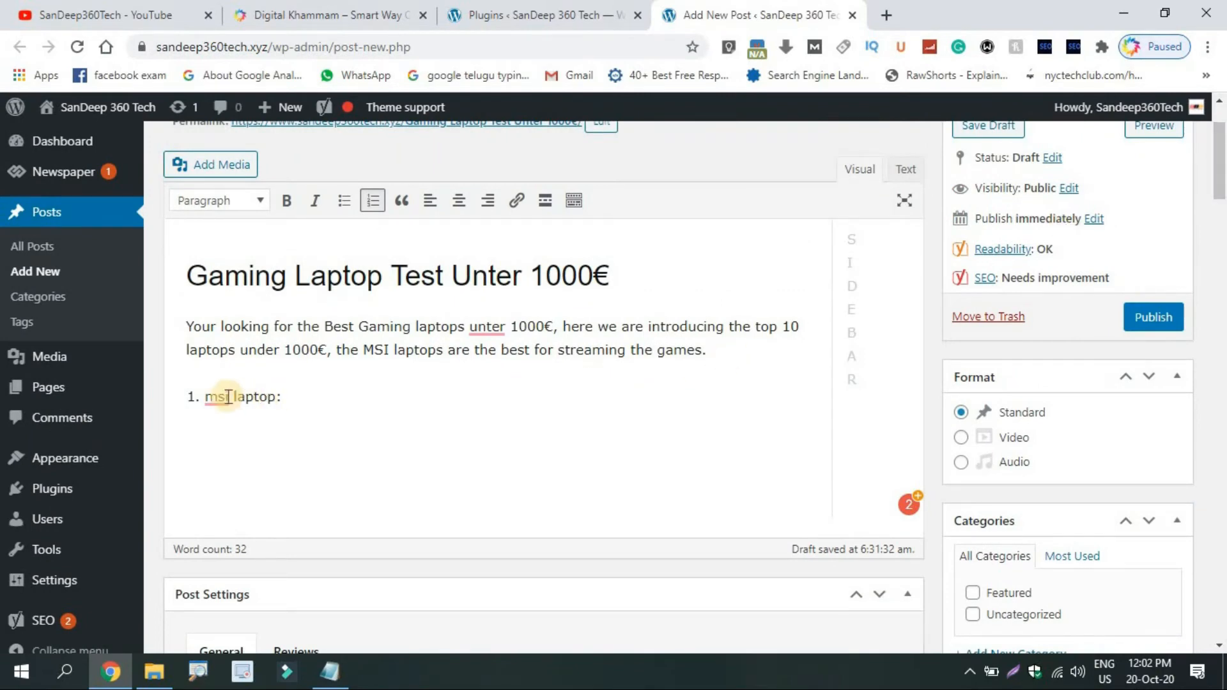
mouse_move(225, 397)
left_click(229, 430)
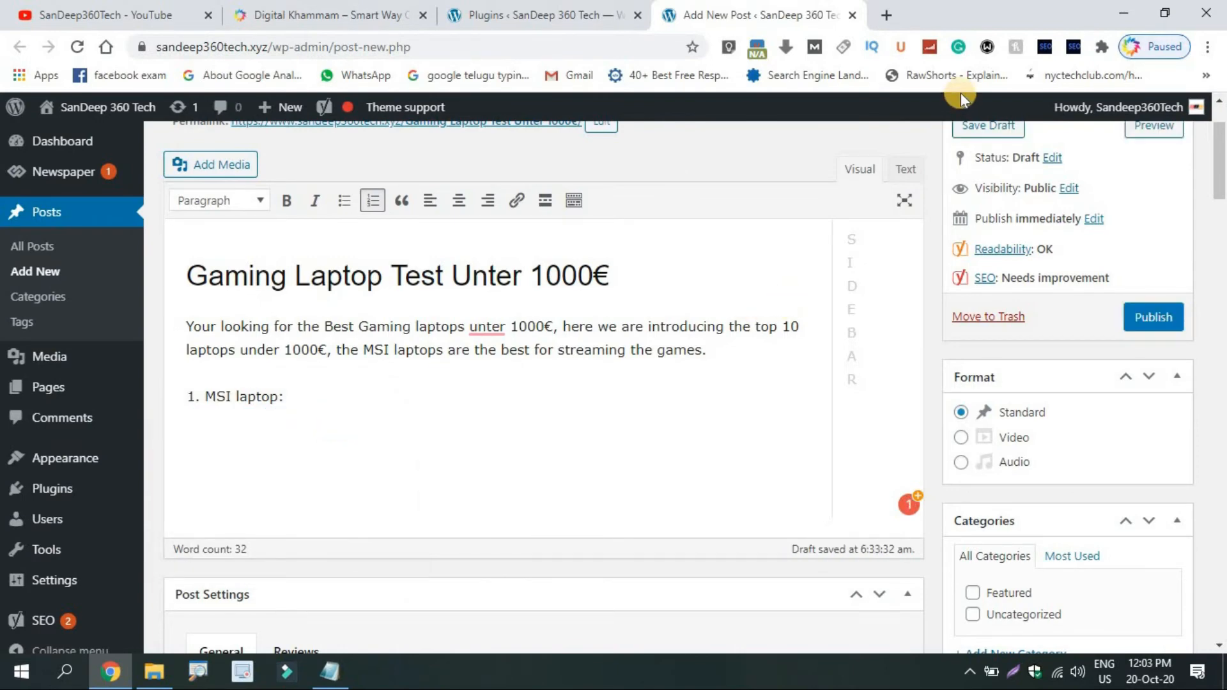
Step: Open canva.com in a new browser tab
left_click(888, 17)
type("canva.com")
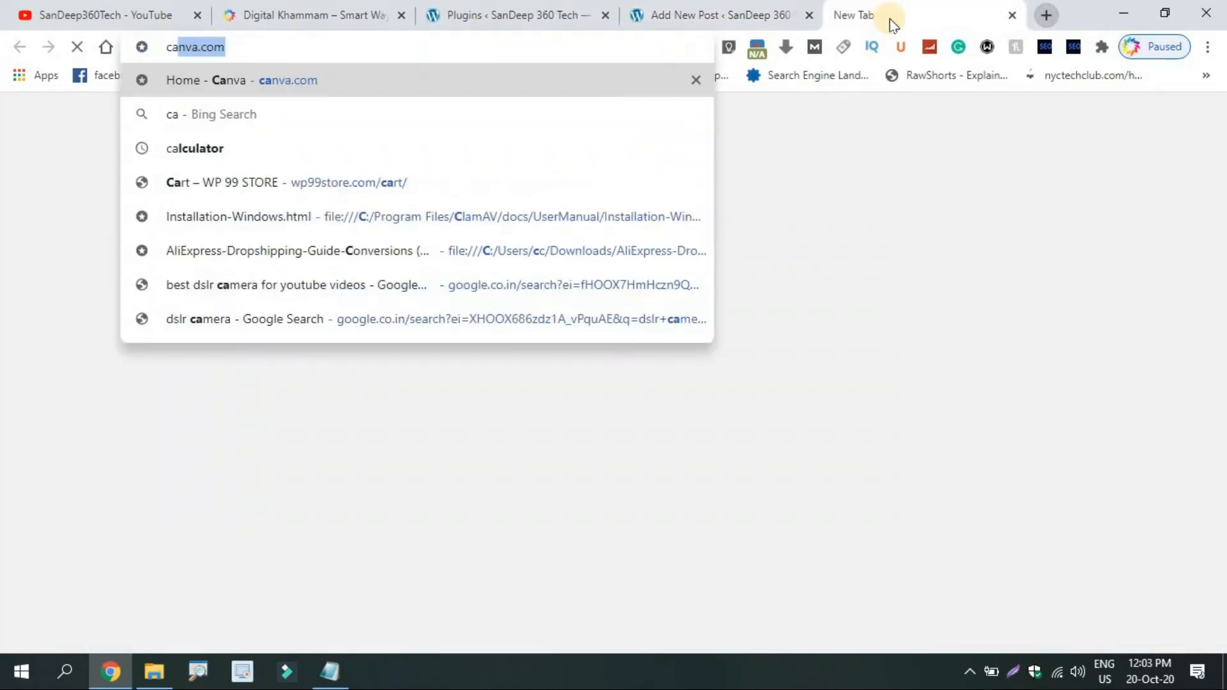
key("Return")
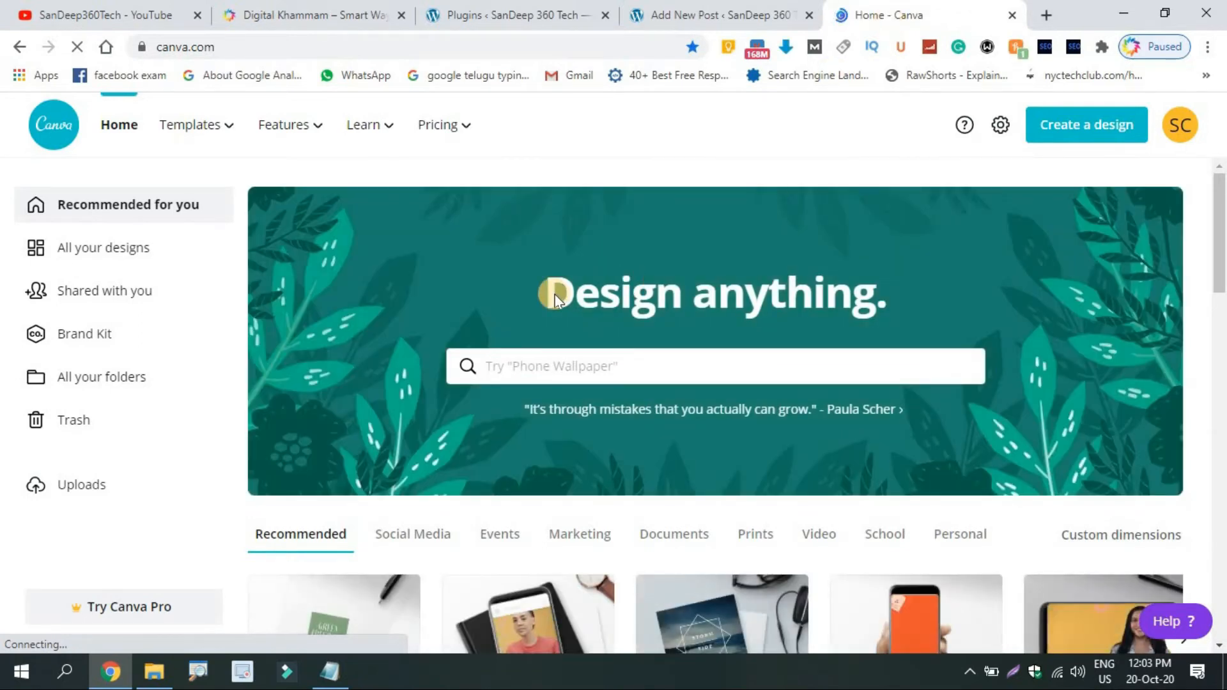
Step: Search for the "blog banner" design type and create a blank Blog Banner
left_click(543, 361)
type("bl")
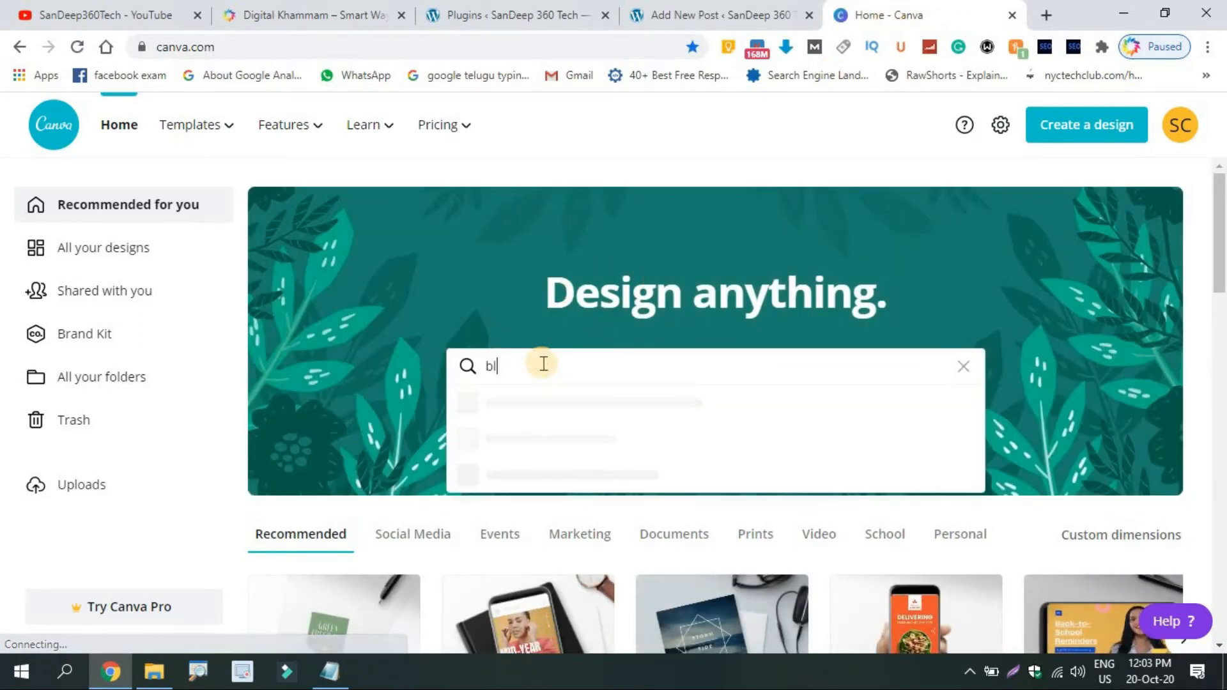
type("og banner")
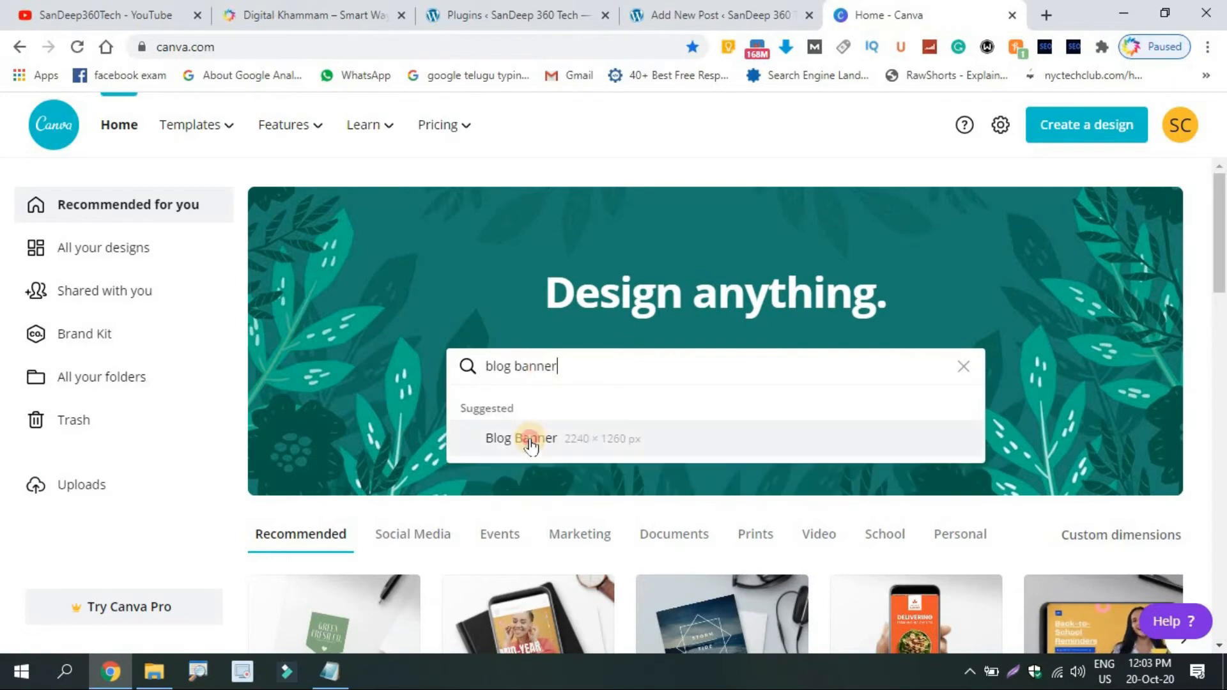
left_click(530, 441)
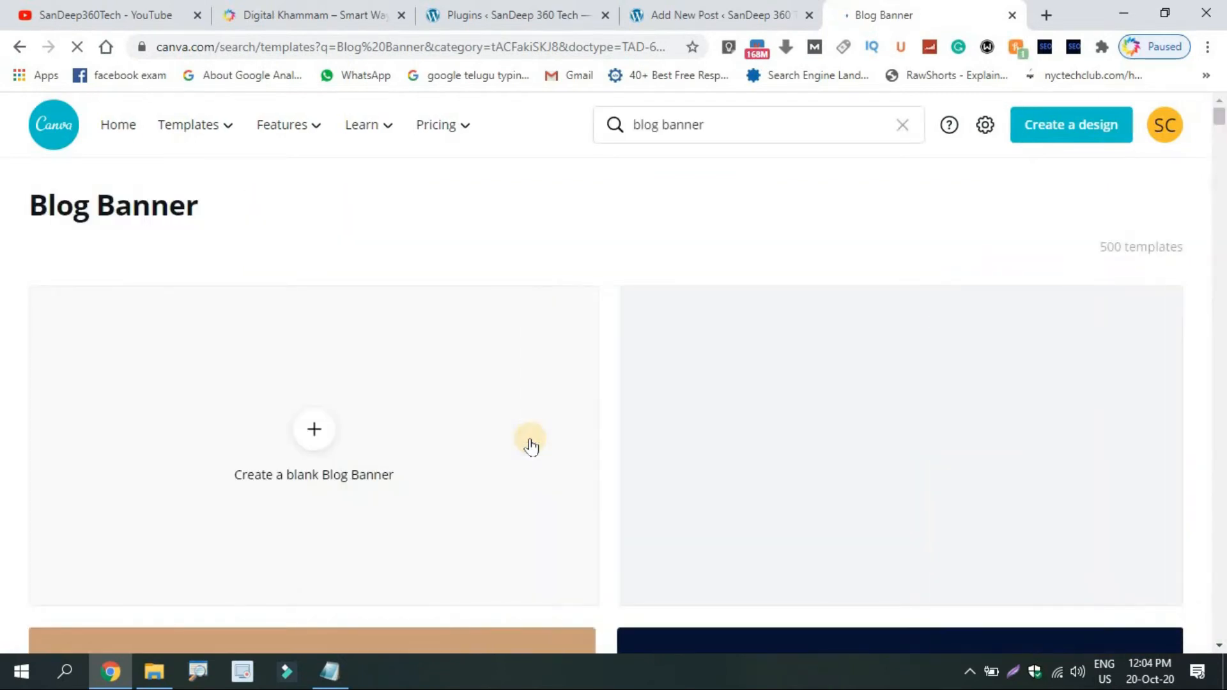
left_click(317, 430)
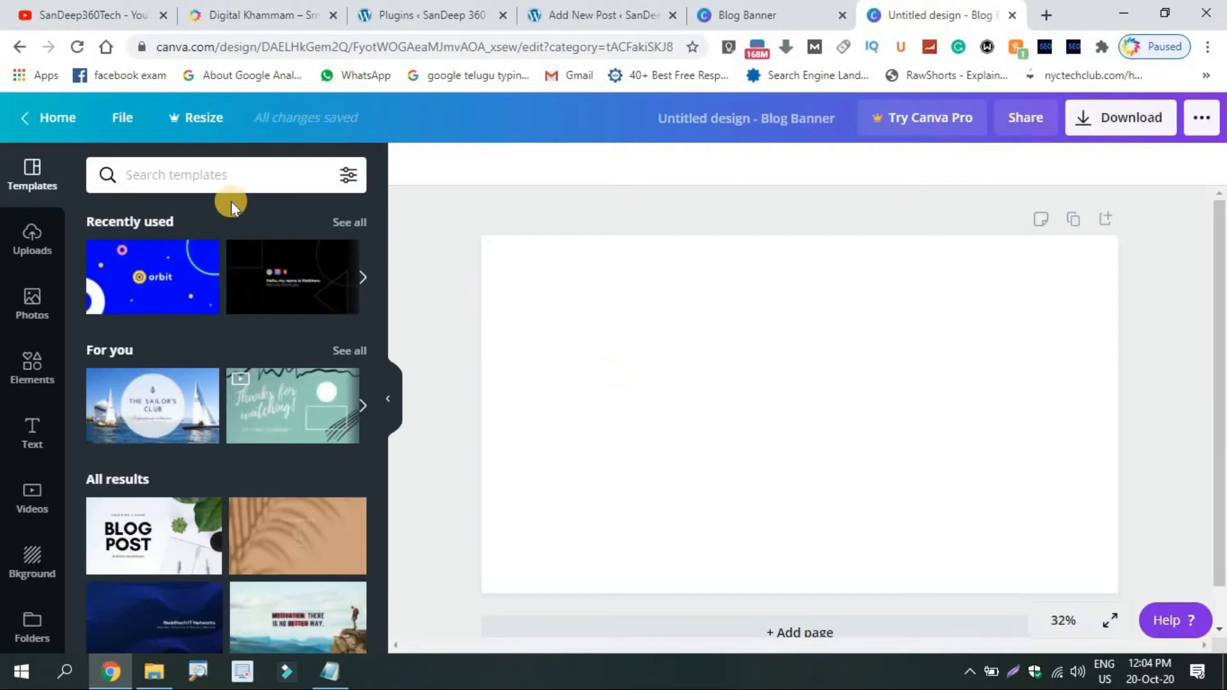
Step: Search the templates for "gaming laptop" and apply the "LIVESTREAMING" game controller template to the blank banner
left_click(207, 178)
type("gaming")
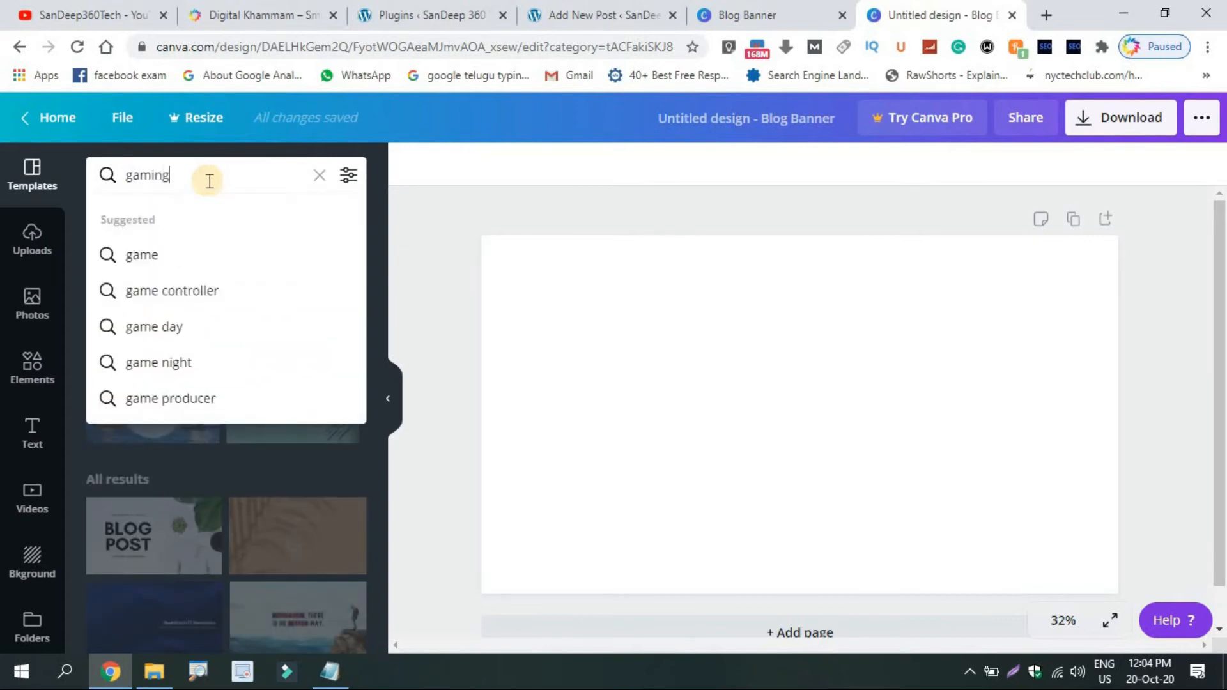
type(" laptop")
key("Return")
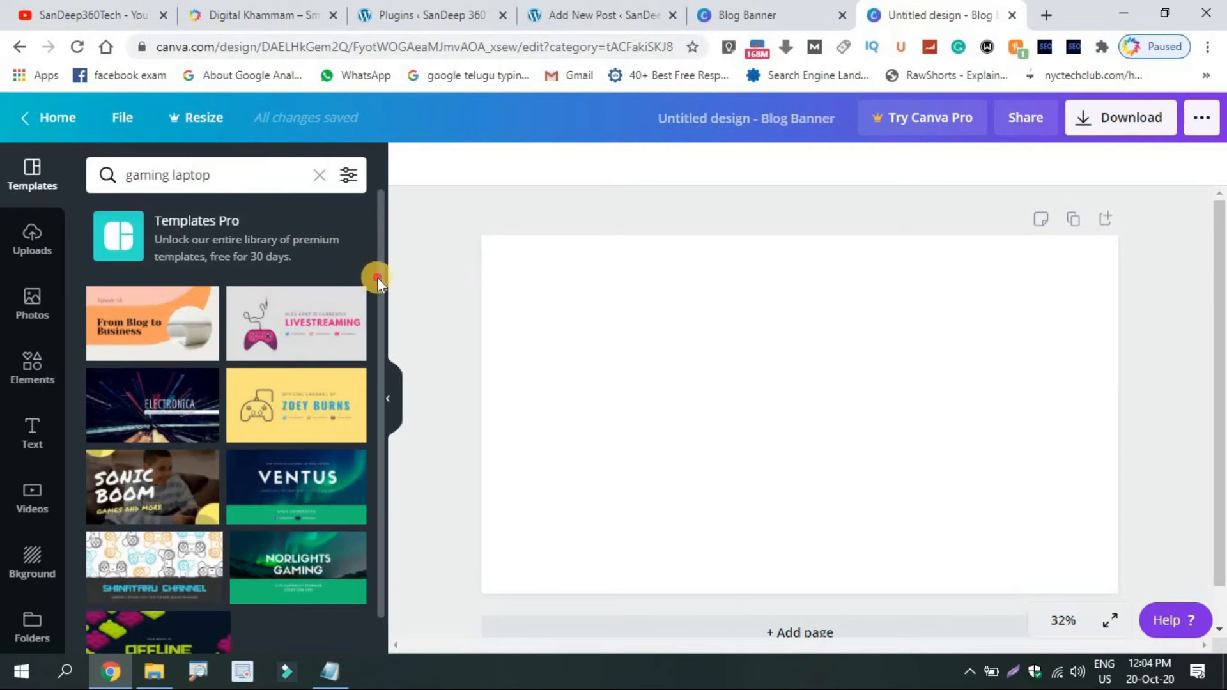
left_click_drag(377, 278, 382, 342)
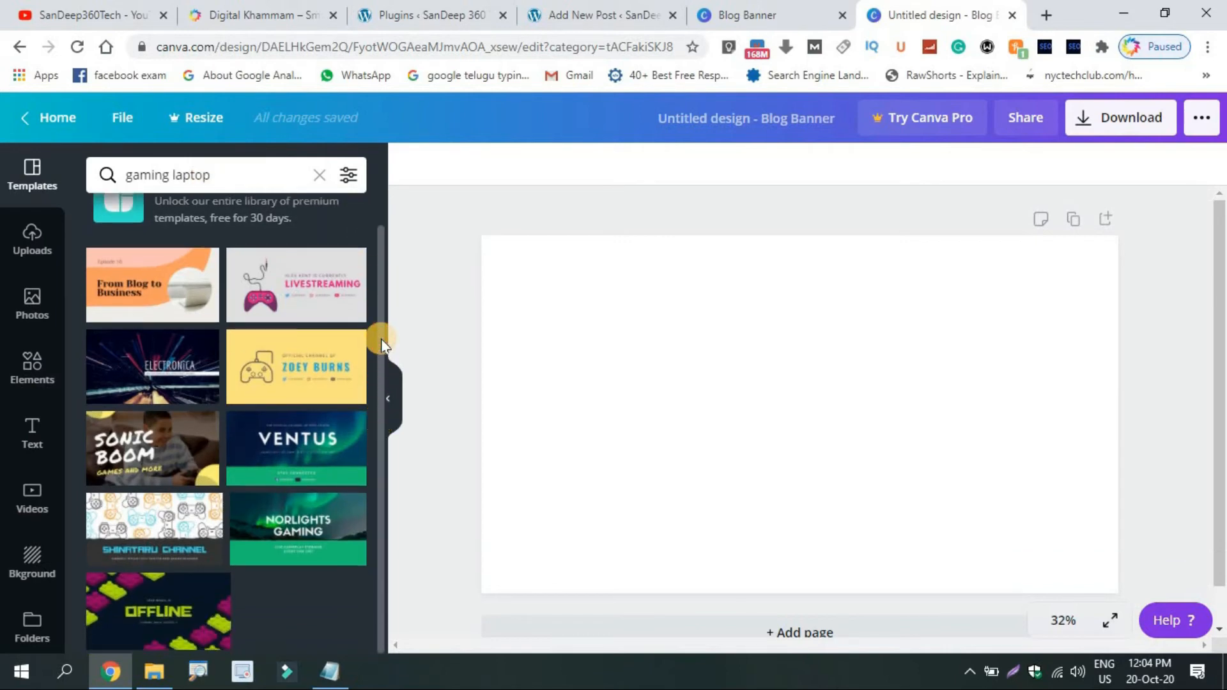
left_click_drag(267, 276, 576, 294)
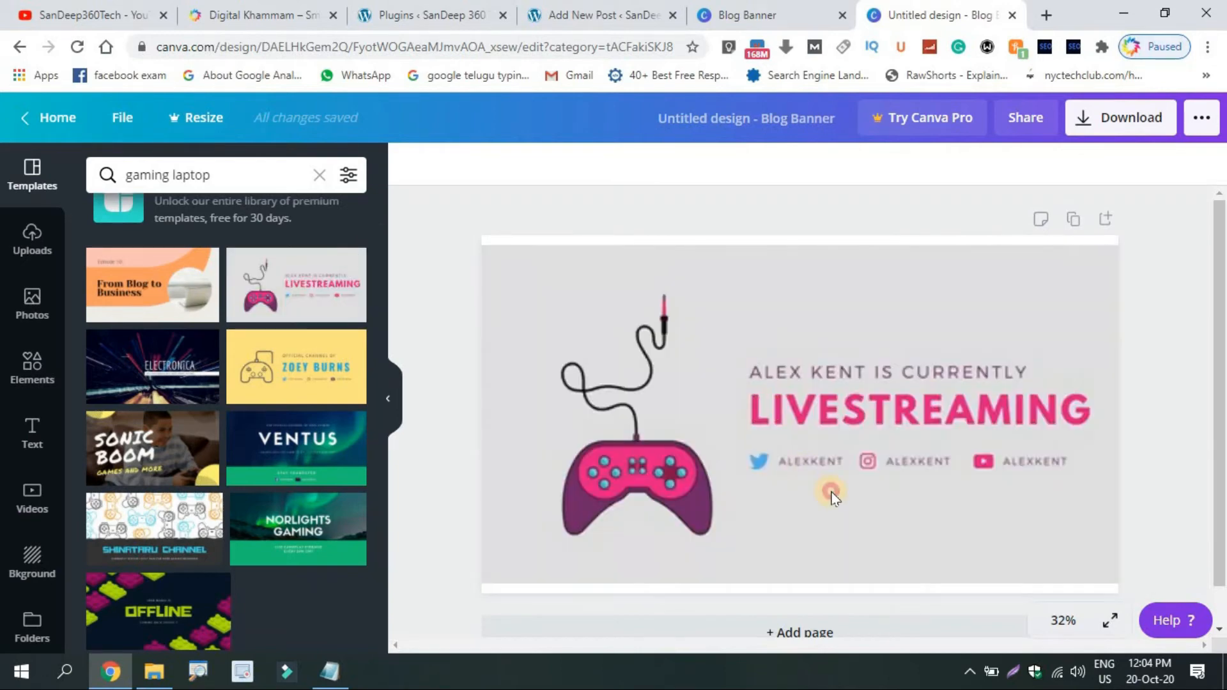
left_click(749, 345)
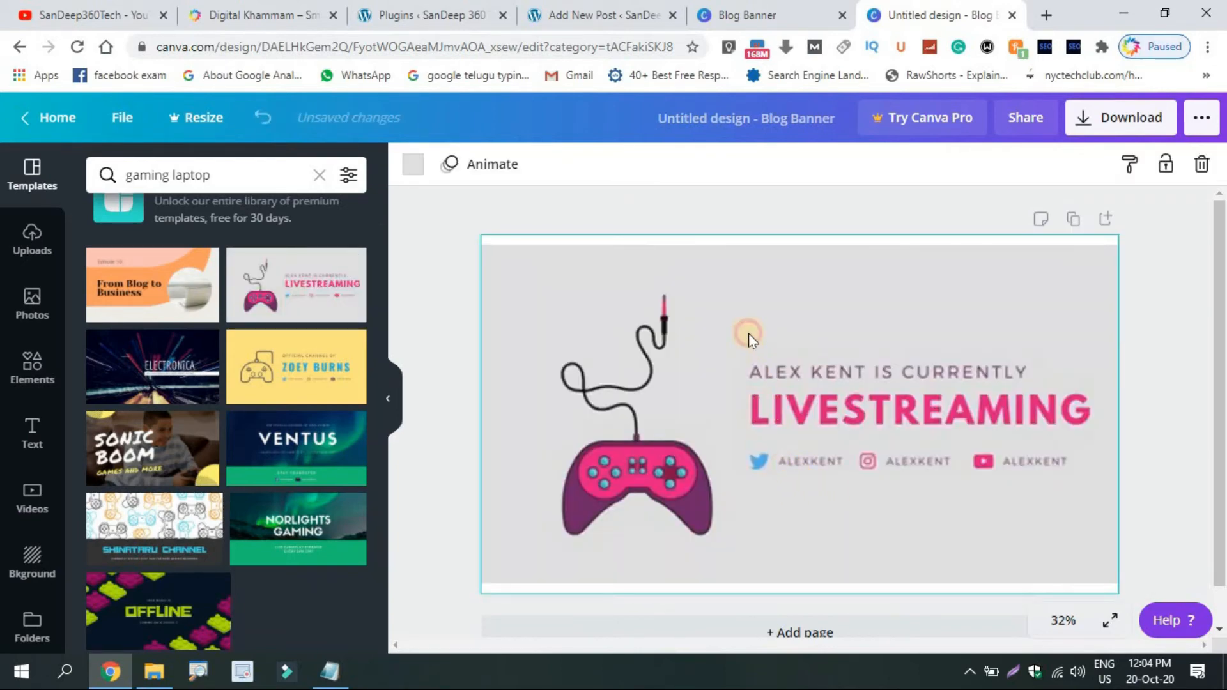
key("Delete")
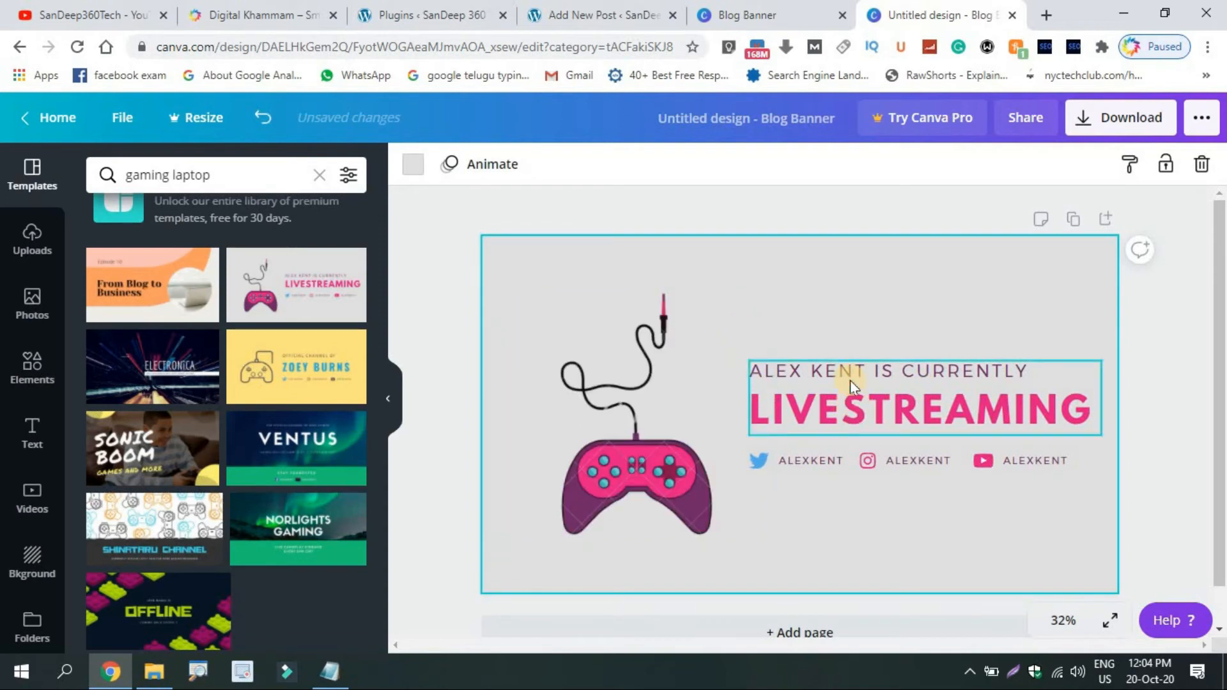
Step: Ungroup the "LIVESTREAMING" heading from the smaller text line above it
left_click(850, 377)
left_click(1053, 372)
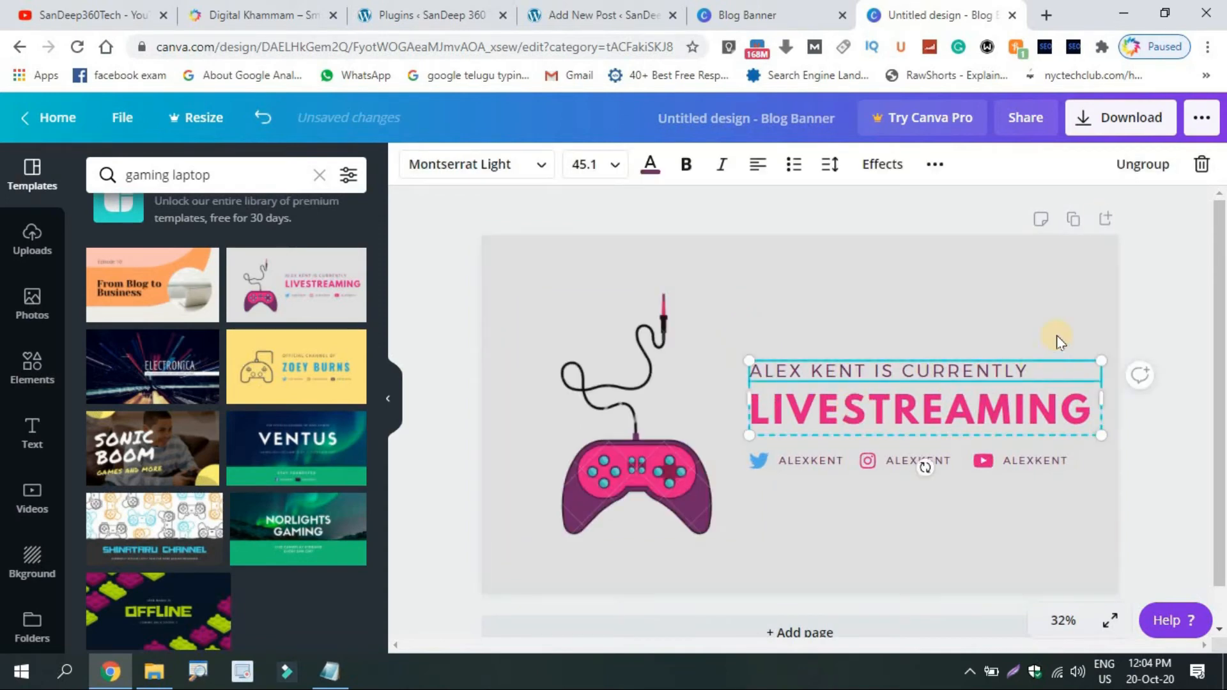
left_click(1143, 164)
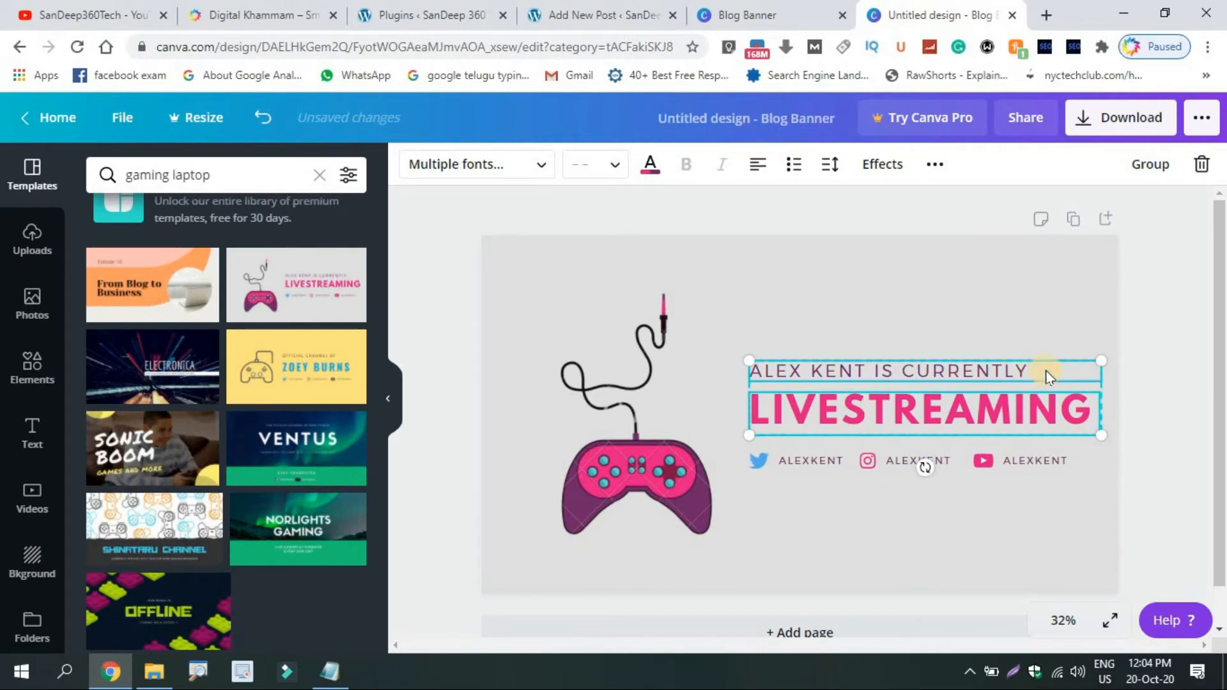
left_click(984, 306)
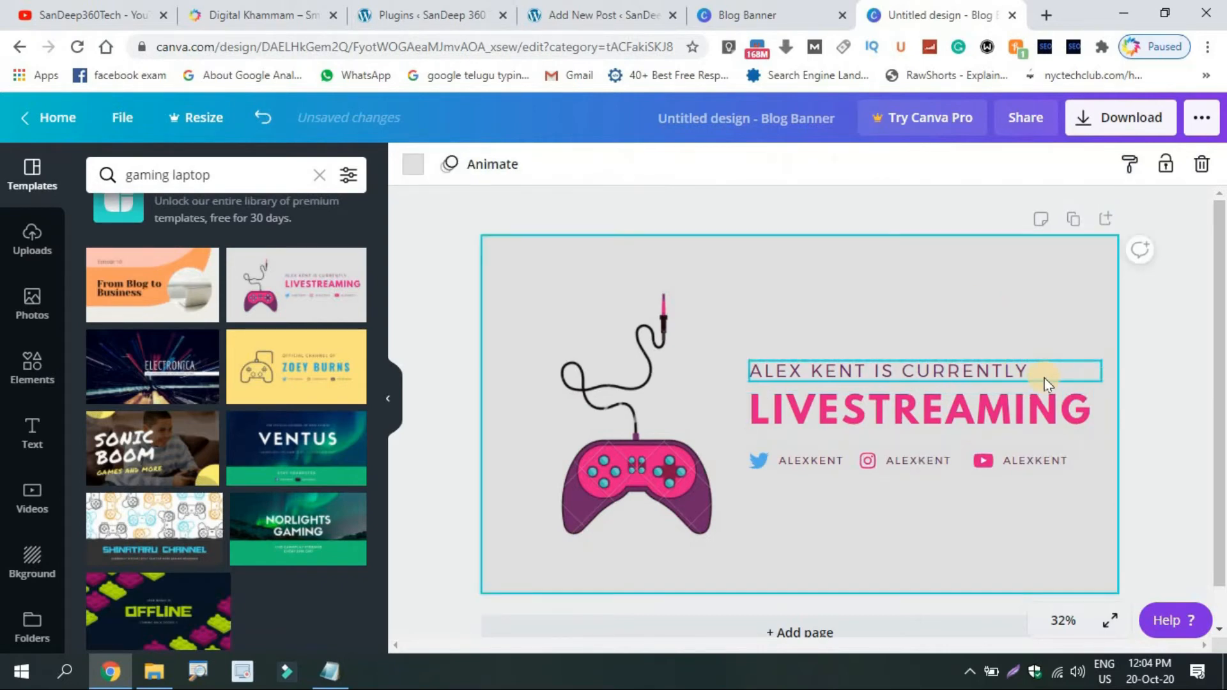
Step: Replace the text line above the "LIVESTREAMING" heading with "MSI LAPTOPS"
left_click(1043, 377)
left_click_drag(1037, 377, 761, 371)
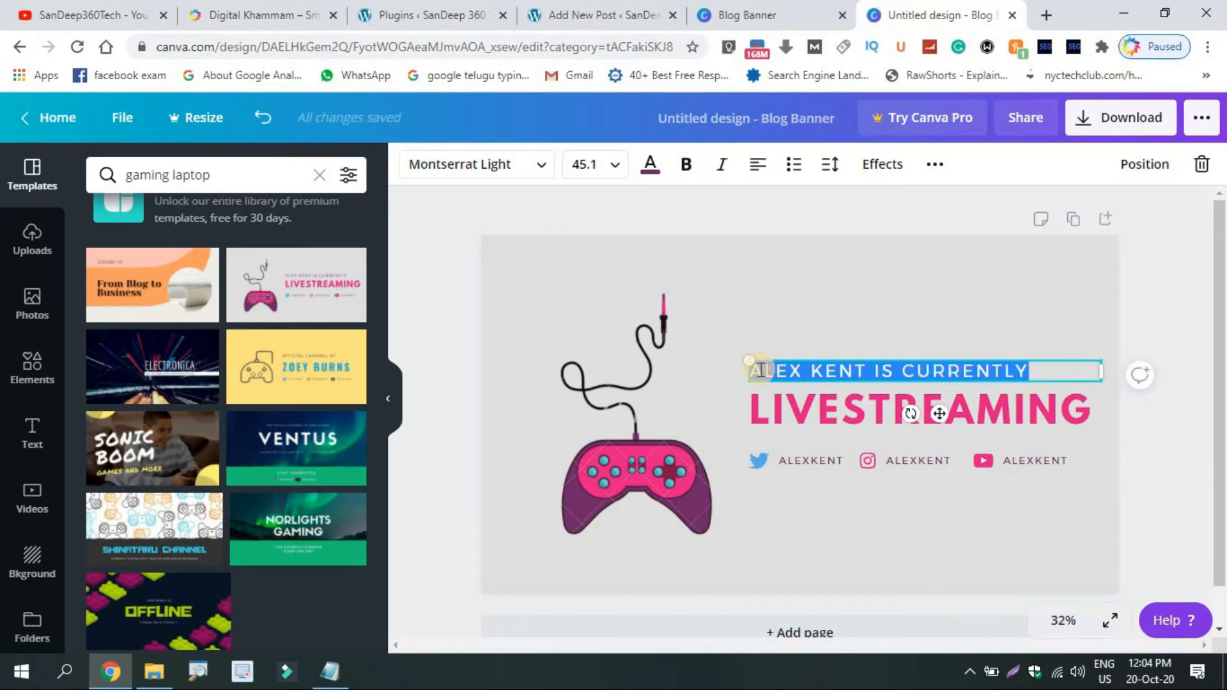
type("S")
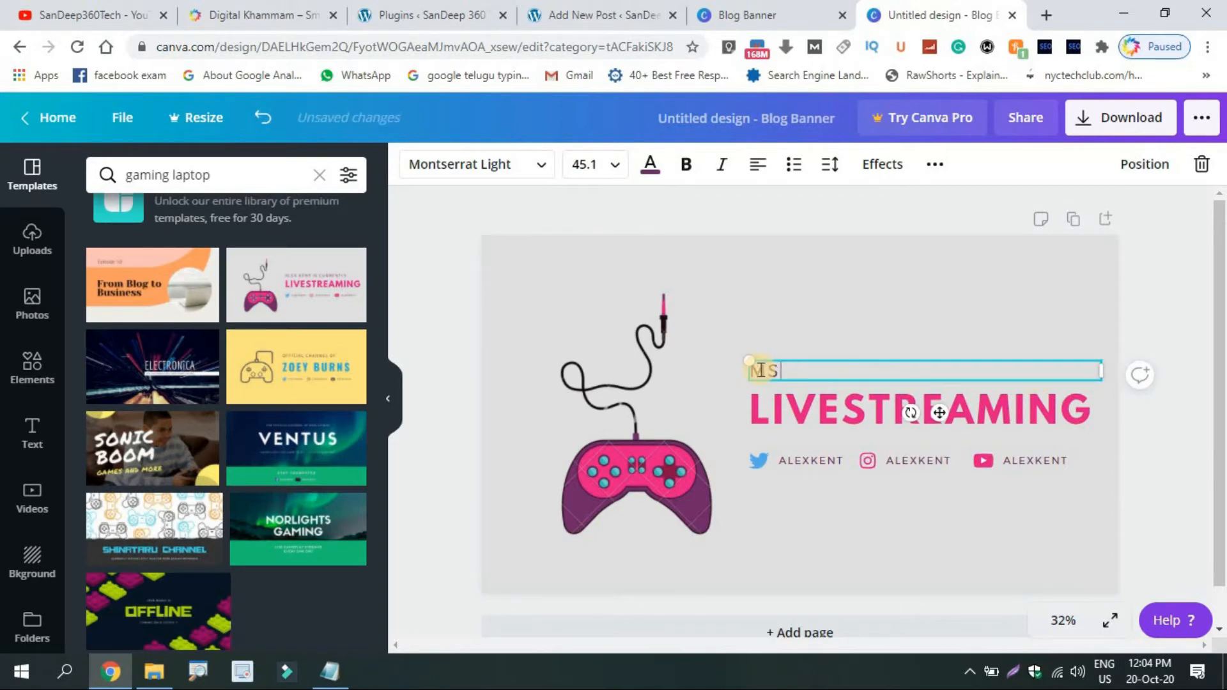
type("I LAP")
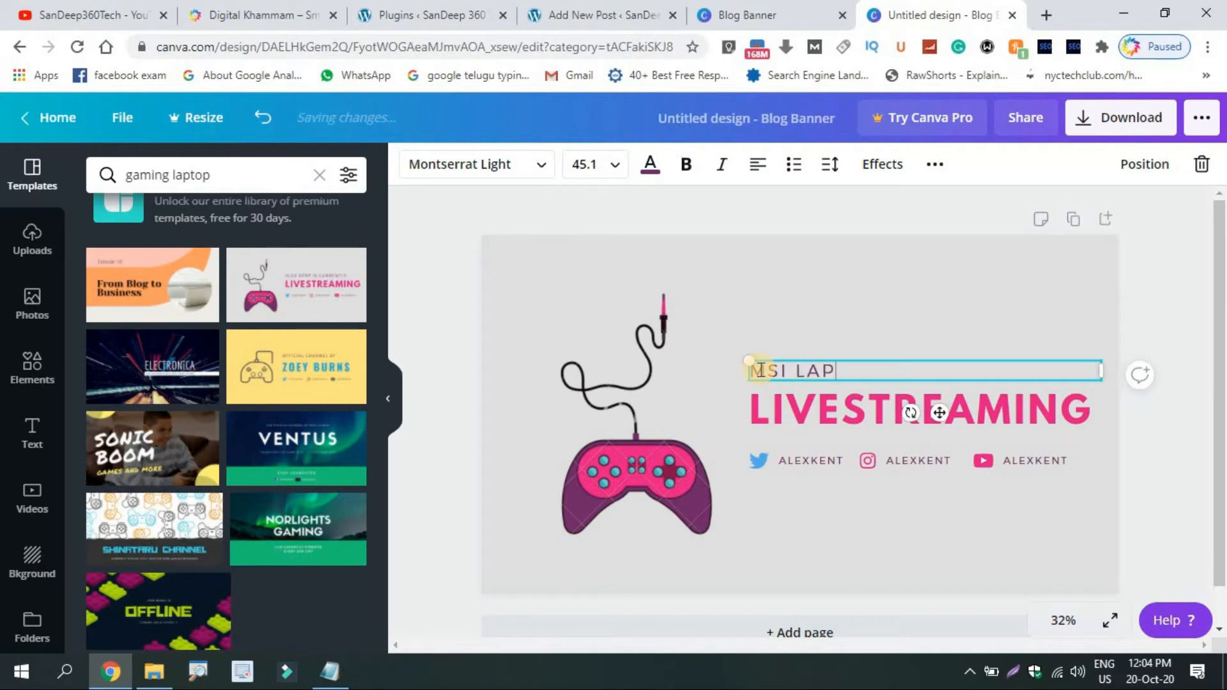
type("TOPS")
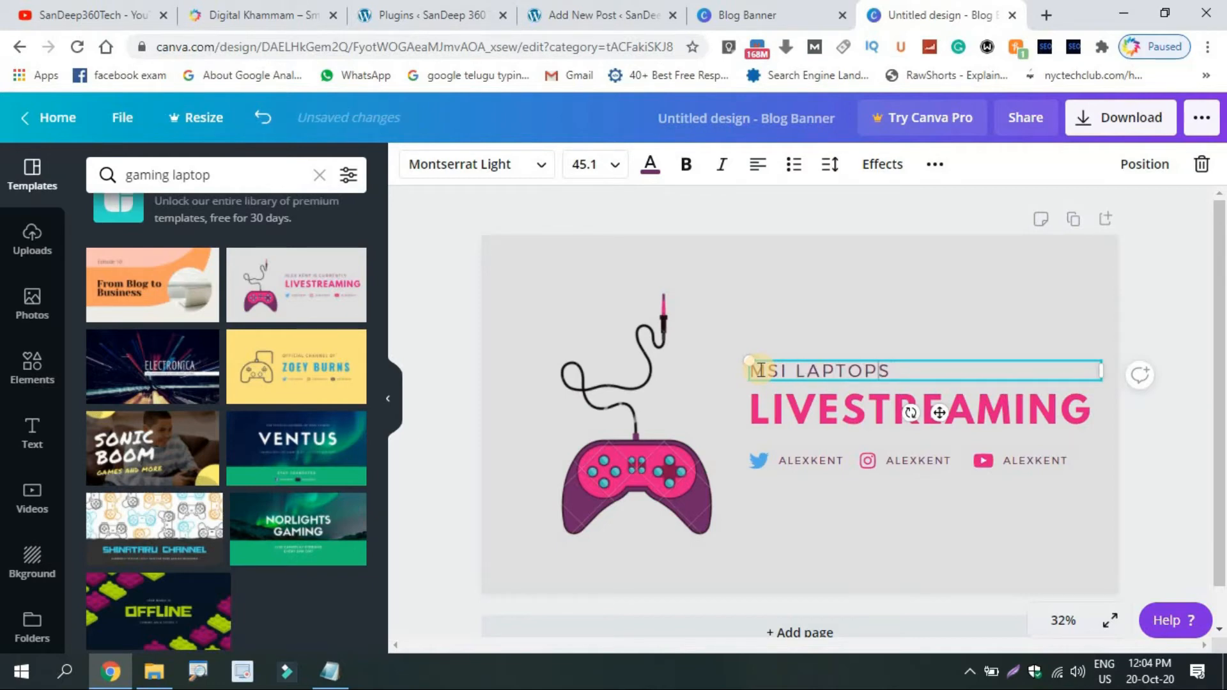
Step: Insert "GAMING" into the text line above the heading so that it reads "MSI GAMING LAPTOPS"
type("GAMING")
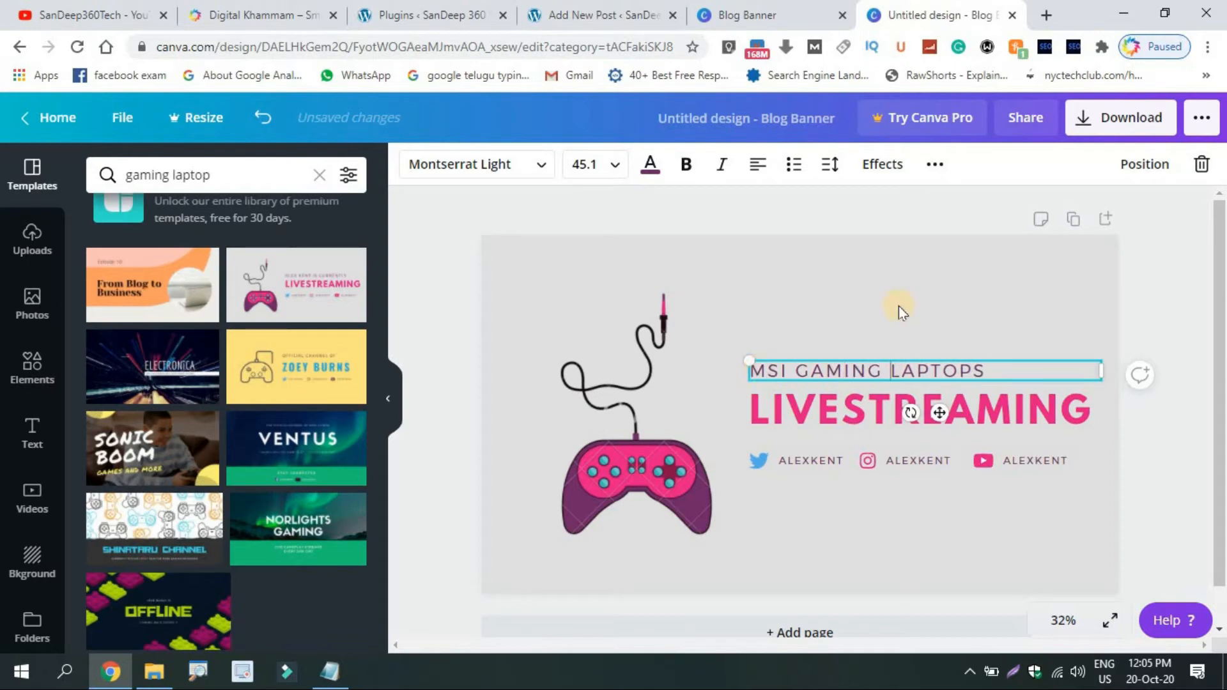
left_click(943, 285)
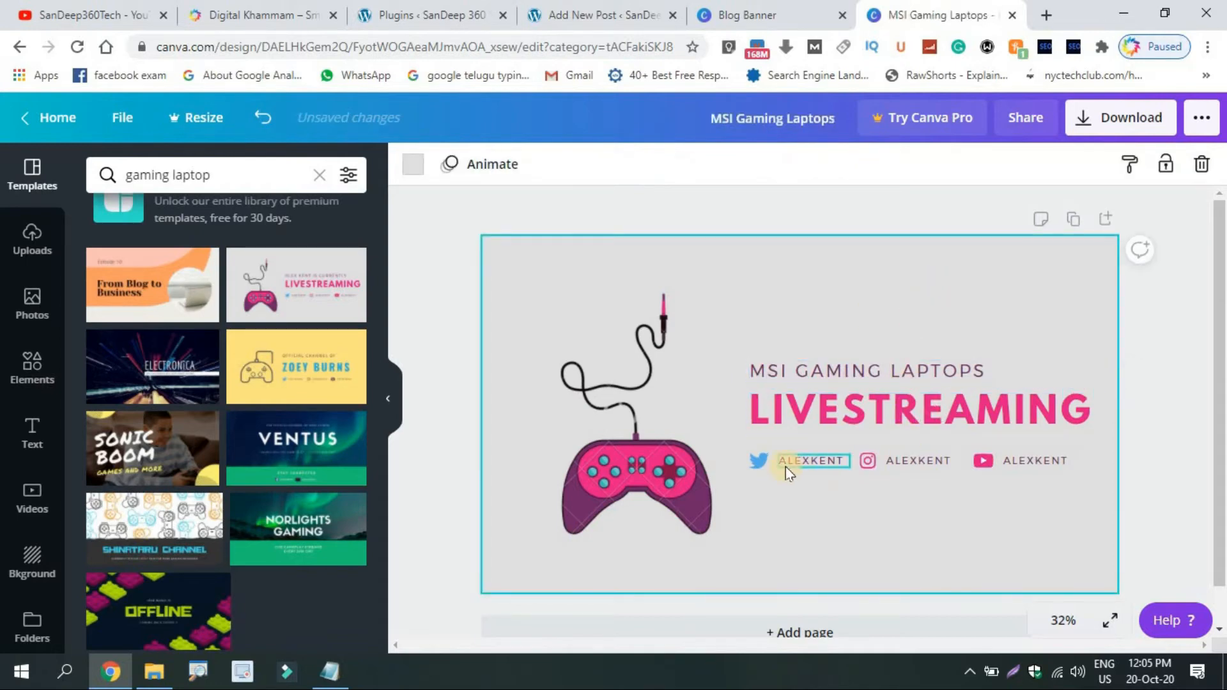
left_click(856, 197)
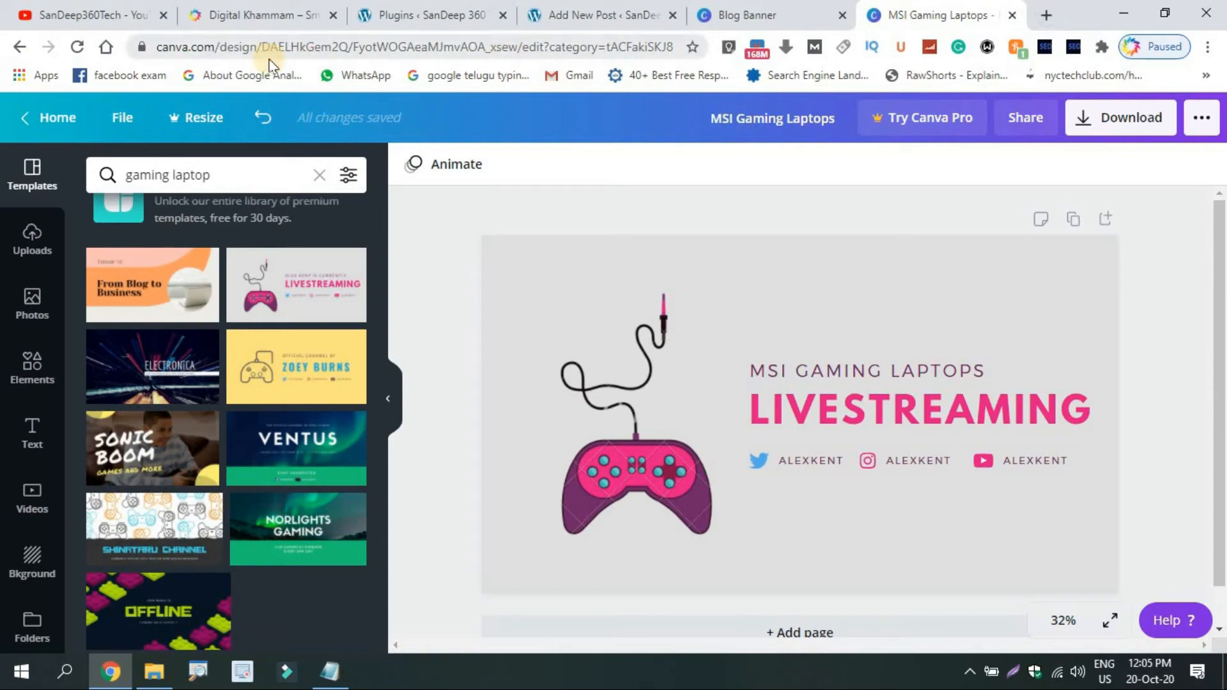
Step: Search the web for "msi laptop logo" in a new browser tab and show the image results
left_click(1048, 13)
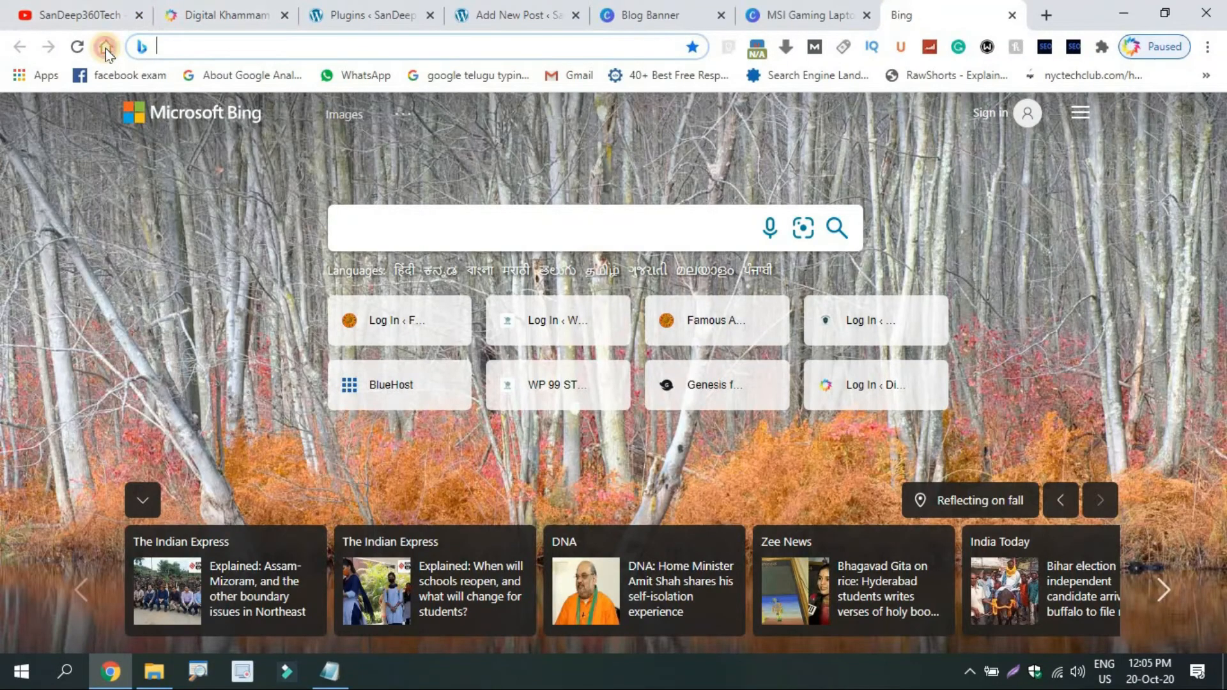
type("msi")
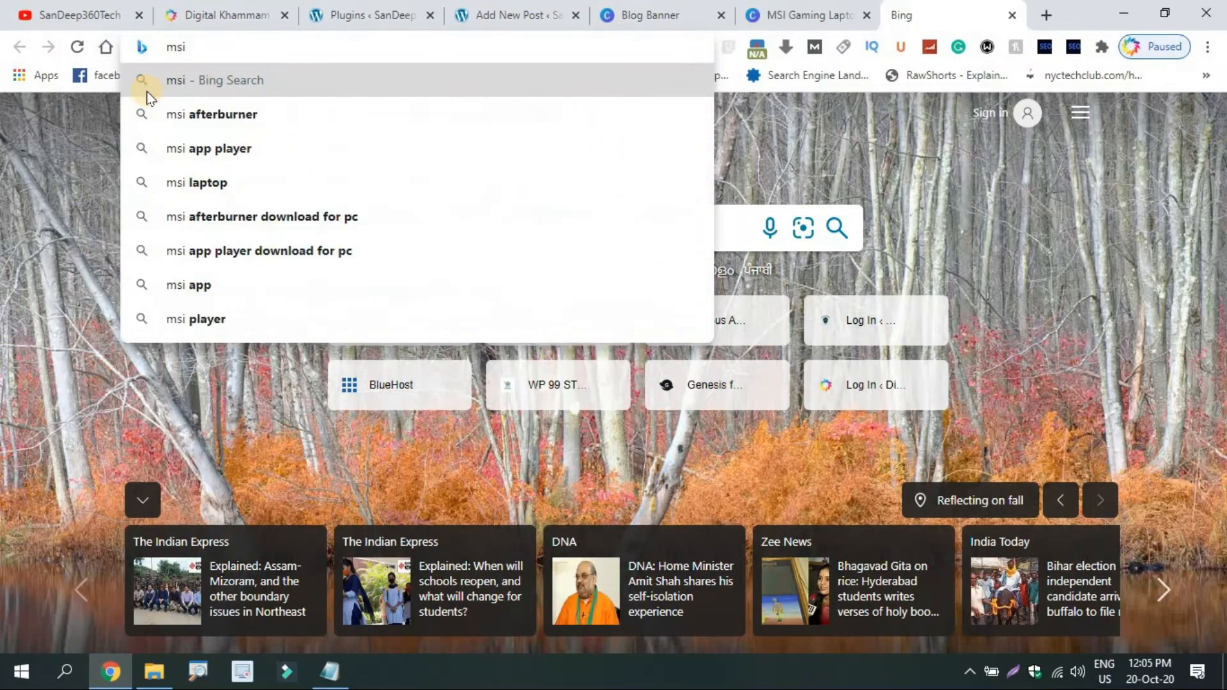
type(" laptop")
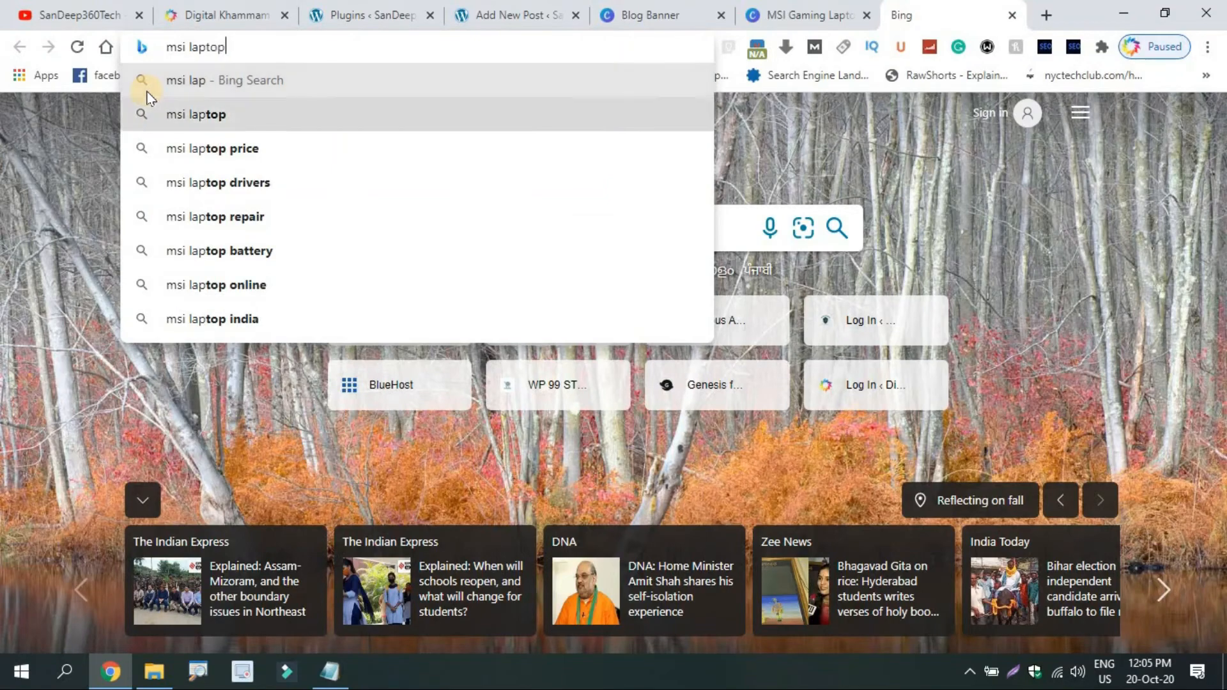
type("logo")
key("Return")
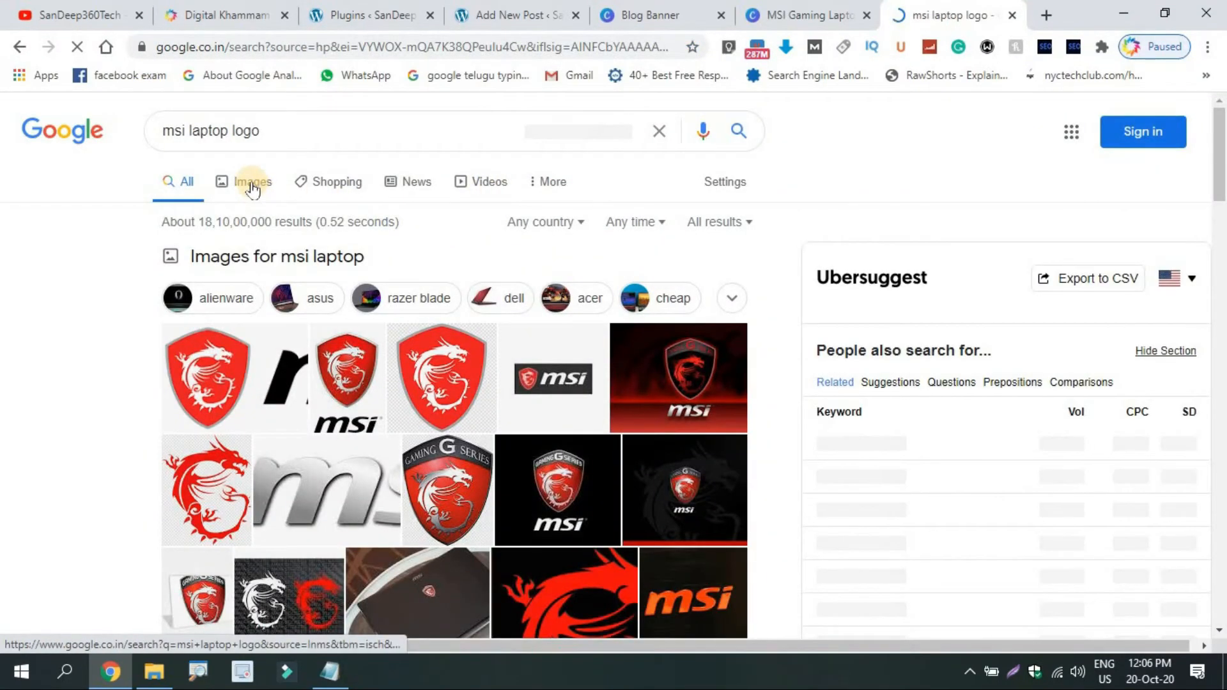
left_click(252, 185)
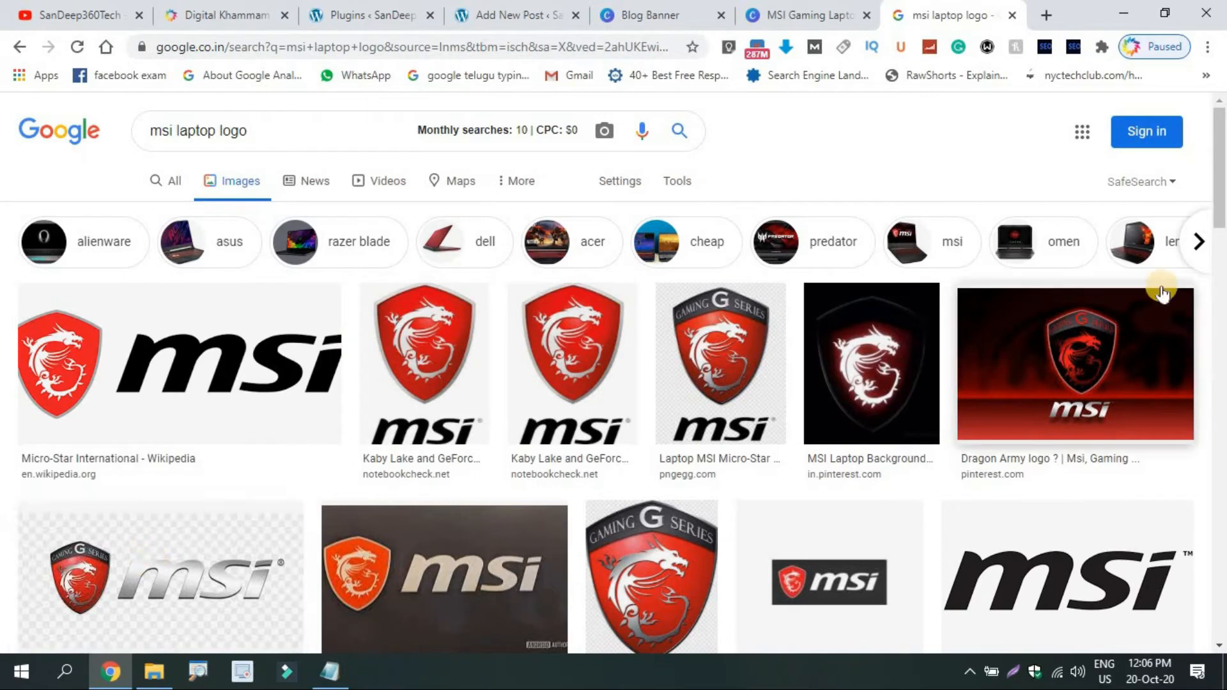
Step: Save the full-size red dragon shield MSI logo from Notebookcheck to the Desktop as Wappen_MSI_vertikal_schwarz_V1.png
left_click_drag(1223, 157, 1223, 195)
left_click(522, 262)
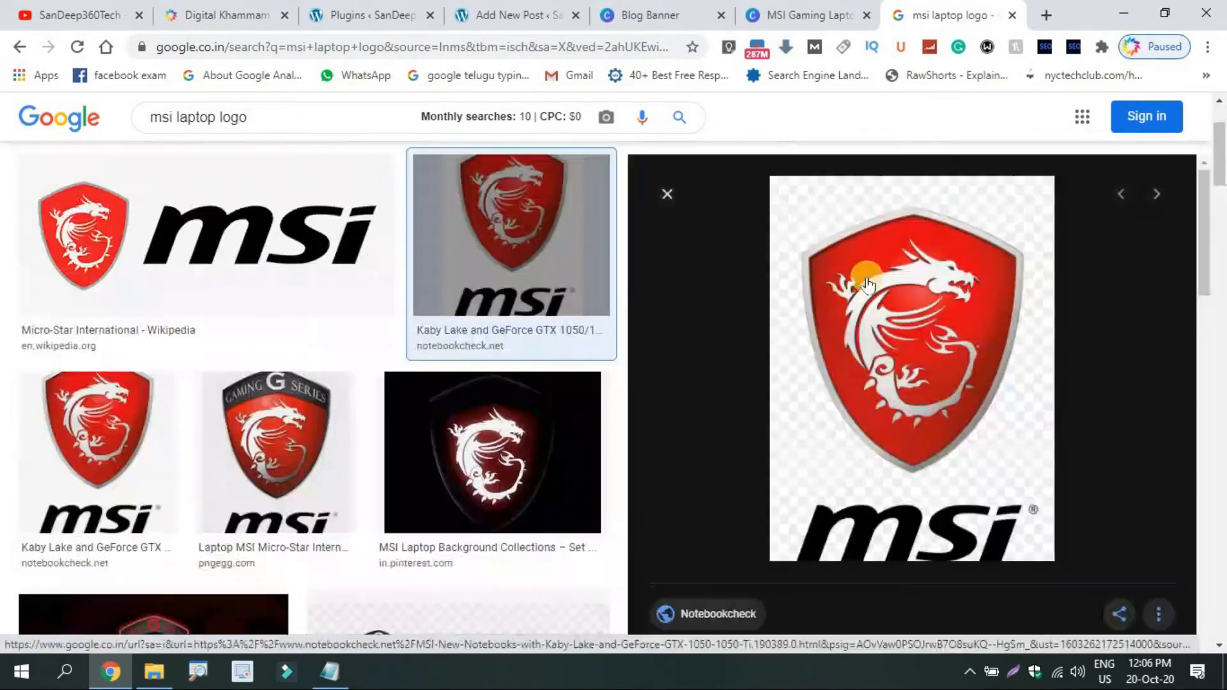
right_click(925, 292)
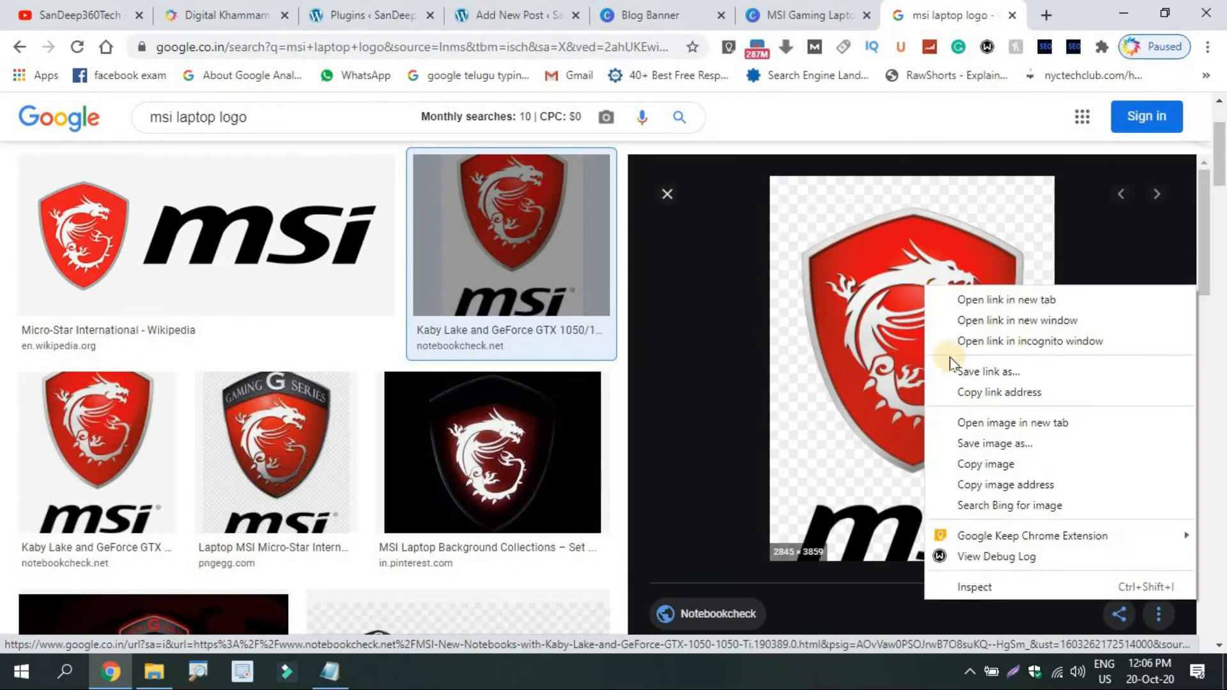
left_click(971, 443)
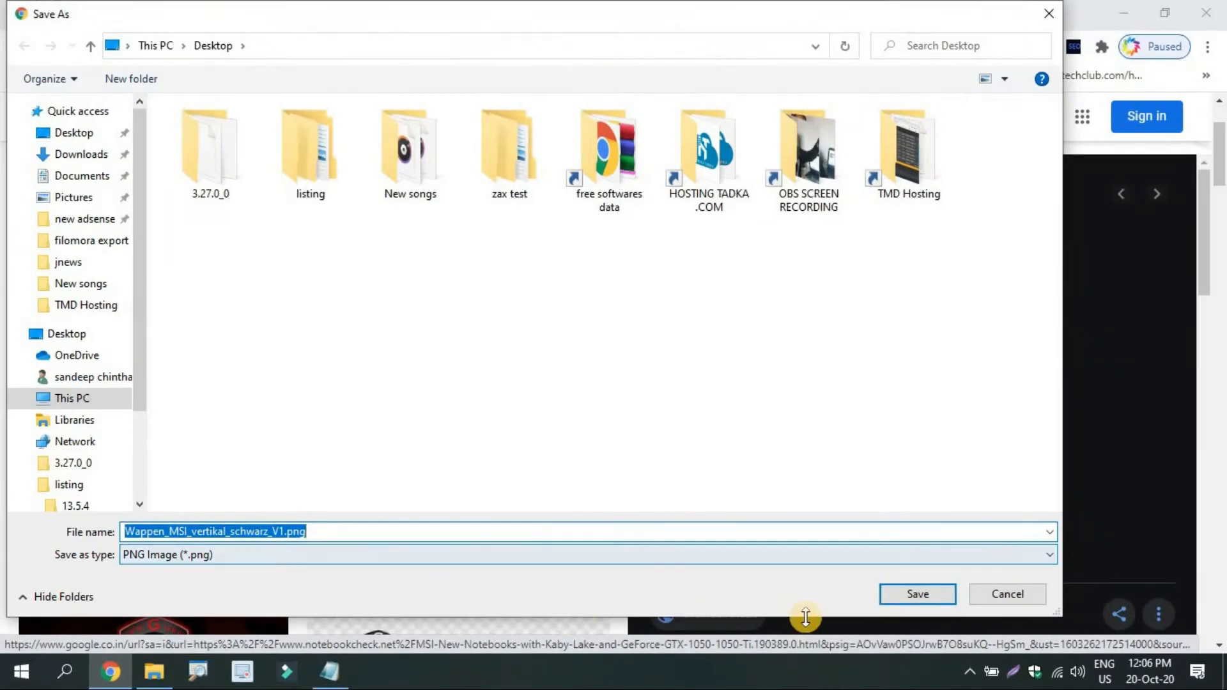
left_click(898, 592)
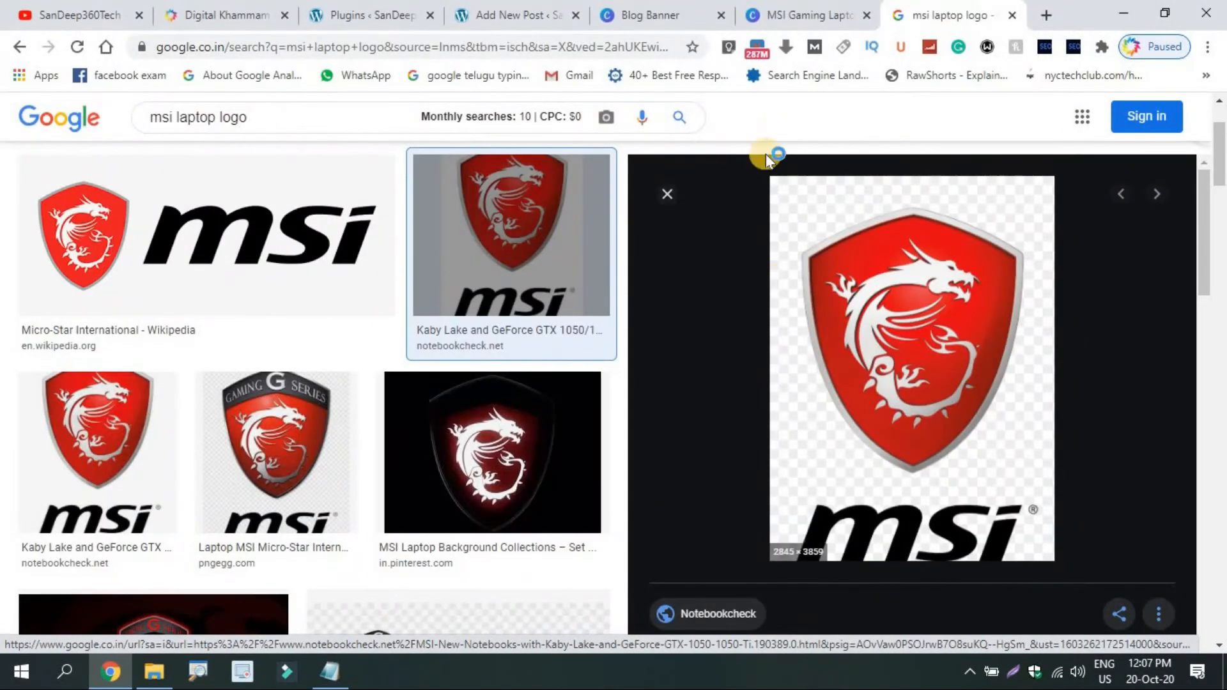
Step: Return to the Canva banner design and delete the game controller illustration with the cable
left_click(764, 7)
left_click(625, 391)
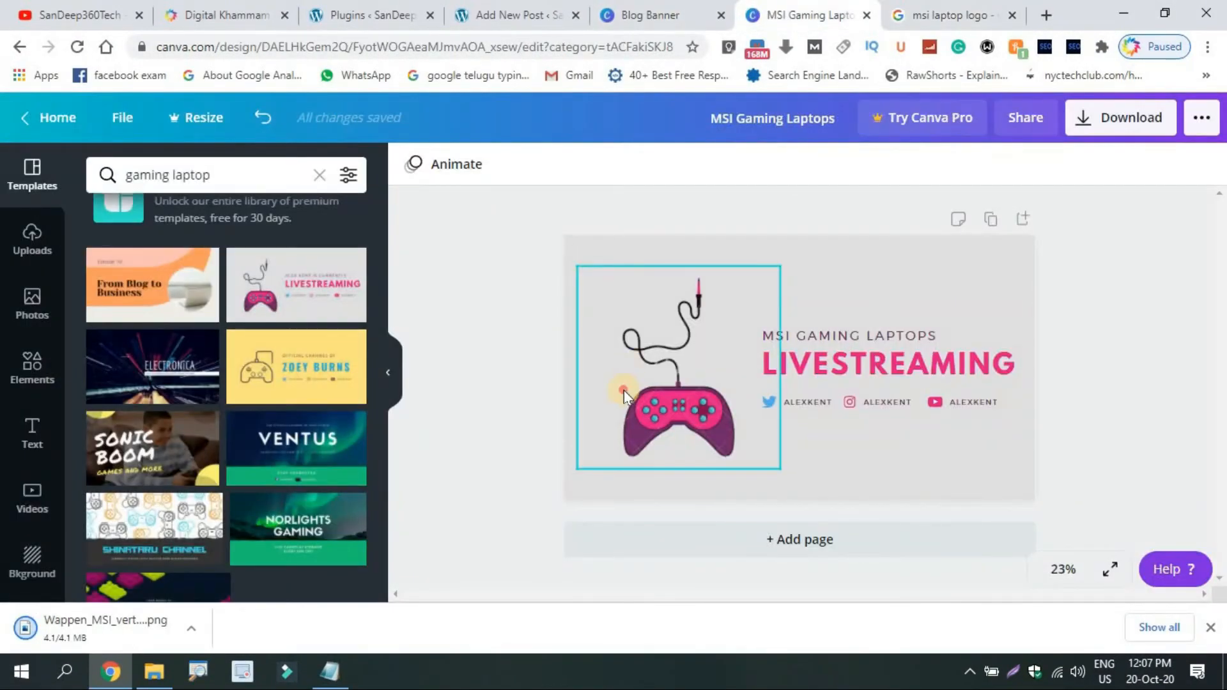
key("Delete")
left_click(676, 400)
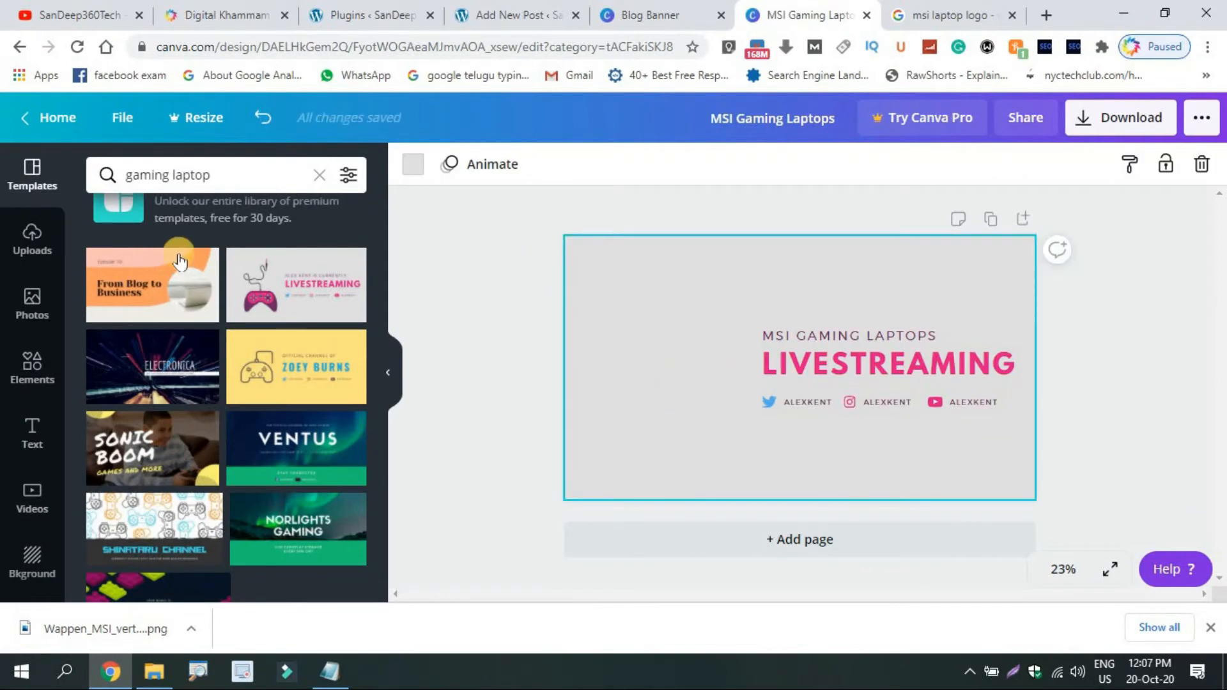
left_click(225, 182)
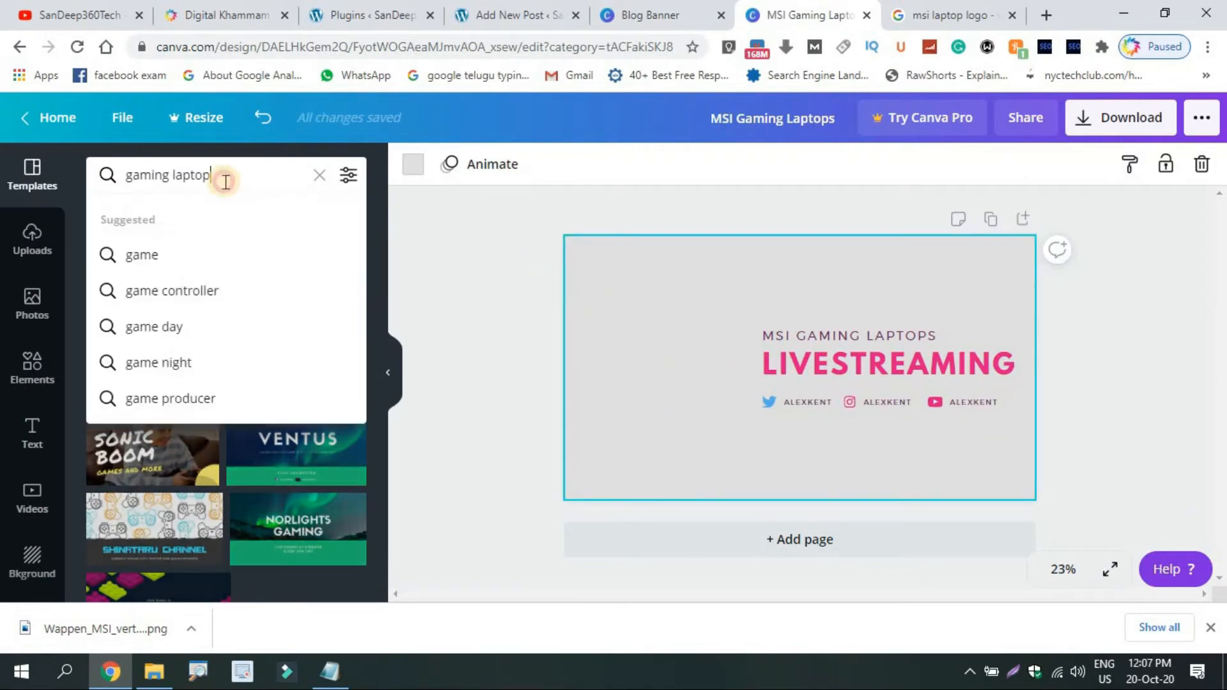
key("BackSpace")
key("BackSpace")
key("BackSpace")
key("BackSpace")
key("BackSpace")
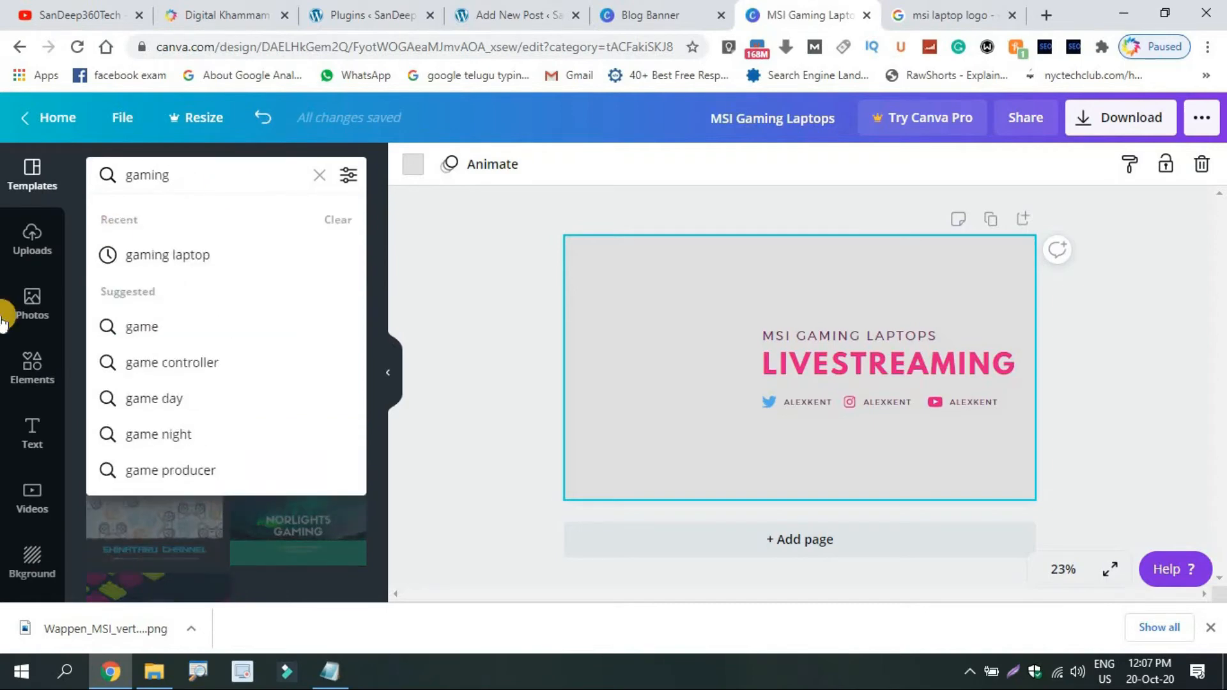
Step: Search the Canva elements library for "gaming"
left_click(12, 383)
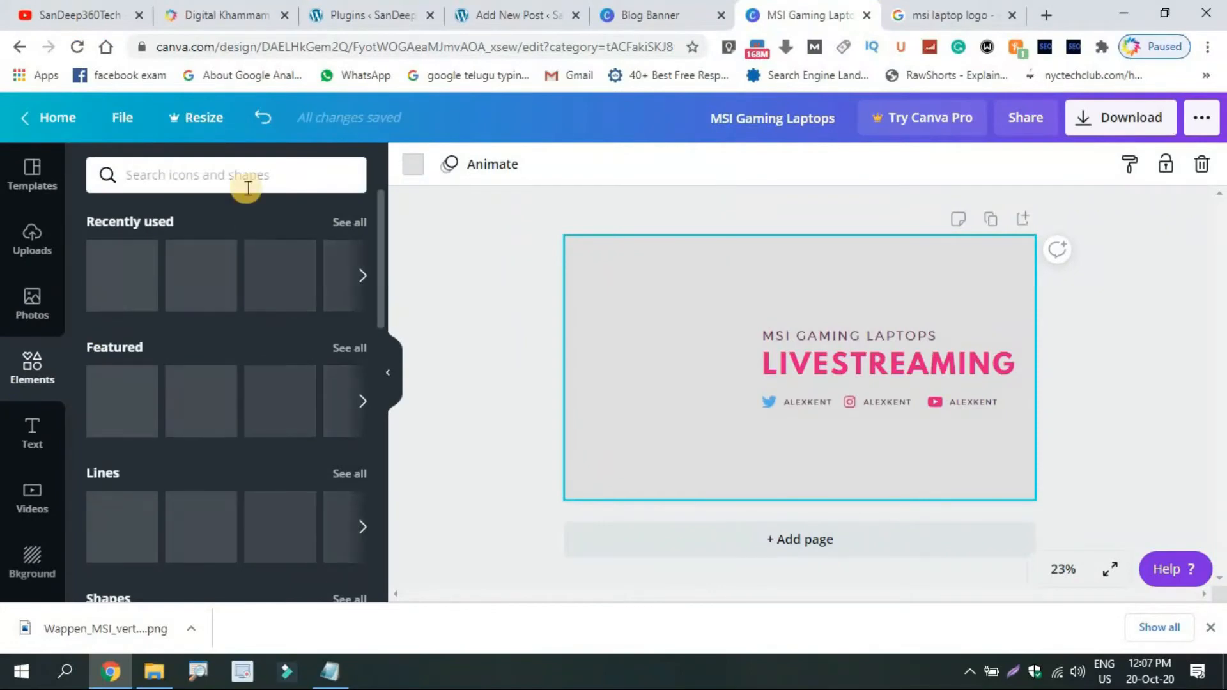
left_click(243, 174)
type("gaming")
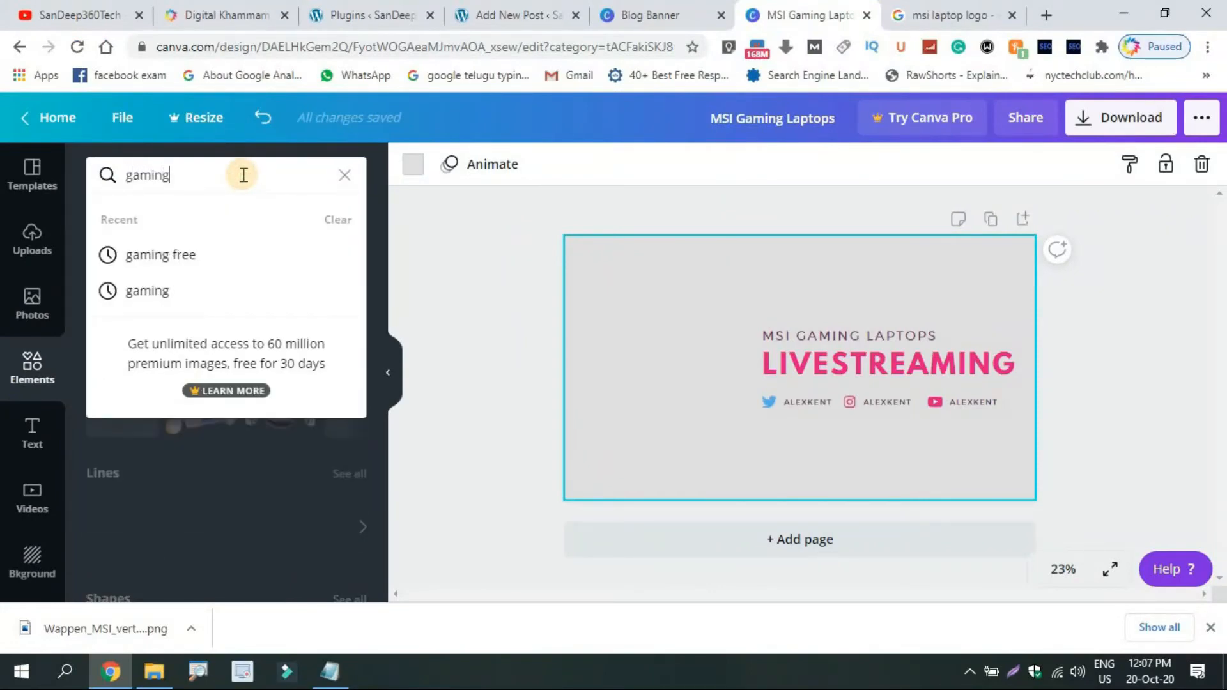
key("Return")
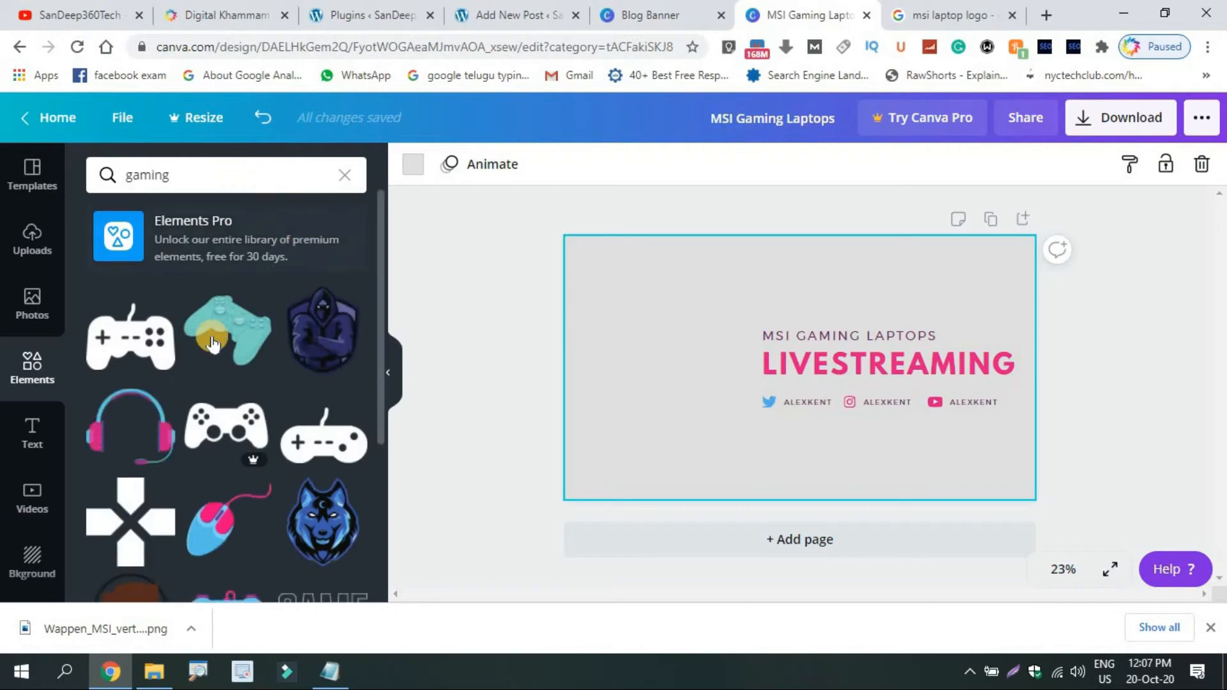
Step: Add the pink and blue headset and the teal game controller to the banner, with the headset above the controller
left_click_drag(120, 416, 566, 320)
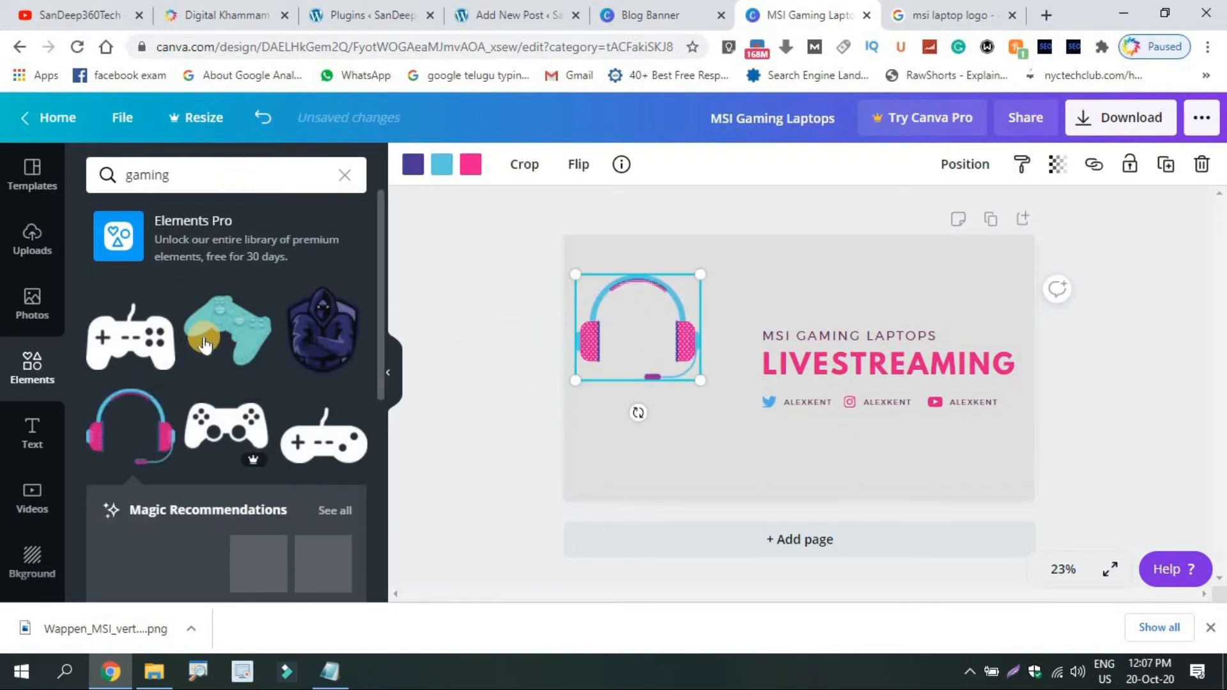
left_click_drag(227, 342, 692, 432)
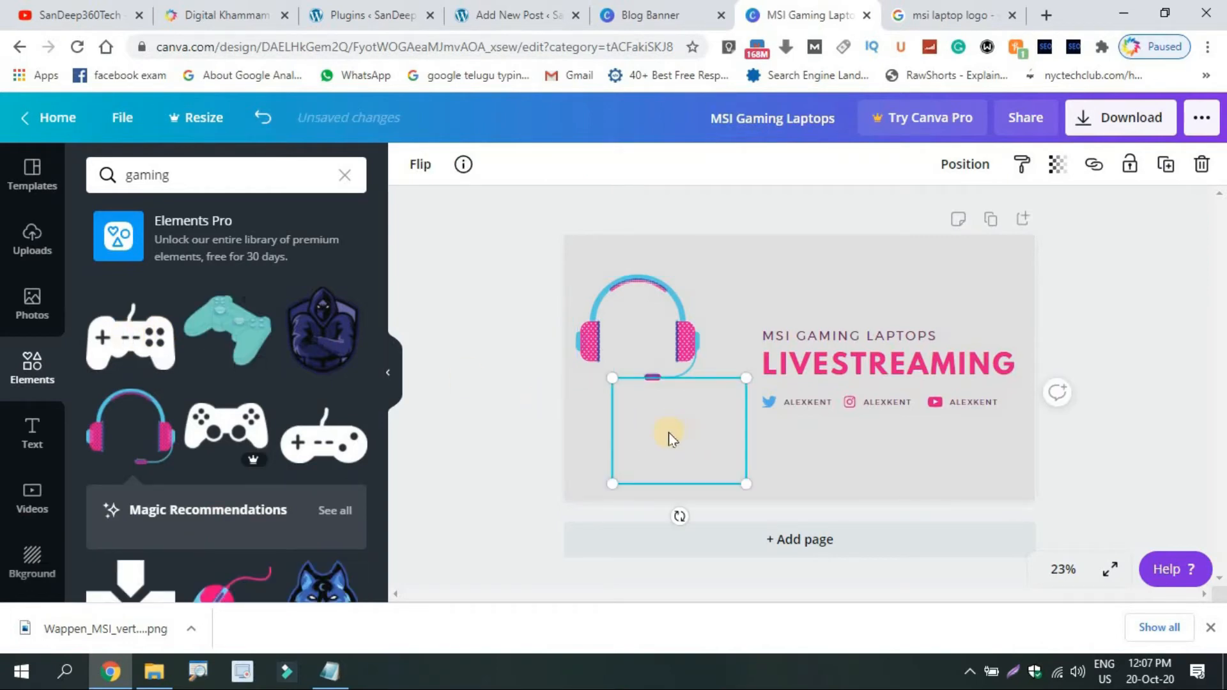
left_click_drag(653, 336, 699, 325)
left_click_drag(675, 438, 668, 437)
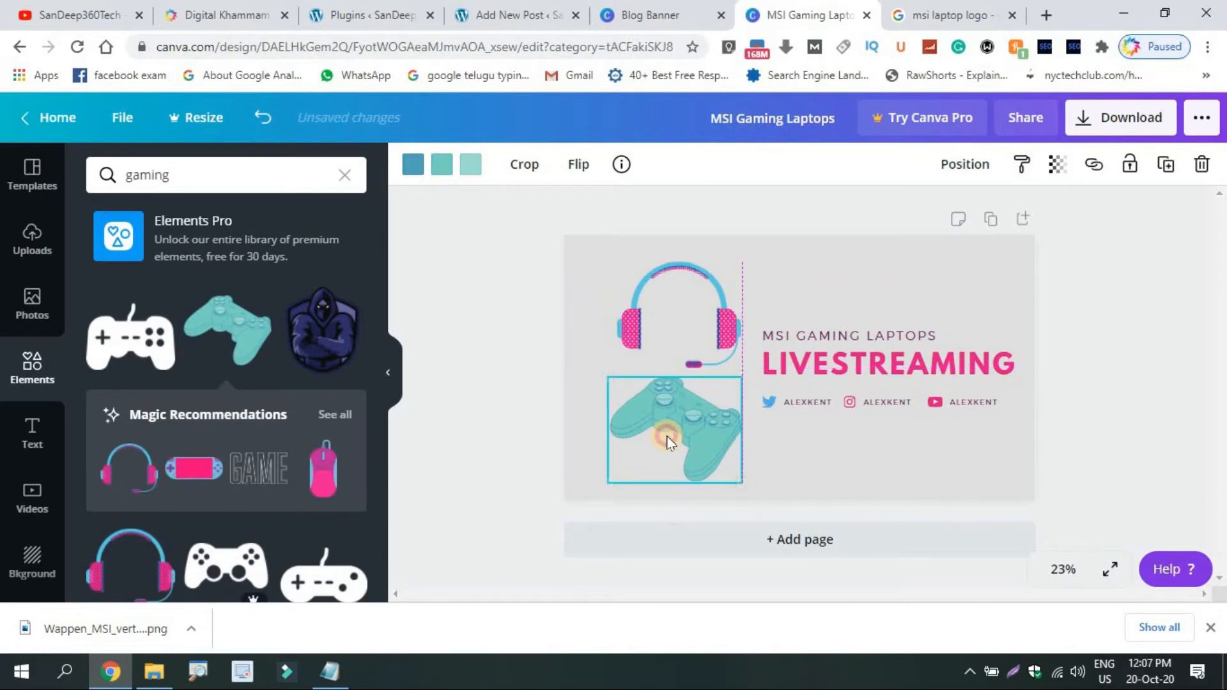
Step: Delete the Twitter, Instagram and YouTube icons and their handles below the "LIVESTREAMING" heading
left_click(806, 405)
key("Delete")
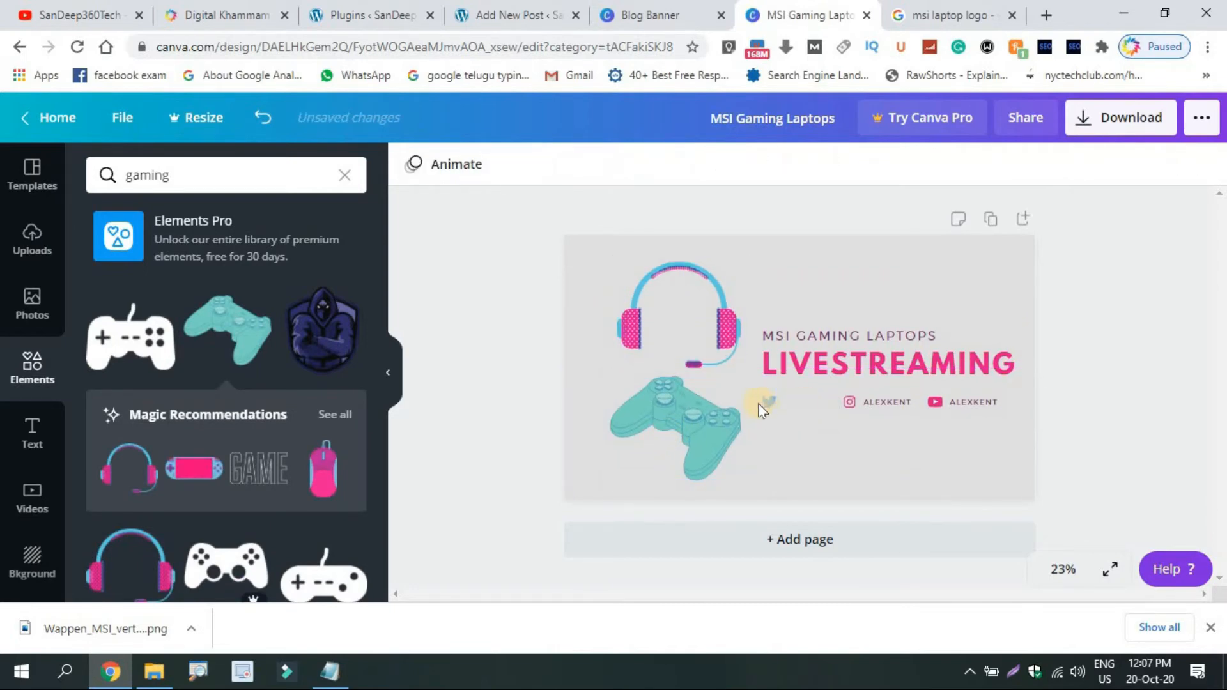
left_click(766, 403)
key("Delete")
left_click(879, 404)
key("Delete")
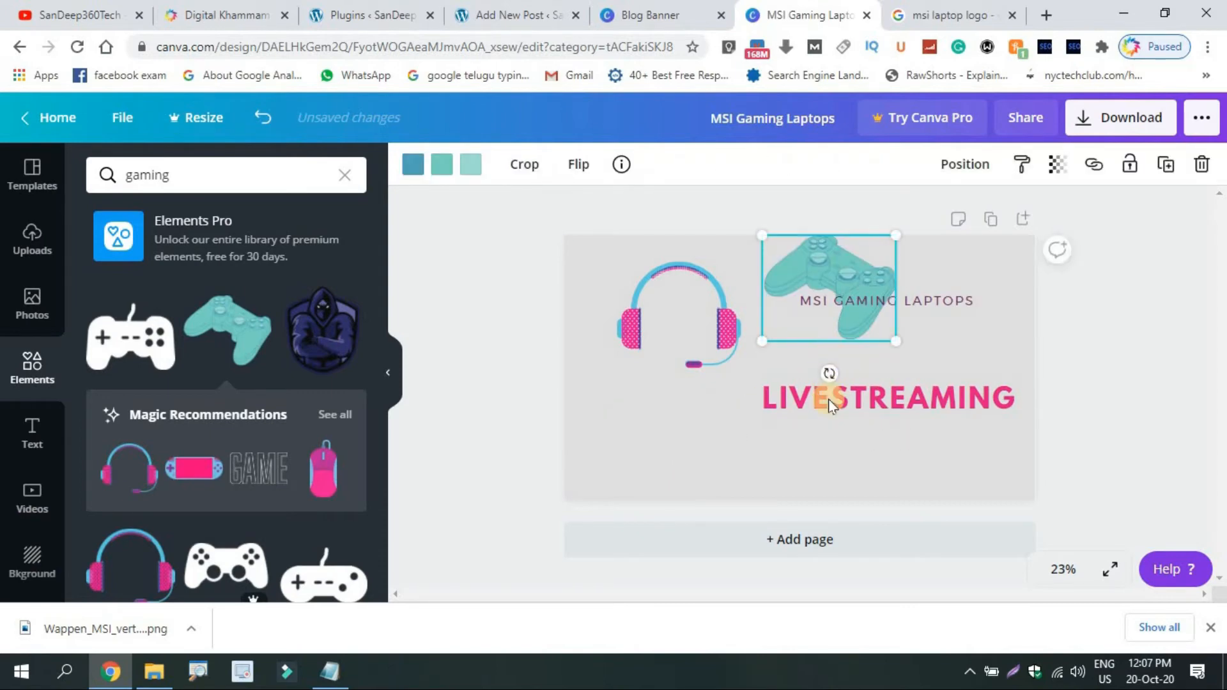
Step: Enlarge the "LIVESTREAMING" heading to about size 119 and centre it near the banner's lower edge
left_click(829, 395)
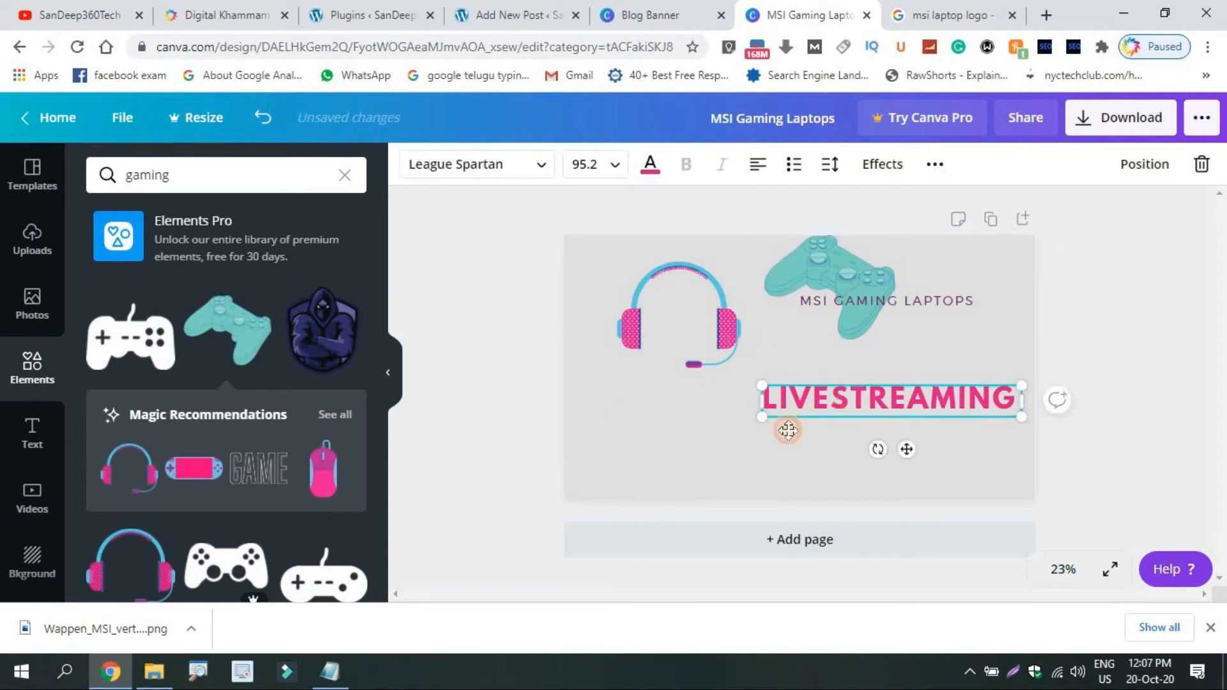
left_click_drag(788, 430, 601, 425)
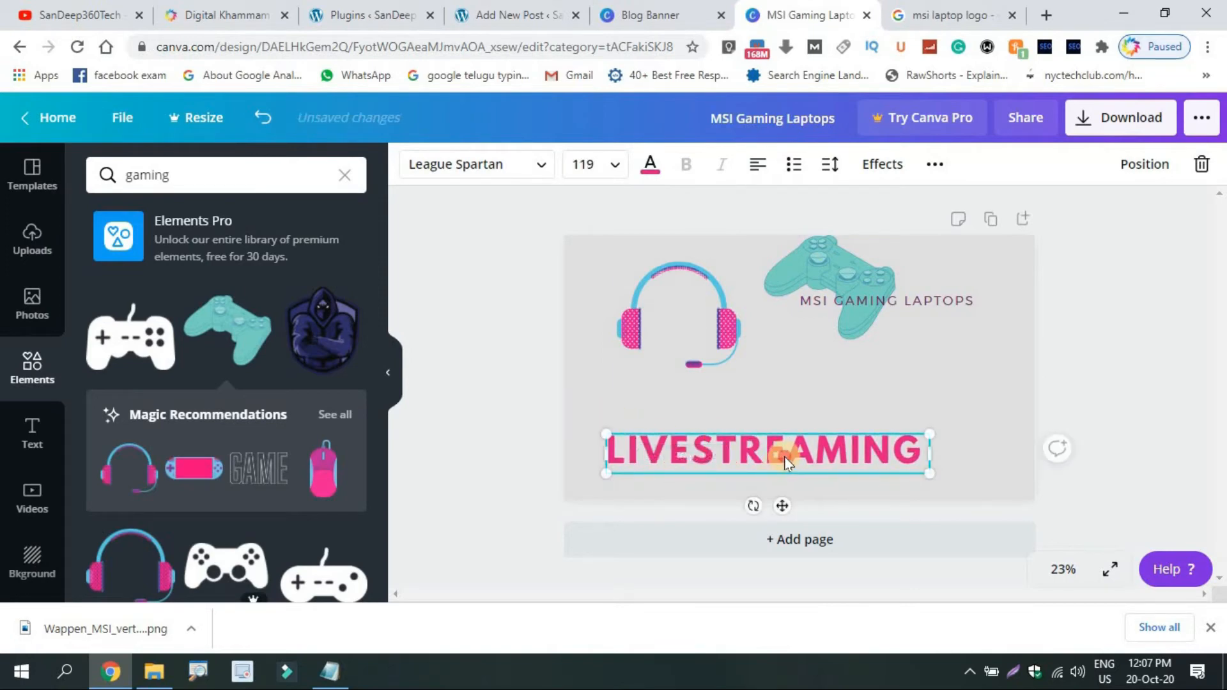
left_click_drag(786, 462, 819, 457)
Step: Place the headset above the start of the "LIVESTREAMING" heading and the teal controller above its end
left_click_drag(671, 292, 666, 341)
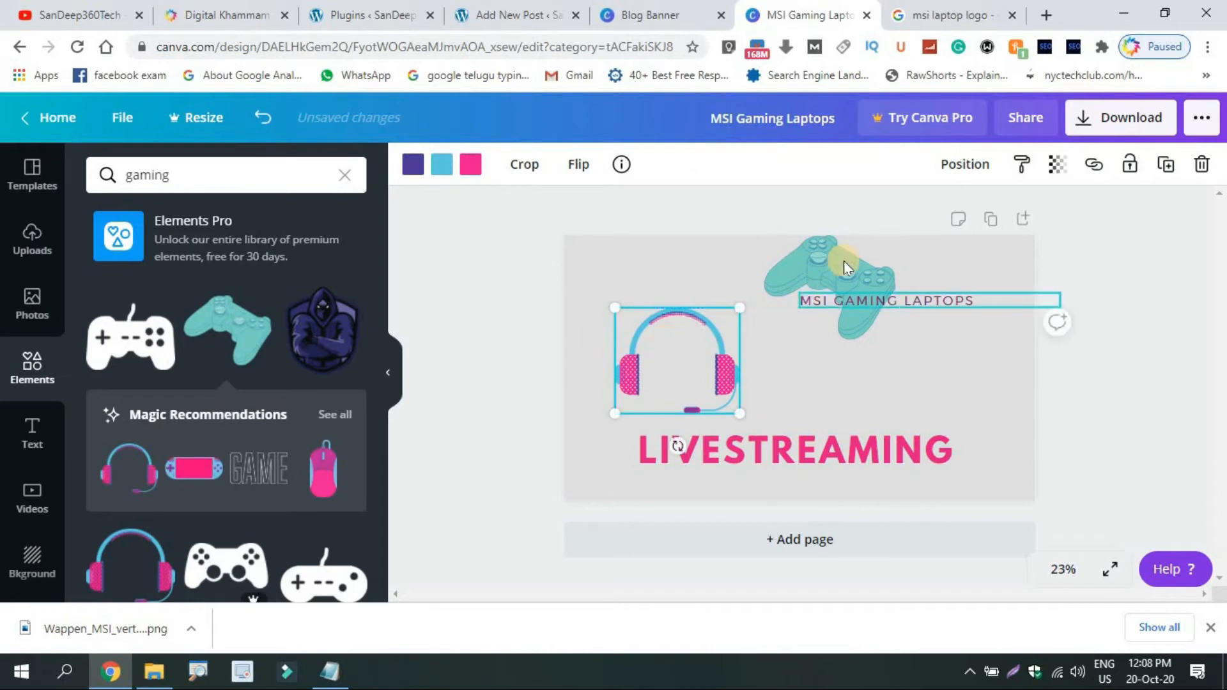
left_click_drag(844, 261, 960, 339)
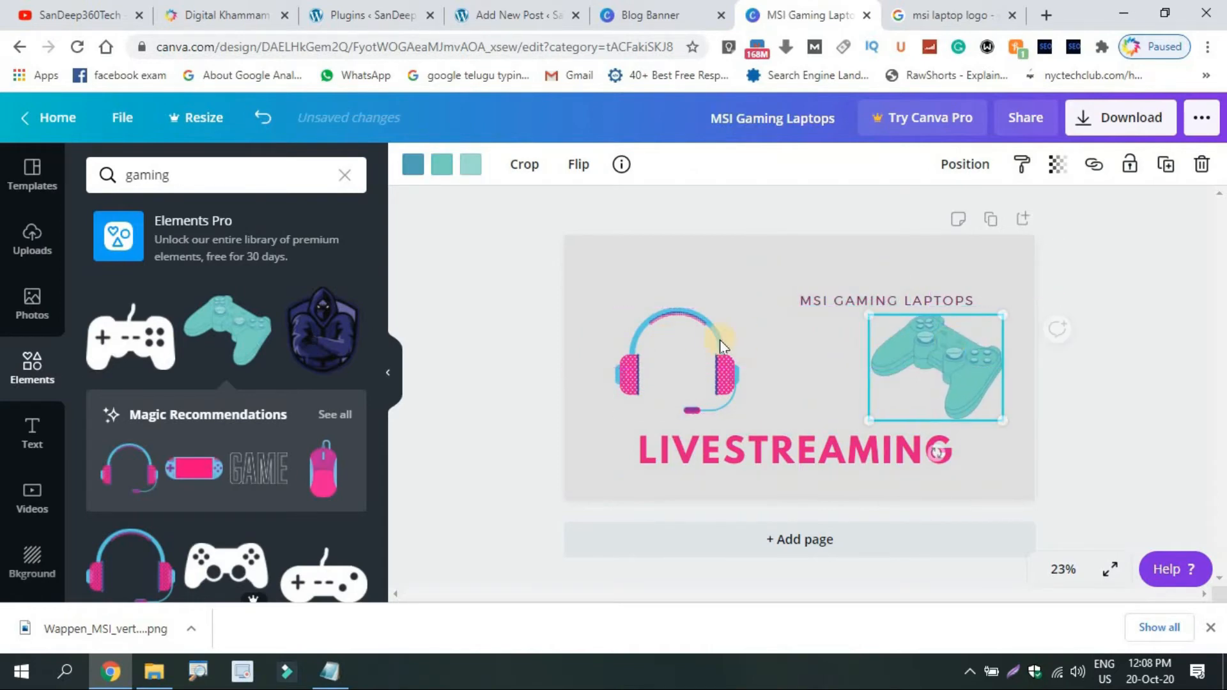
left_click_drag(690, 350, 666, 351)
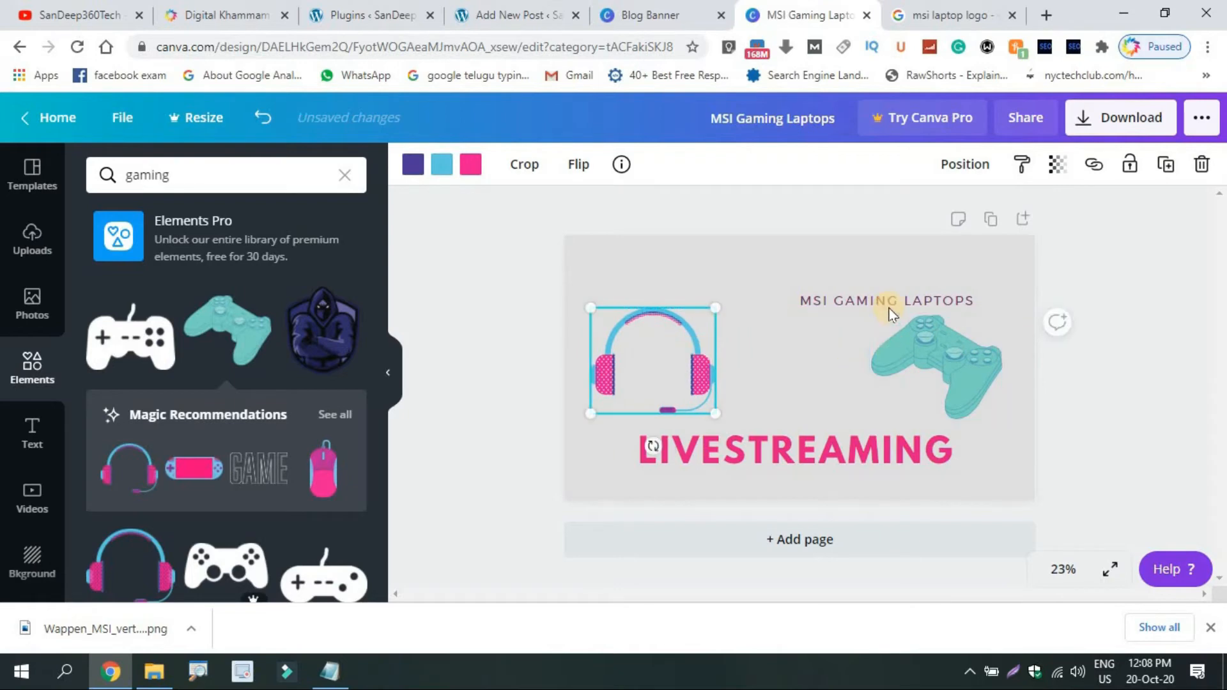
Step: Move the "MSI GAMING LAPTOPS" line to the top of the banner and centre-align its text
left_click_drag(892, 313, 778, 282)
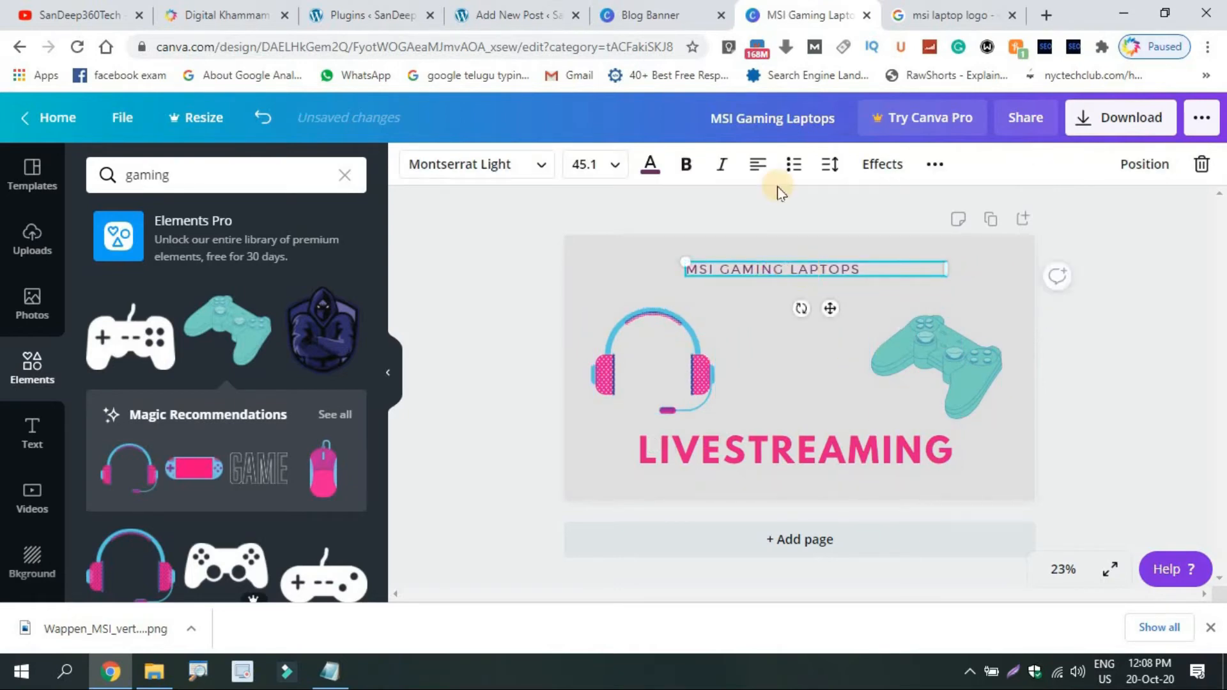
triple_click(861, 270)
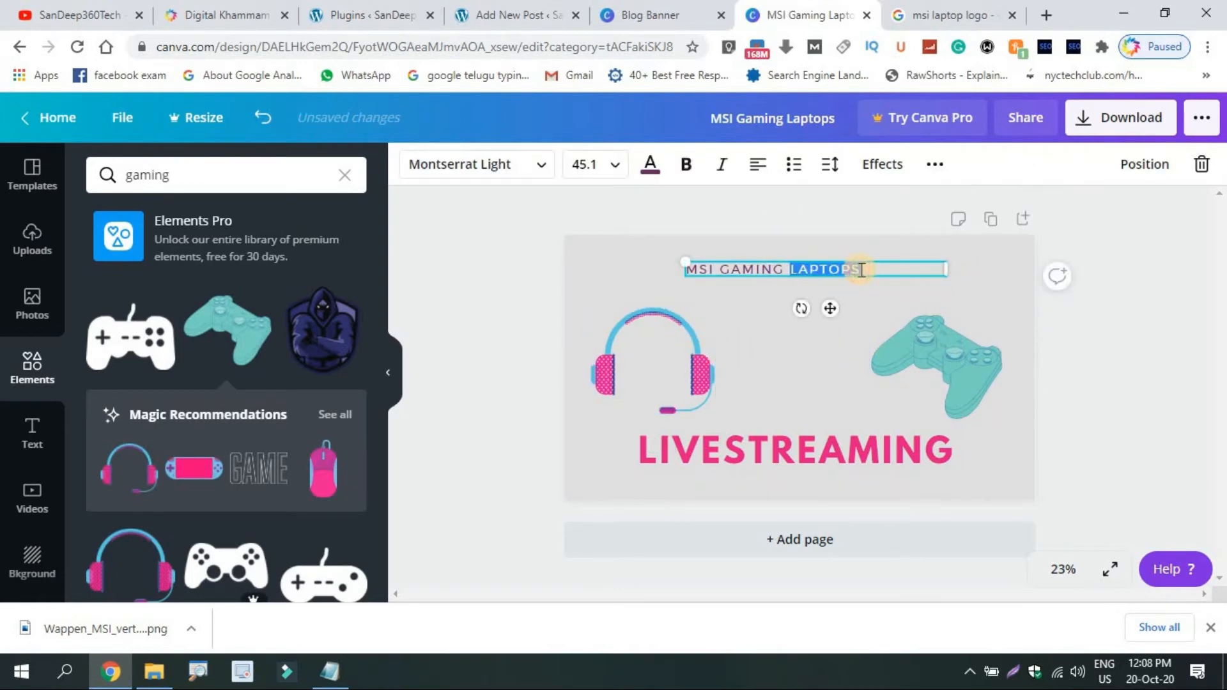
left_click(754, 168)
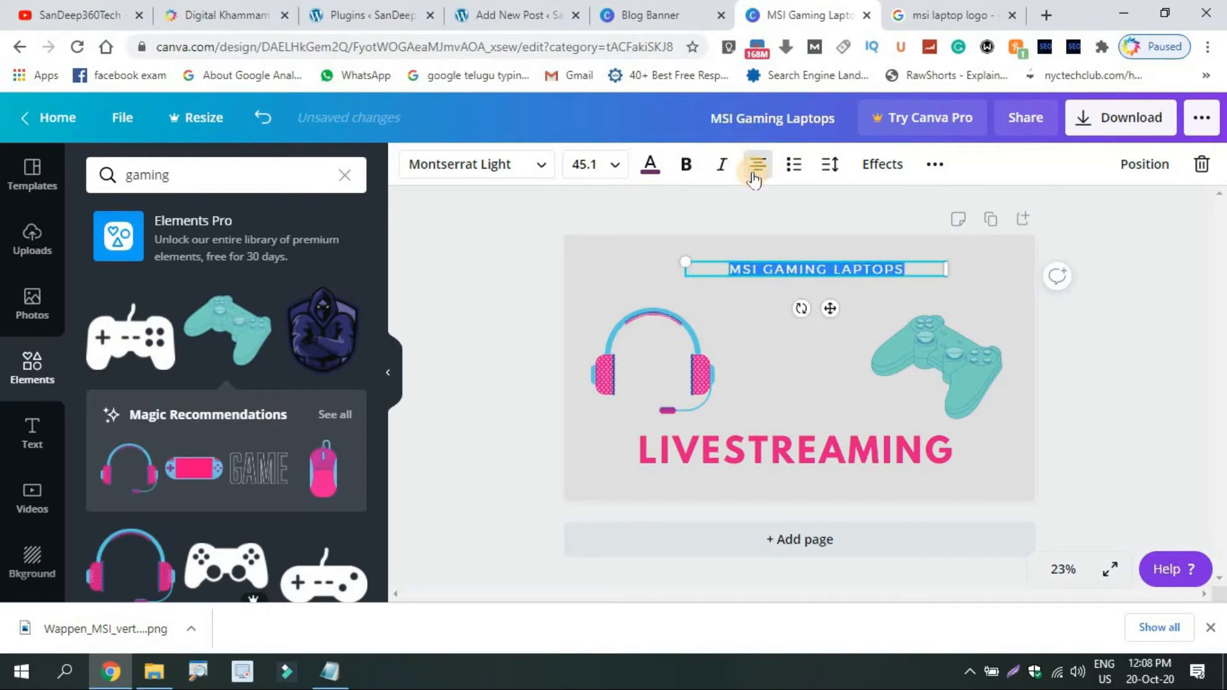
left_click(963, 310)
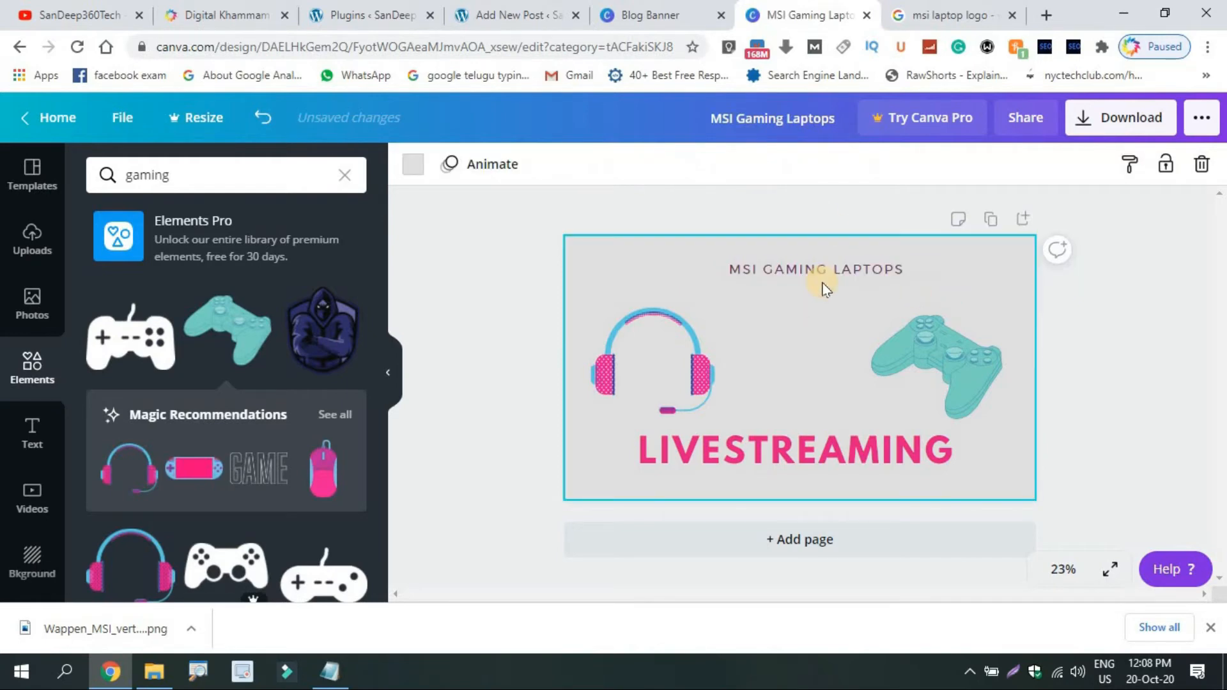
Step: Enlarge the "MSI GAMING LAPTOPS" line to about size 104 so it spans the top of the banner
left_click(768, 268)
left_click_drag(684, 262, 624, 257)
left_click_drag(953, 264, 1051, 297)
left_click_drag(914, 285, 893, 268)
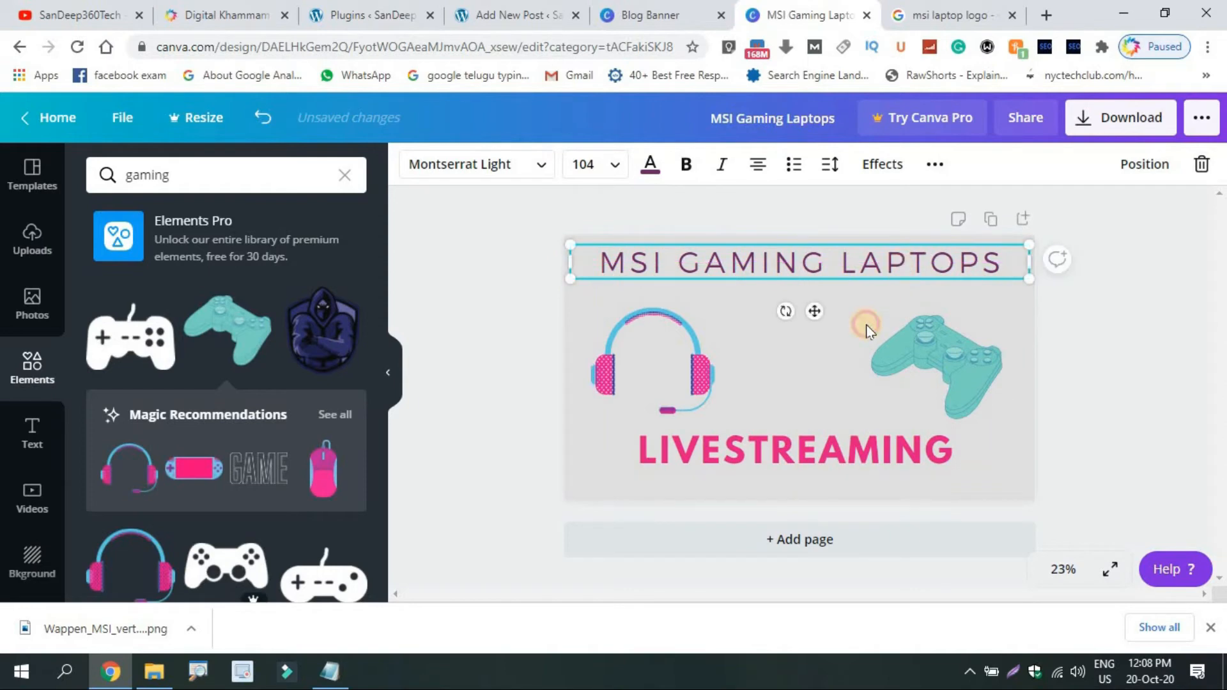
left_click(793, 353)
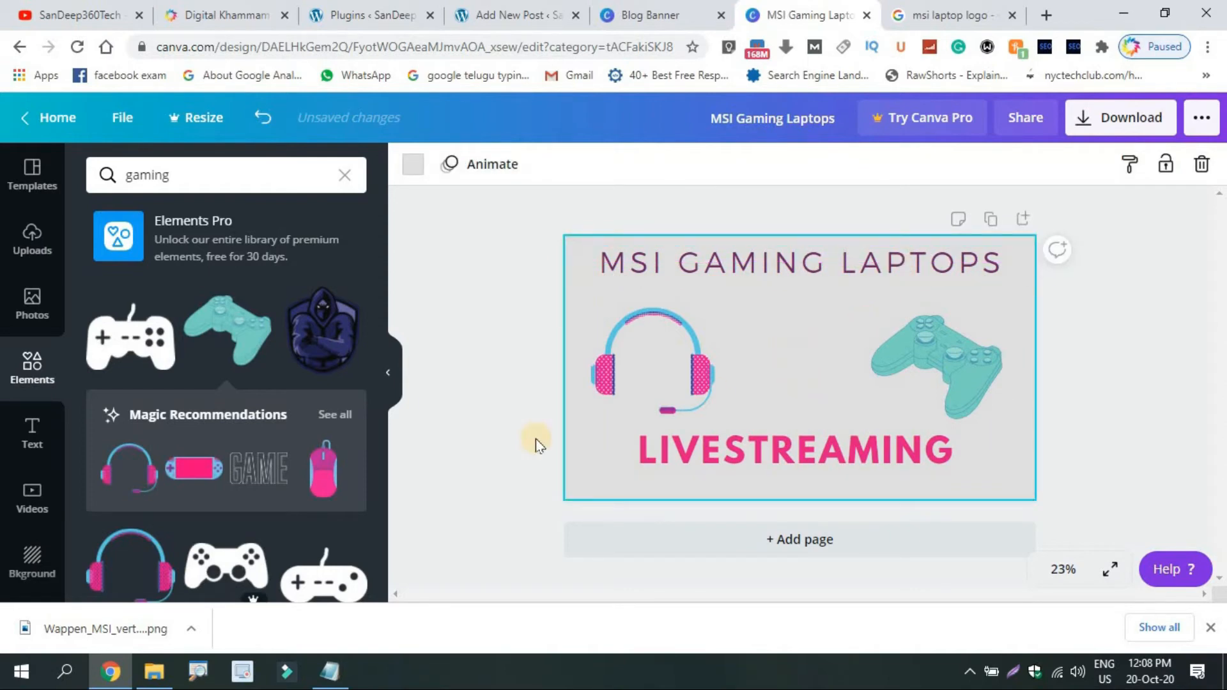
Step: Add the downloaded MSI logo image to the middle of the banner and shift the "LIVESTREAMING" heading down towards the lower edge
left_click_drag(110, 623, 787, 332)
left_click(863, 464)
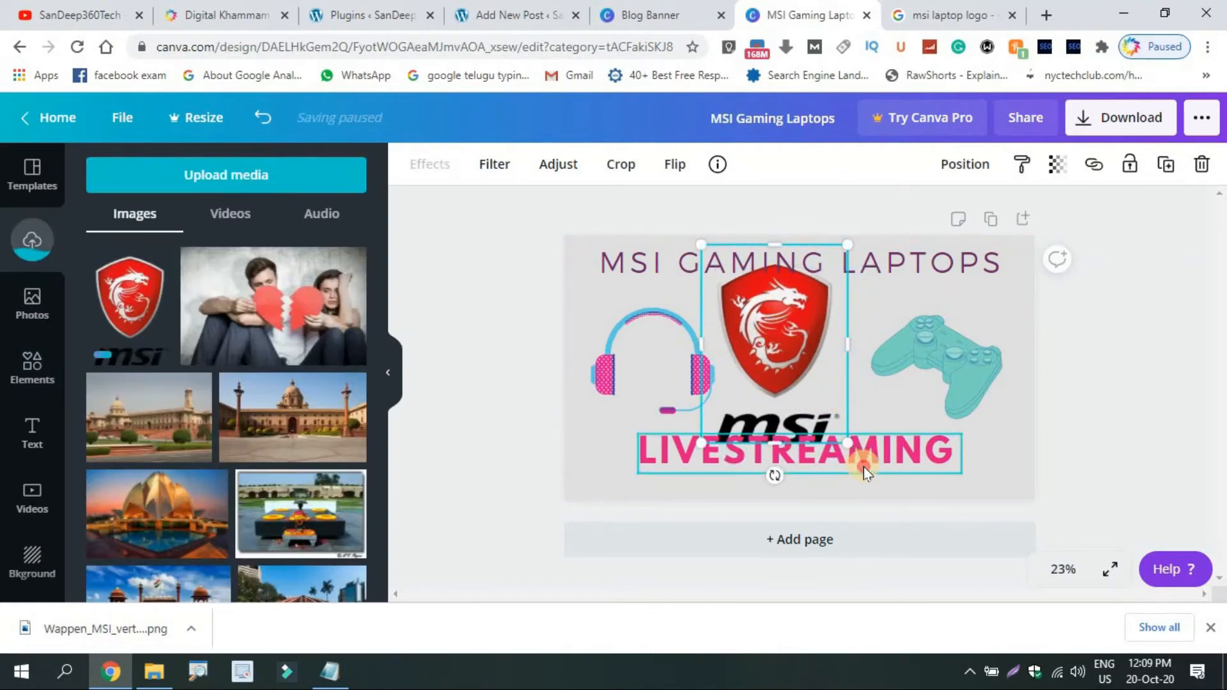
left_click_drag(864, 480, 859, 499)
Step: Shrink the MSI logo to about 540 by 683, centre it between headset and controller, and re-centre the "LIVESTREAMING" heading below it
left_click_drag(781, 378, 794, 387)
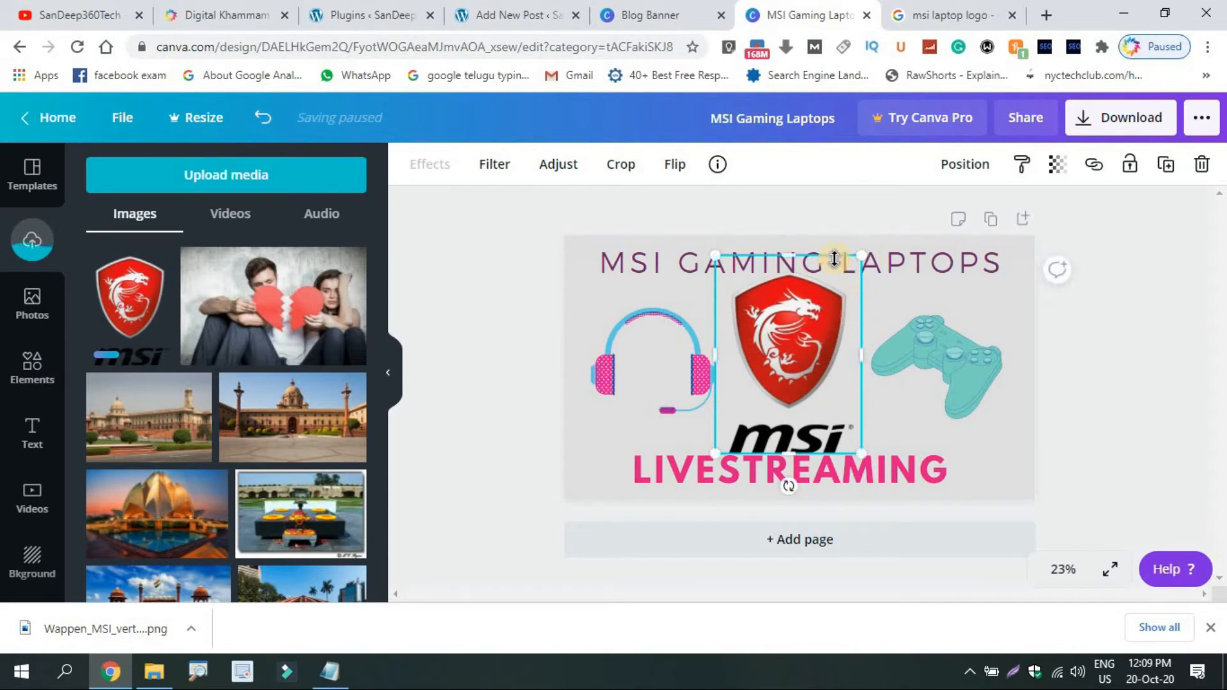
left_click_drag(793, 255, 805, 280)
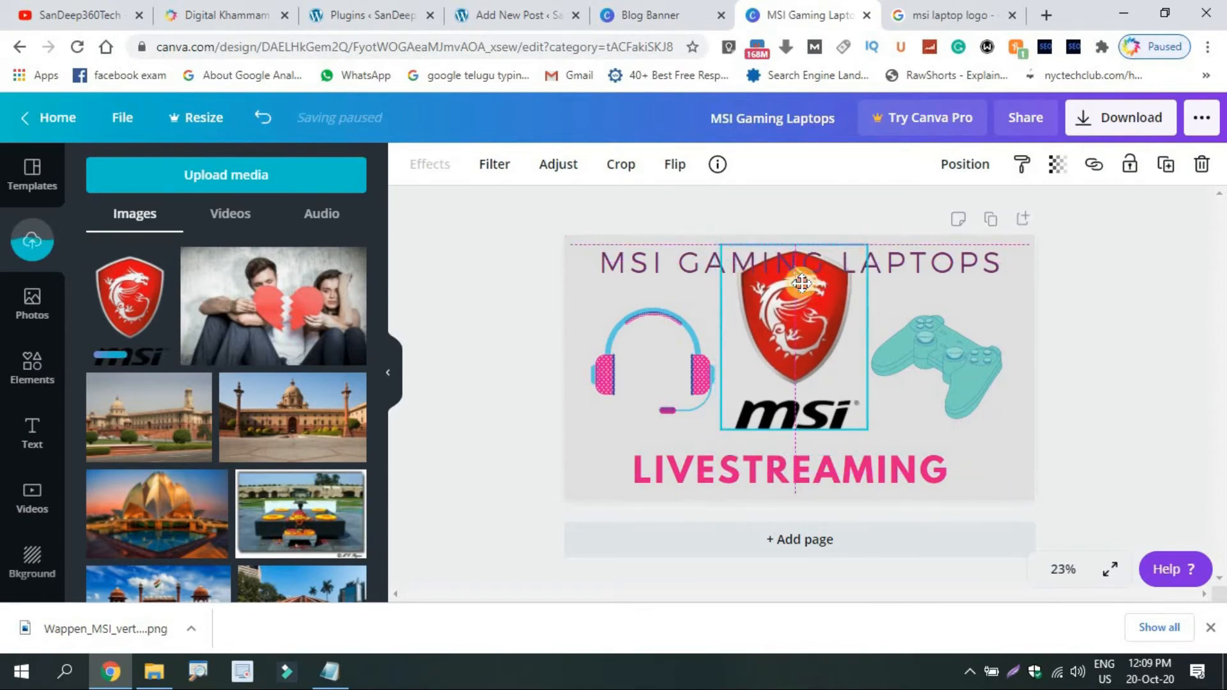
left_click_drag(867, 241, 831, 286)
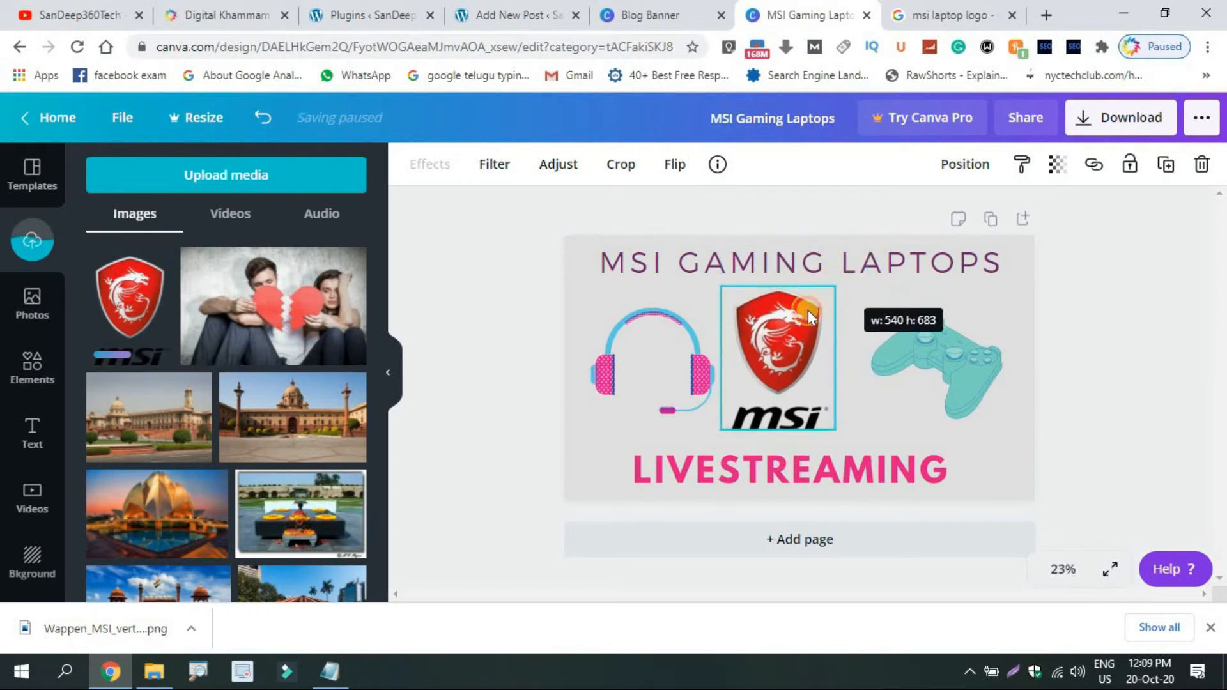
left_click_drag(786, 326, 803, 337)
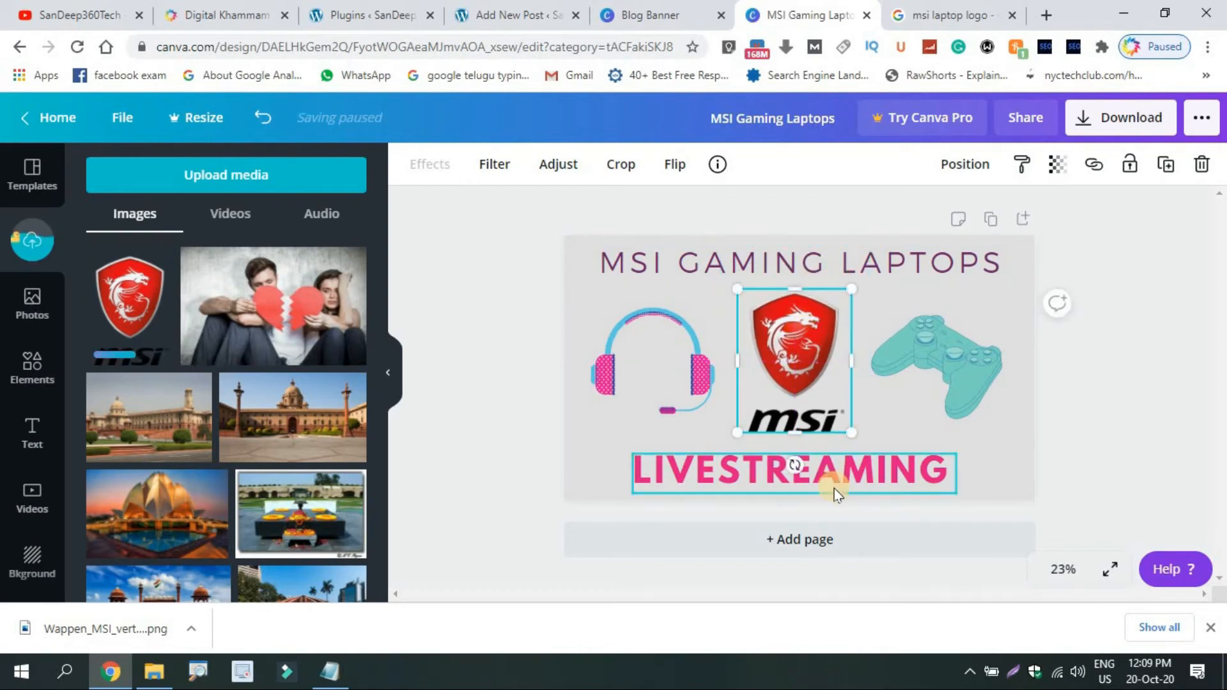
left_click_drag(846, 477, 858, 477)
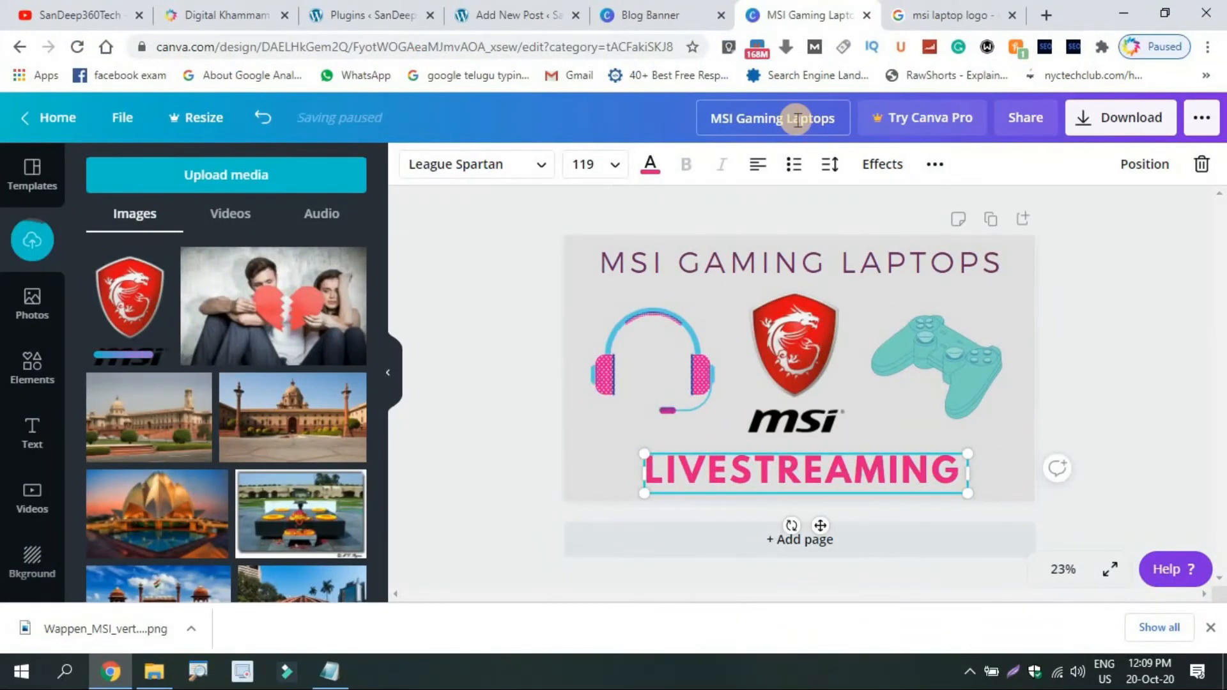
left_click(1212, 627)
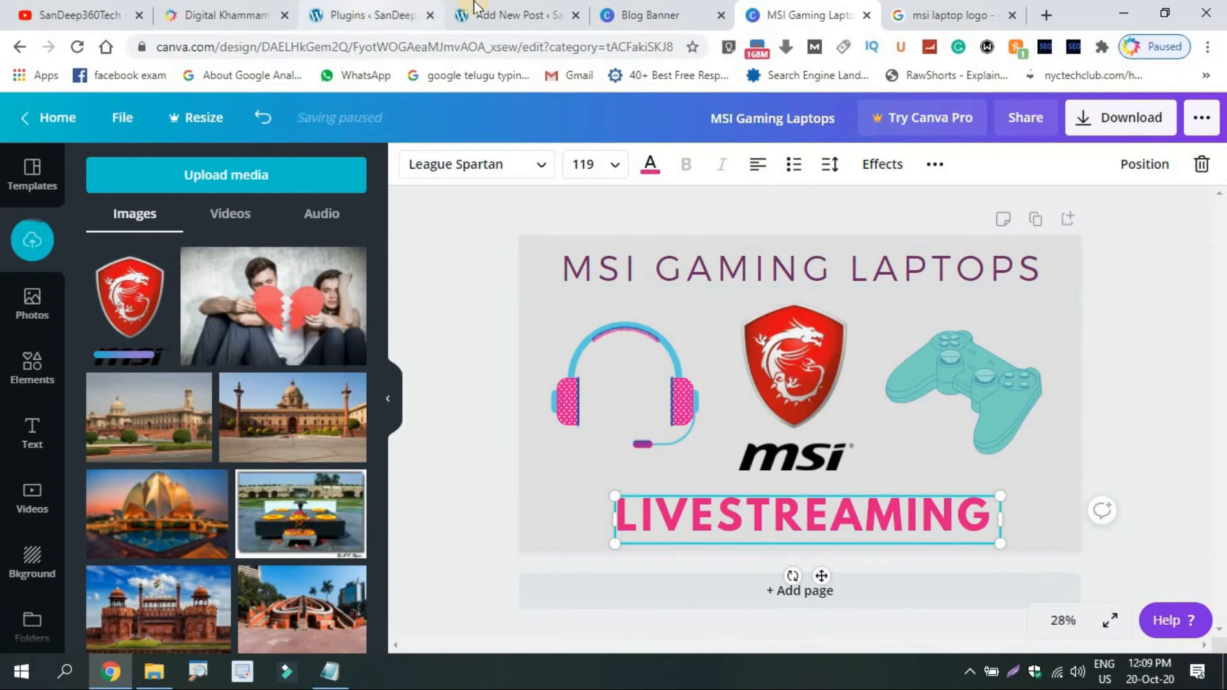
Step: Copy the related keyphrase "MSI laptops" from the WordPress post and rename the Canva banner design with it
left_click(505, 15)
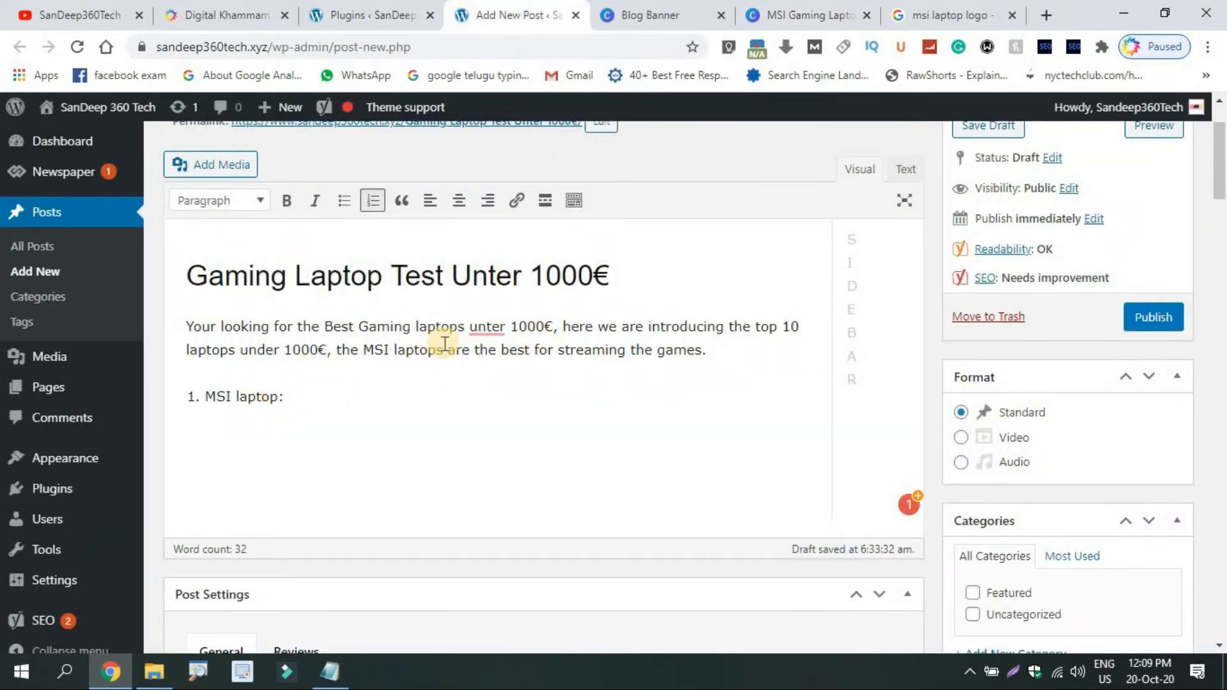
left_click_drag(441, 349, 368, 350)
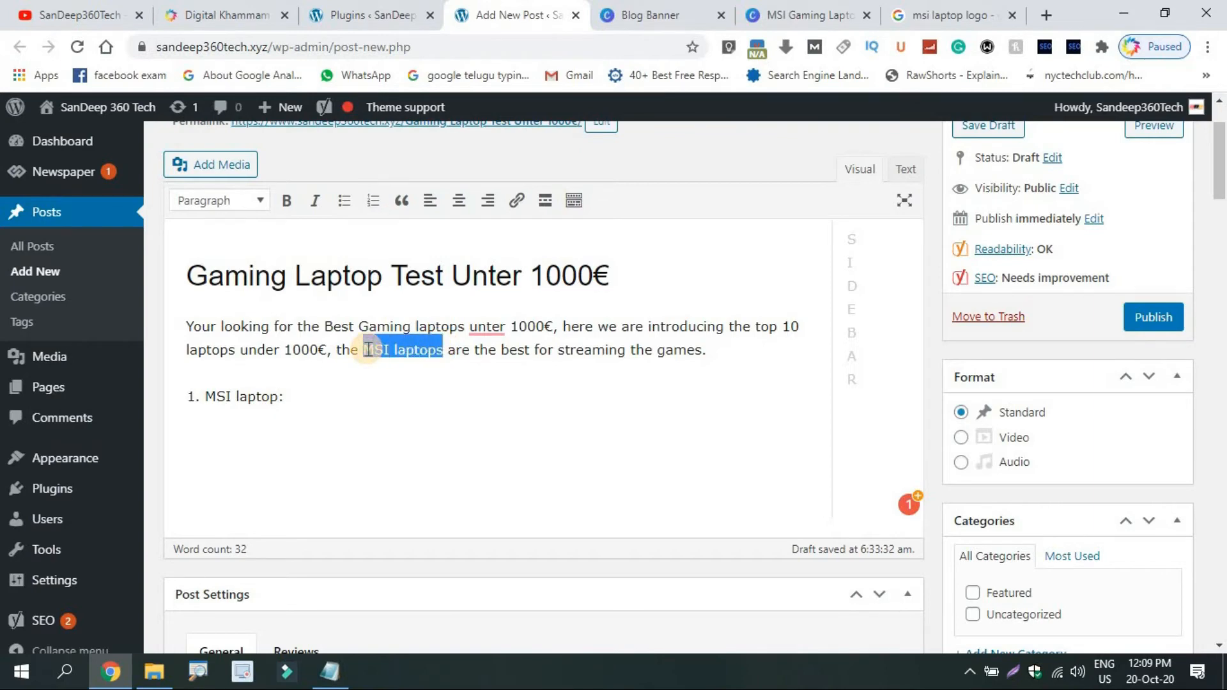
left_click_drag(1219, 185, 1220, 563)
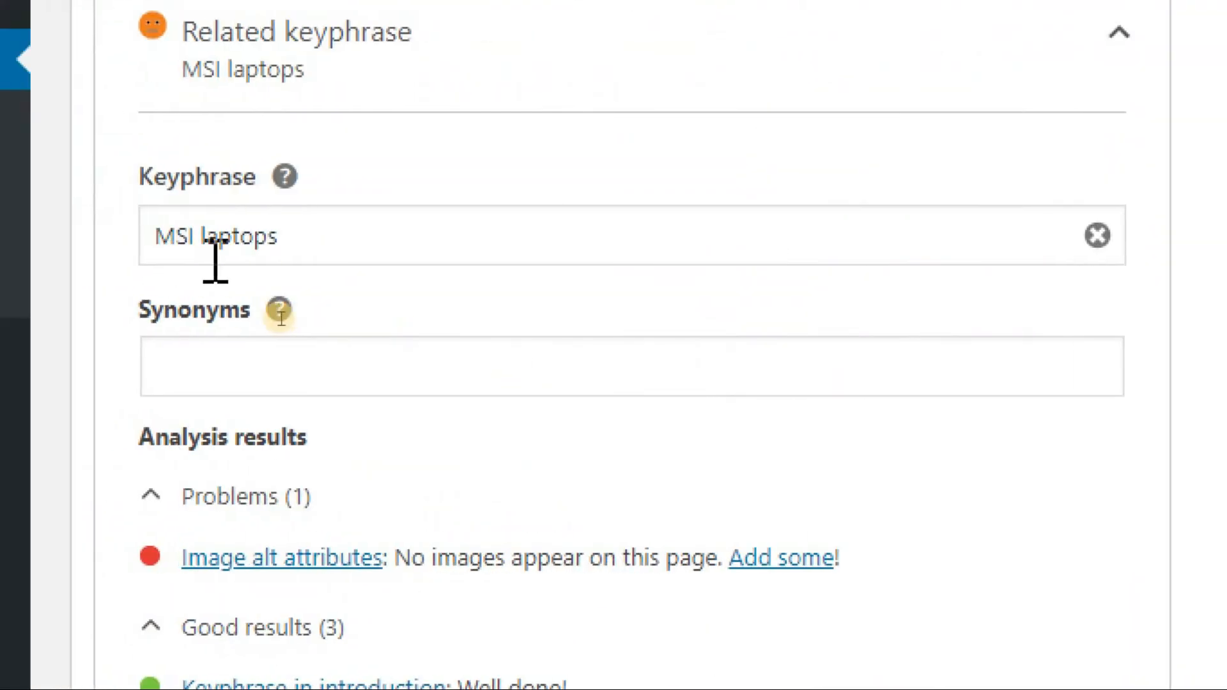
left_click_drag(318, 256, 81, 241)
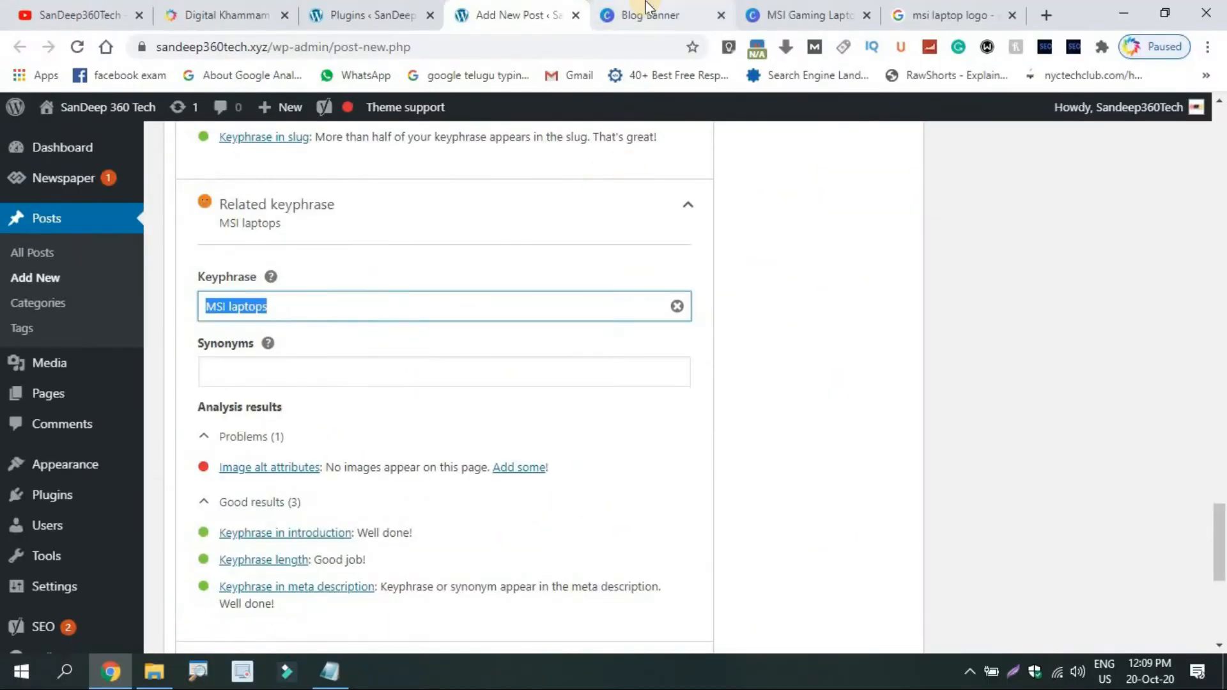
left_click(647, 14)
left_click(795, 14)
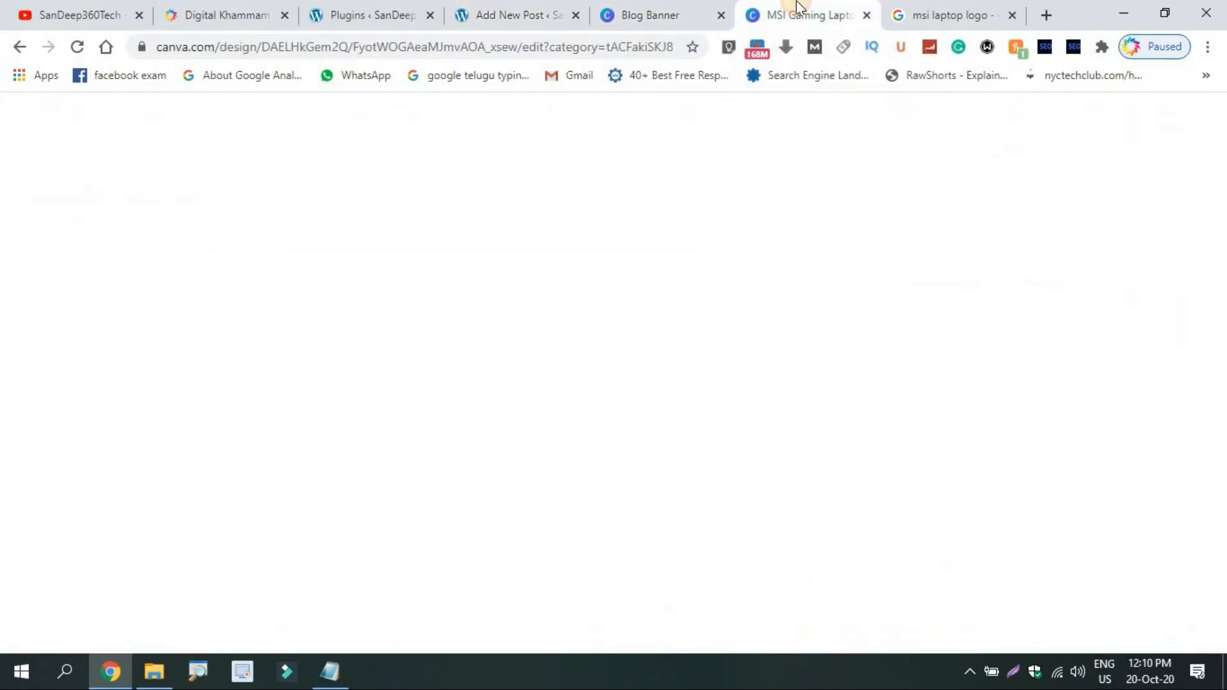
left_click(763, 110)
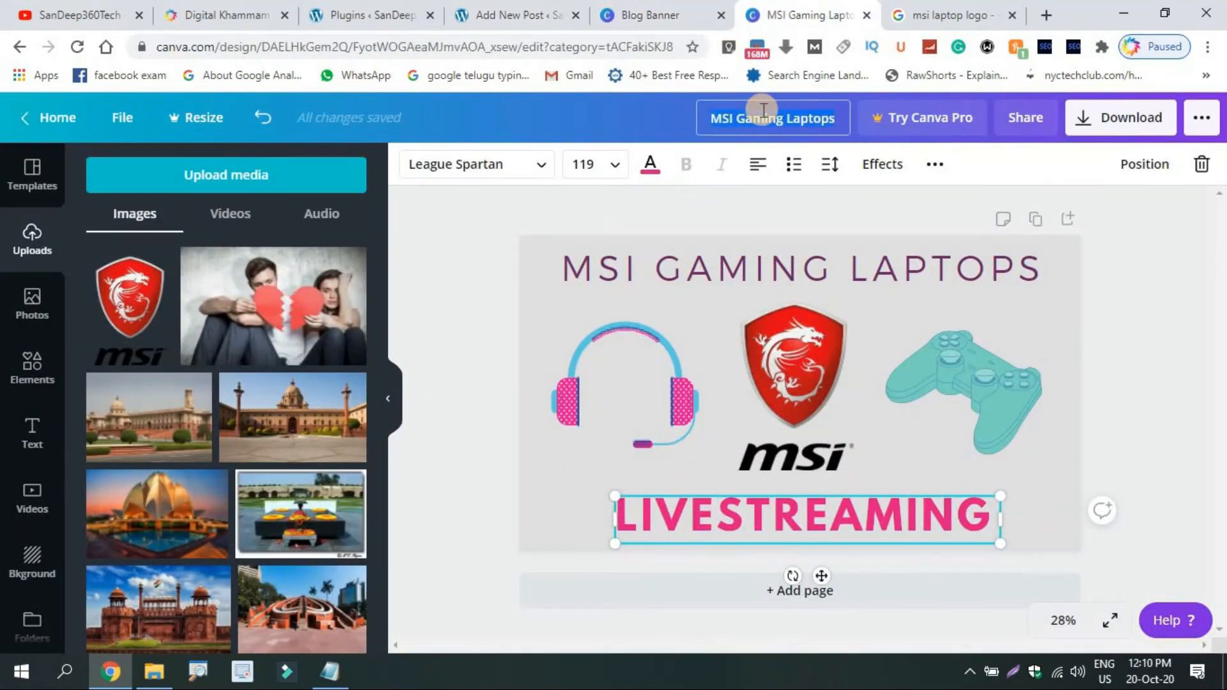
type("MSI laptops")
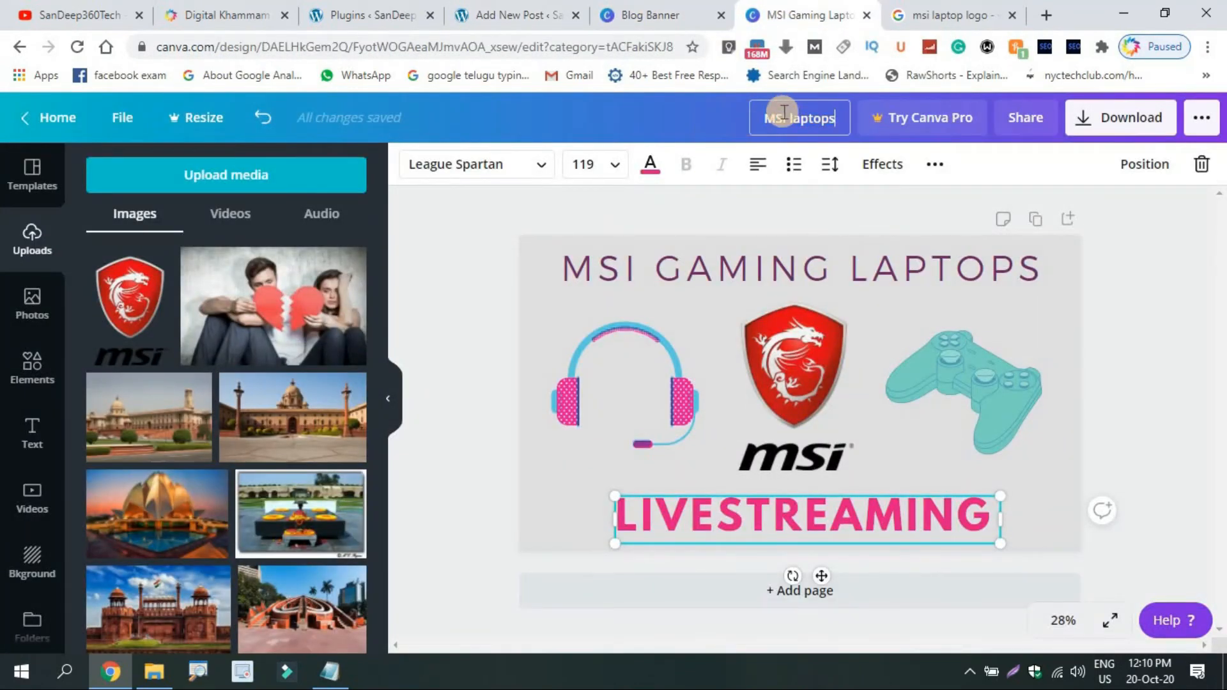
Step: Download the banner as a JPG file and dismiss the content scheduling offer
left_click(1090, 120)
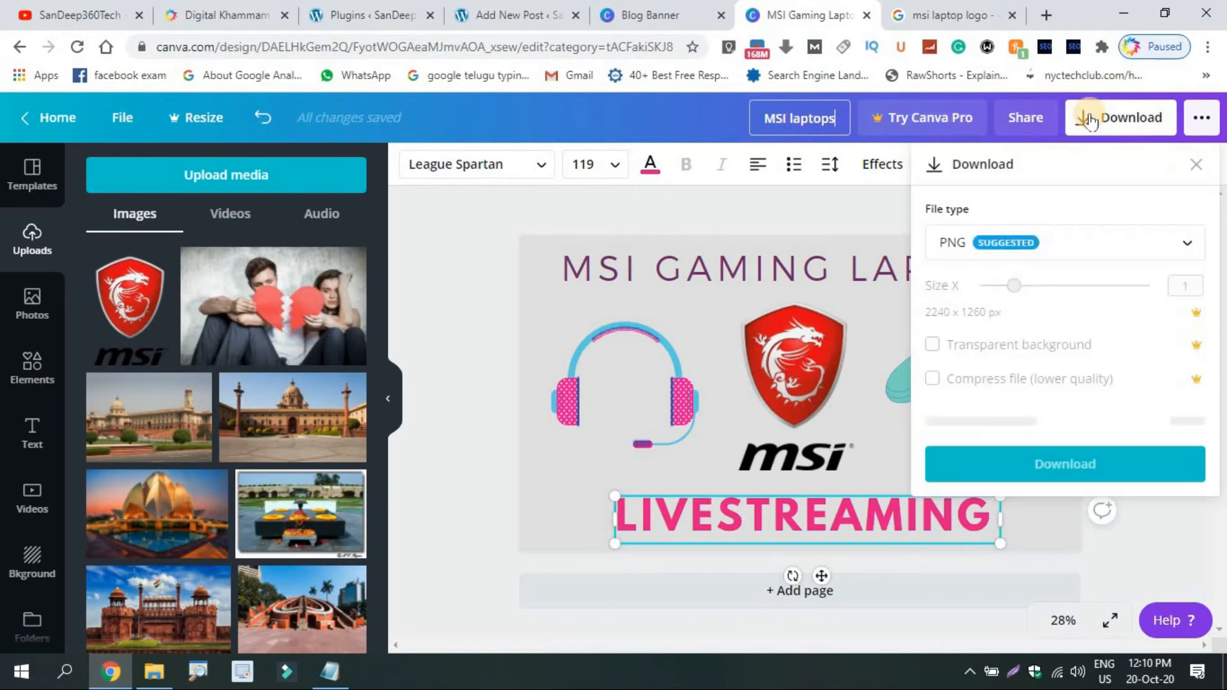
left_click(1043, 236)
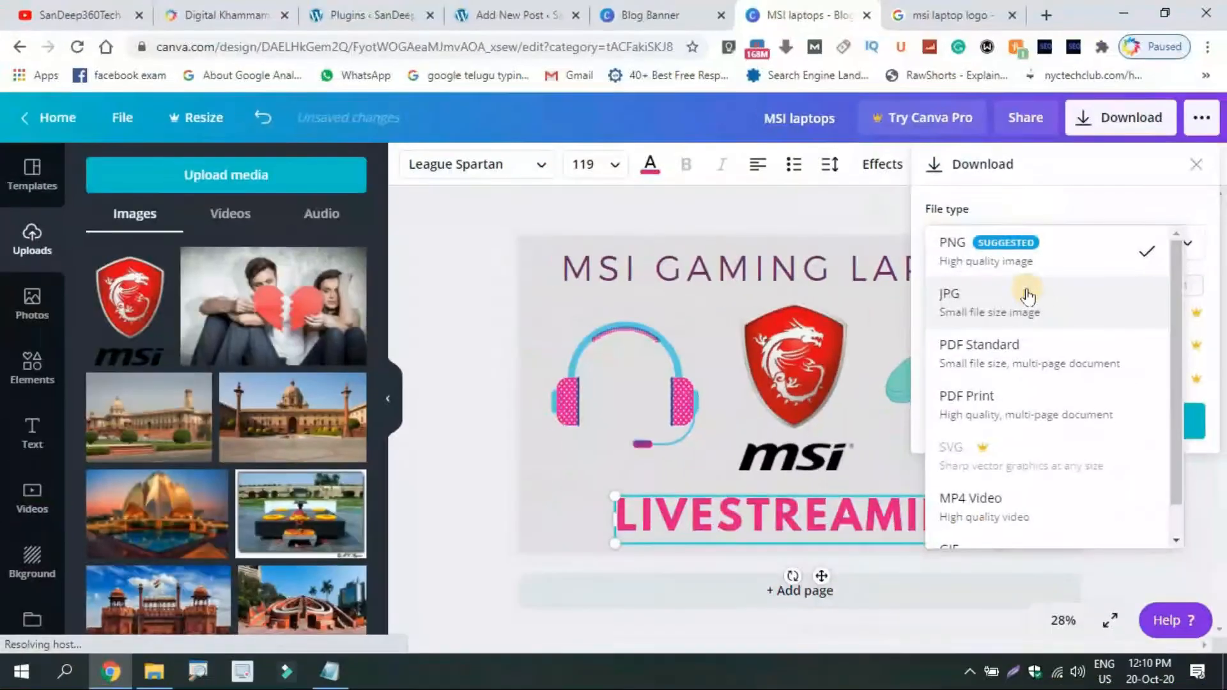
left_click(1028, 296)
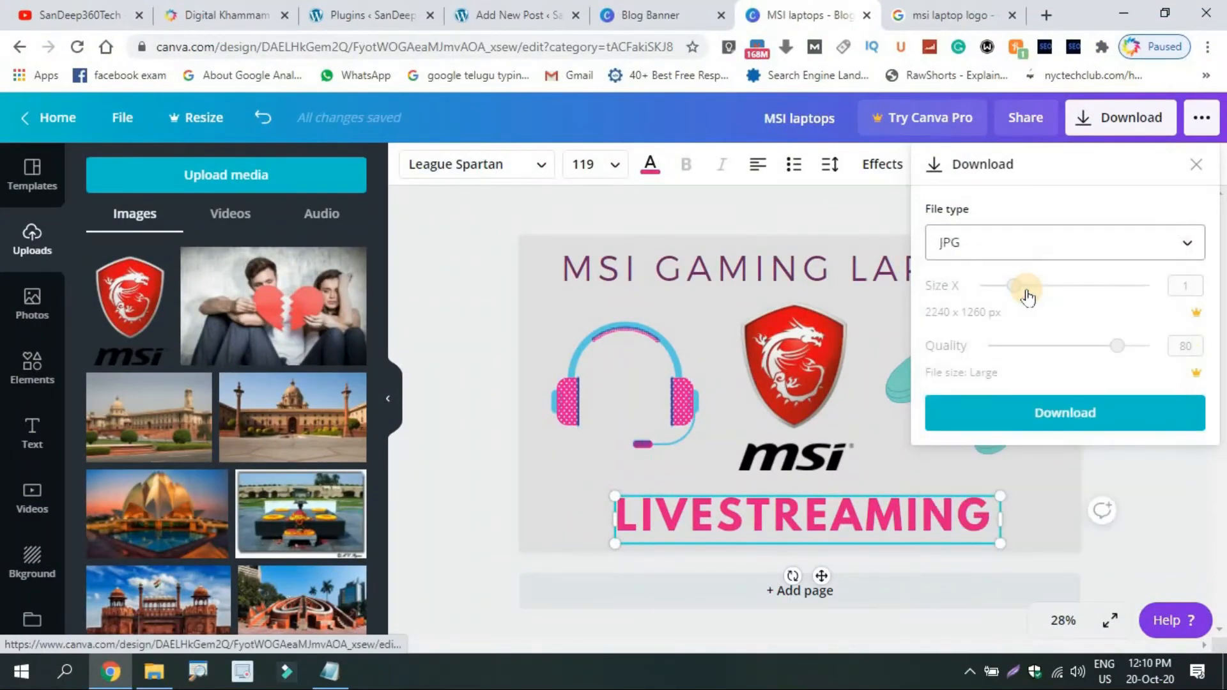
left_click(1042, 412)
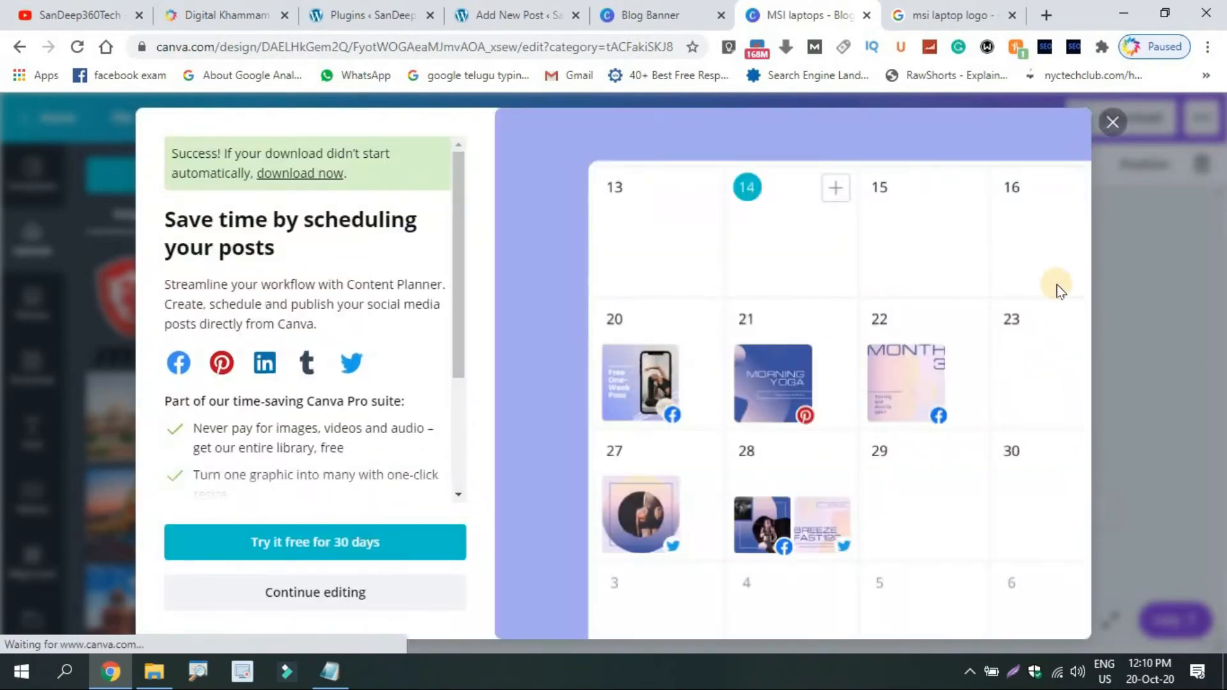
left_click(1106, 127)
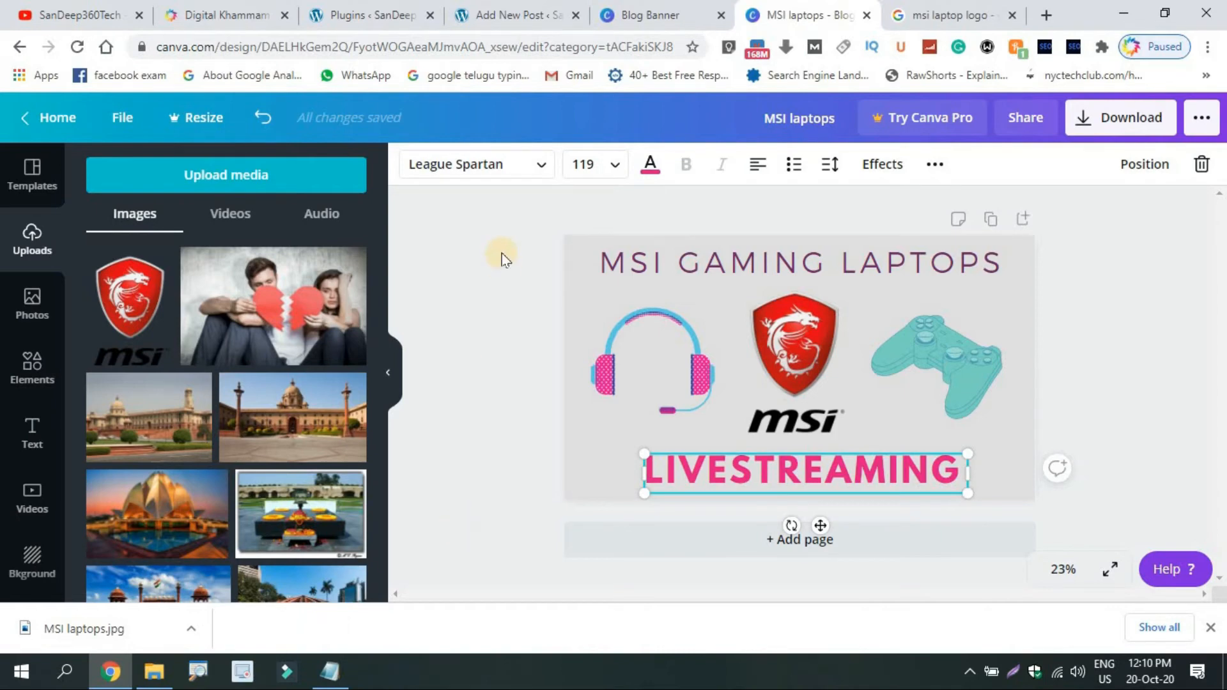
Step: Return to the WordPress post and upload MSI laptops.jpg as media for the spot after "1. MSI laptop:"
left_click(498, 14)
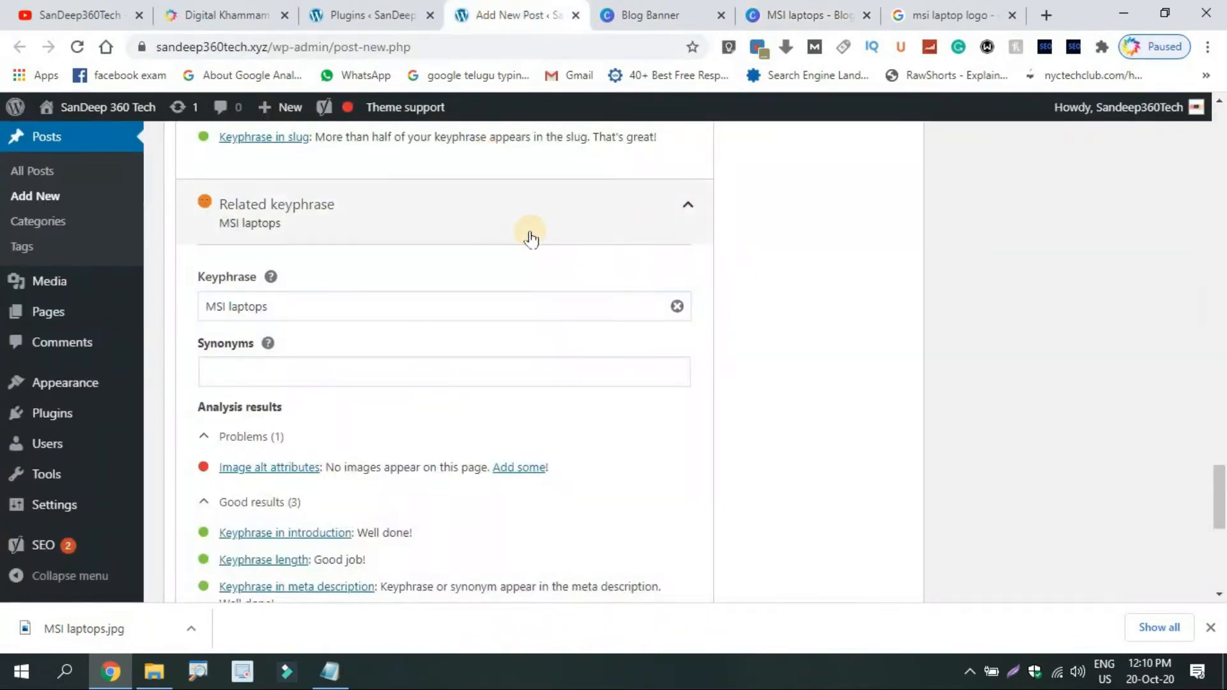
left_click_drag(1218, 495, 1214, 121)
left_click(333, 460)
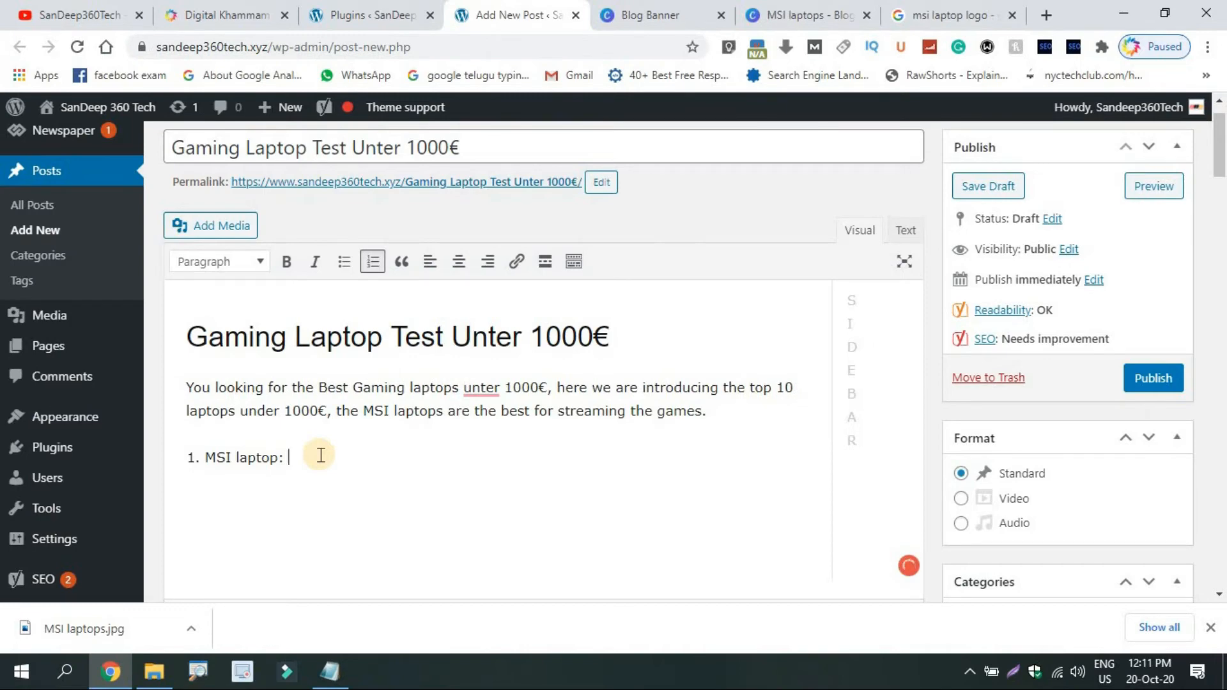
left_click(220, 225)
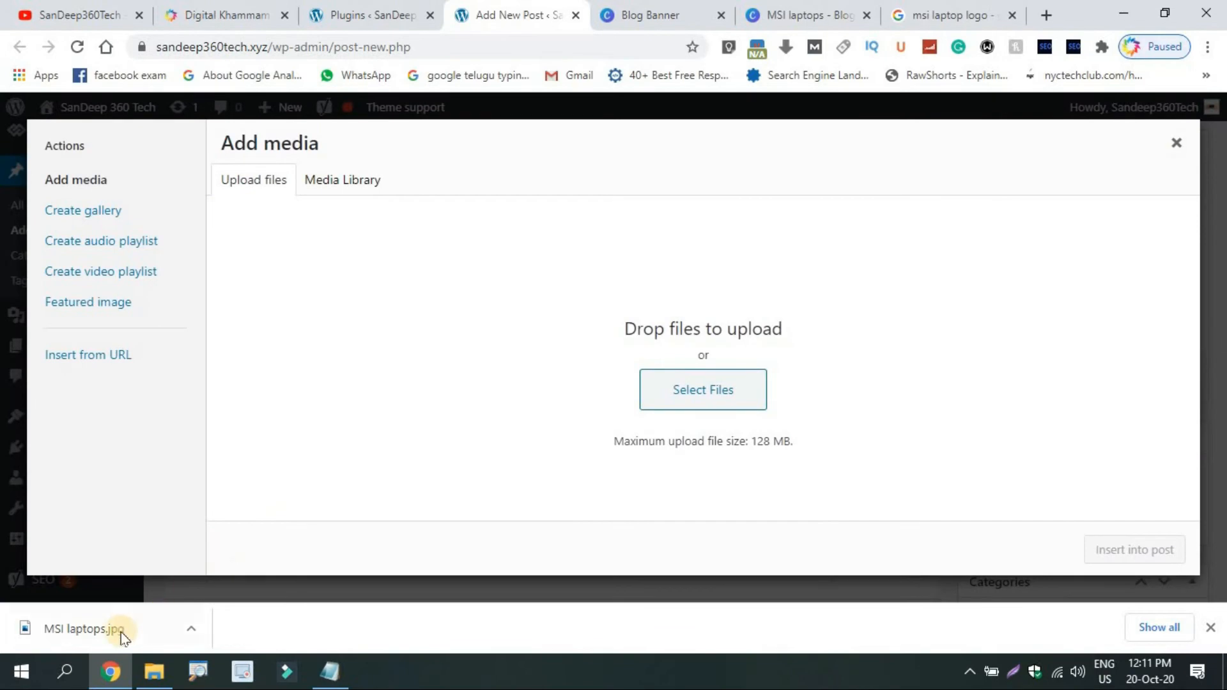
left_click_drag(121, 631, 631, 356)
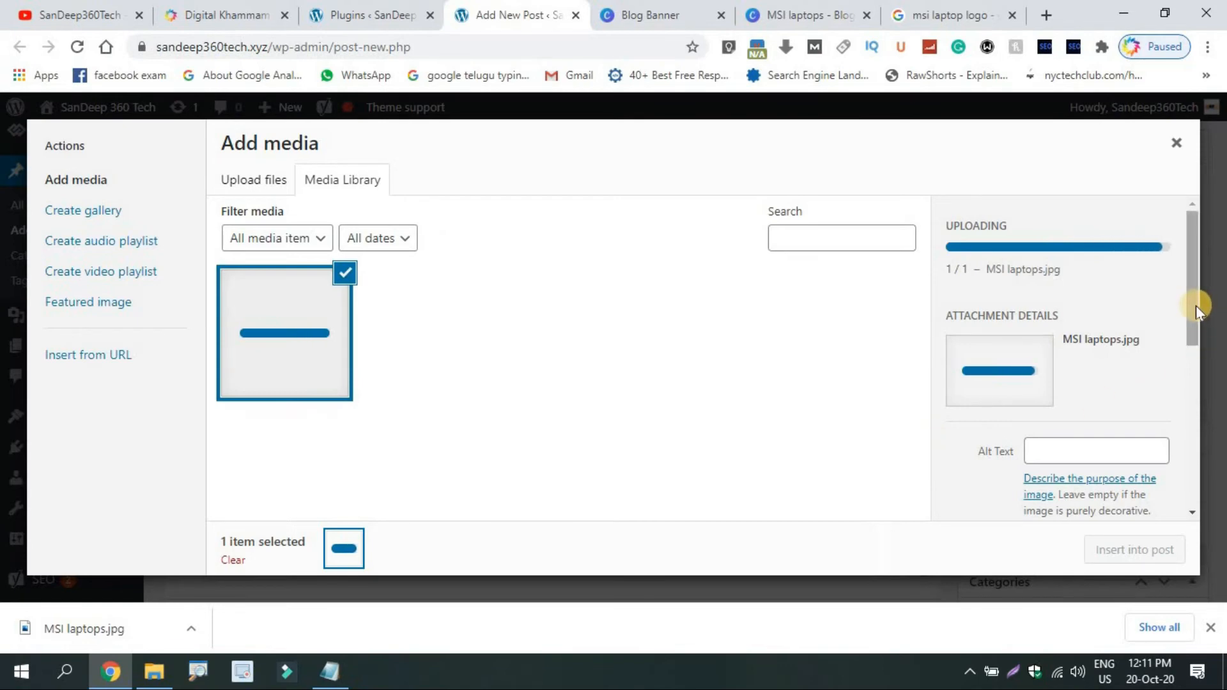
Step: Give the uploaded banner the alt text "MSI laptops" and insert it into the post
left_click_drag(1196, 309, 1188, 344)
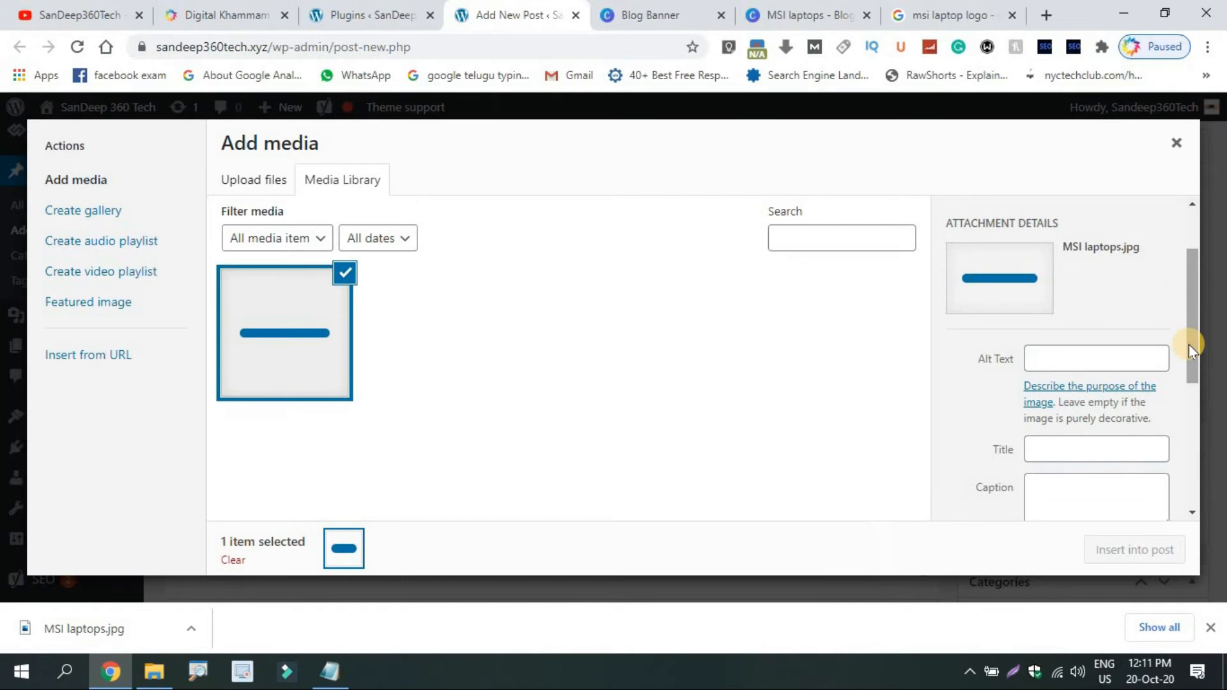
left_click(1092, 381)
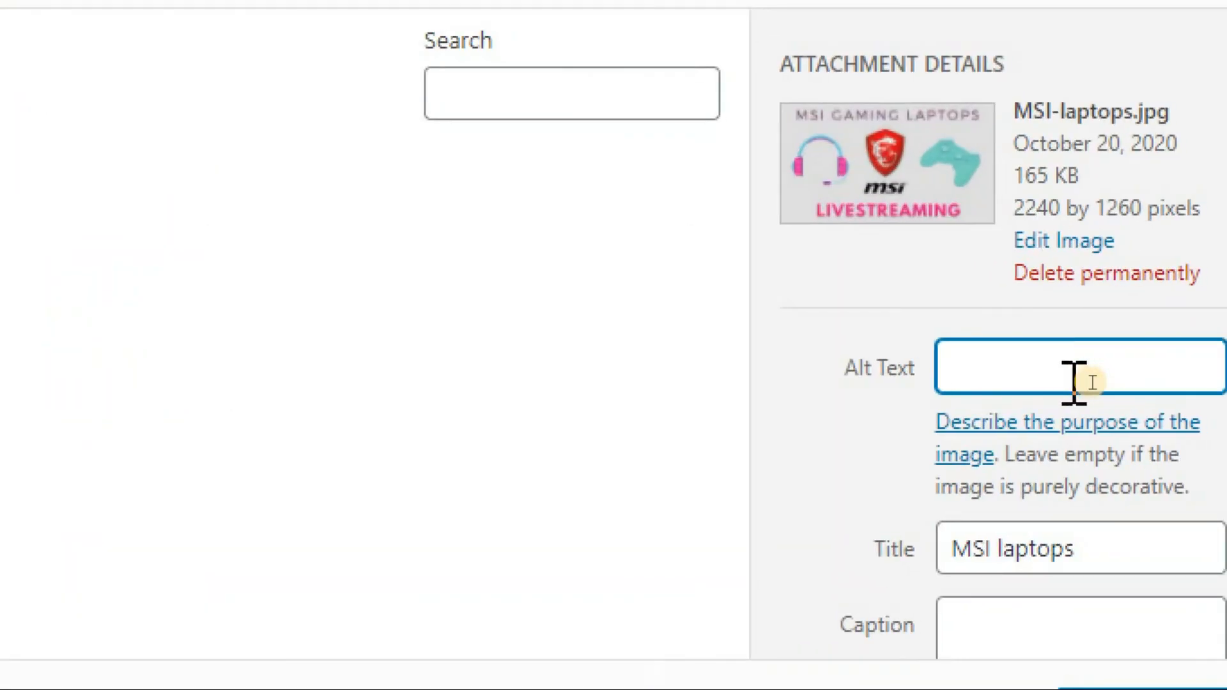
type("MSI laptops")
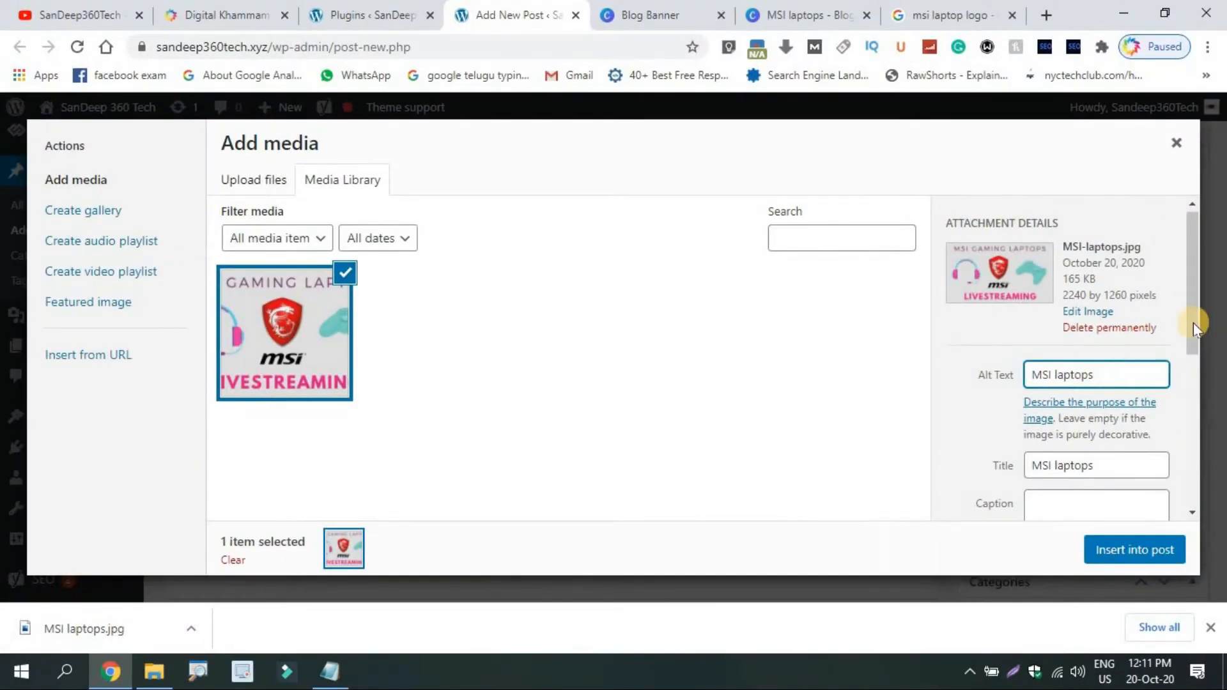
left_click_drag(1194, 326, 1191, 420)
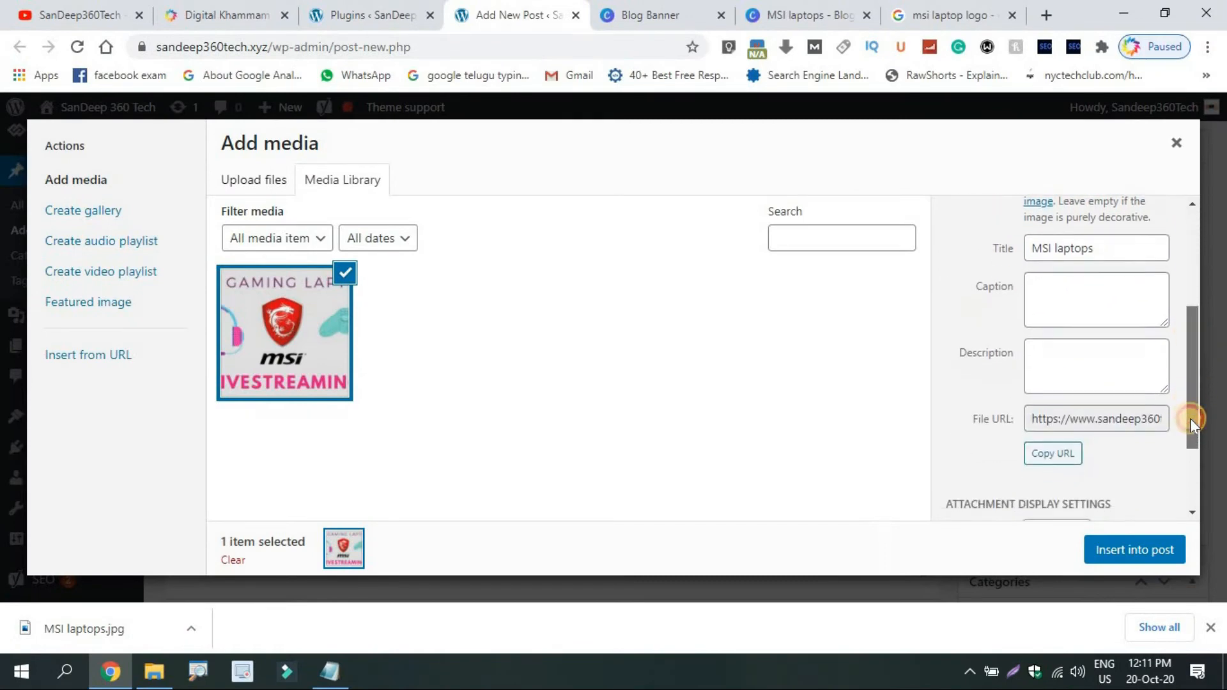
left_click(1063, 359)
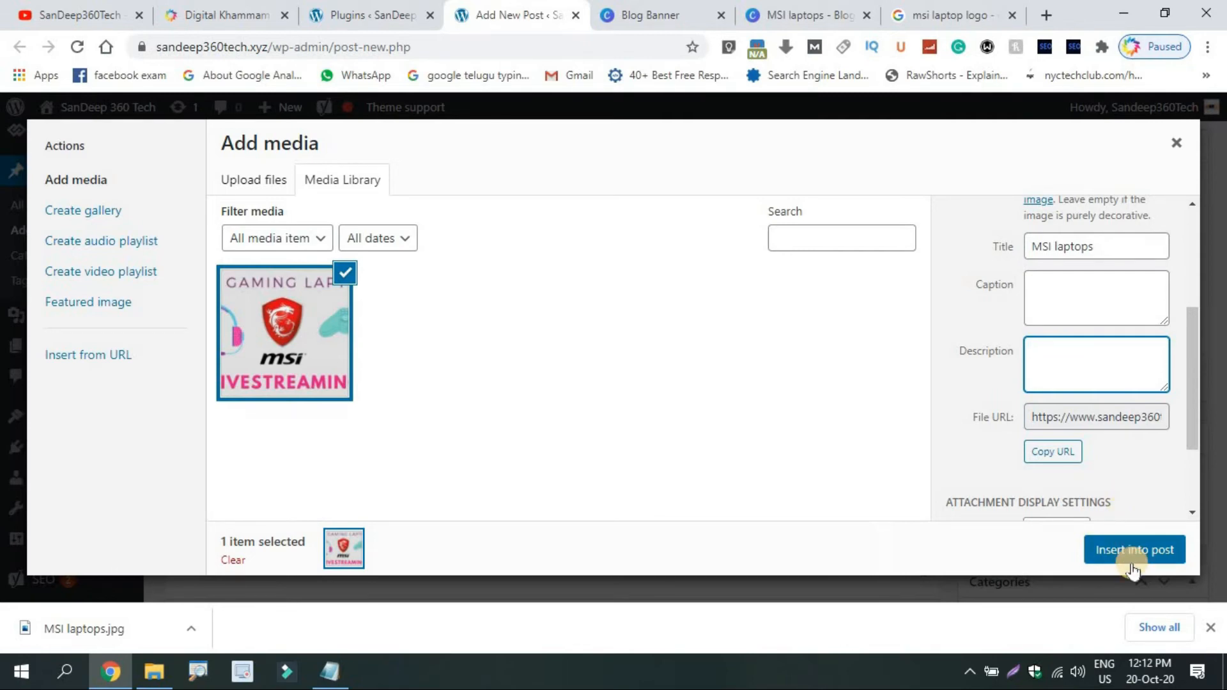
left_click(1133, 567)
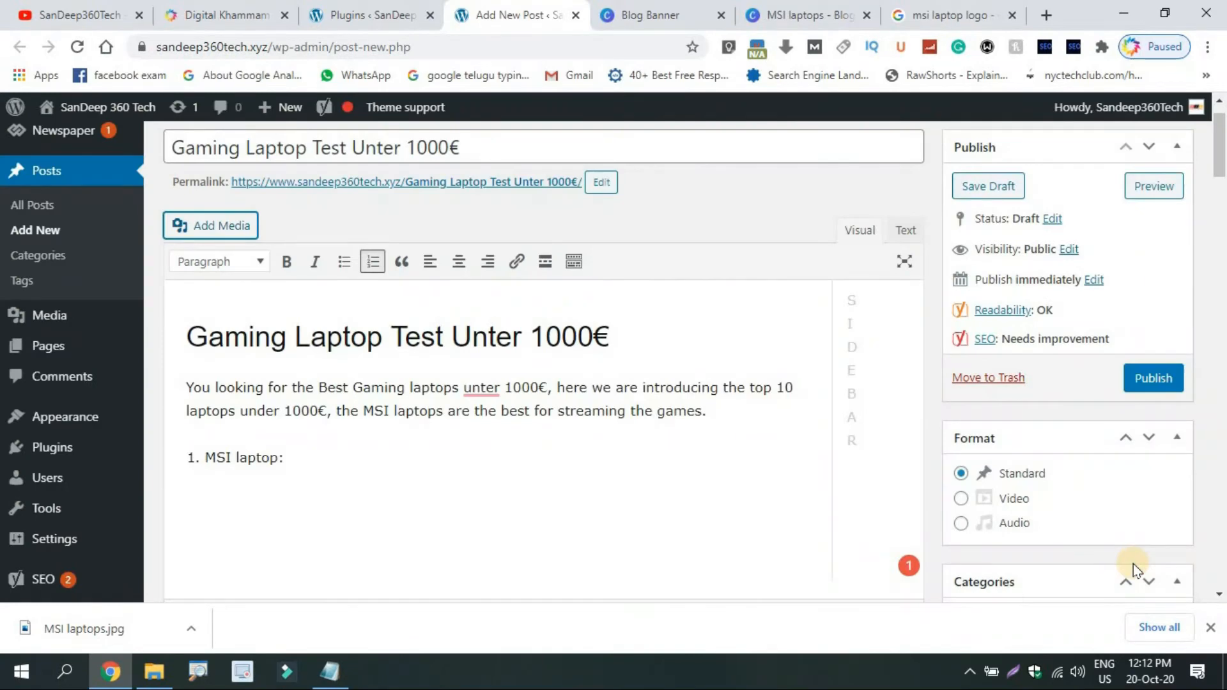
left_click(1210, 627)
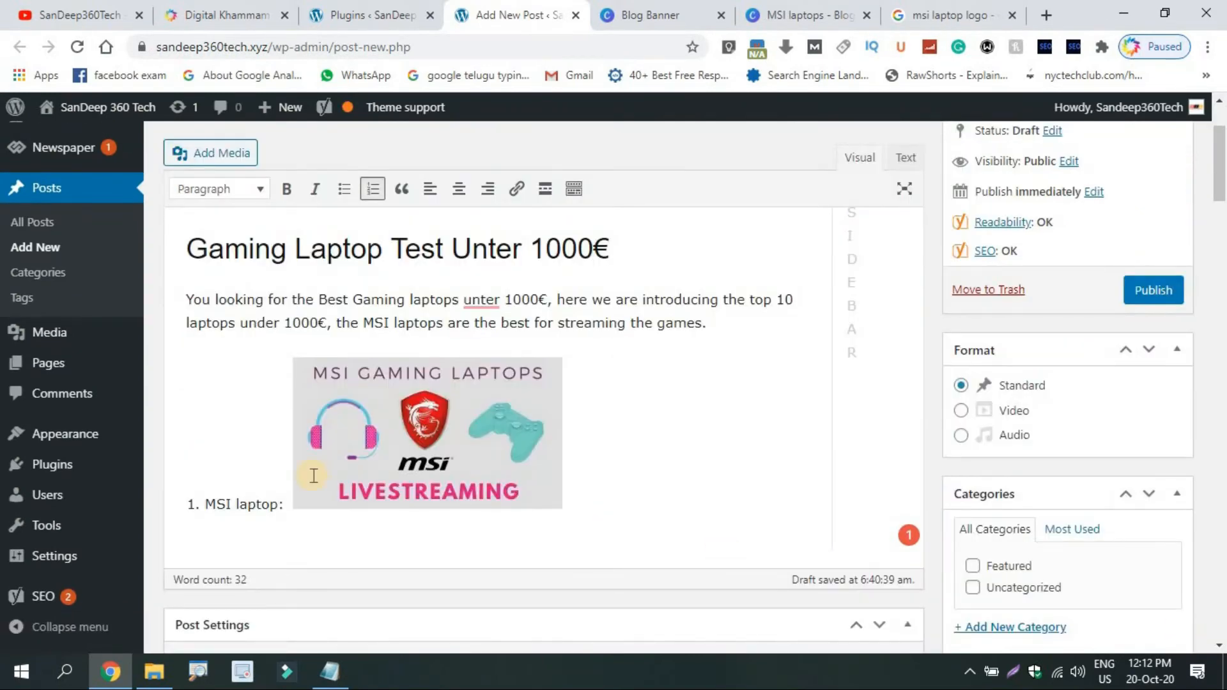
Step: Centre-align the banner image below "MSI laptop:" in the post and enlarge it proportionally by about a quarter
left_click(360, 458)
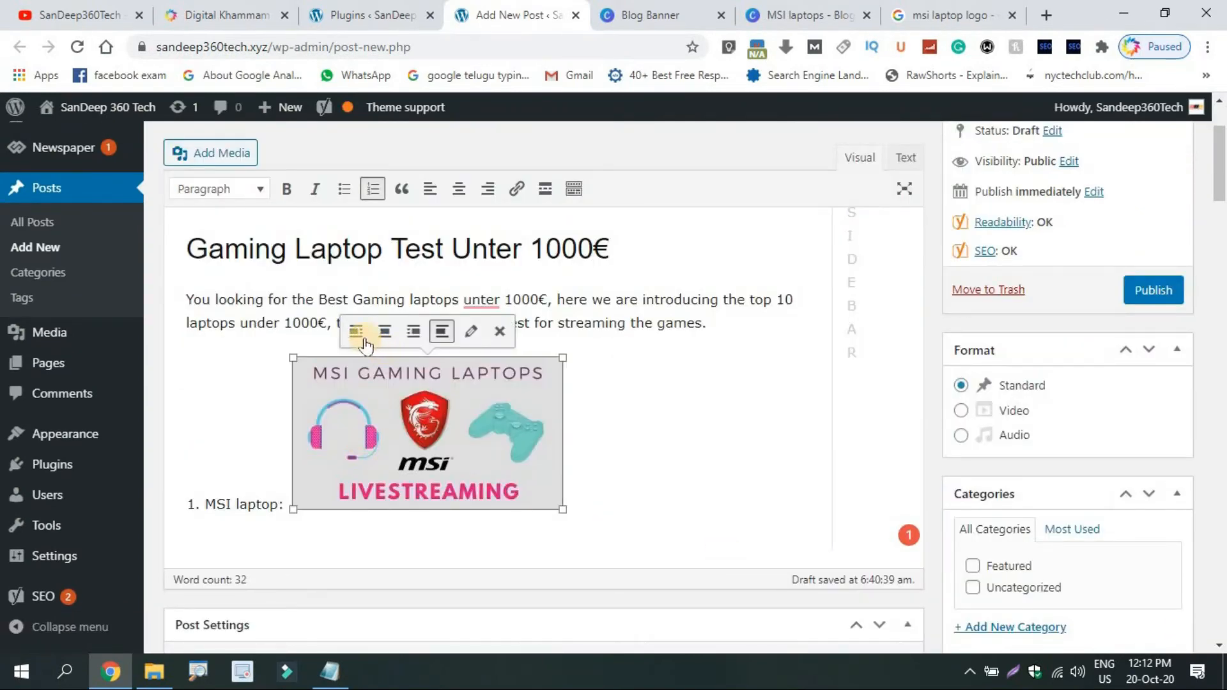
left_click(384, 331)
scroll(409, 357, "down", 1)
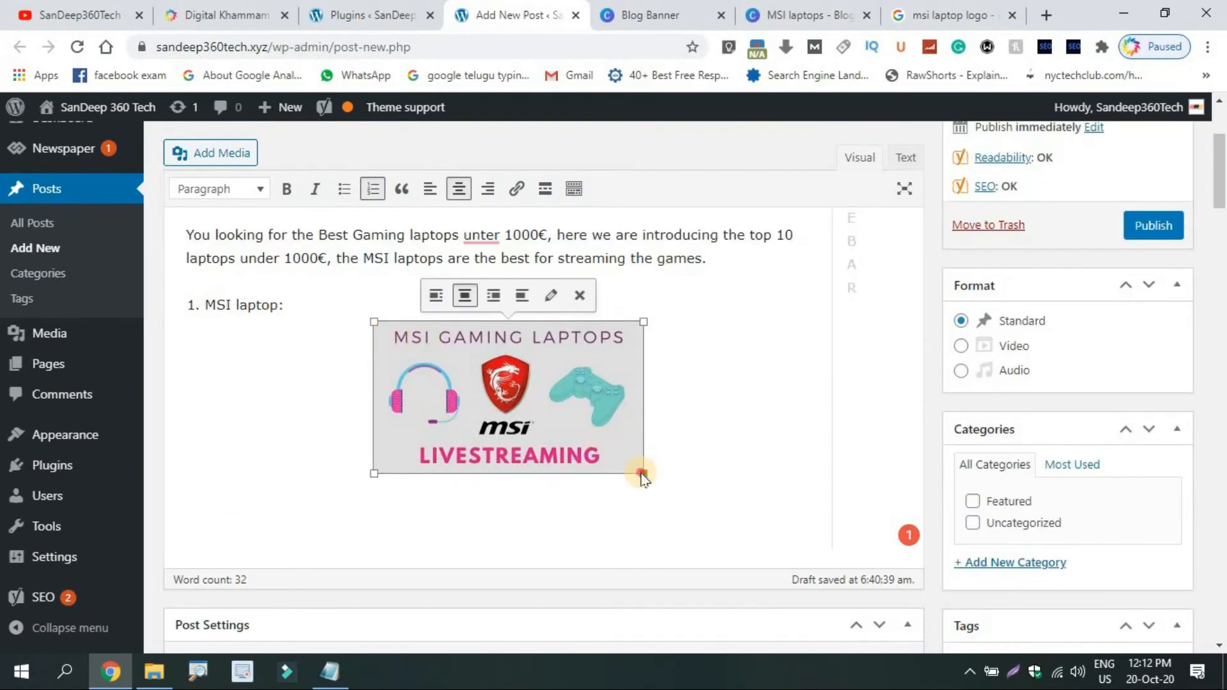
left_click_drag(643, 476, 719, 484)
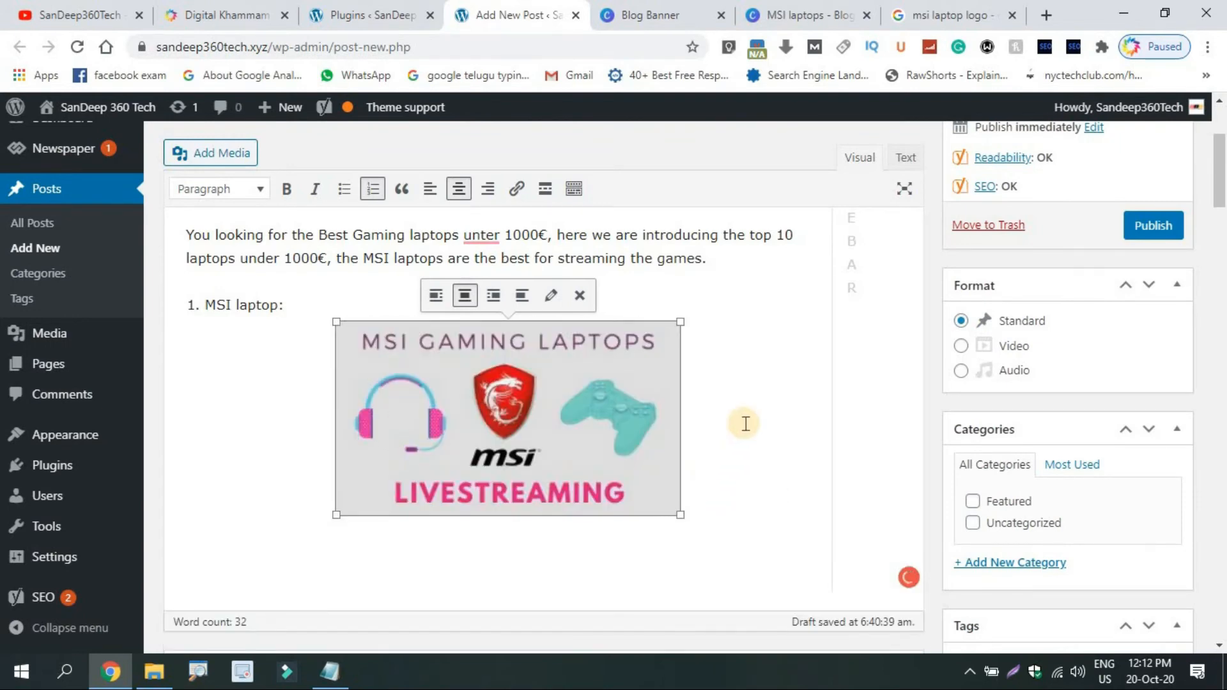
Step: Review the Yoast analysis results for the "MSI laptops" related keyphrase and for the main focus keyphrase
left_click_drag(1221, 176, 1222, 593)
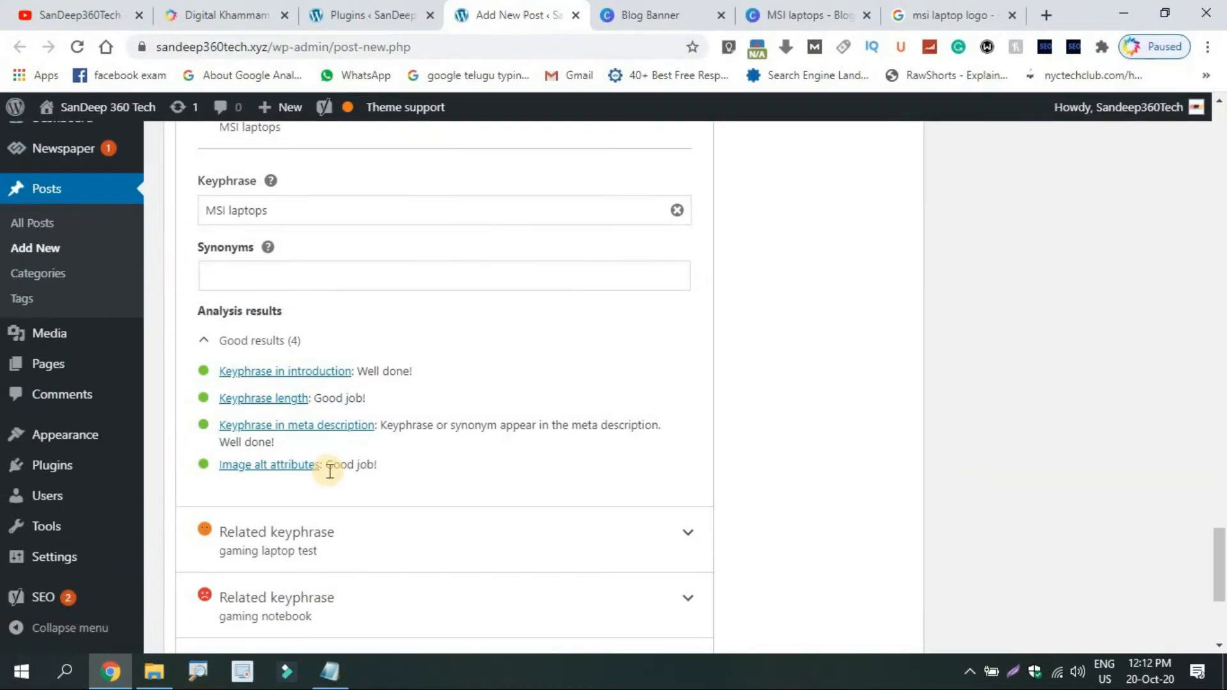
left_click_drag(1221, 561, 1221, 474)
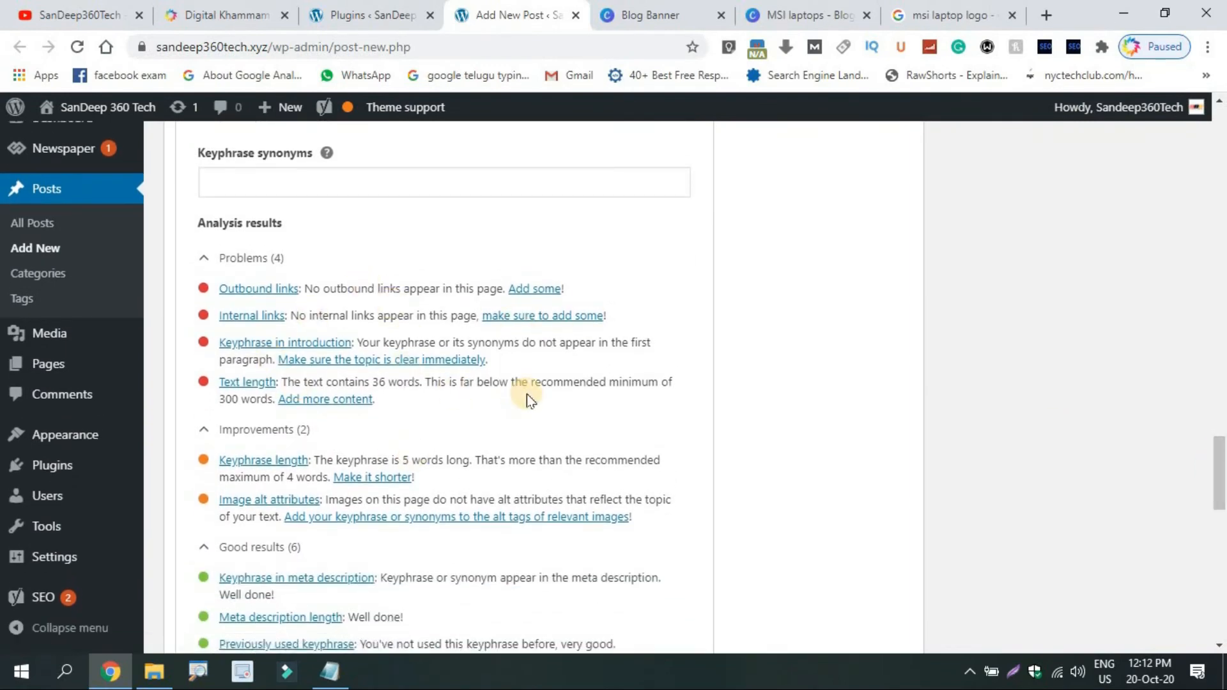
Step: Review the main keyphrase's Yoast analysis results again, and the post's introduction and banner image
left_click_drag(1220, 455, 1205, 314)
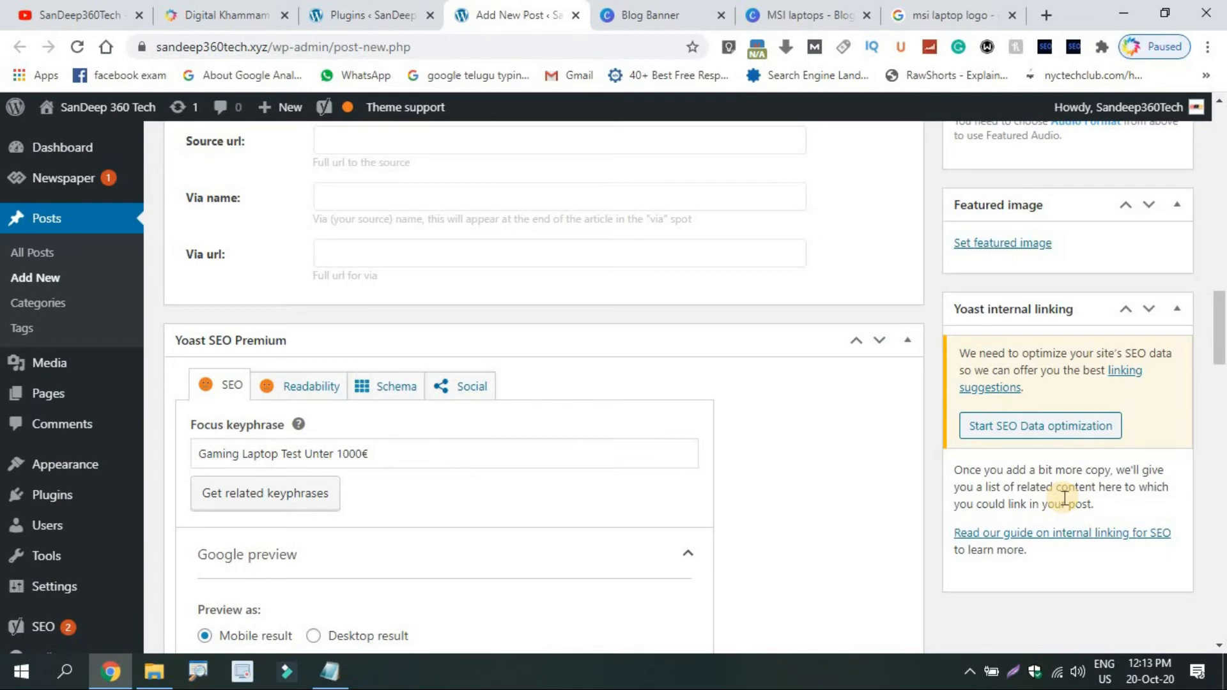
left_click_drag(1219, 326, 1220, 468)
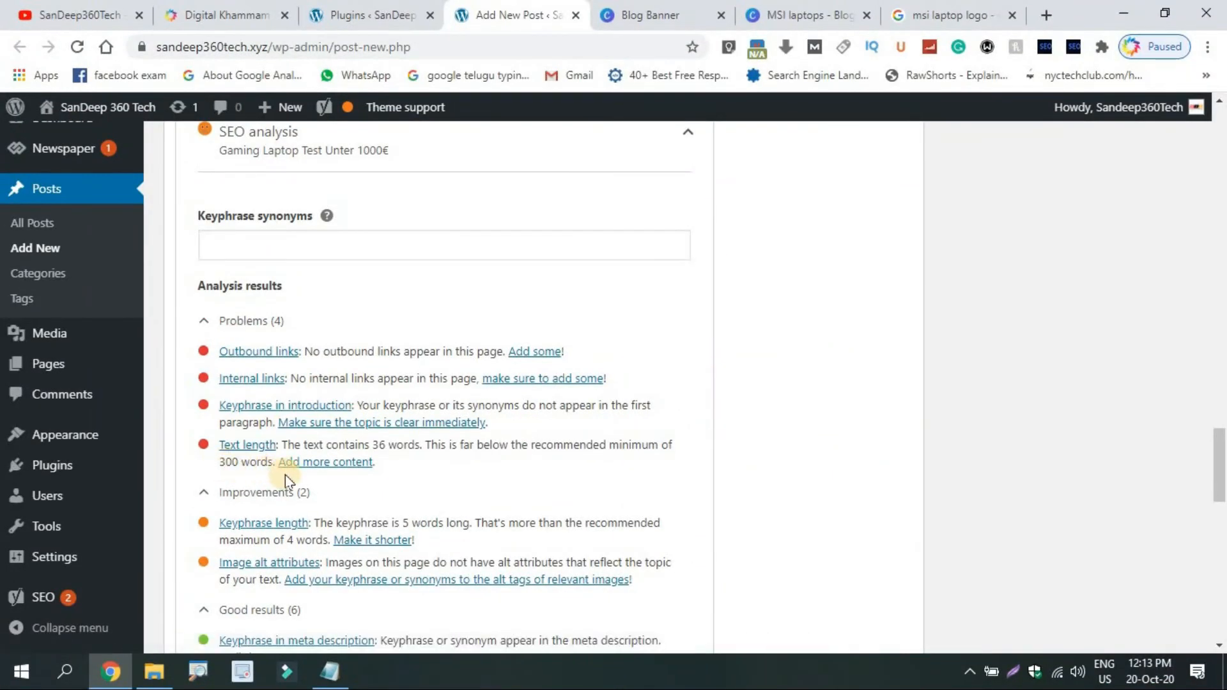
left_click(1225, 252)
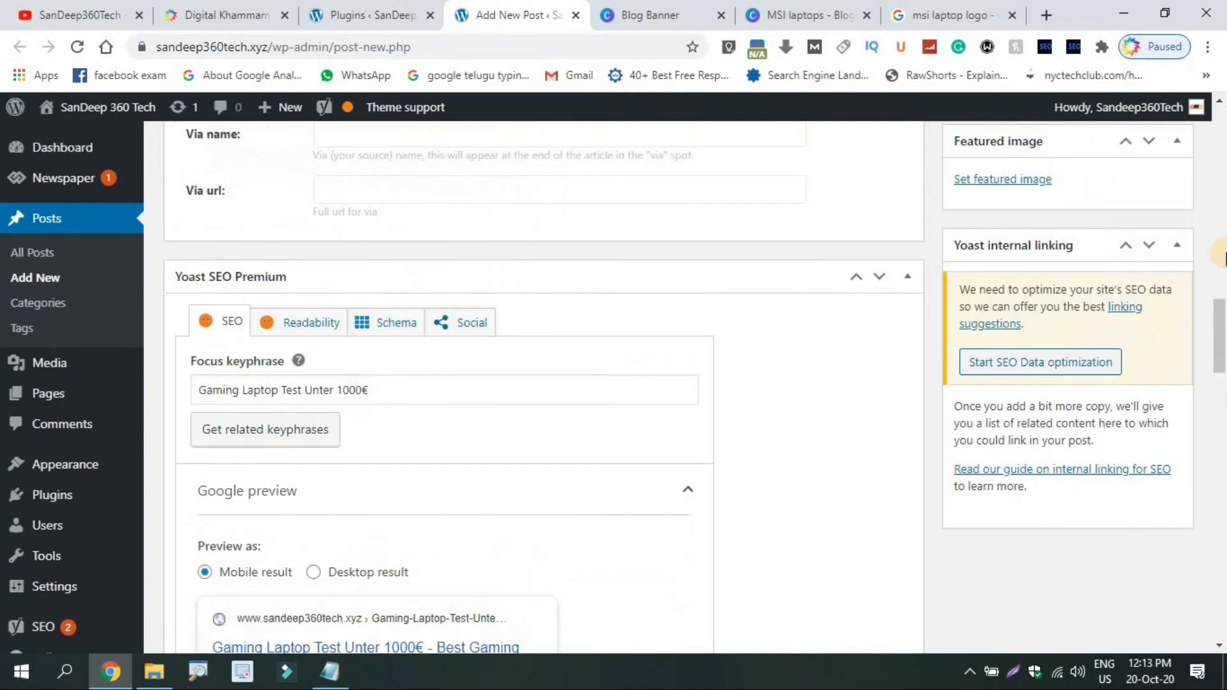
left_click_drag(1221, 350, 1224, 156)
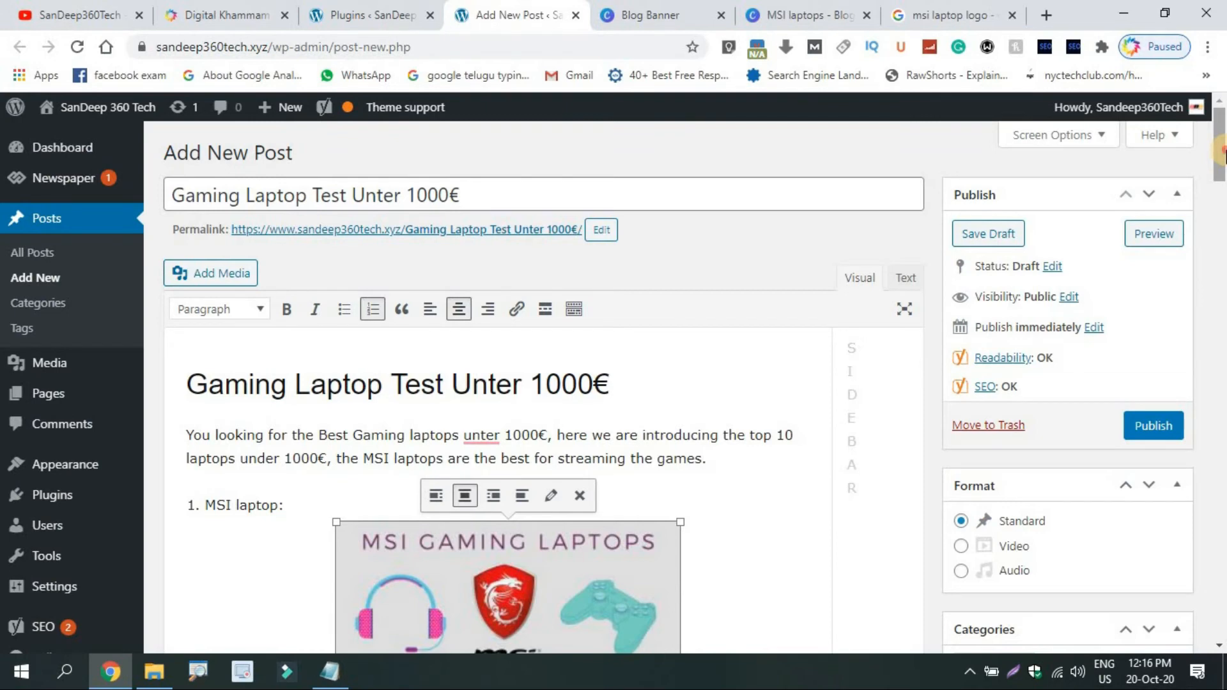
scroll(369, 284, "down", 2)
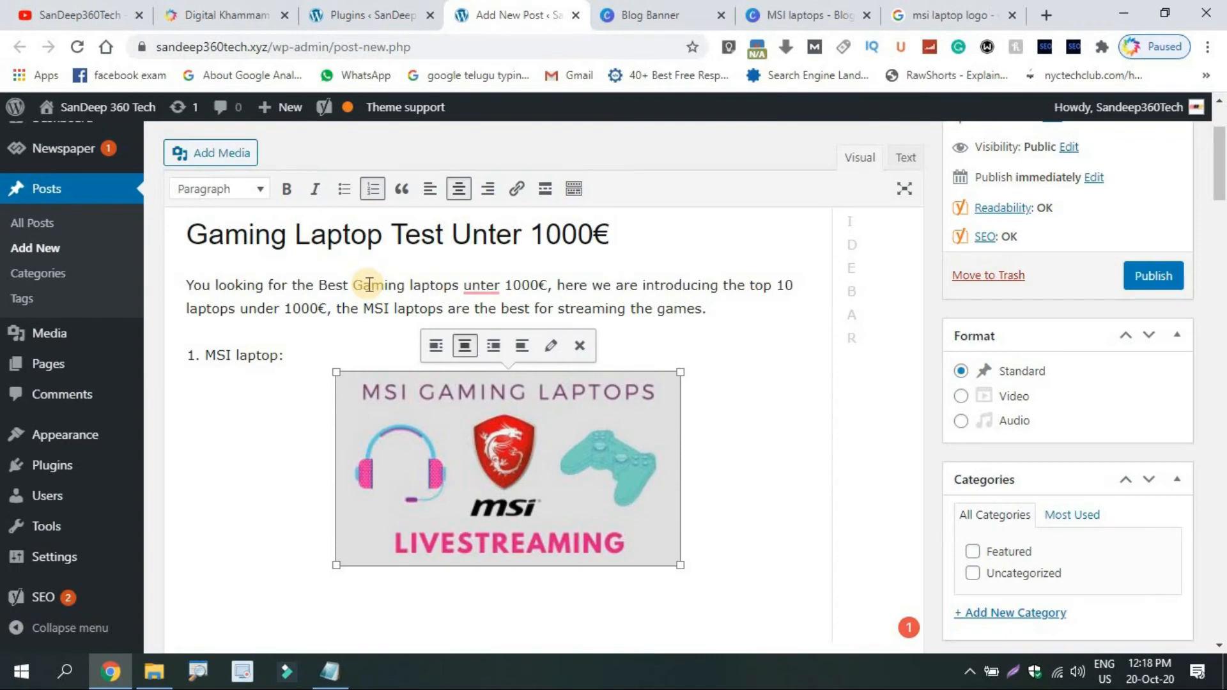
left_click(225, 8)
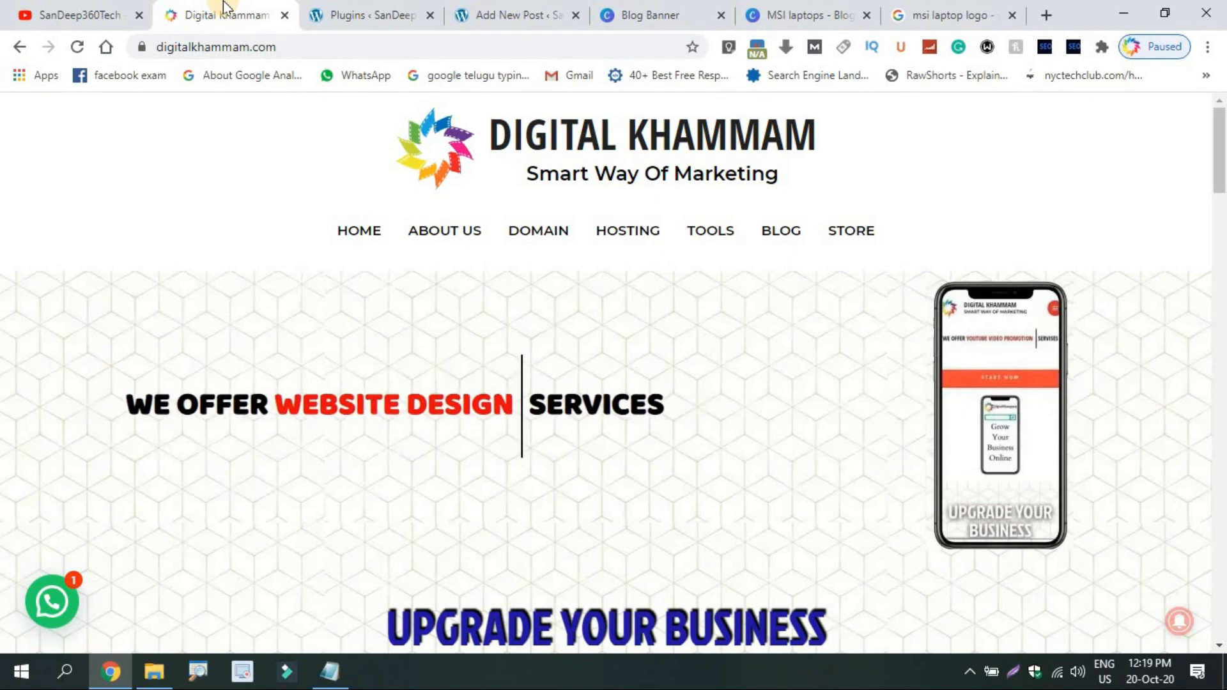
left_click(617, 8)
left_click(794, 9)
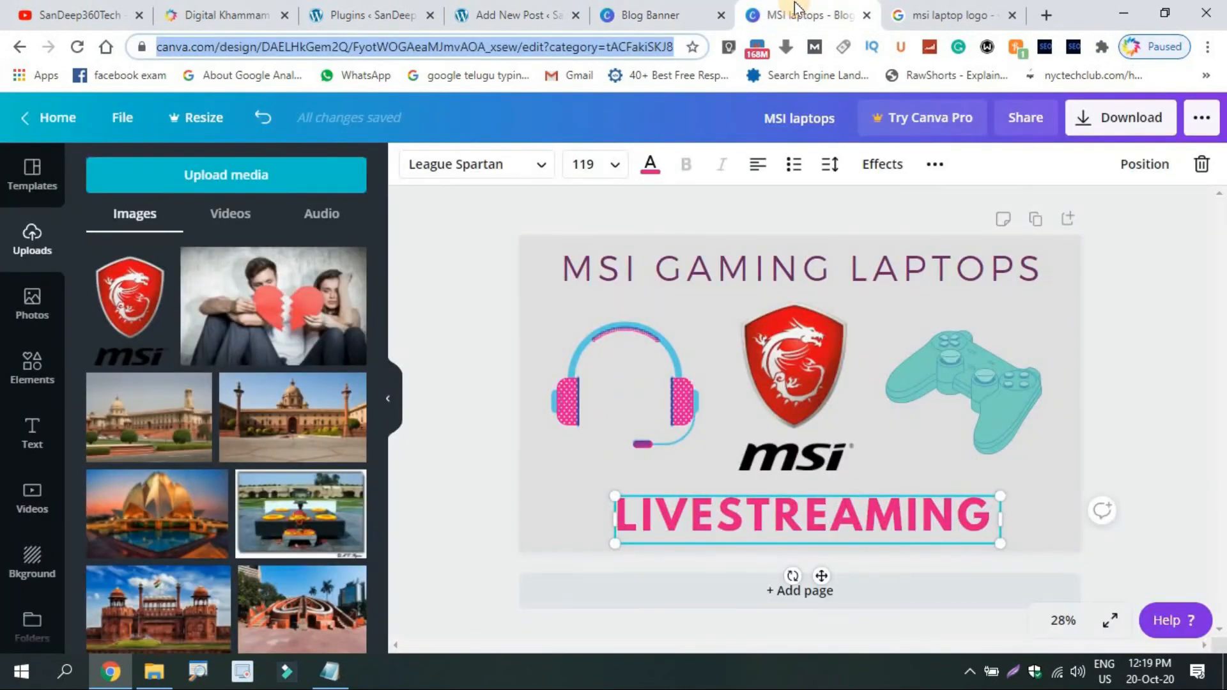
left_click(455, 9)
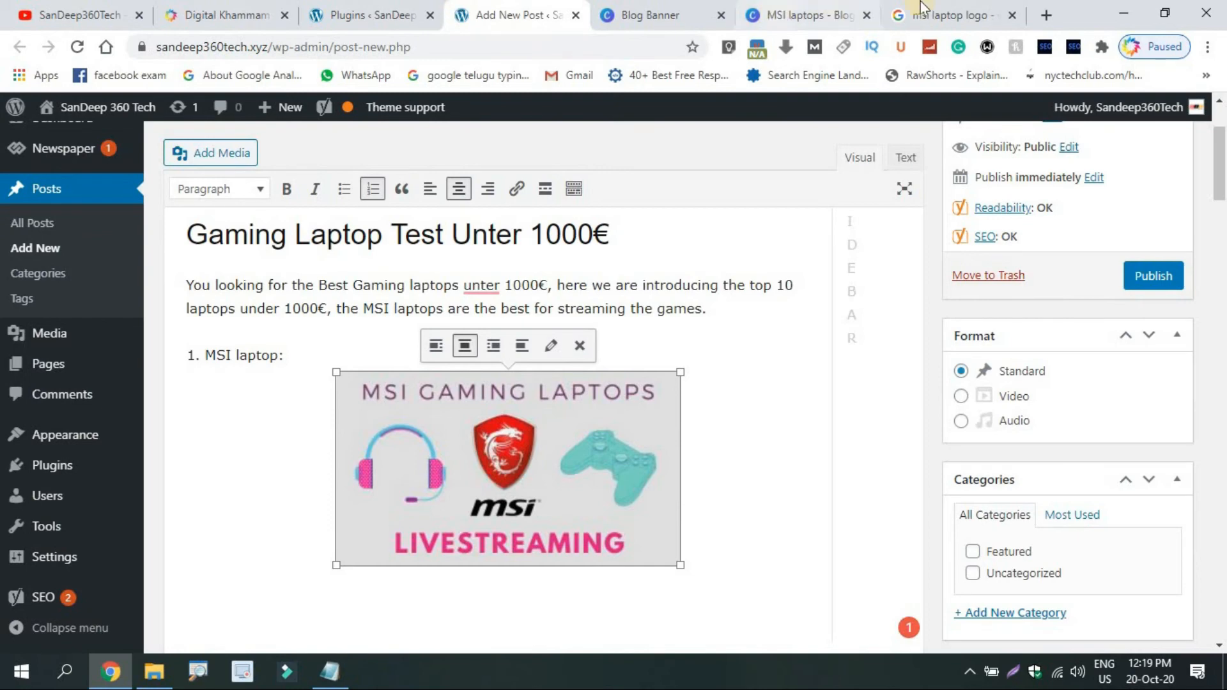
Step: Search the web for "calculator" in a new browser tab and bring the online calculator into view
left_click(1046, 15)
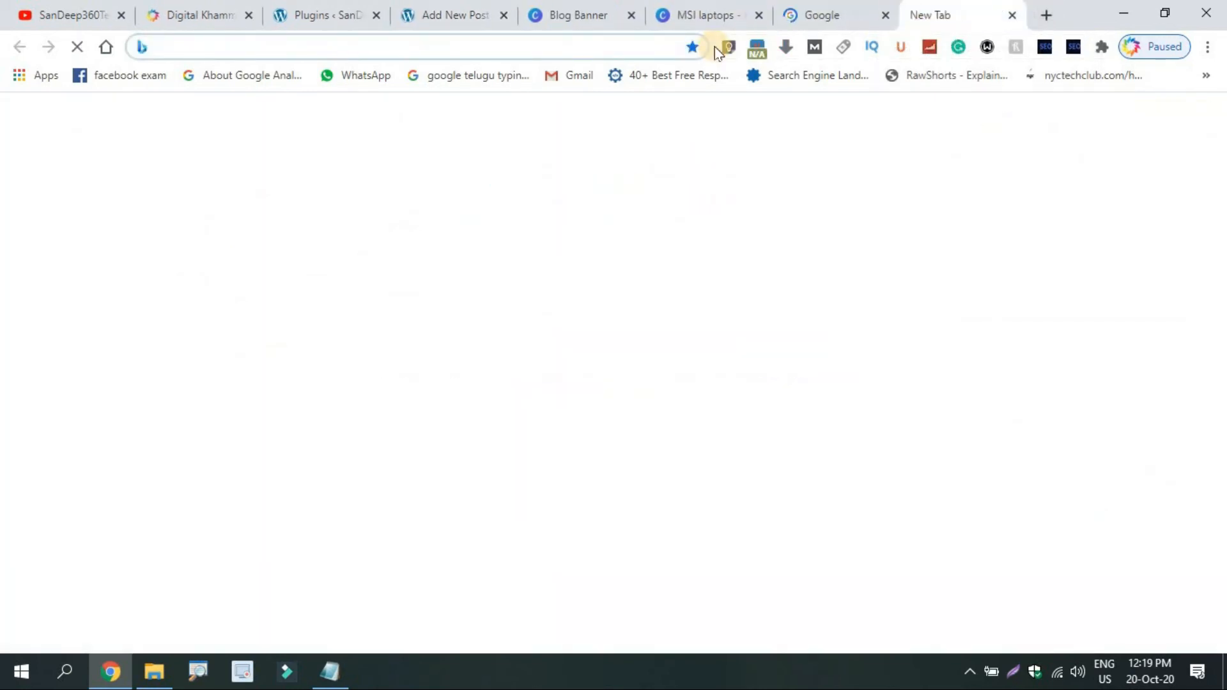
type("calc")
key("Down")
key("Return")
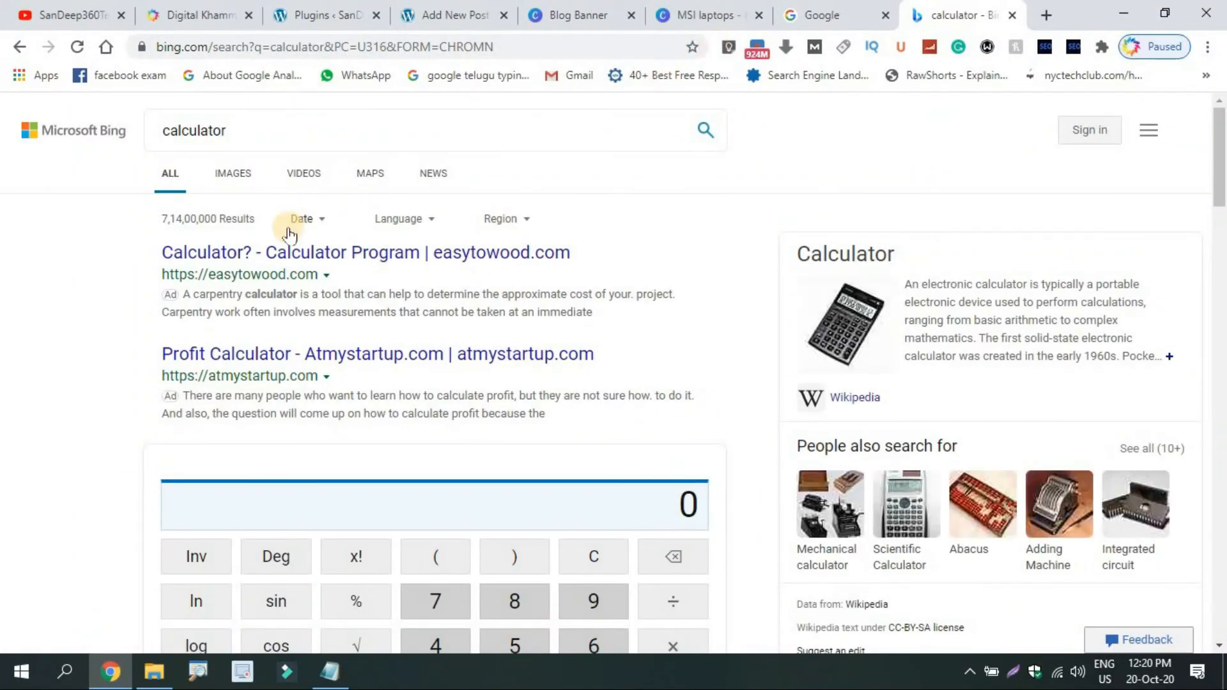
left_click_drag(1222, 158, 1222, 220)
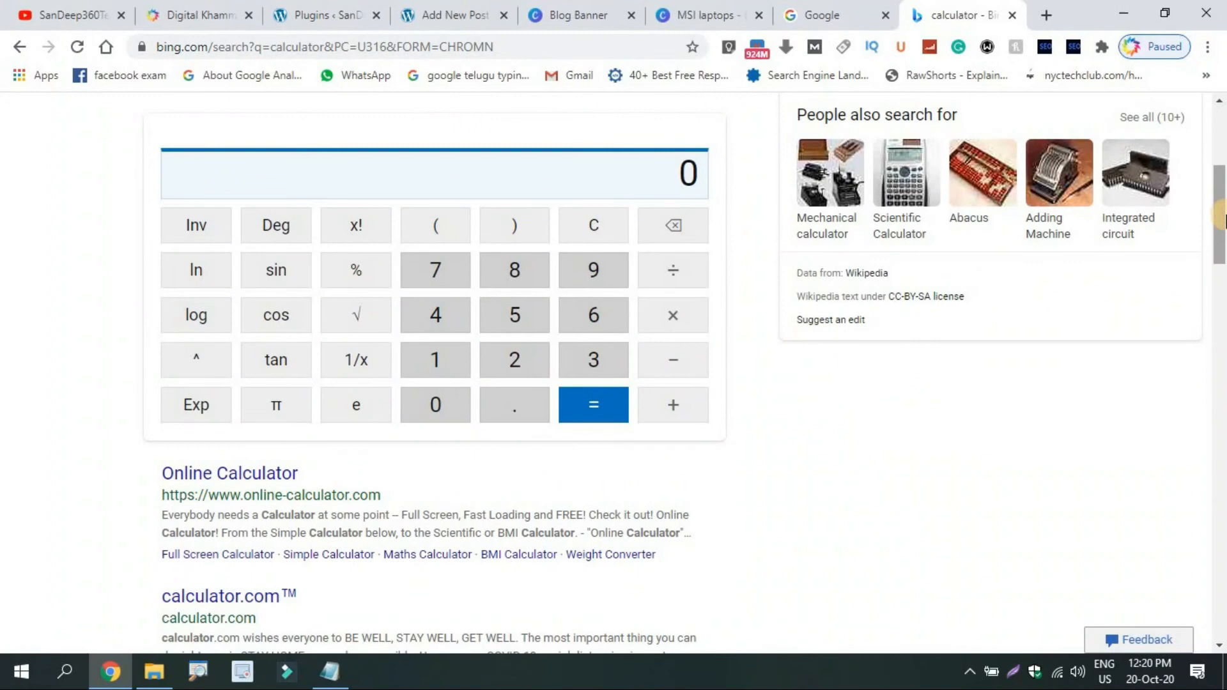
Step: Open the Digital Khammam site's hosting page and examine the Bluehost and SiteGround plans, prices and features
left_click(837, 8)
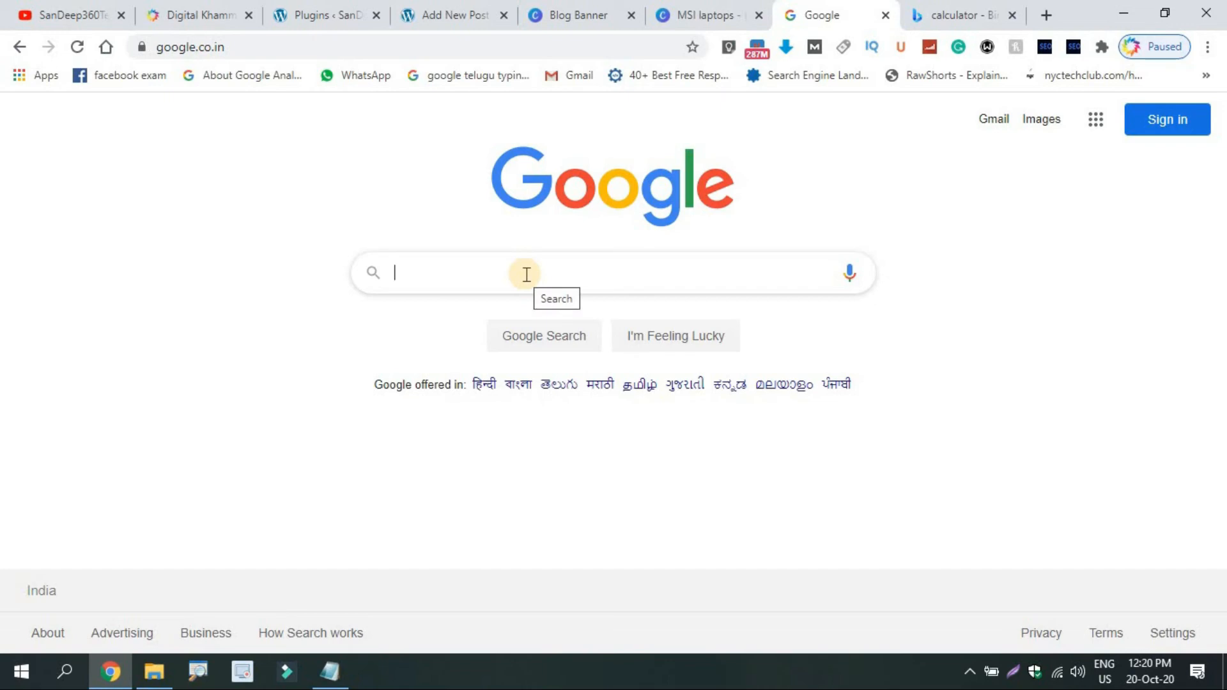
left_click(199, 10)
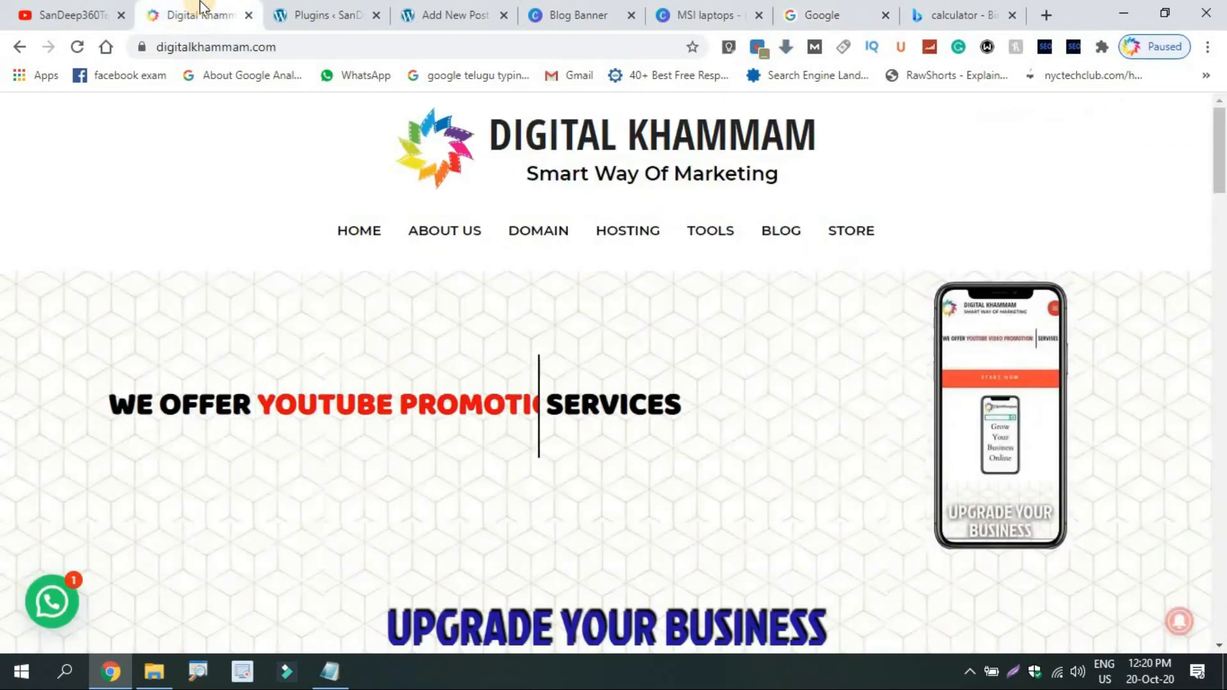
left_click(631, 232)
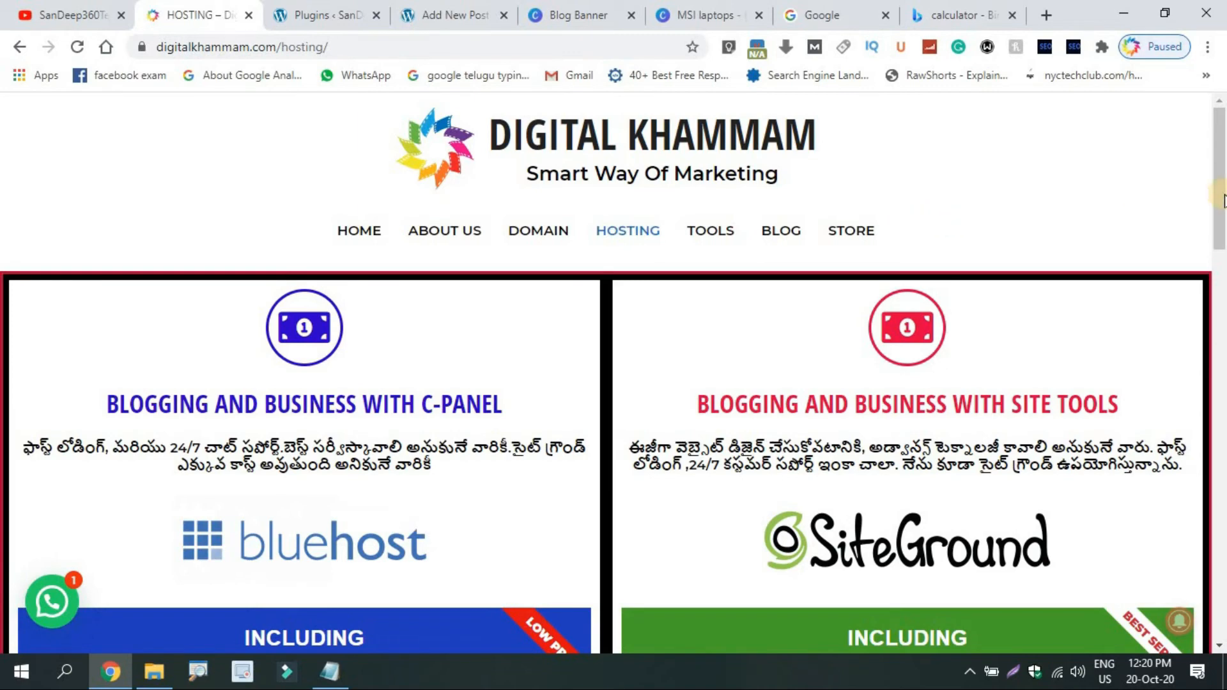
left_click_drag(1219, 210, 1218, 352)
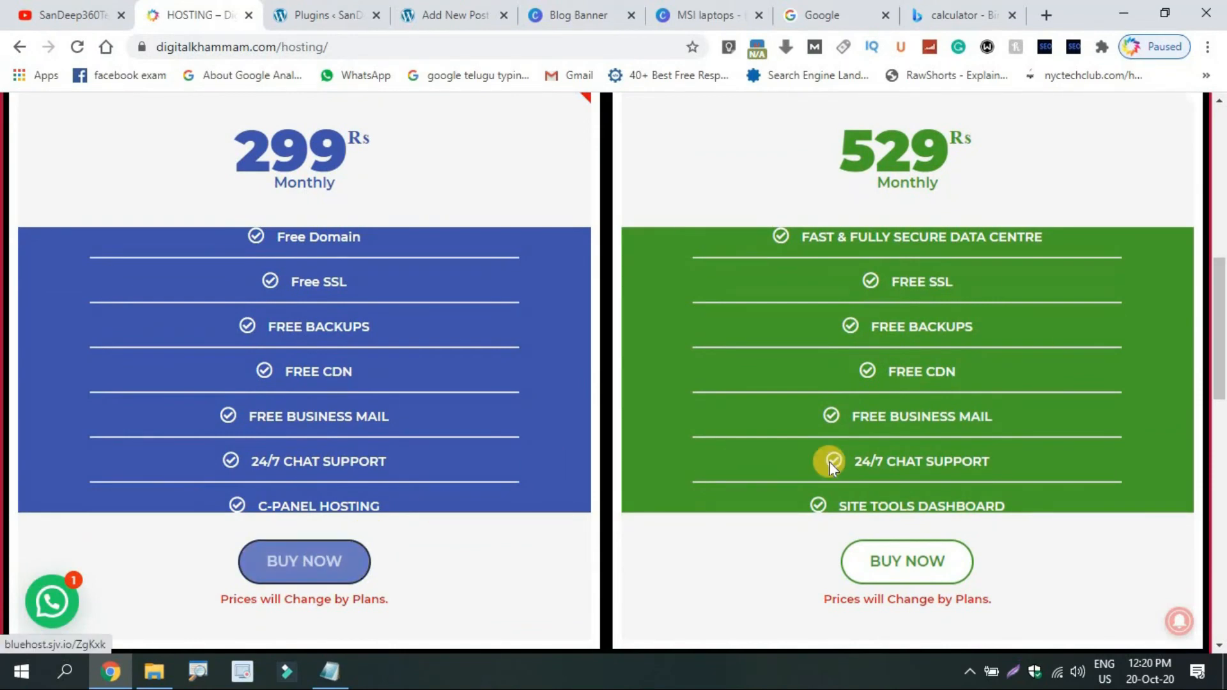
left_click_drag(1222, 340, 1224, 187)
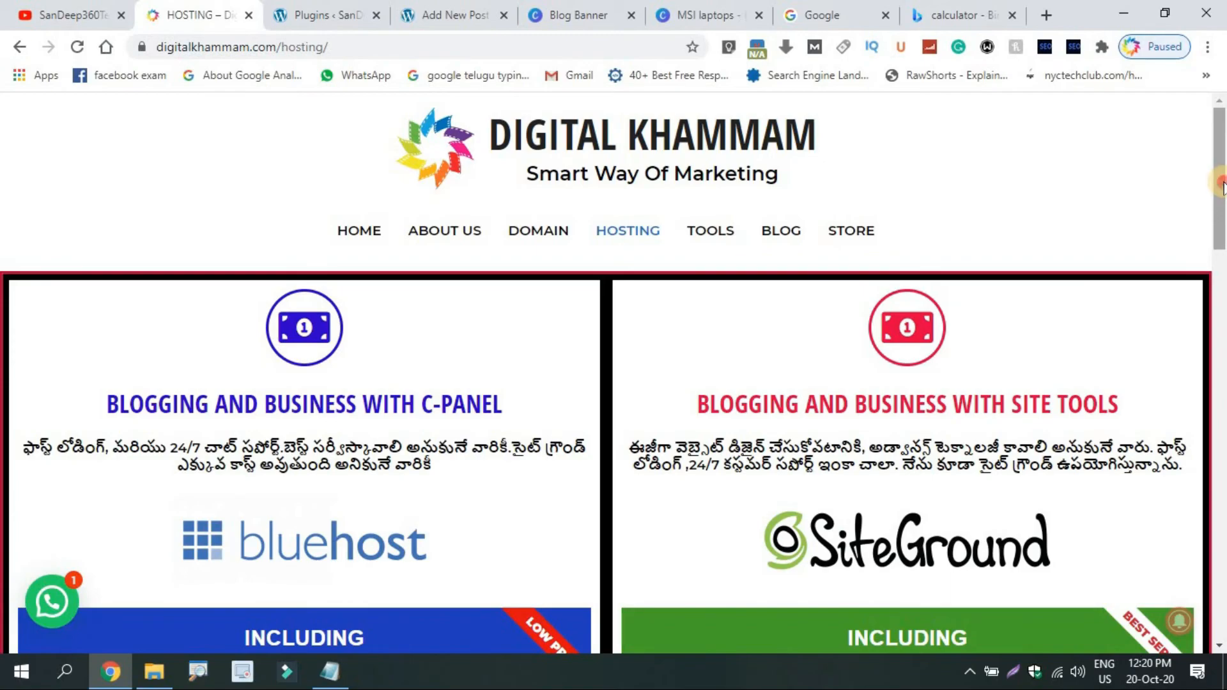
left_click_drag(1222, 186, 1217, 426)
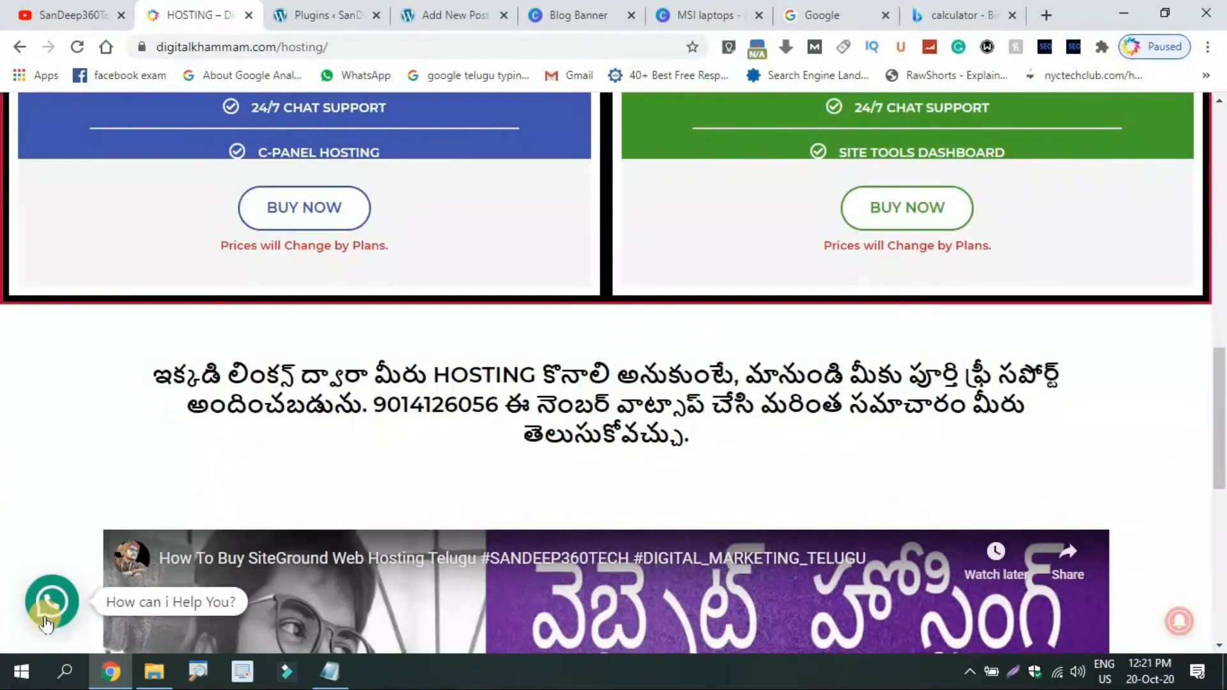
Step: Open the hosting page's WhatsApp chat link, close it, and go back to the start of the hosting plans
left_click(49, 611)
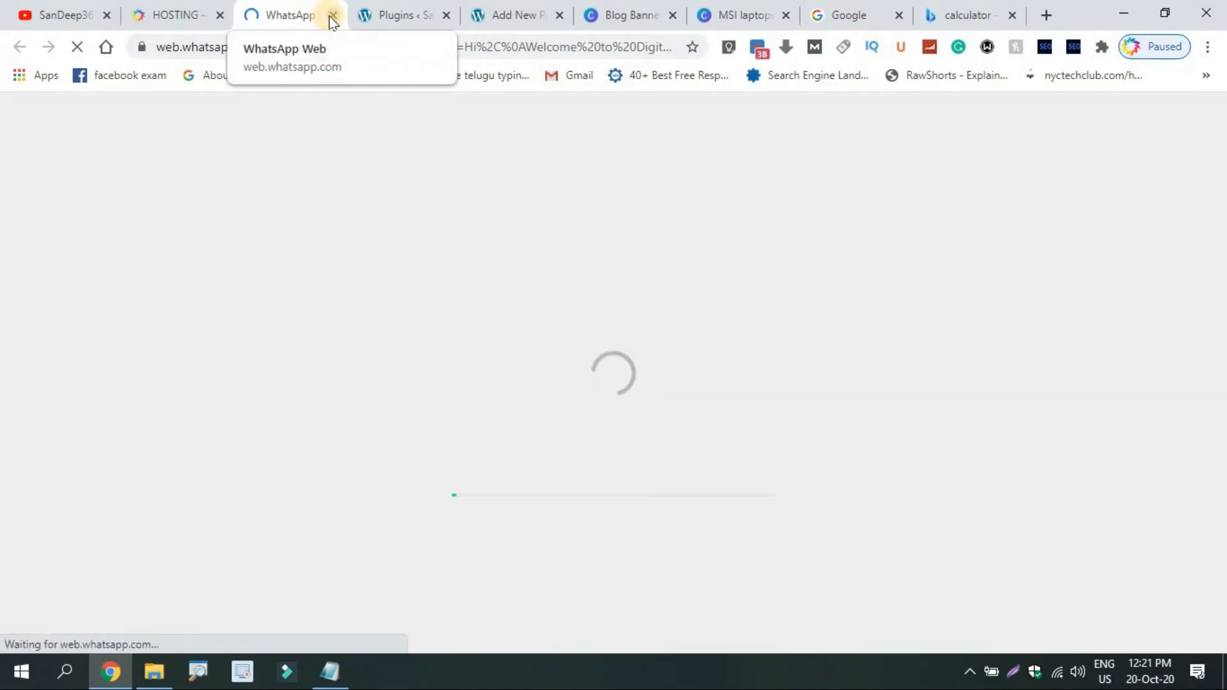
left_click(331, 17)
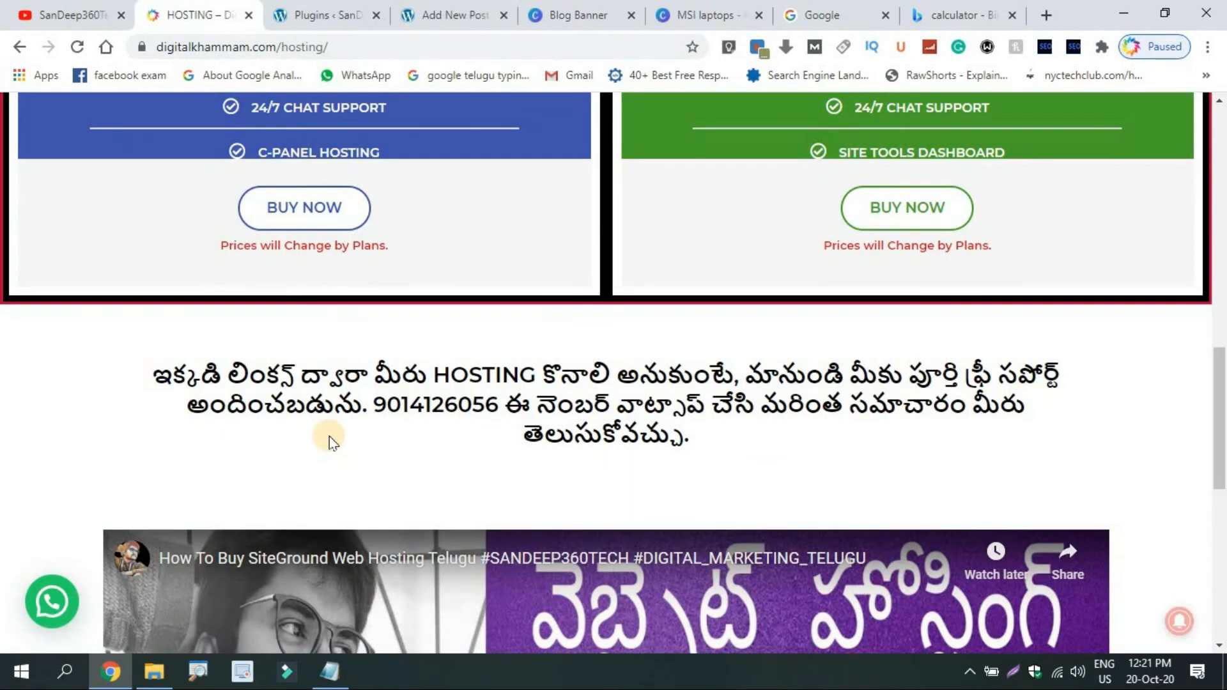
left_click_drag(1219, 423, 1220, 167)
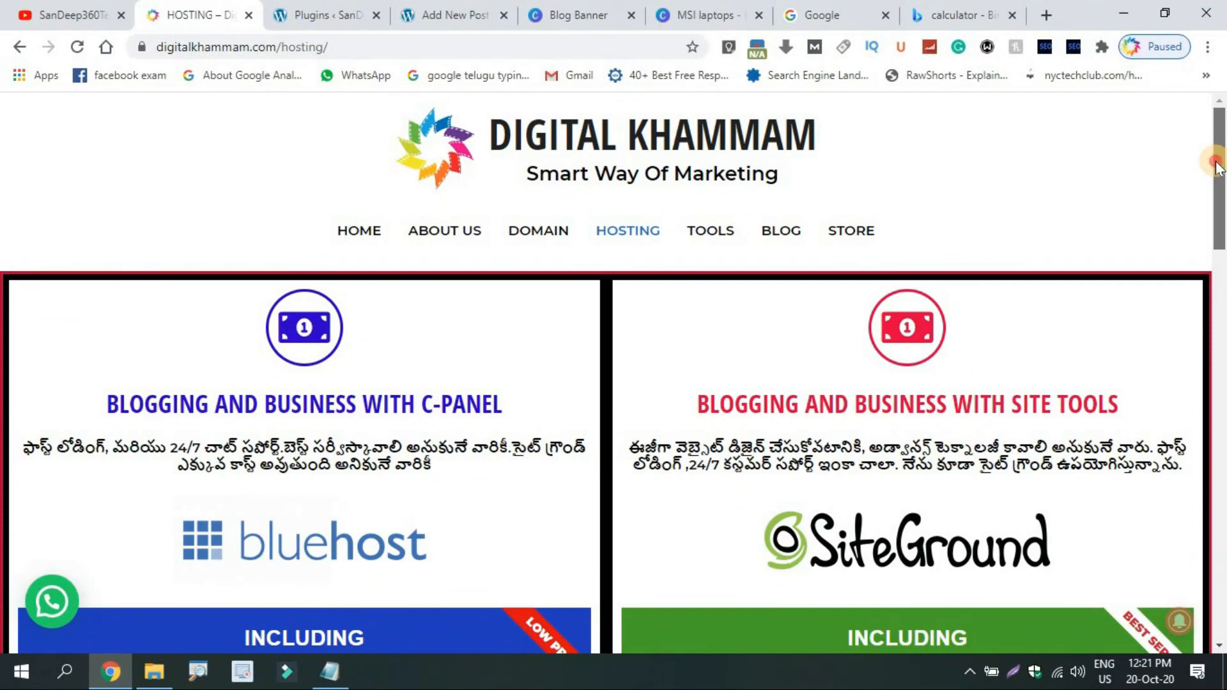
left_click_drag(1217, 167, 1187, 191)
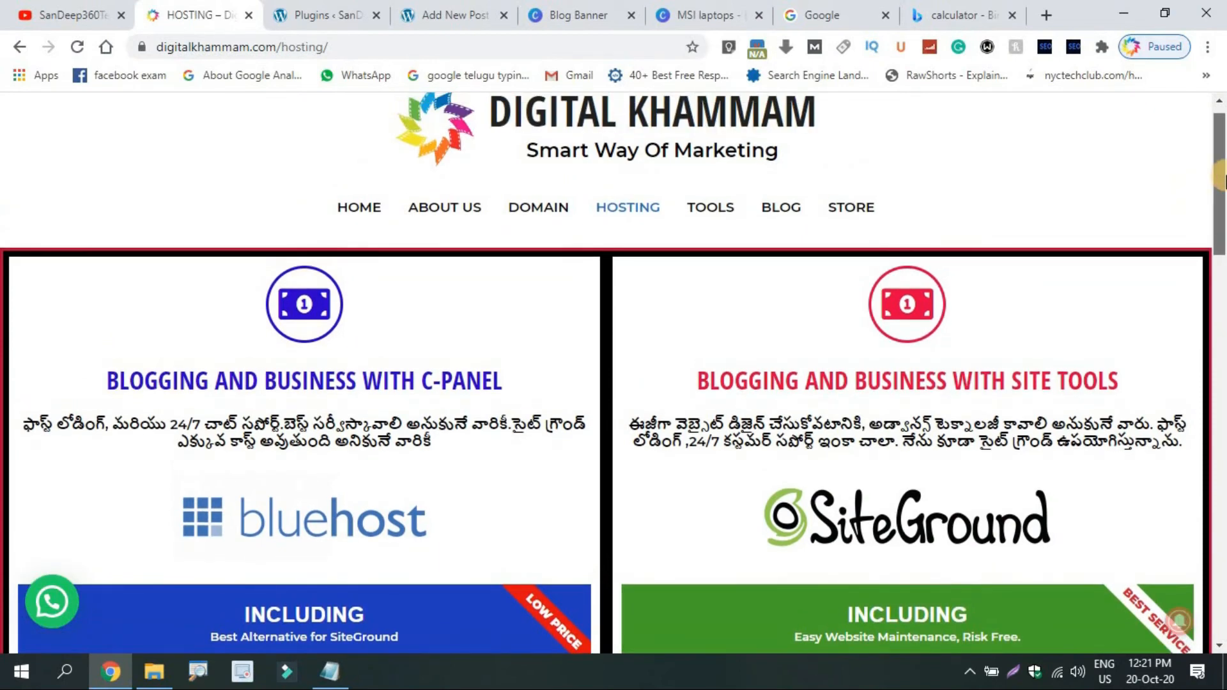
Step: Return to the online calculator and compute the sum 4300 + 599 + 99
left_click(945, 14)
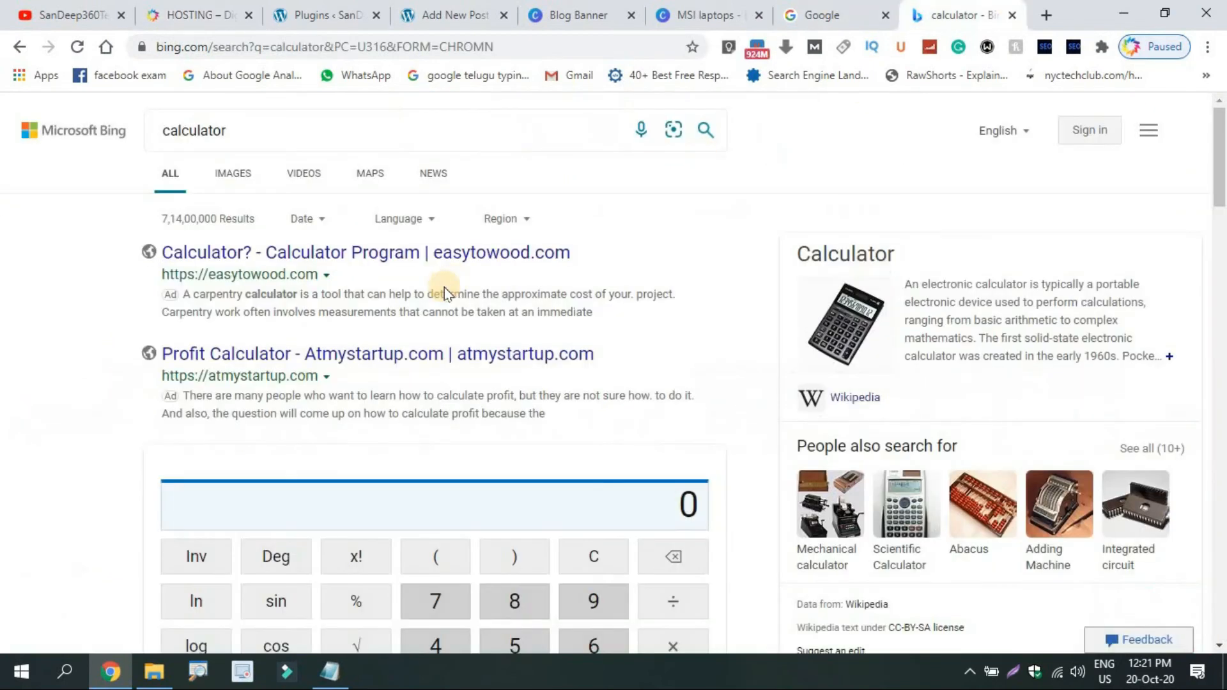
scroll(589, 434, "down", 4)
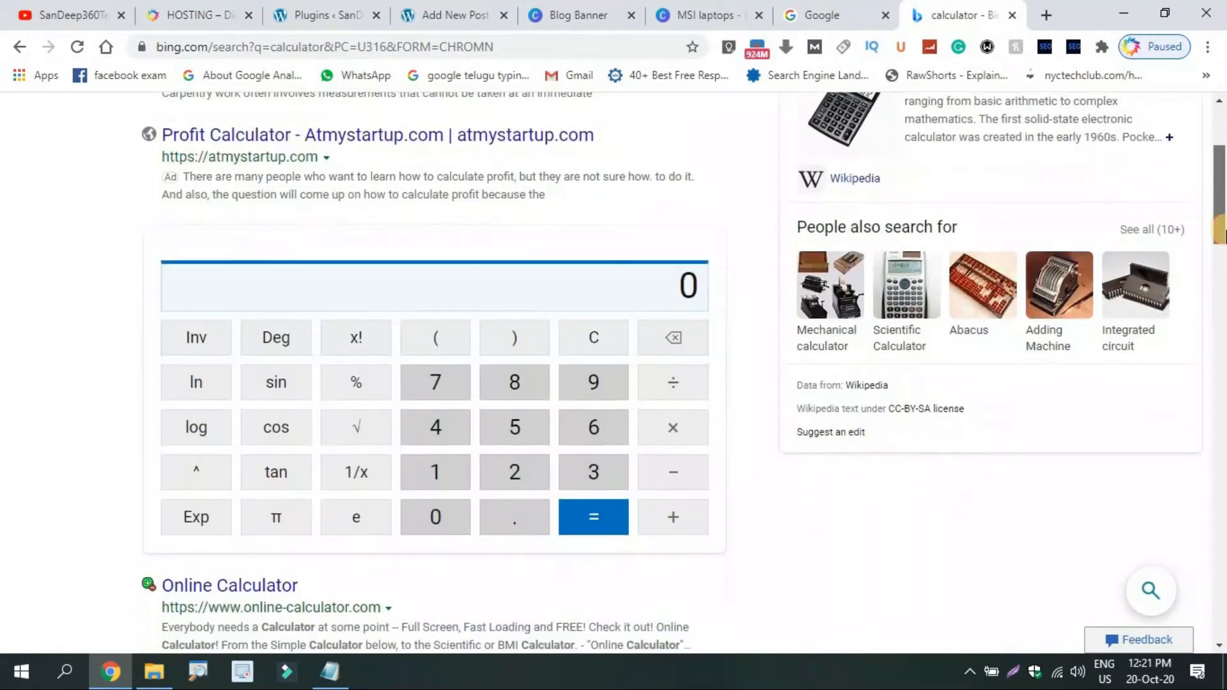
left_click(439, 385)
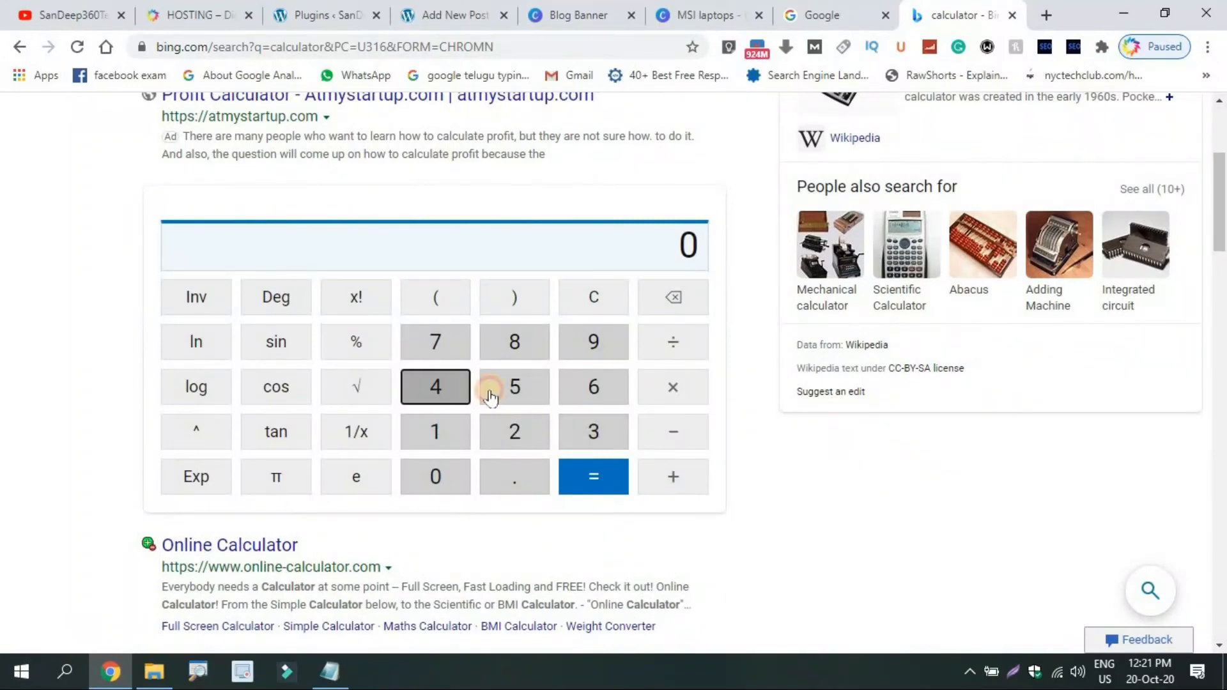
left_click(589, 426)
double_click(437, 475)
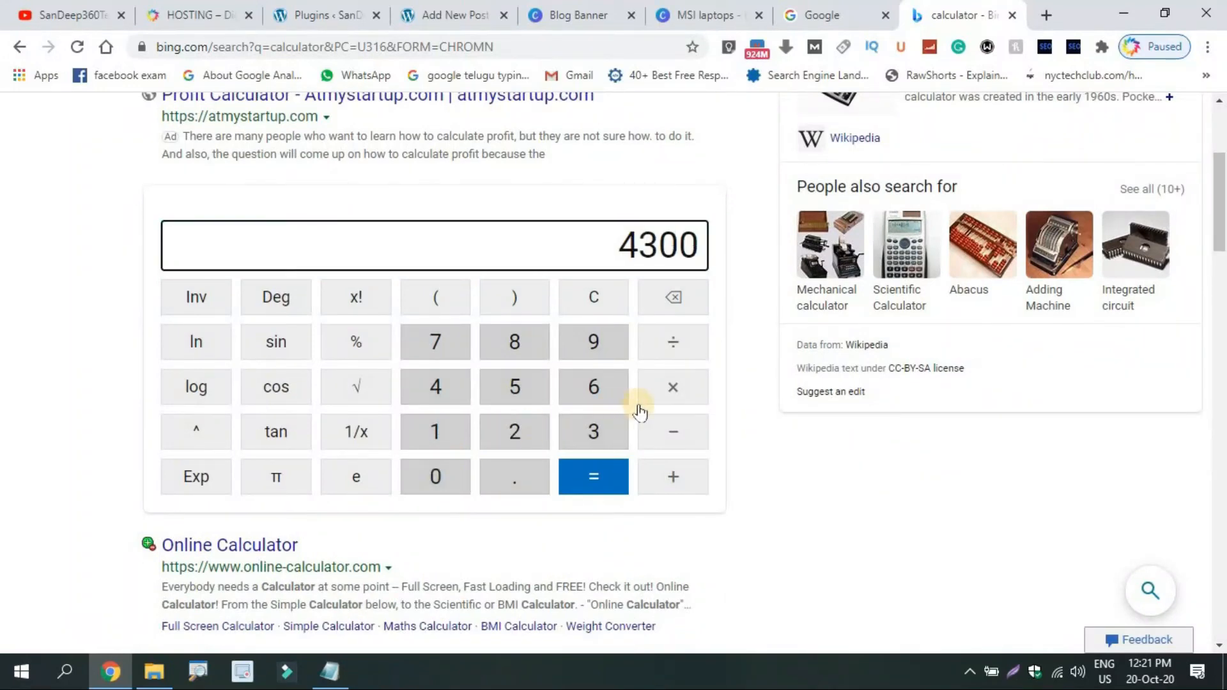
left_click(674, 476)
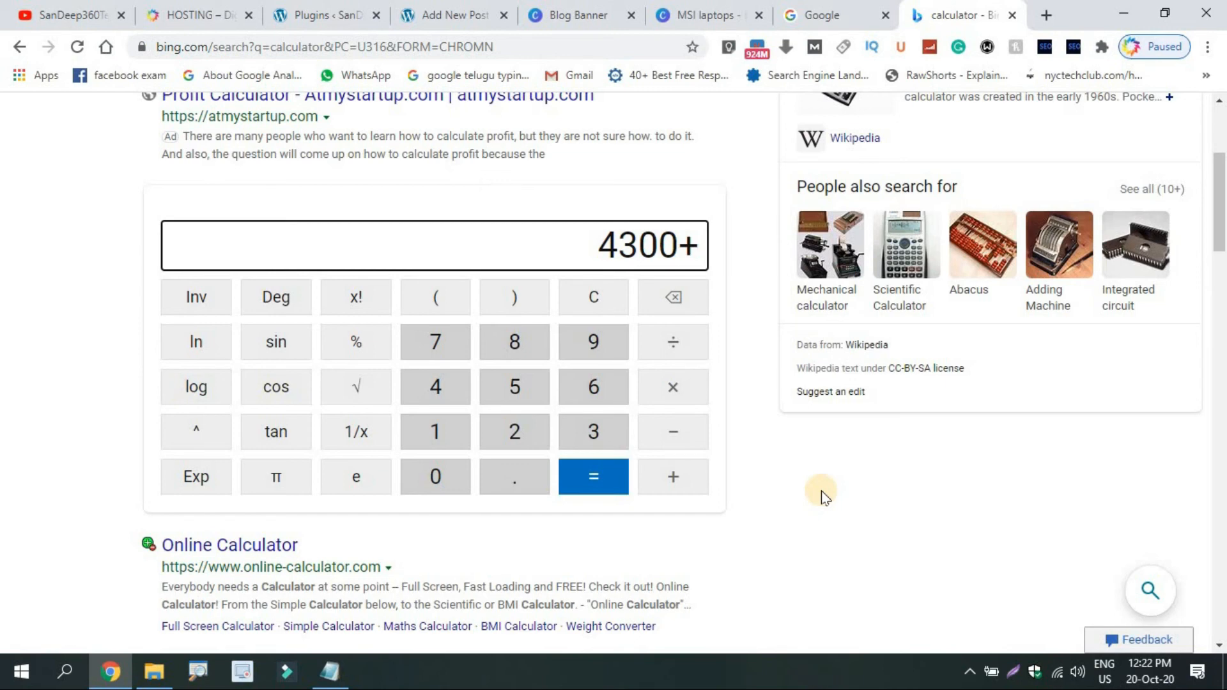
left_click(550, 384)
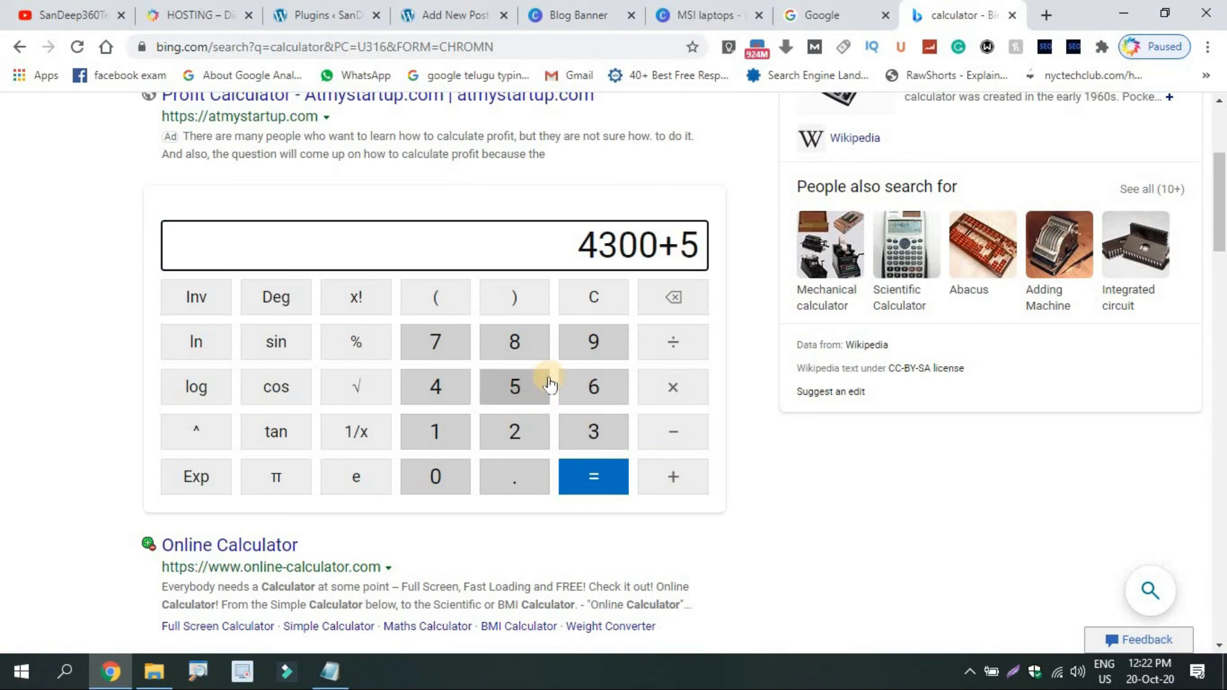
left_click(592, 351)
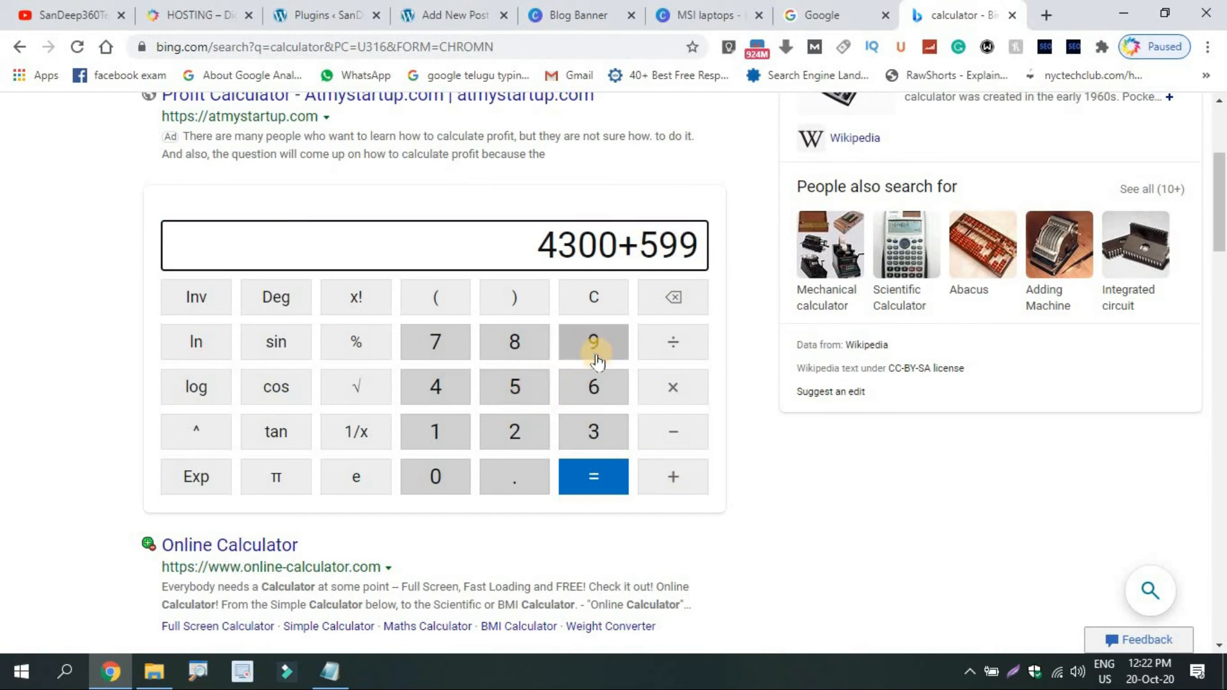
left_click(663, 492)
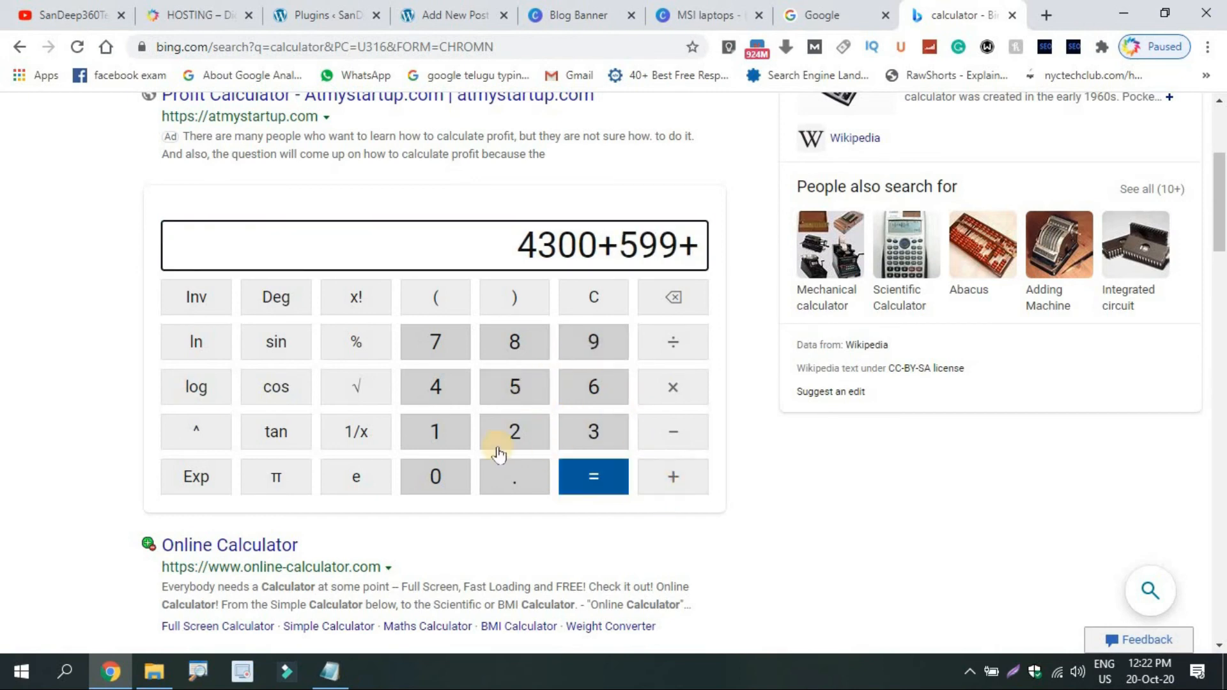
left_click(437, 432)
left_click(607, 340)
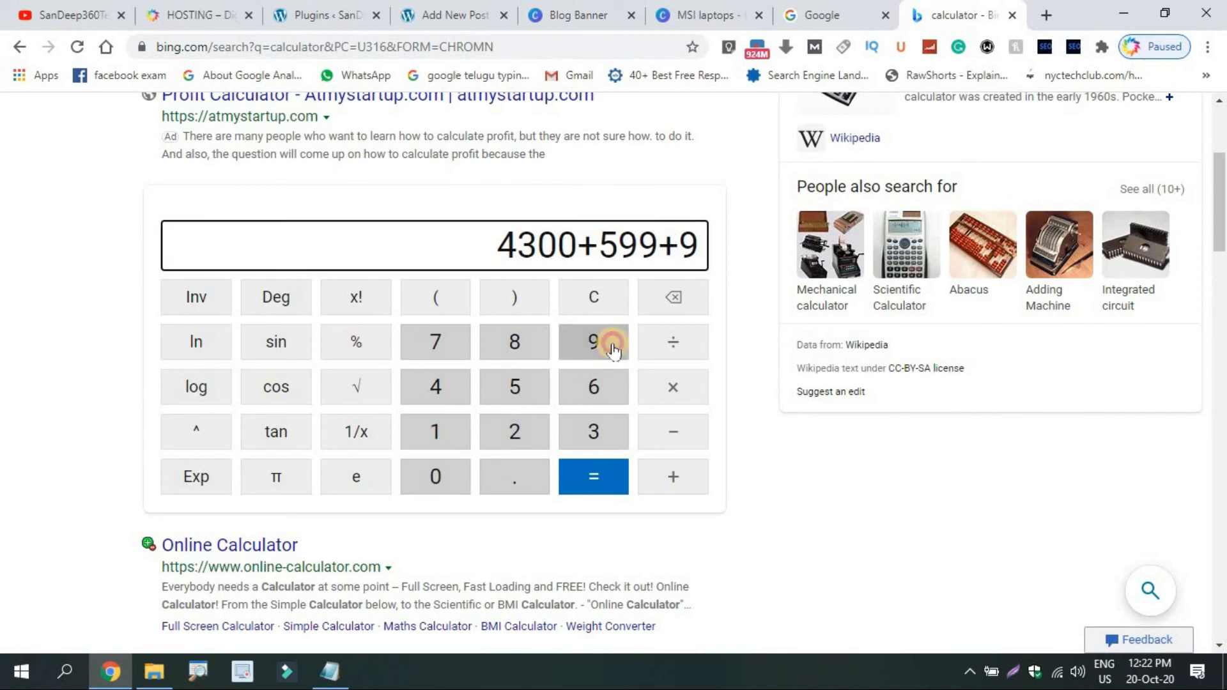
left_click(607, 340)
left_click(613, 473)
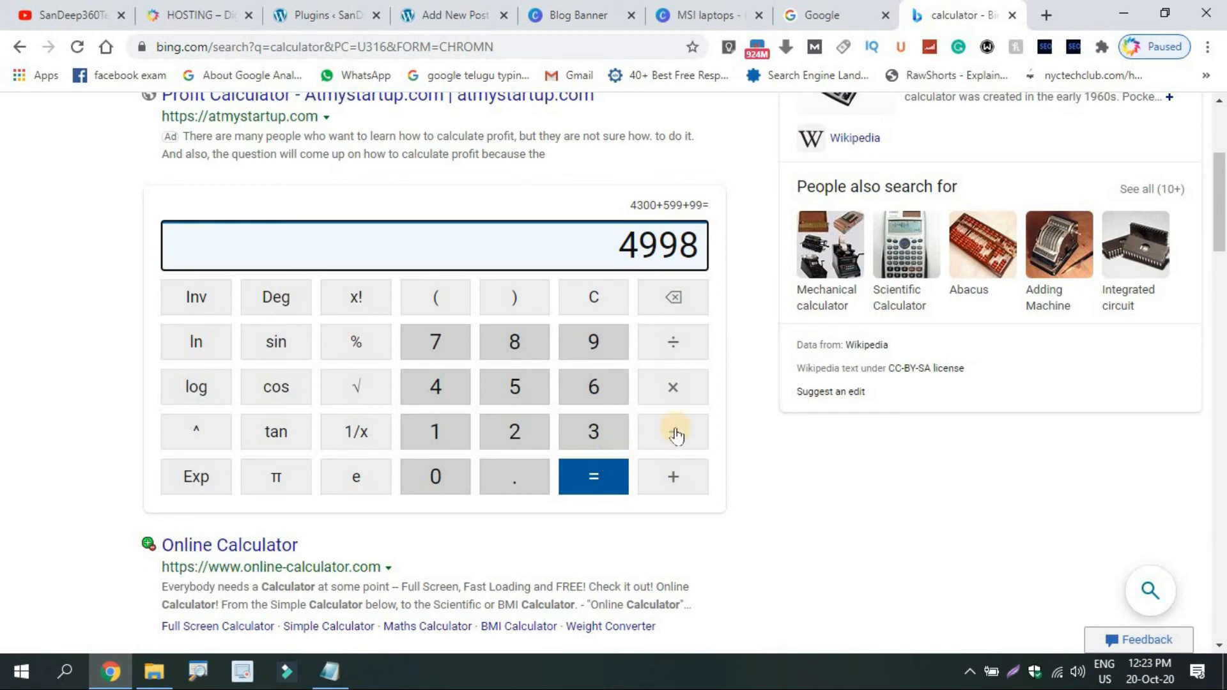
Step: Divide the calculated total by 12 to get the monthly amount
left_click(677, 345)
left_click(452, 434)
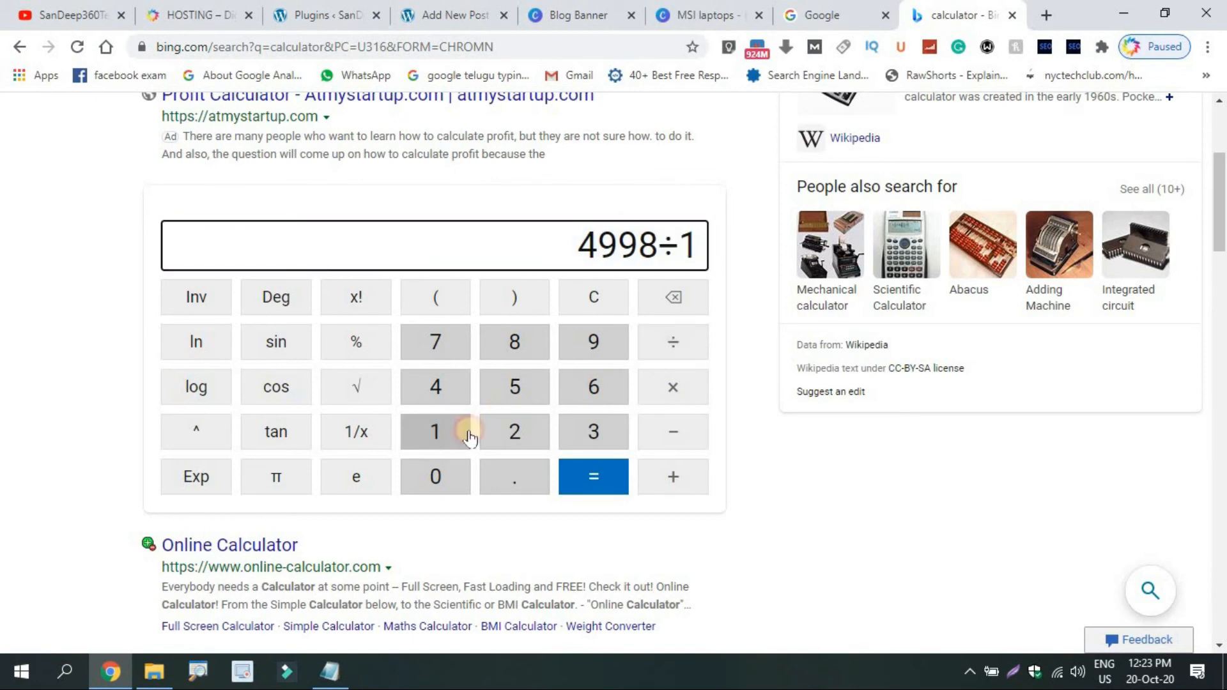
left_click(509, 440)
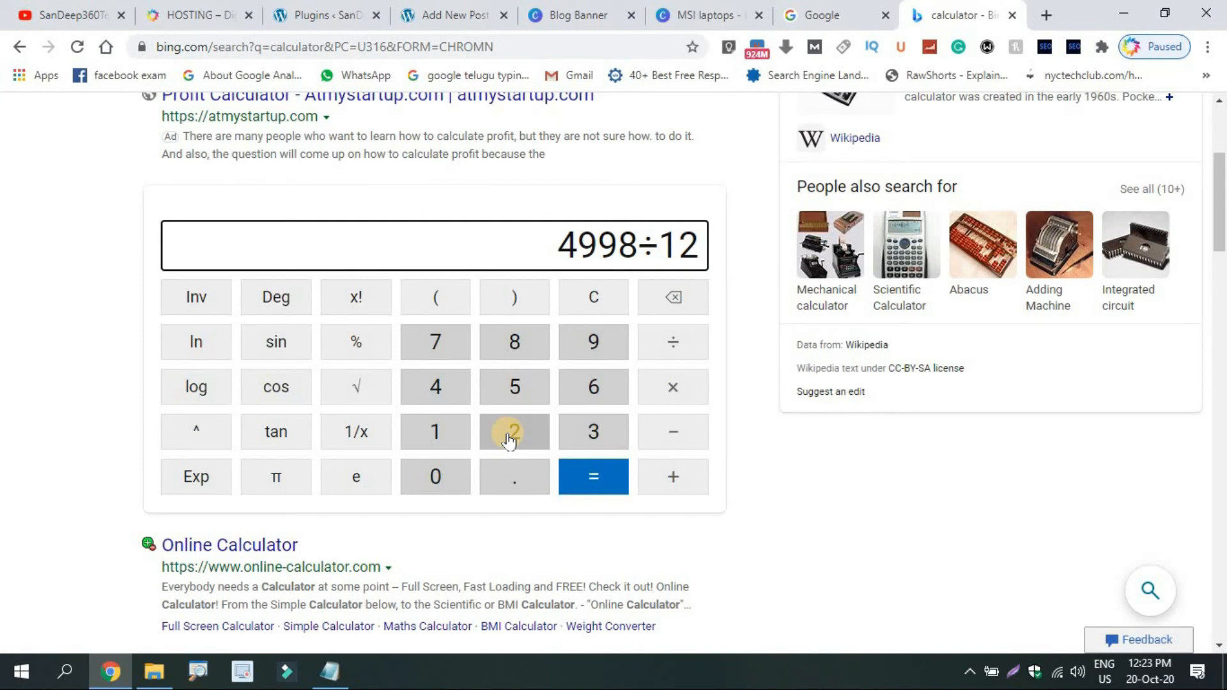
left_click(598, 476)
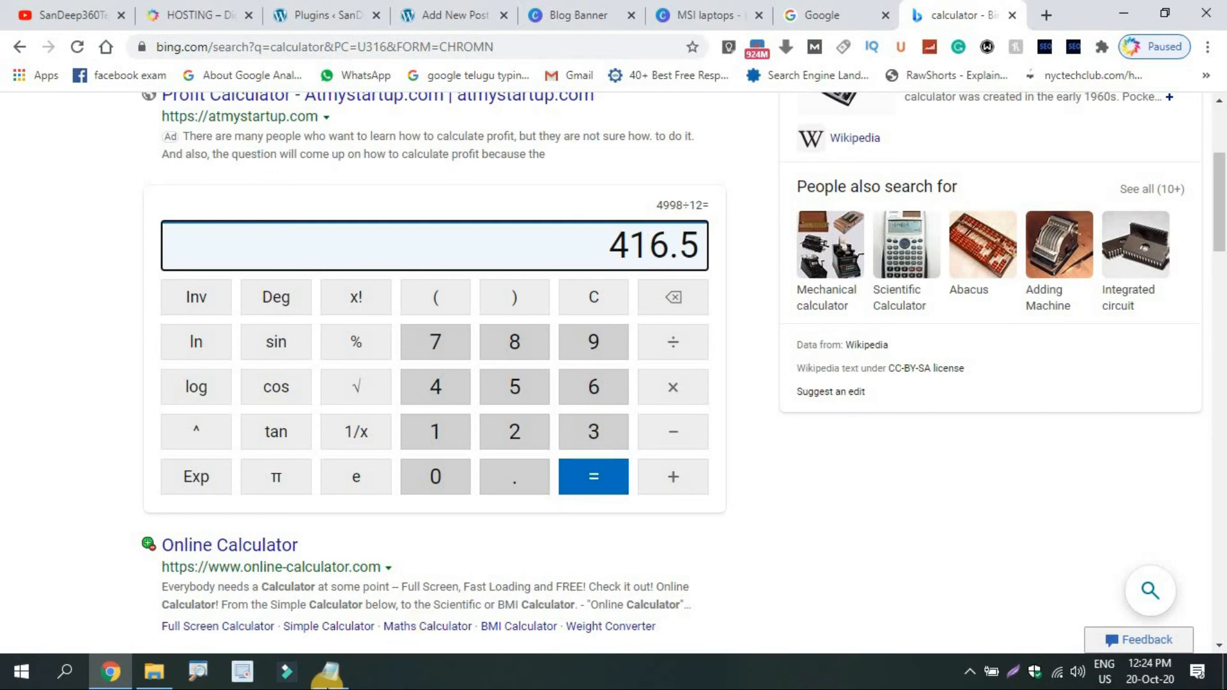
Step: Look over the keyword list in keywords.txt in Notepad, and return to the browser to view the YouTube channel's videos
left_click(330, 671)
left_click(349, 319)
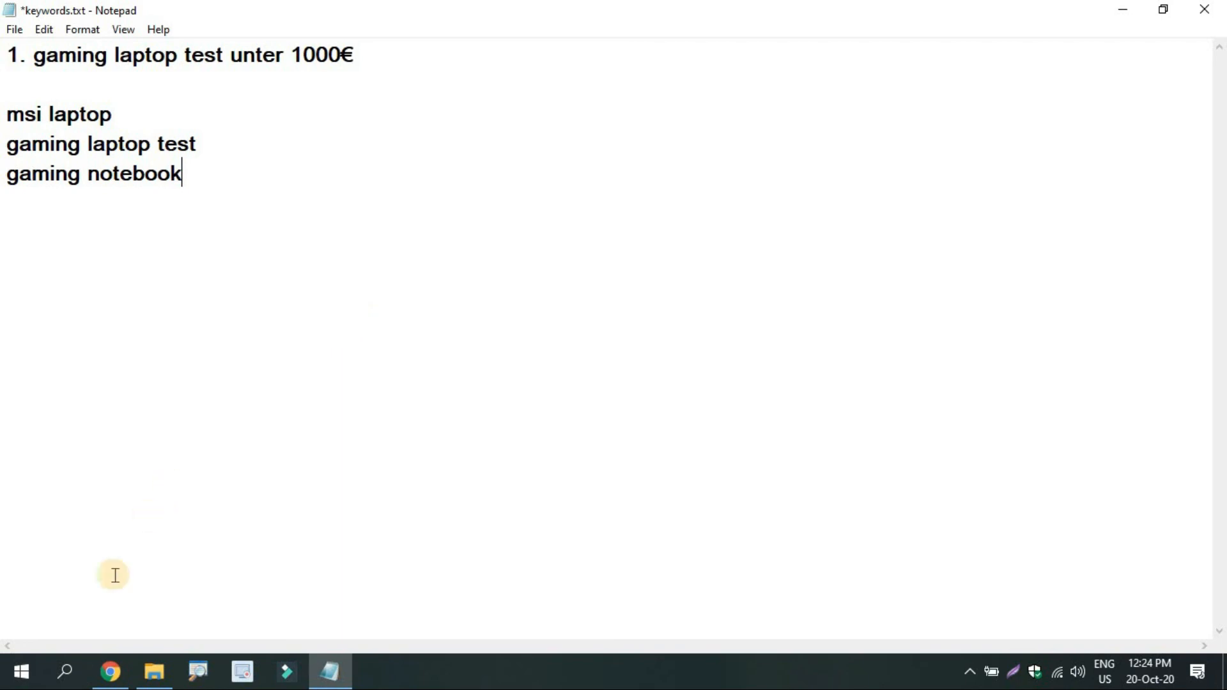
left_click(104, 670)
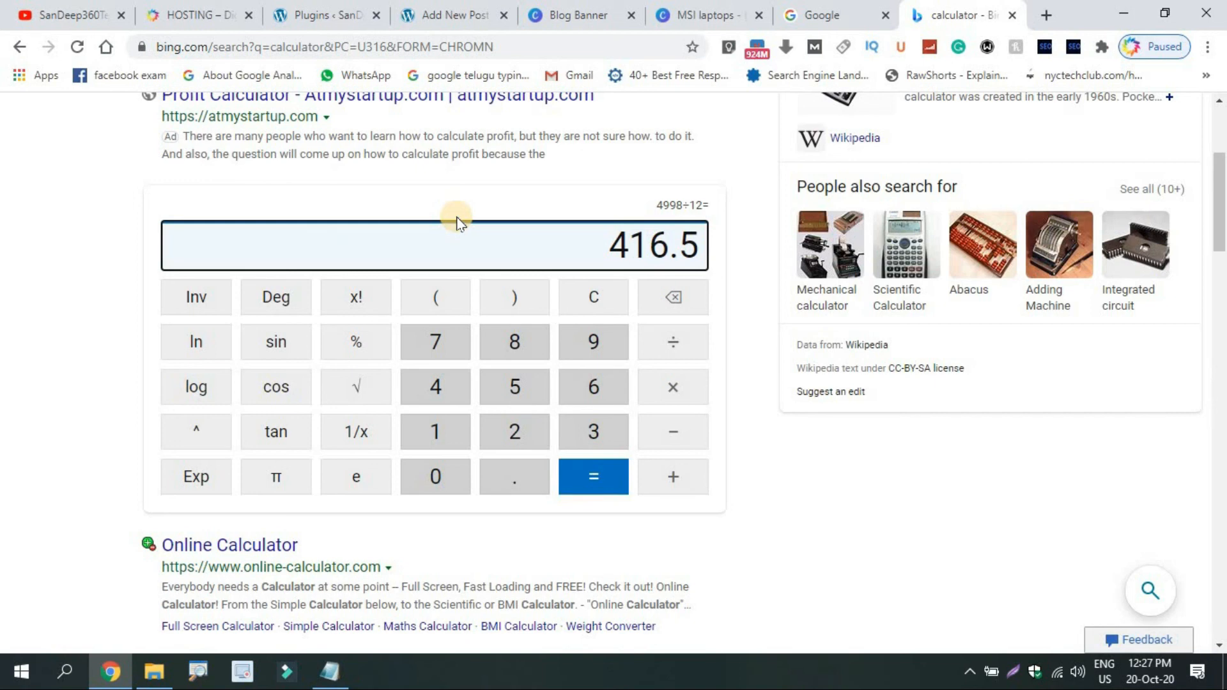
left_click(72, 9)
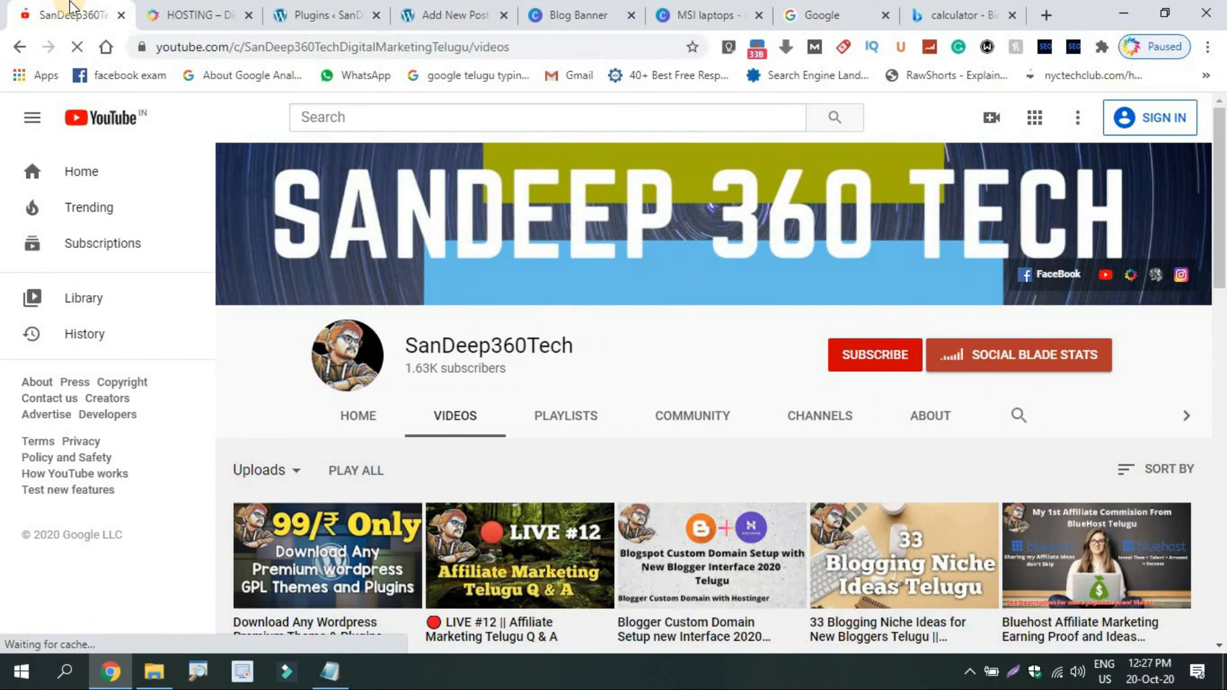